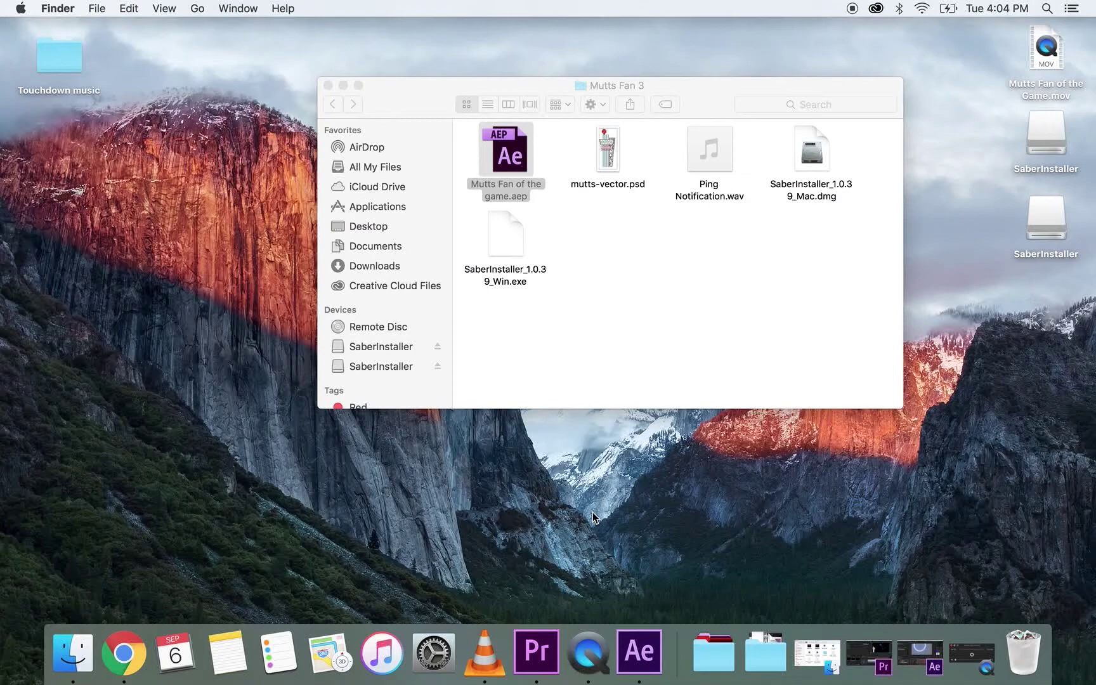
Play the finished Mutts Fan of the Game.mov in VLC as a reference and close the player window.
left_click(485, 653)
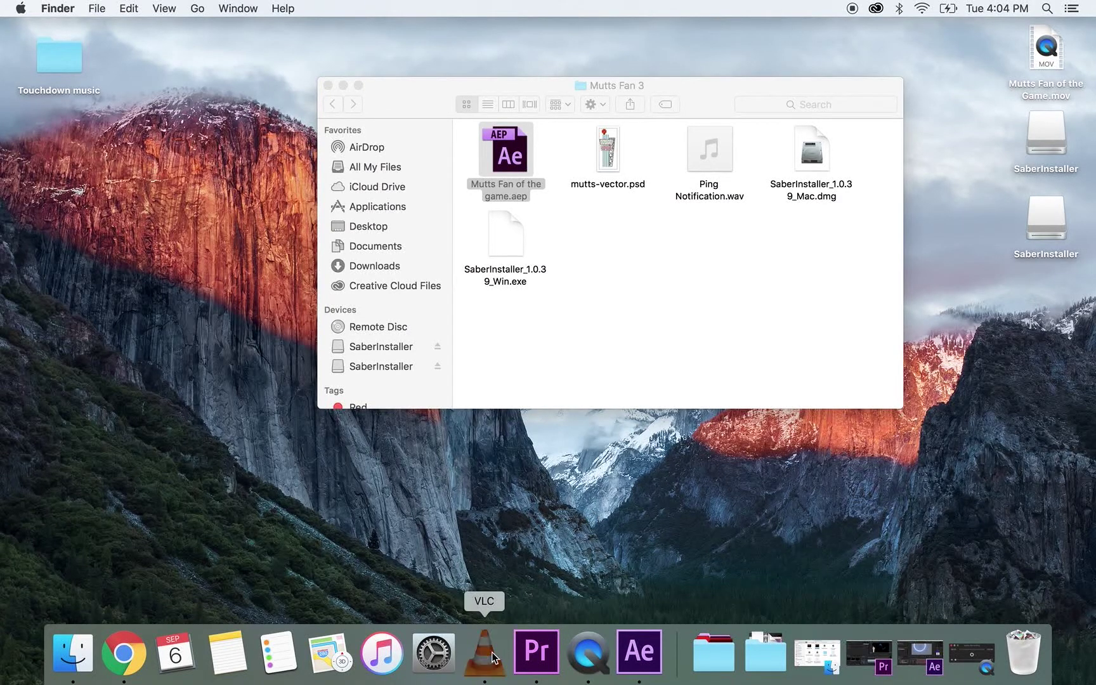
double_click(270, 137)
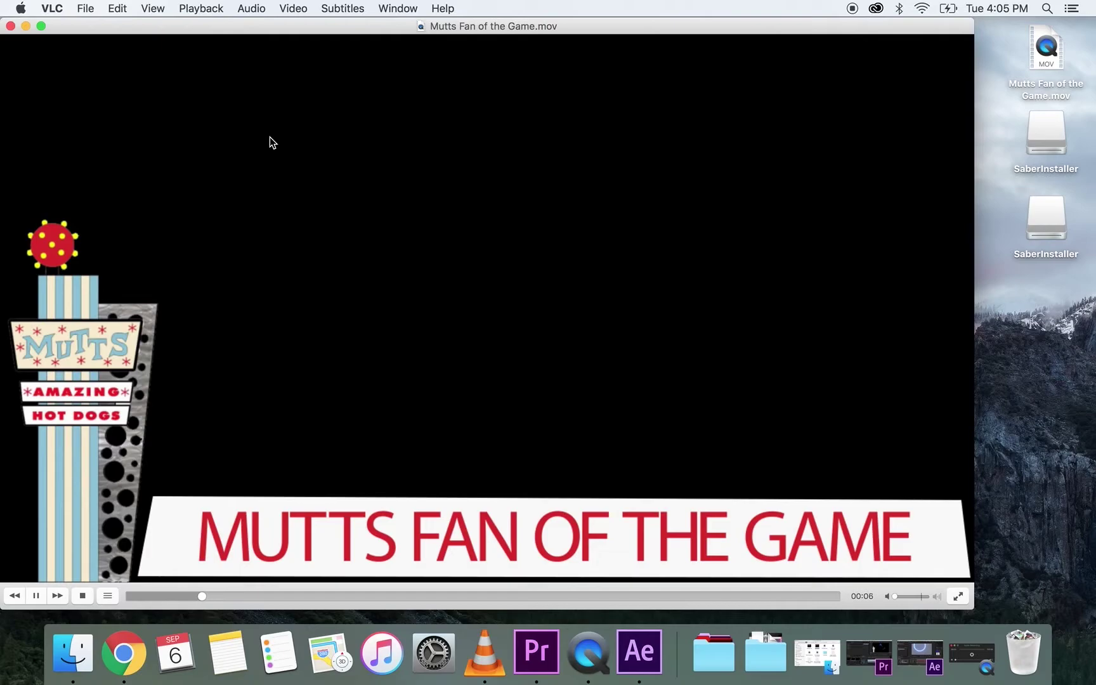
left_click(10, 26)
Switch to After Effects and start a new composition named Mutts Fan.
left_click(632, 651)
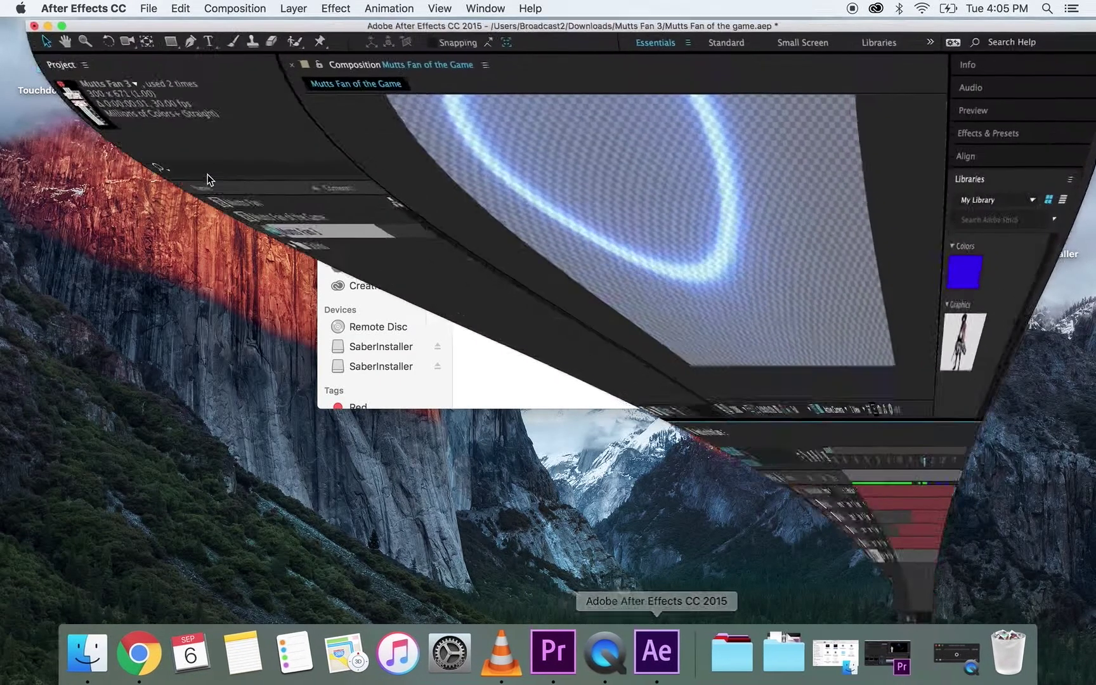
left_click(221, 7)
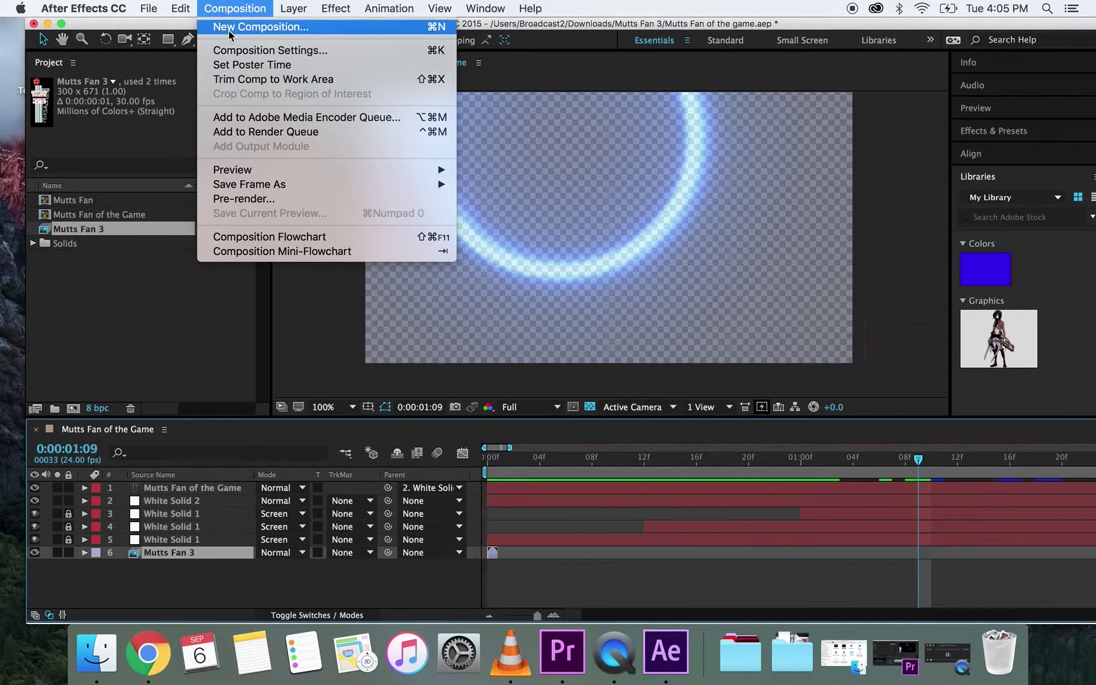
left_click(231, 28)
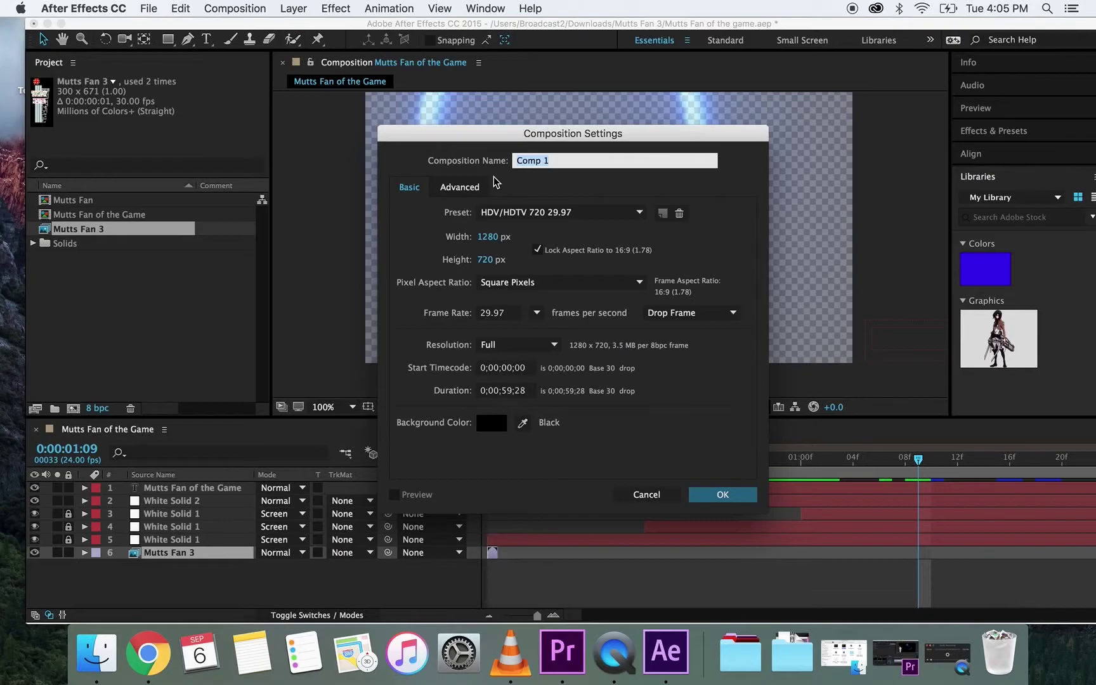
type("Mutts Fan")
Set the new composition's frame rate to 25 frames per second.
left_click(665, 312)
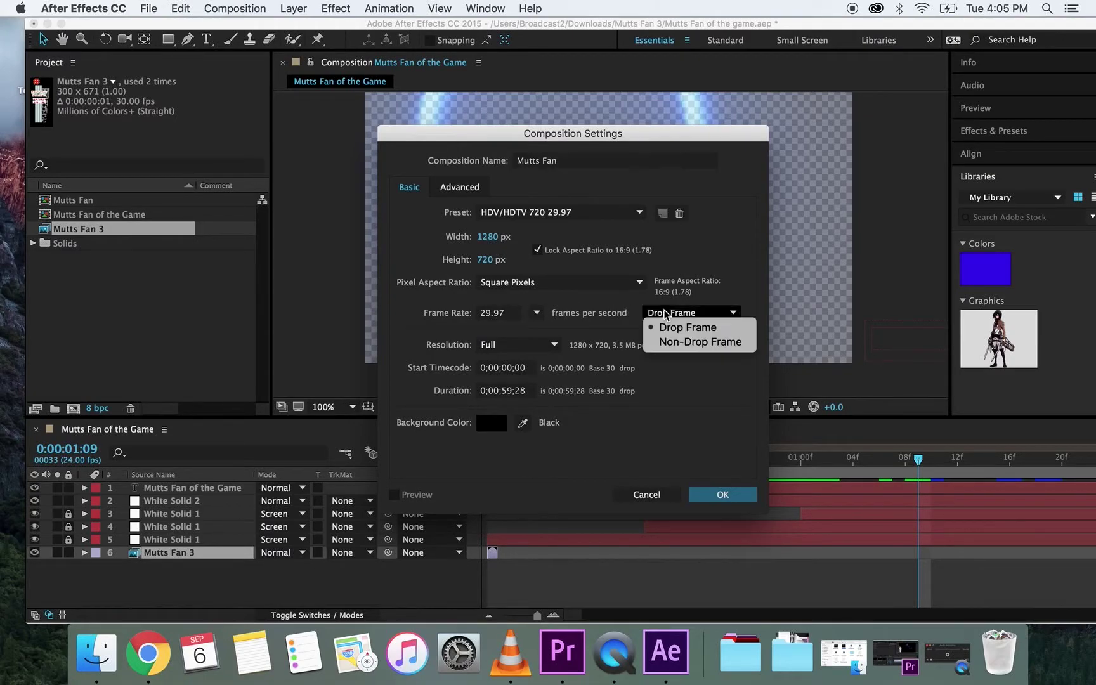
left_click(664, 313)
left_click(501, 314)
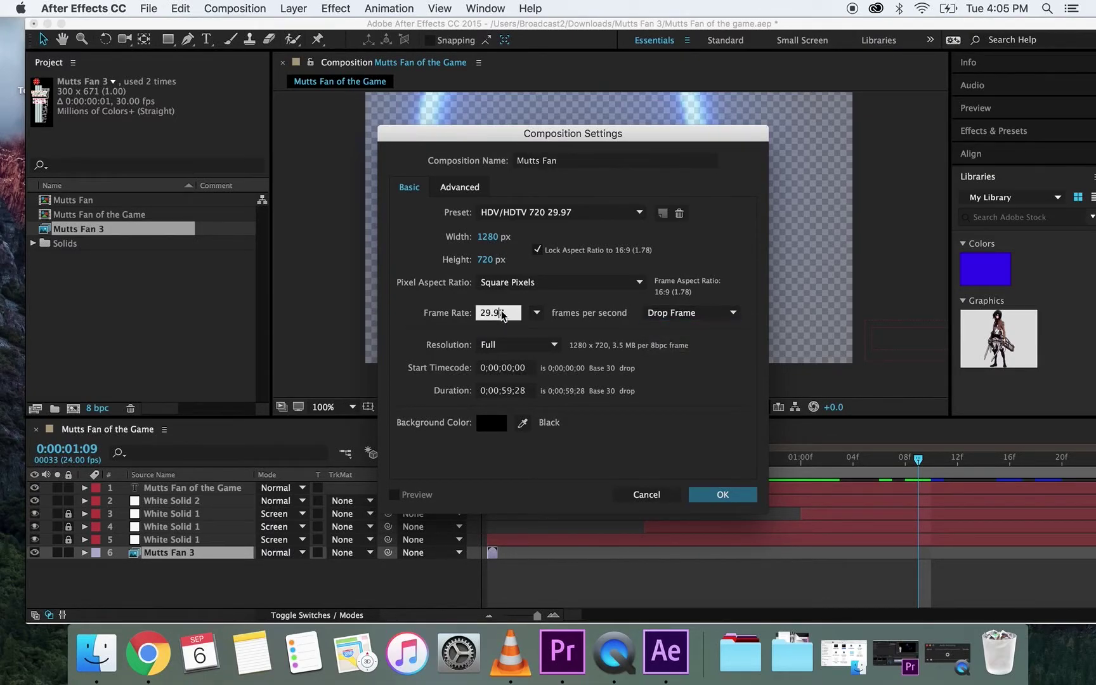
left_click(536, 312)
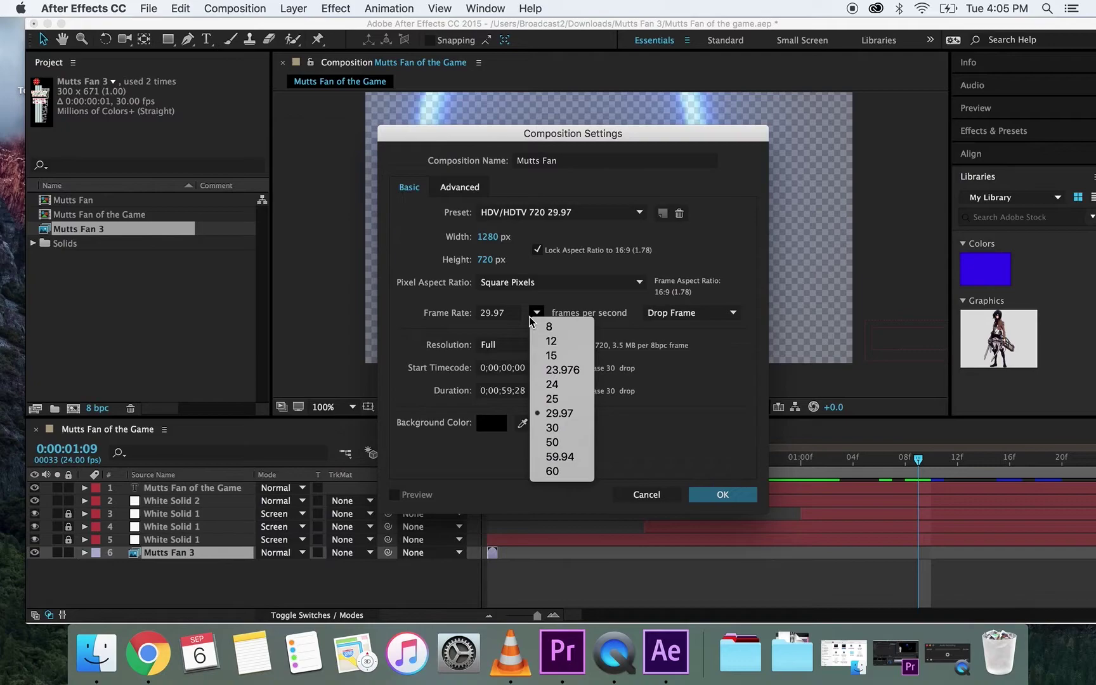
left_click(545, 400)
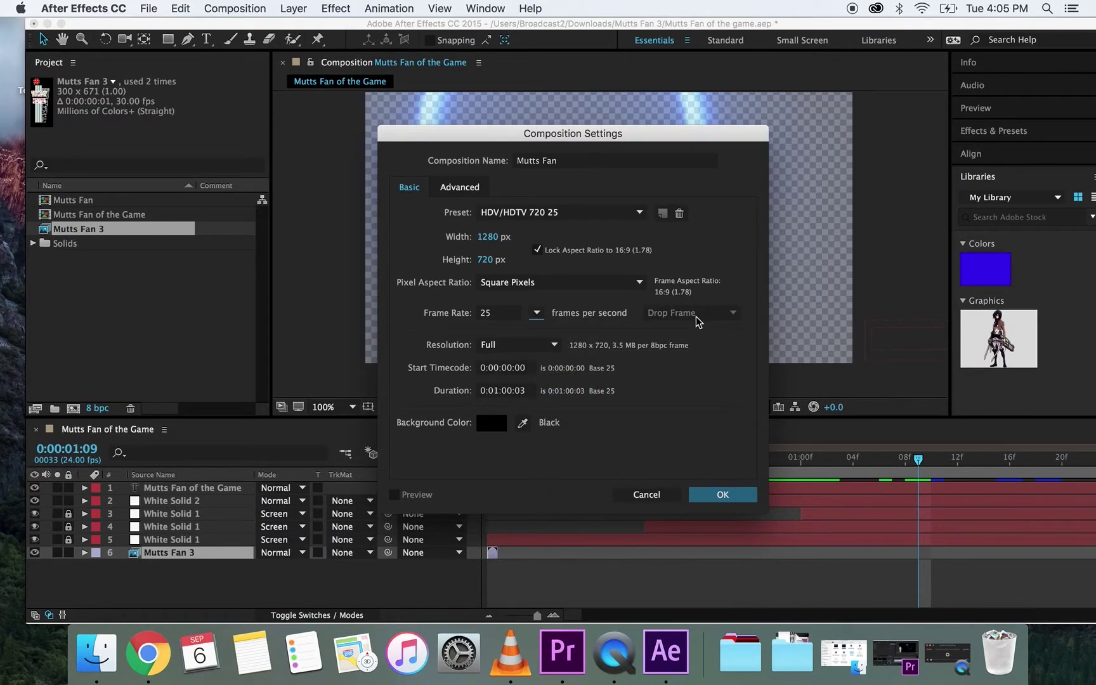
Set the composition duration to 0:01:00:00 and create the composition.
left_click(523, 392)
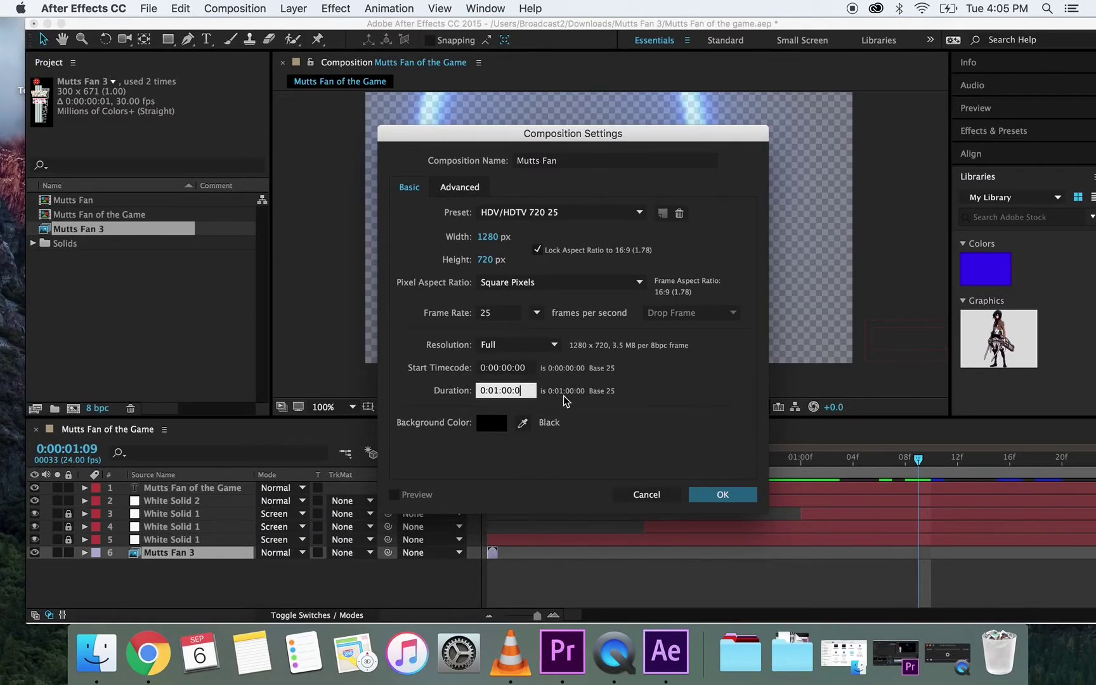
type("0")
key("Return")
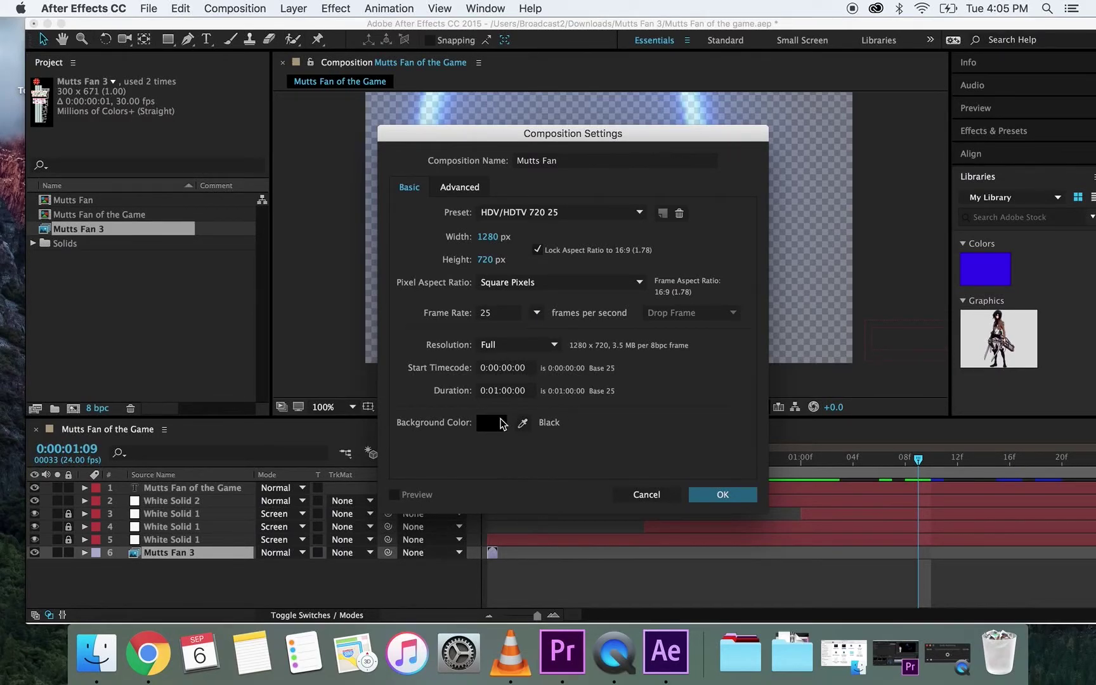
left_click(723, 494)
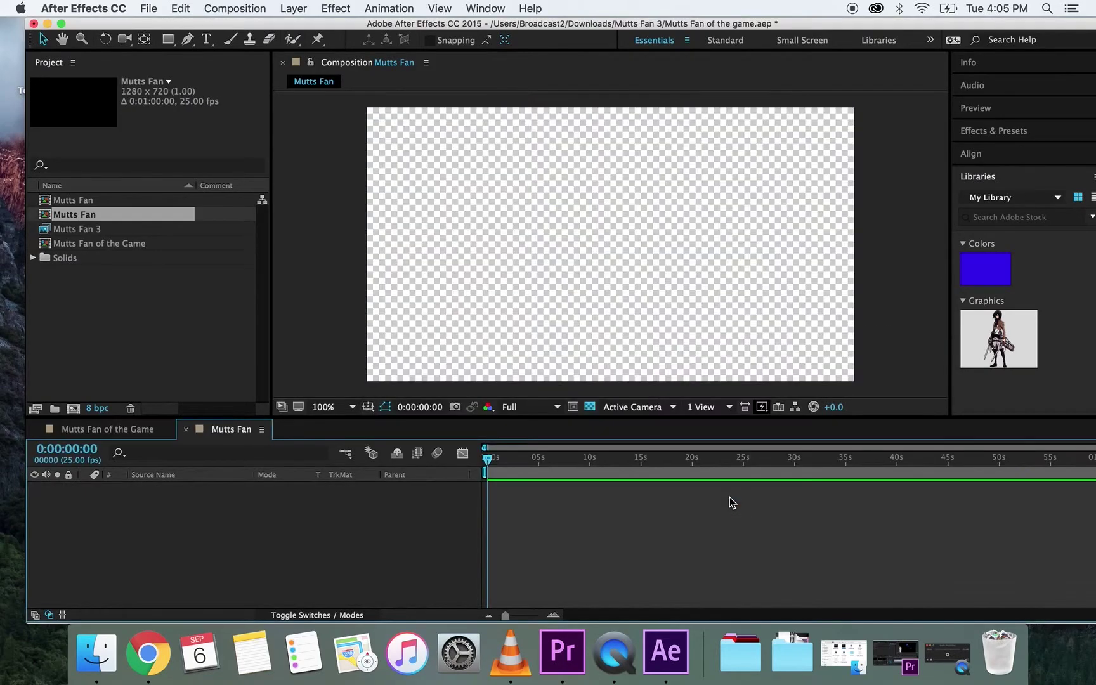
Delete the Mutts Fan 3 Photoshop sequence from the project, including its uses in compositions.
left_click(99, 232)
key("Delete")
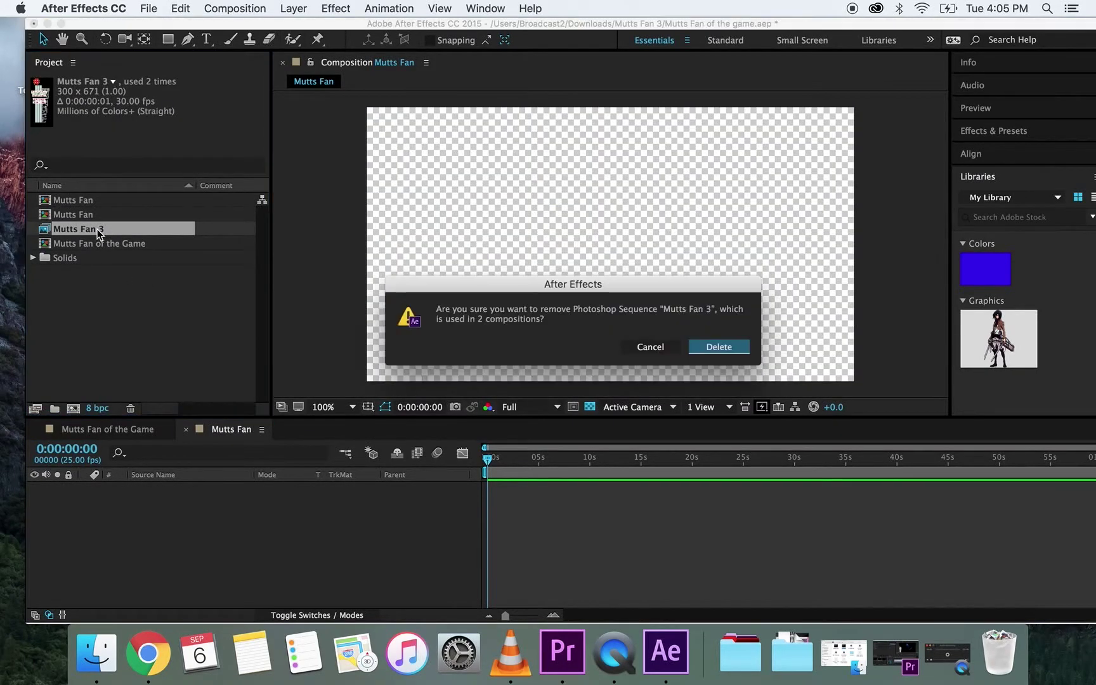
left_click(704, 348)
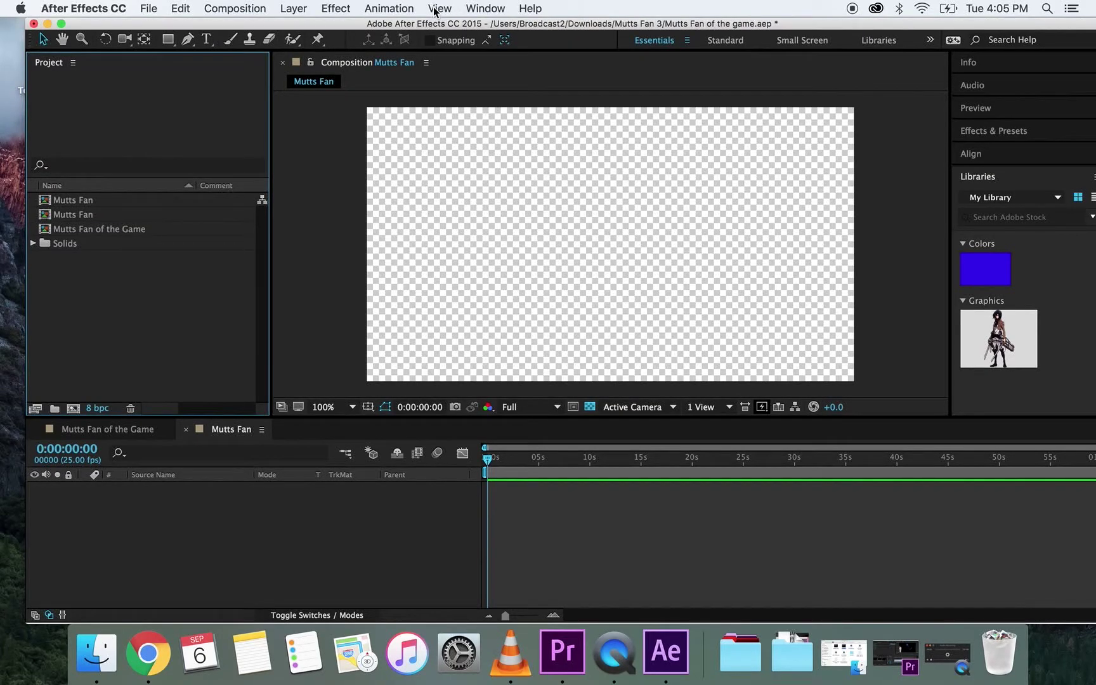
Uncover the Mutts Fan 3 folder beside the project and look over its PSD, WAV and Saber installer files.
left_click_drag(439, 26, 453, 228)
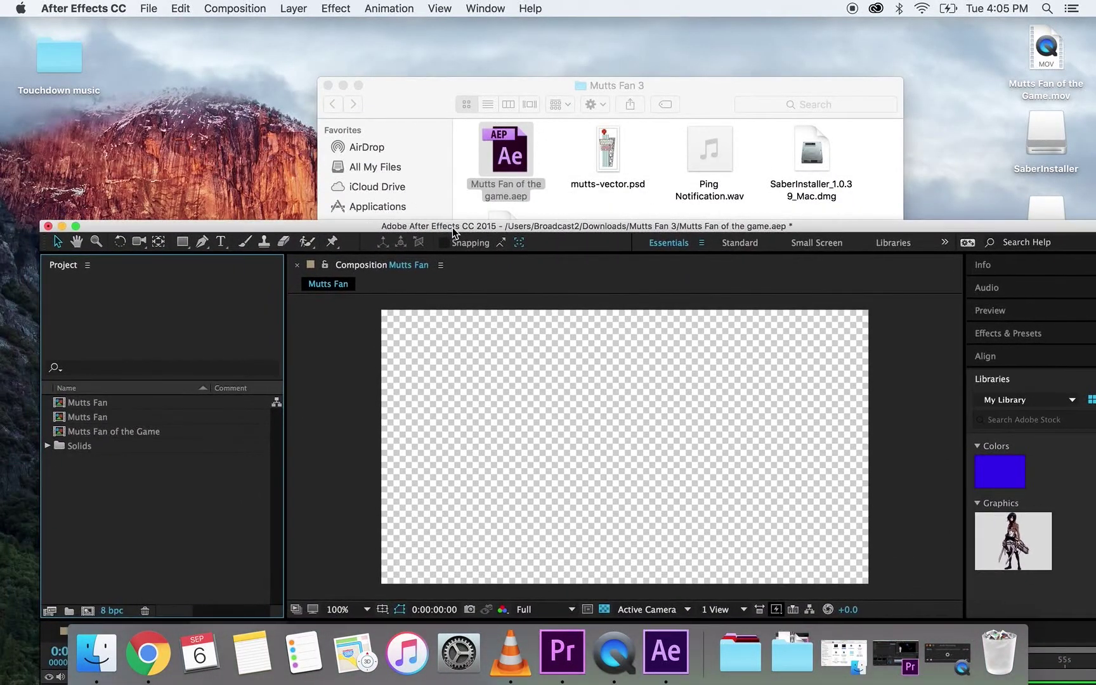
mouse_move(609, 149)
left_mouse_down()
mouse_move(610, 138)
mouse_move(211, 403)
mouse_move(112, 501)
mouse_move(609, 127)
left_mouse_up()
left_click_drag(680, 85, 641, 40)
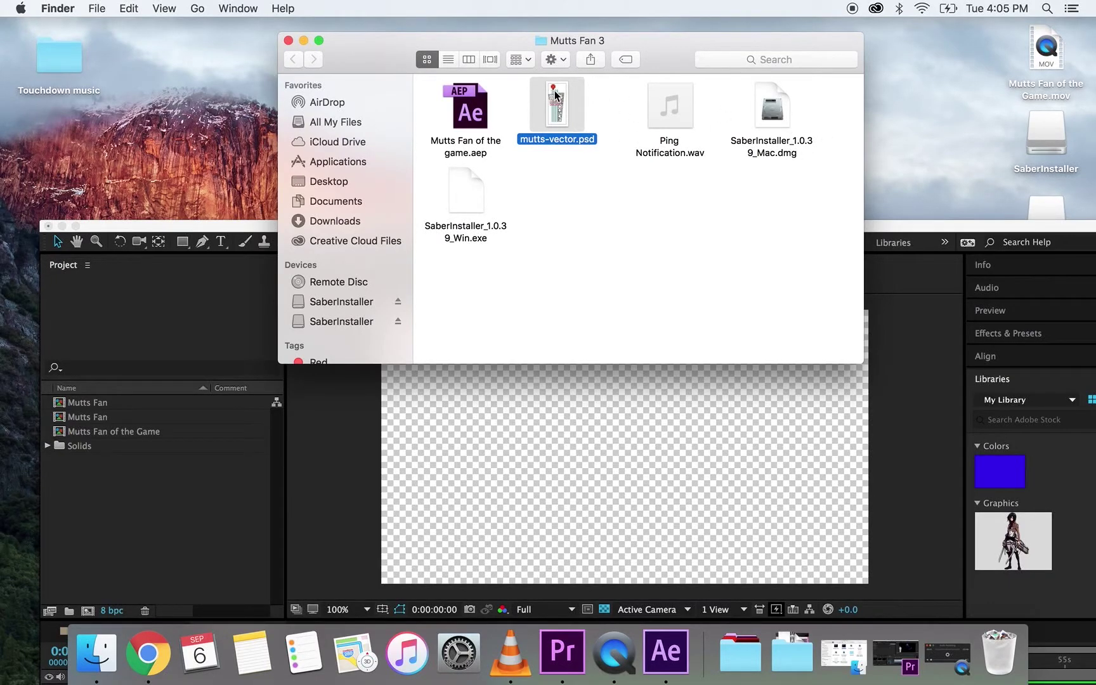
left_click(685, 108)
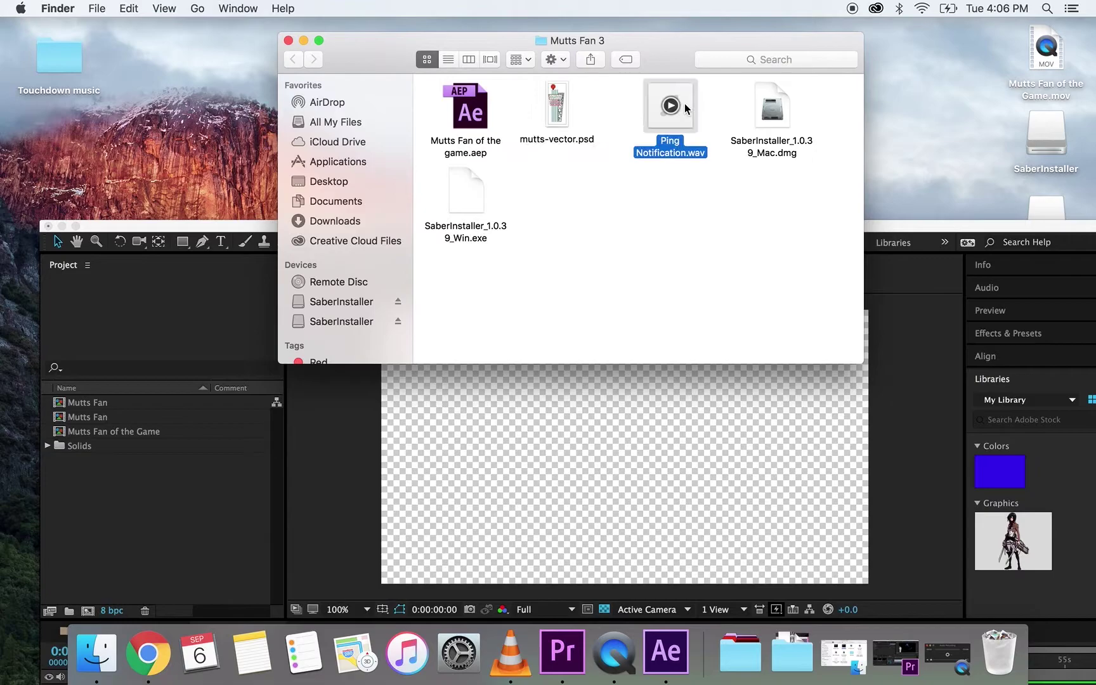
left_click(778, 105)
left_click(483, 209)
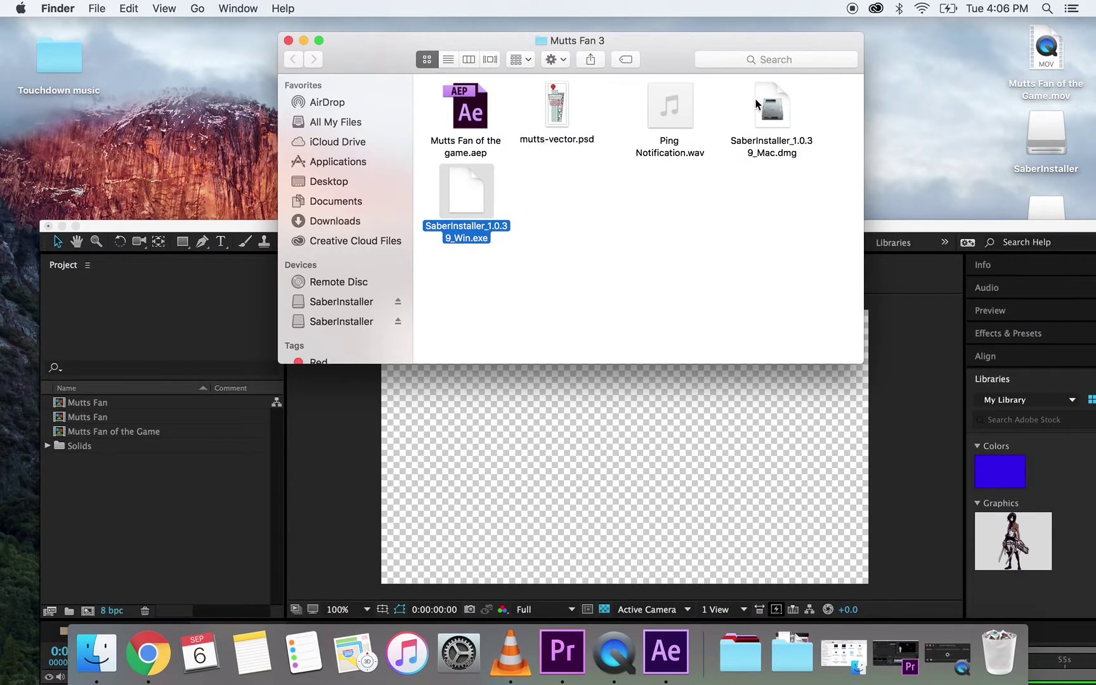
left_click(760, 106)
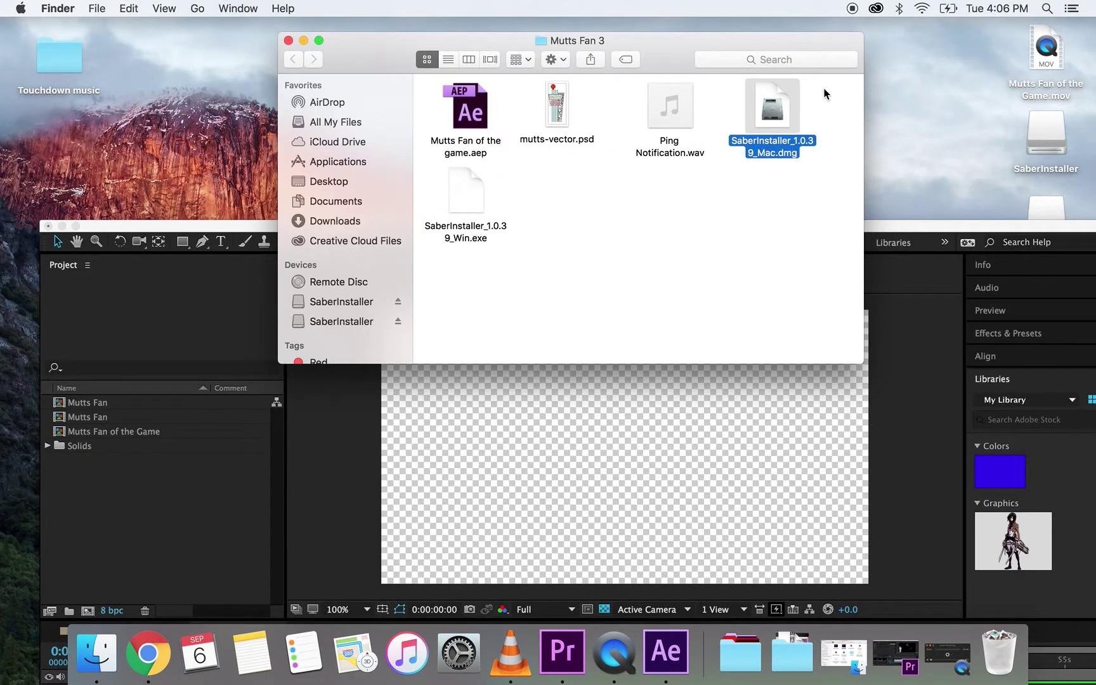
Open the Saber plug-in installer from the Mac disk image to view it, and close it without installing.
double_click(767, 108)
left_click_drag(387, 52, 590, 22)
double_click(551, 85)
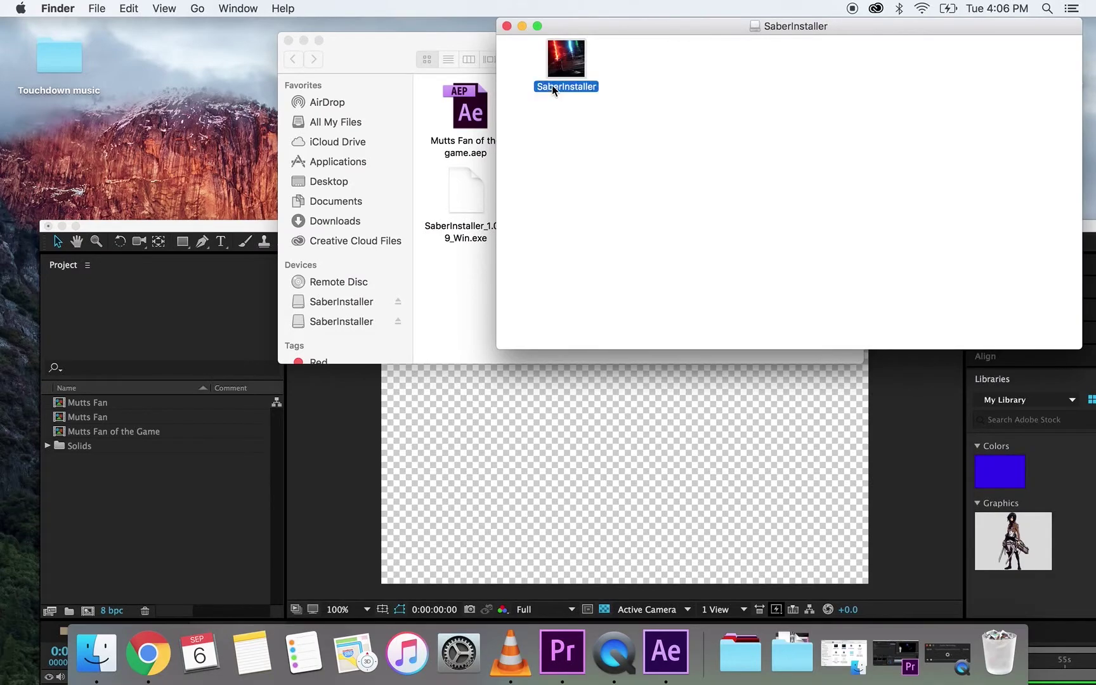
left_click(681, 269)
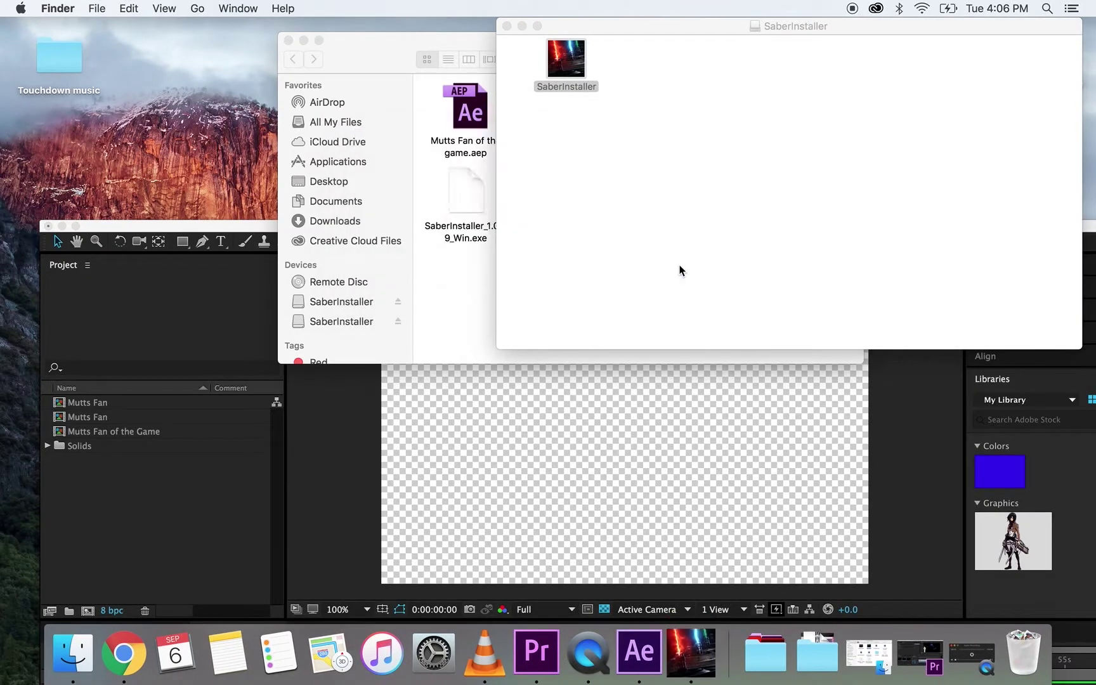
left_click_drag(560, 25, 619, 374)
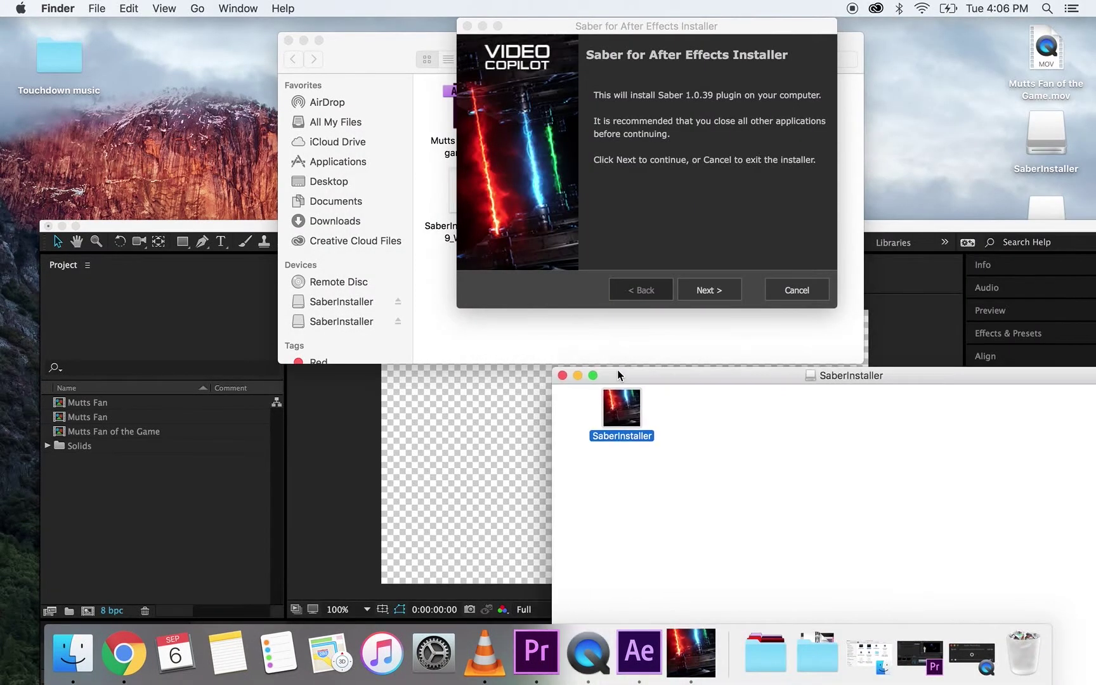
left_click(467, 26)
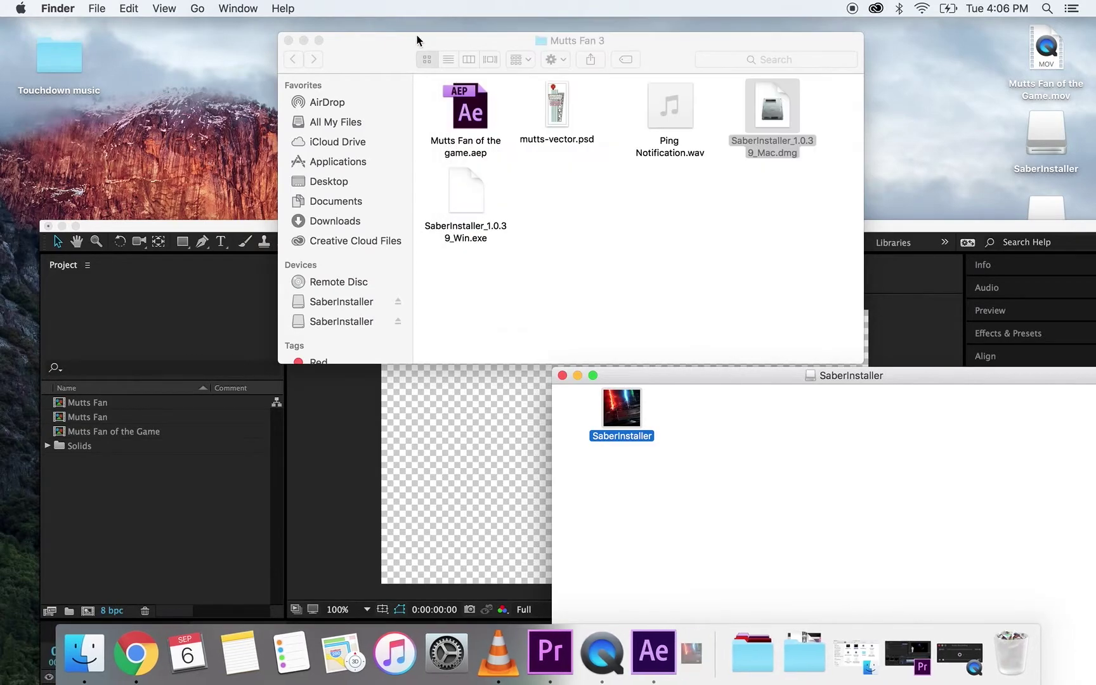
left_click(562, 375)
Import mutts-vector.psd and Ping Notification.wav from the folder into the After Effects project and close the folder.
left_click_drag(558, 171, 671, 118)
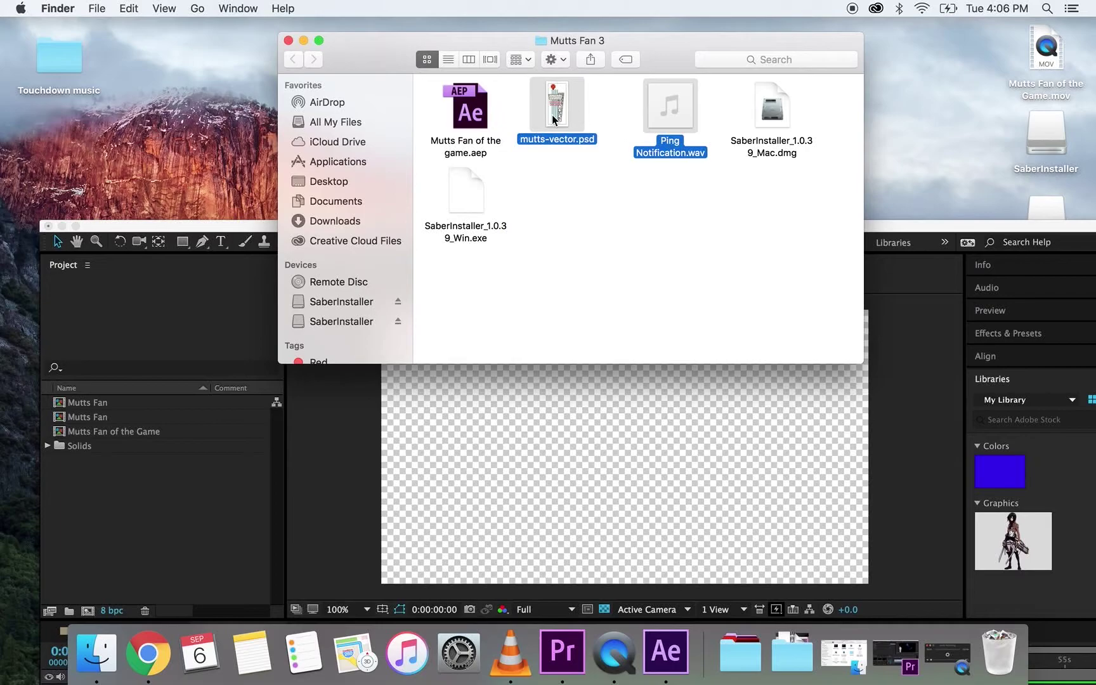
left_click_drag(553, 119, 88, 528)
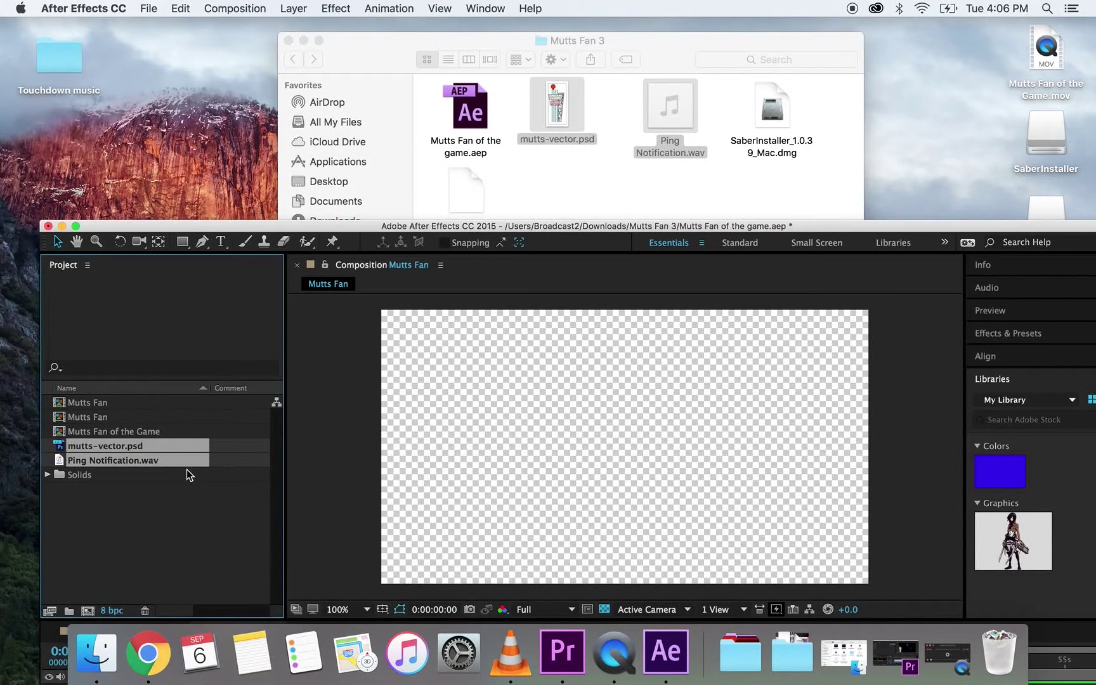
left_click(289, 40)
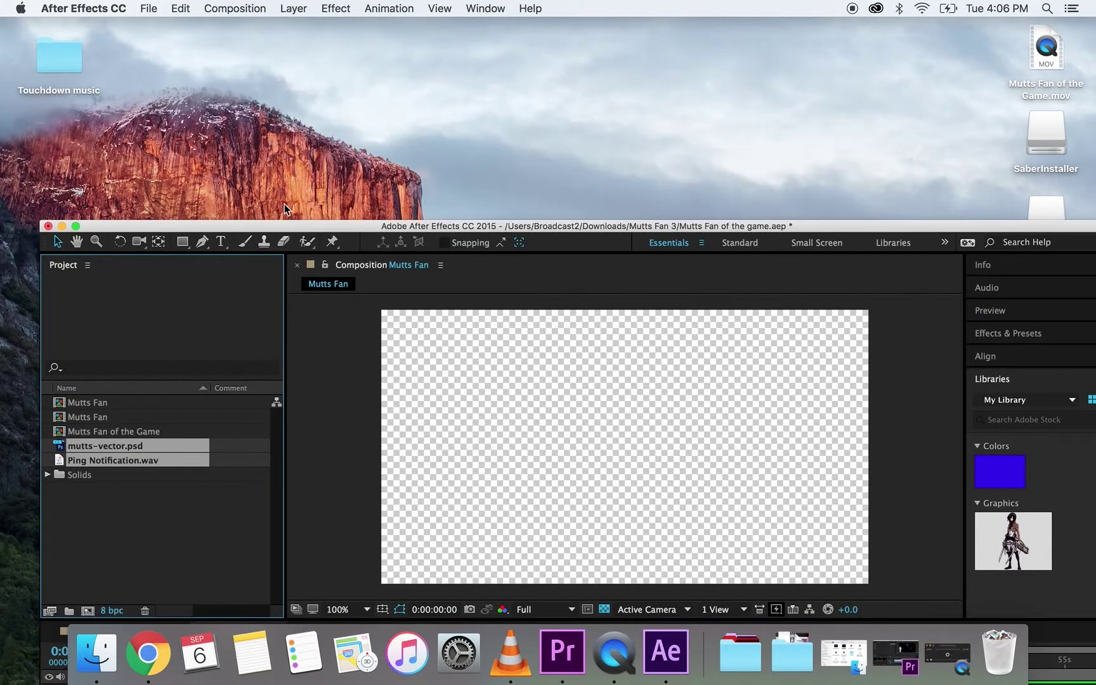
double_click(289, 226)
left_click(121, 287)
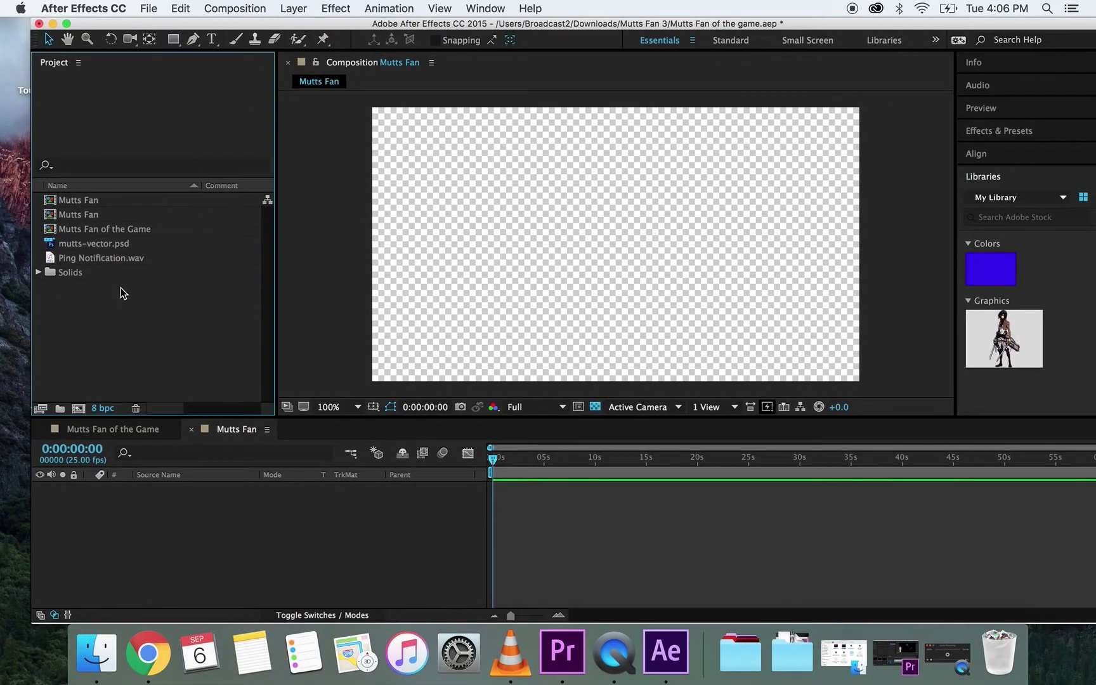
Add mutts-vector.psd to the start of the Mutts Fan timeline, preview playback, and return the playhead to 0:00:00:00.
left_click_drag(108, 238, 491, 482)
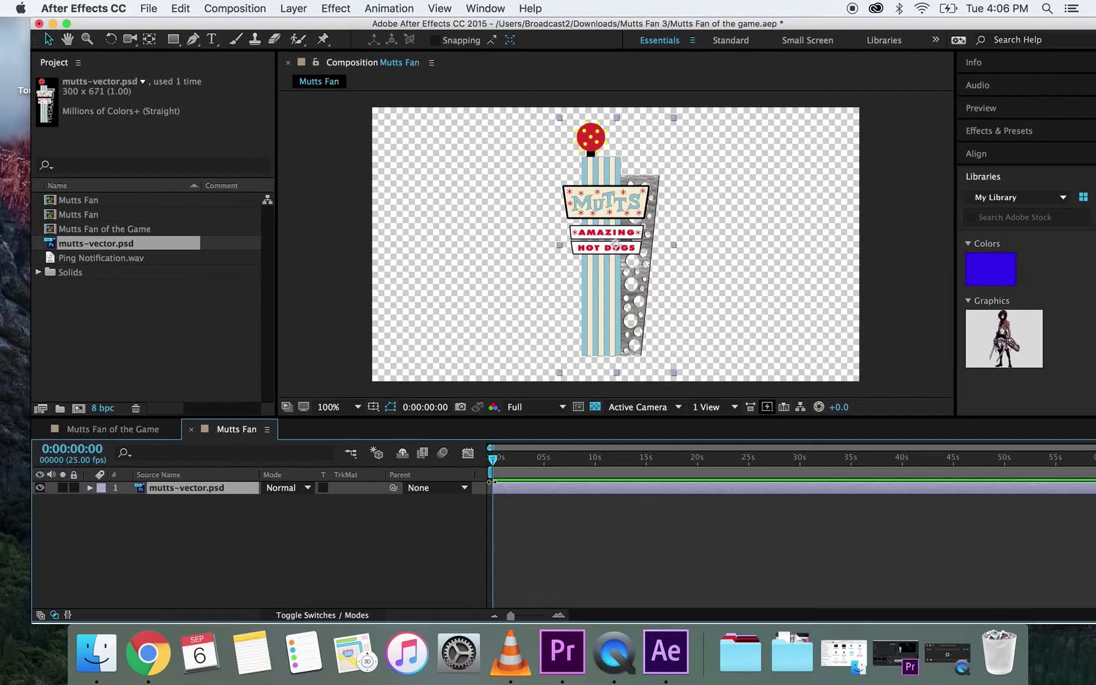
key("space")
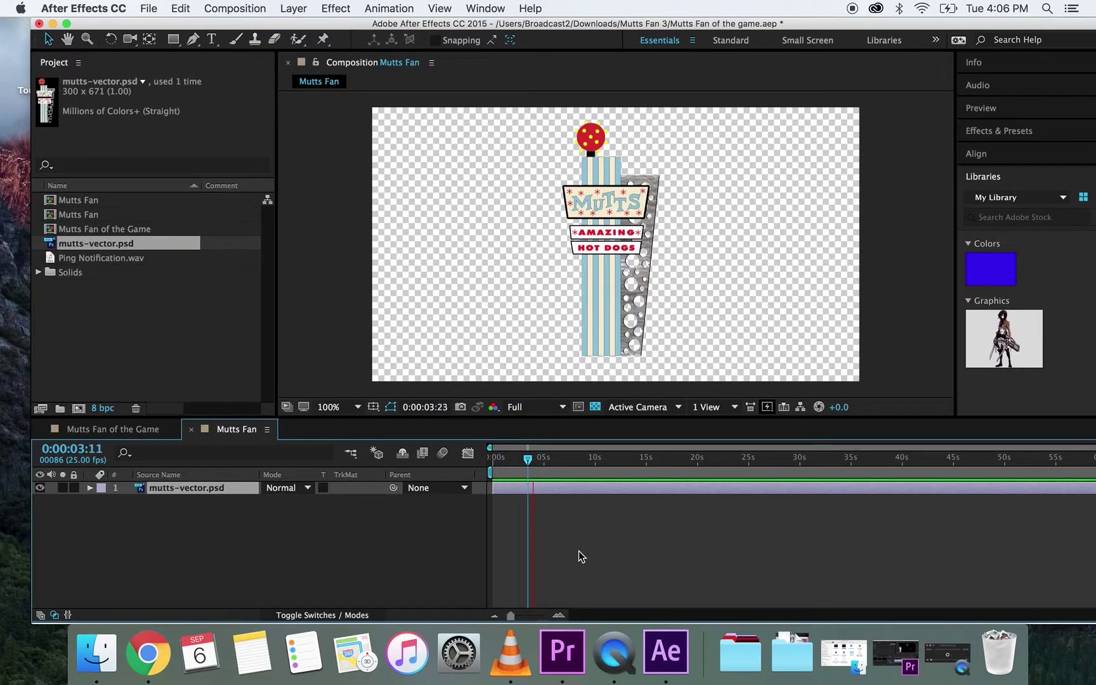
key("space")
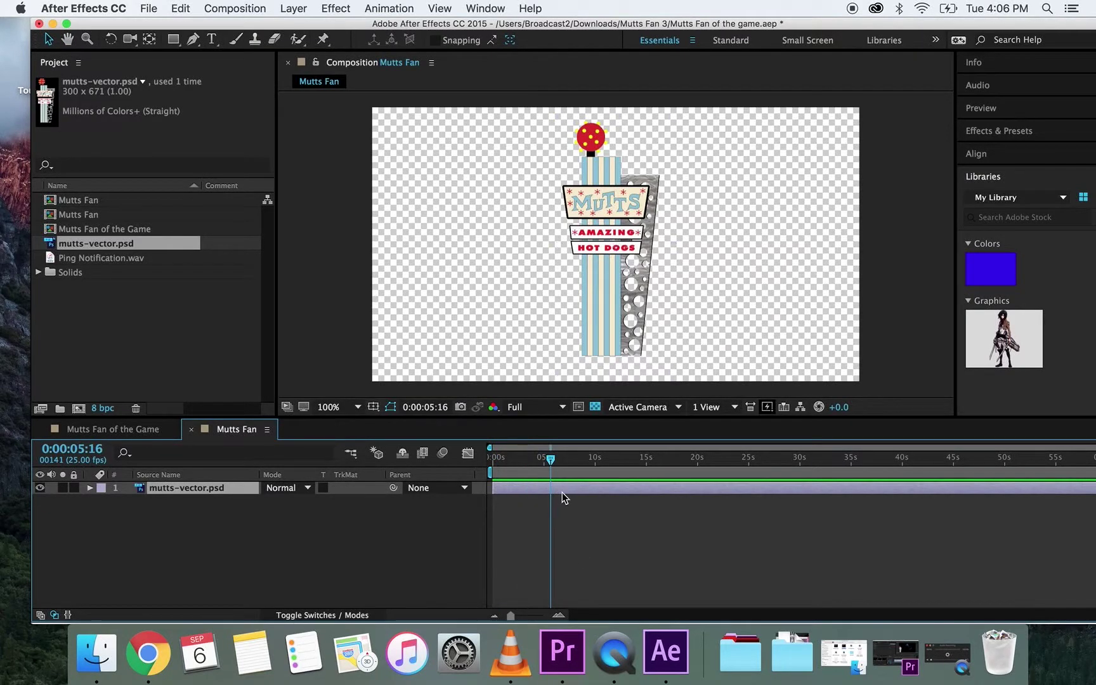
key("space")
left_click(561, 492)
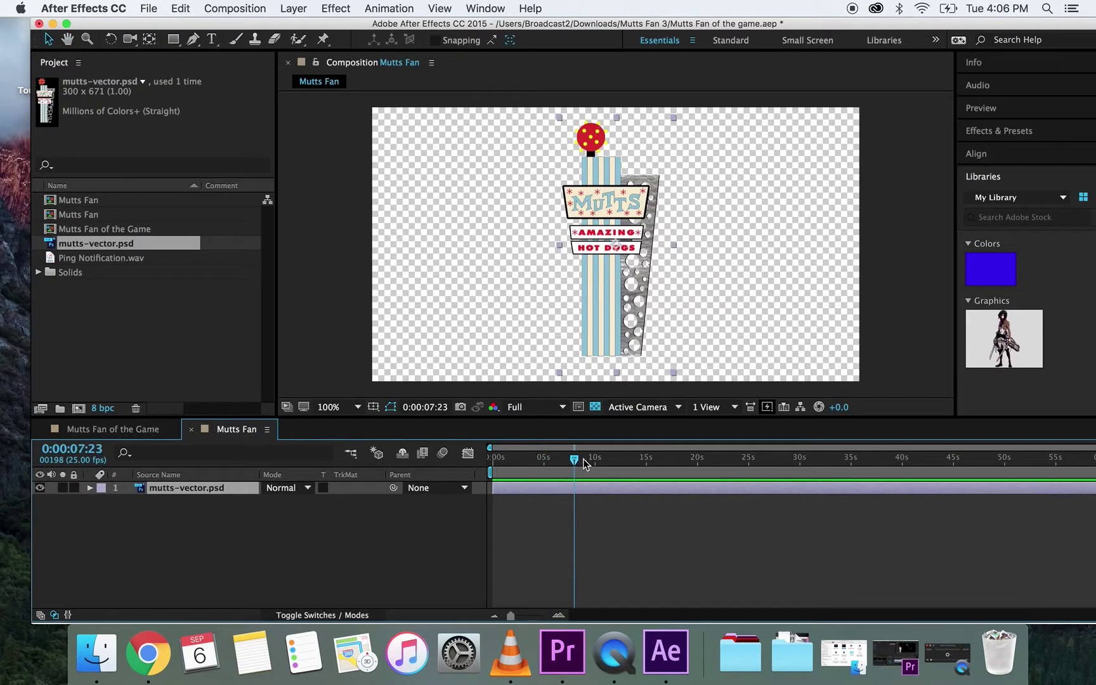
left_click_drag(576, 461, 484, 486)
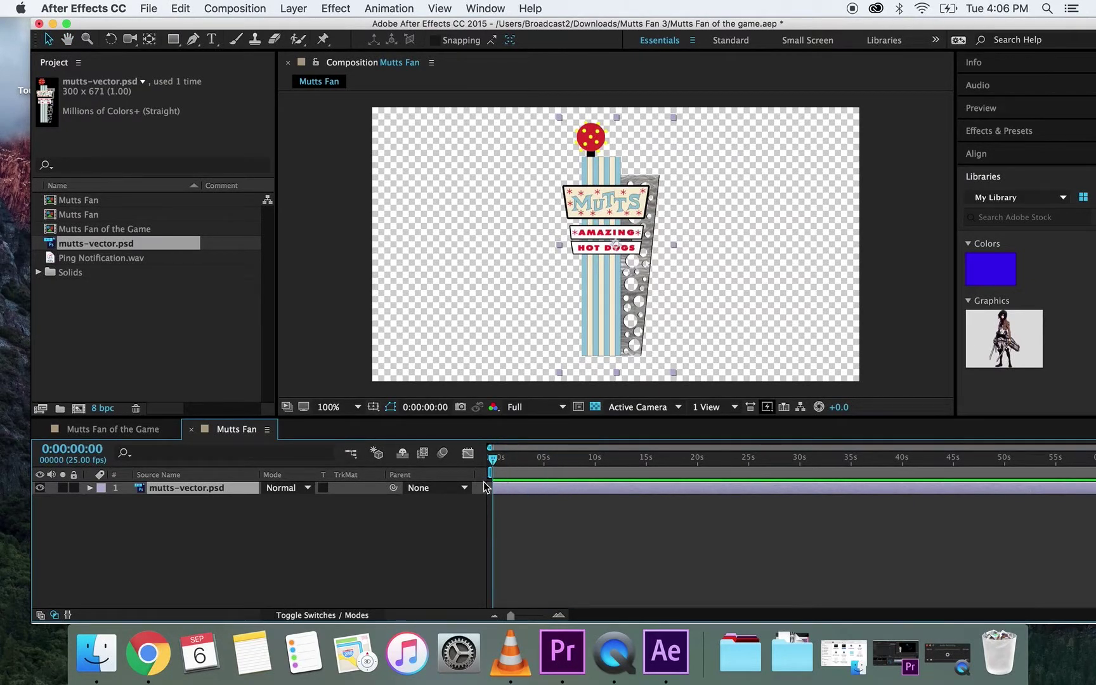
Move the playhead to 0:00:01:01 in the Mutts Fan timeline.
left_click(558, 615)
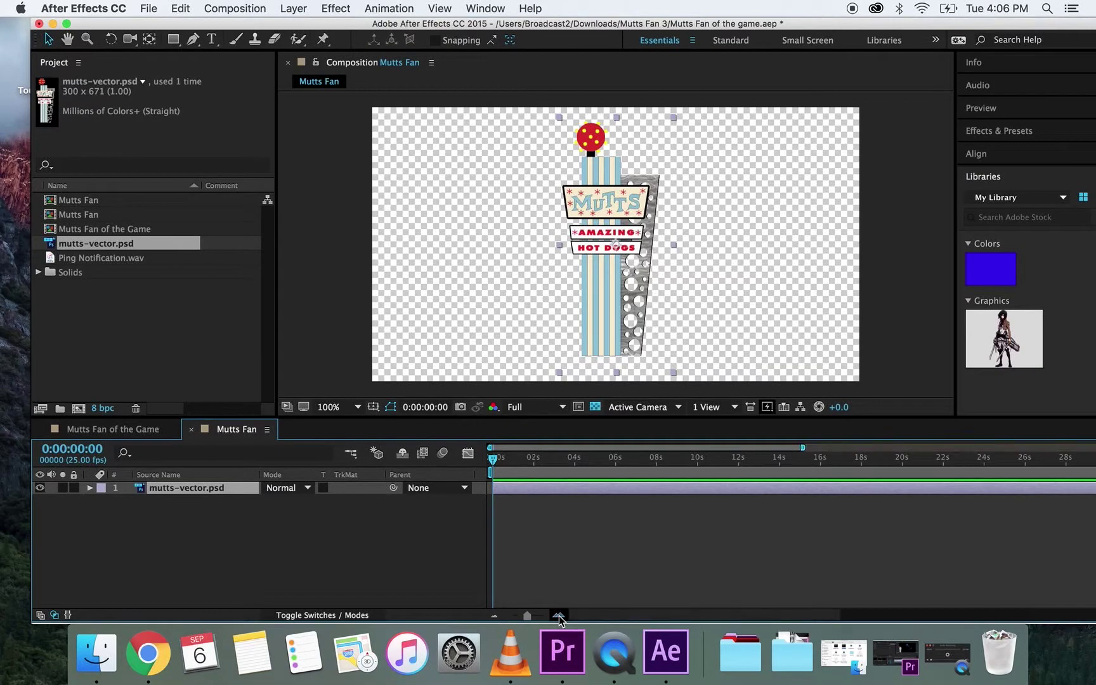
left_click(558, 615)
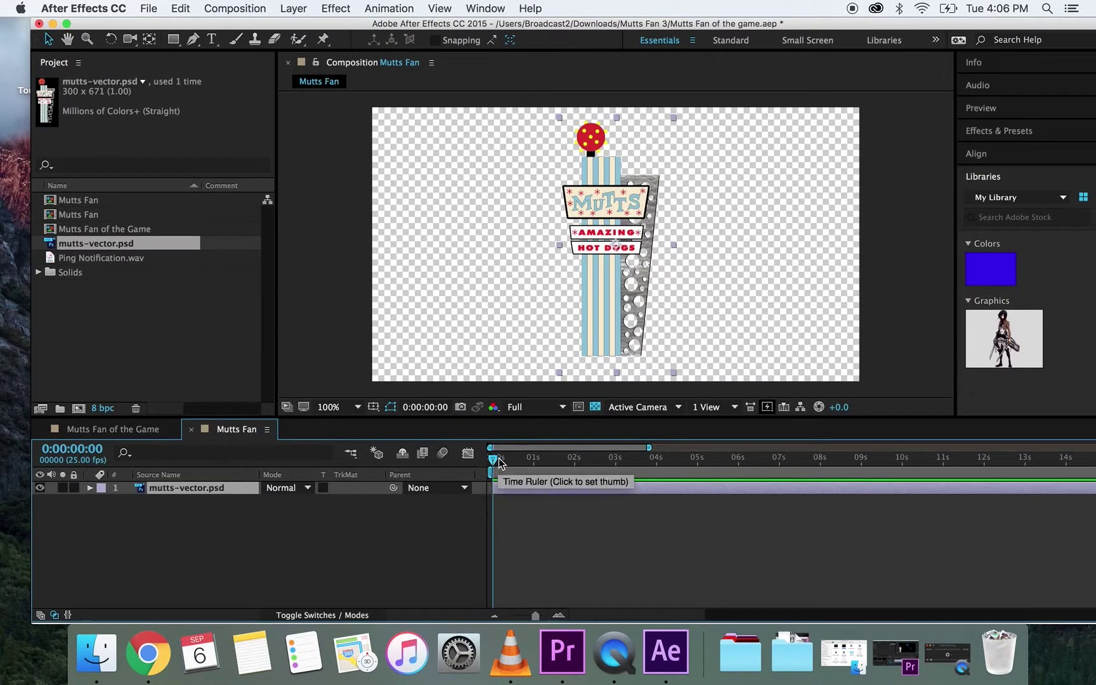
left_click_drag(496, 461, 536, 461)
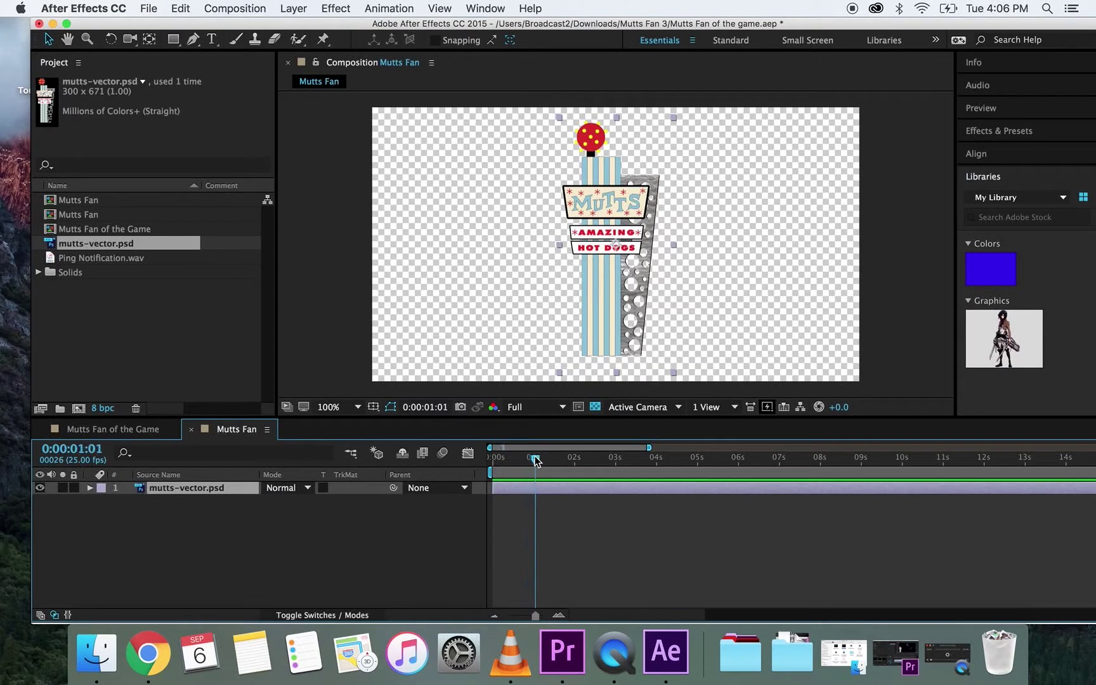
Add a Position keyframe to the mutts-vector.psd layer at 0:00:01:00 and set it to 640.0, 433.0.
left_click(559, 615)
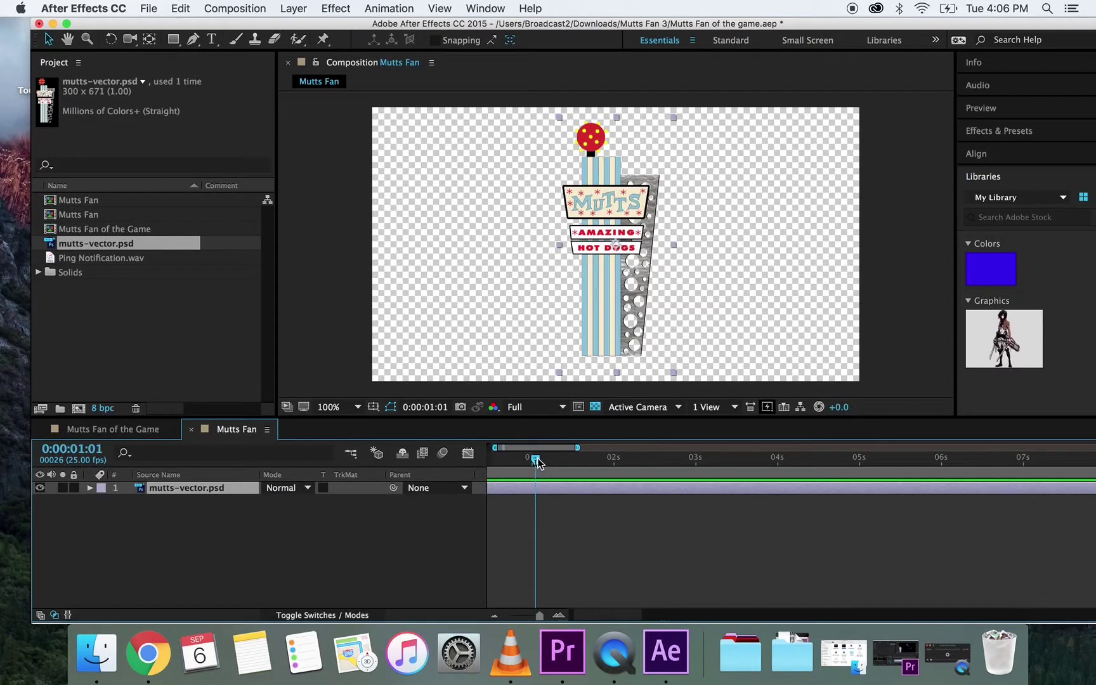
left_click_drag(537, 461, 534, 463)
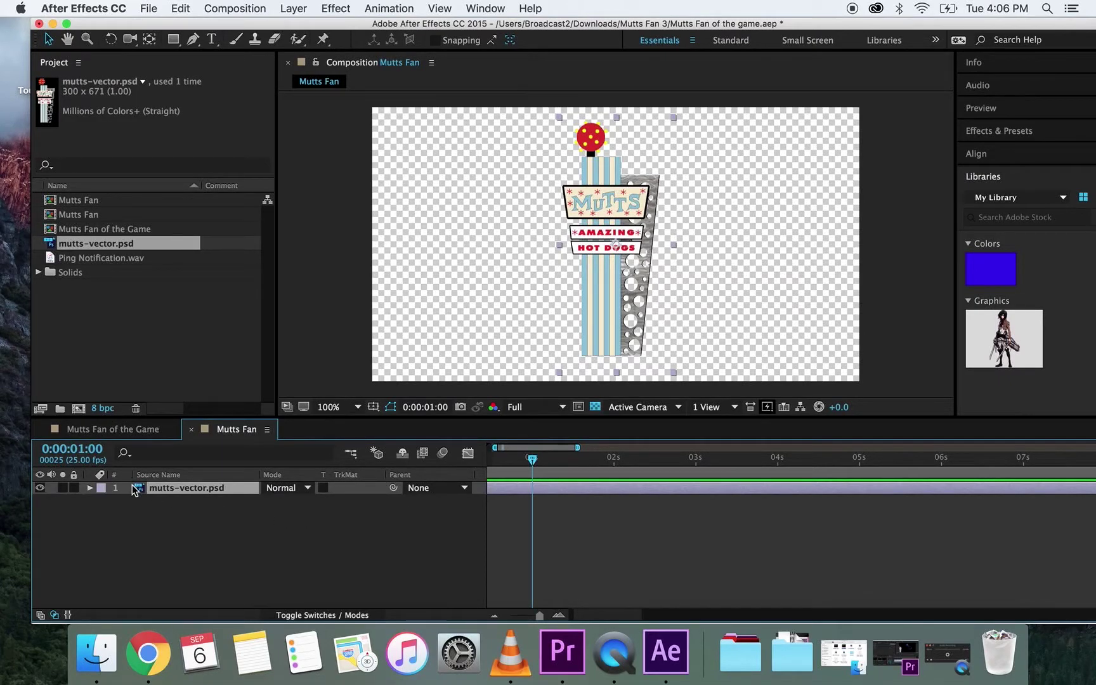
left_click(90, 488)
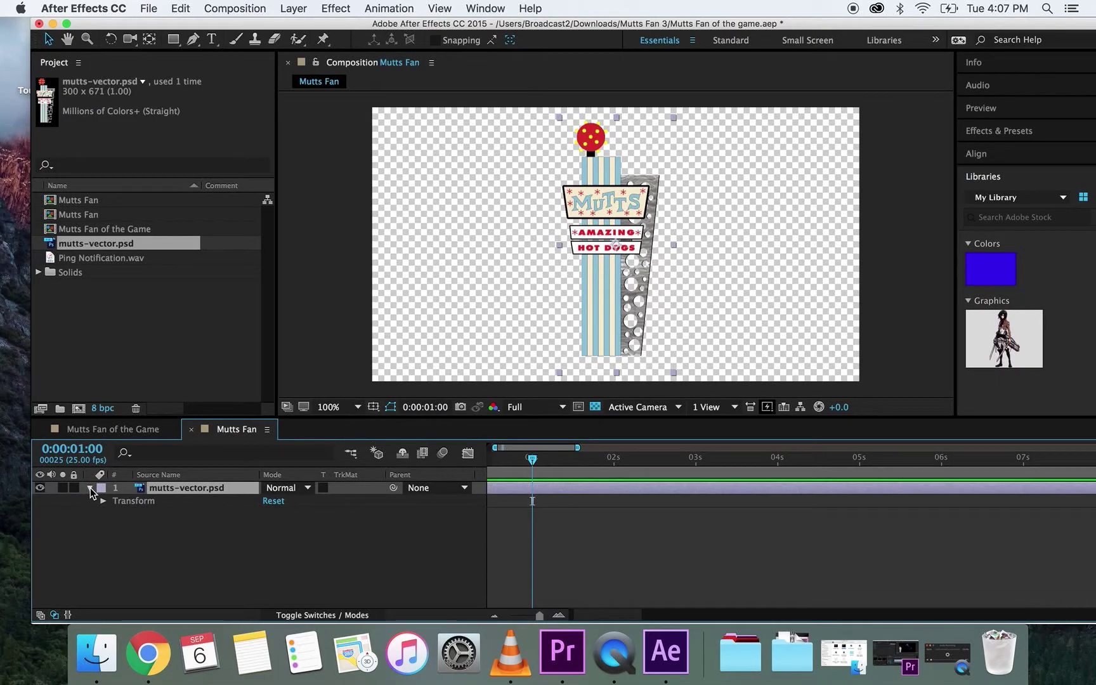
left_click(103, 500)
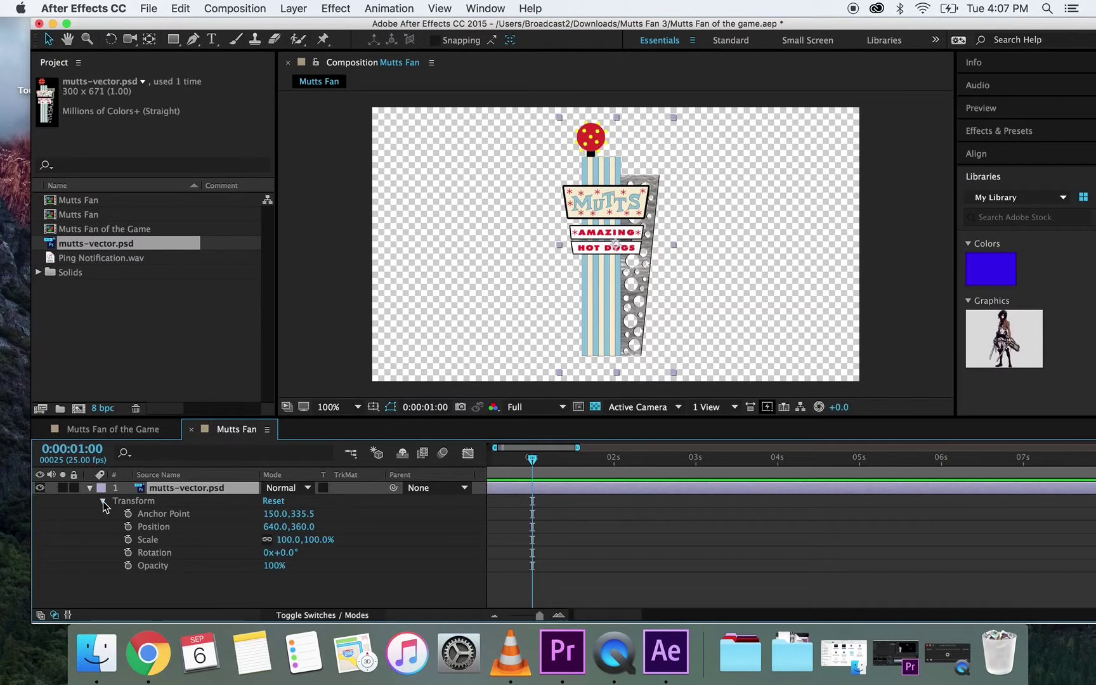
left_click(128, 527)
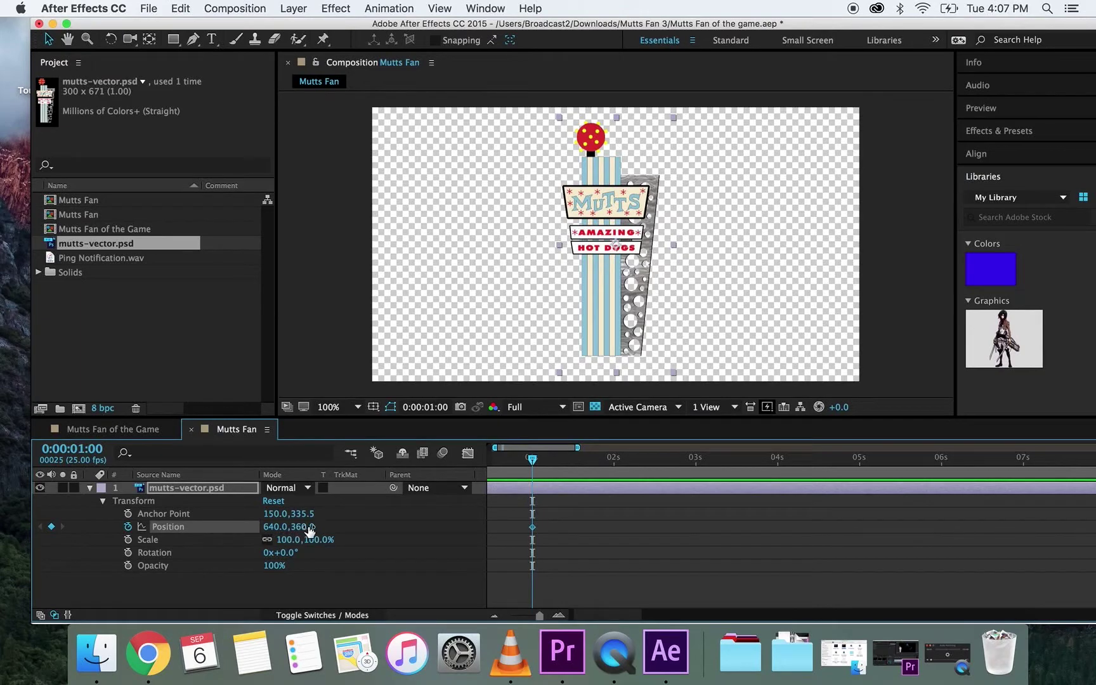
left_click_drag(304, 526, 360, 526)
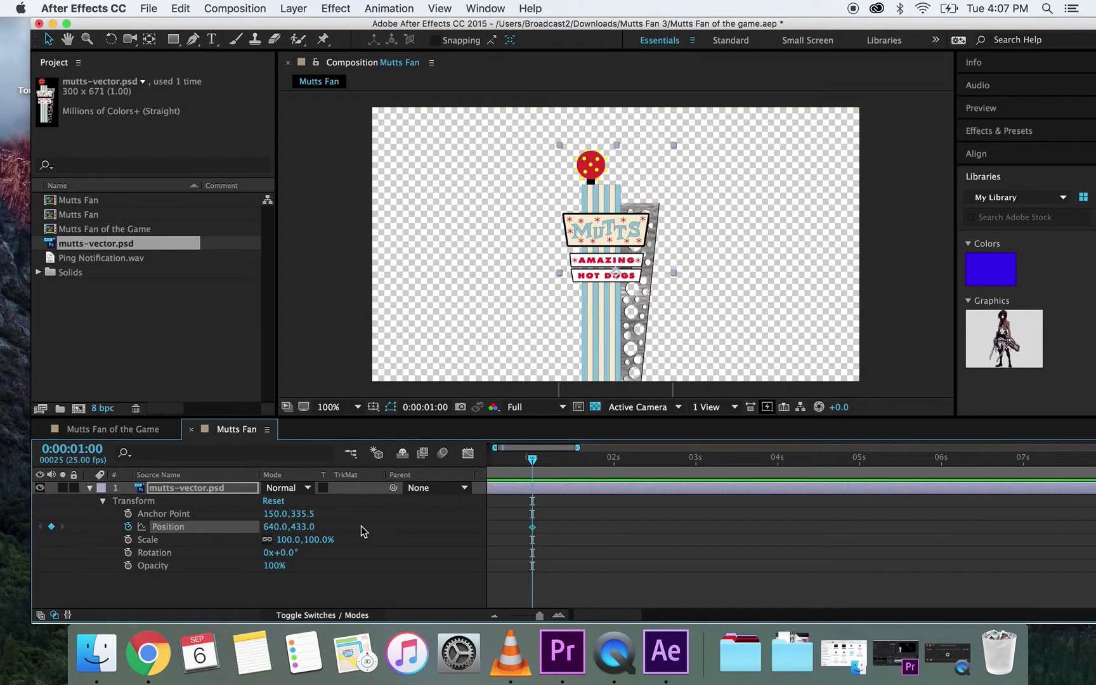
Set the mutts-vector.psd layer's Position to 640.0, 1085.0 at 0:00:00:00 and preview the sign's rise.
left_click_drag(532, 461, 483, 469)
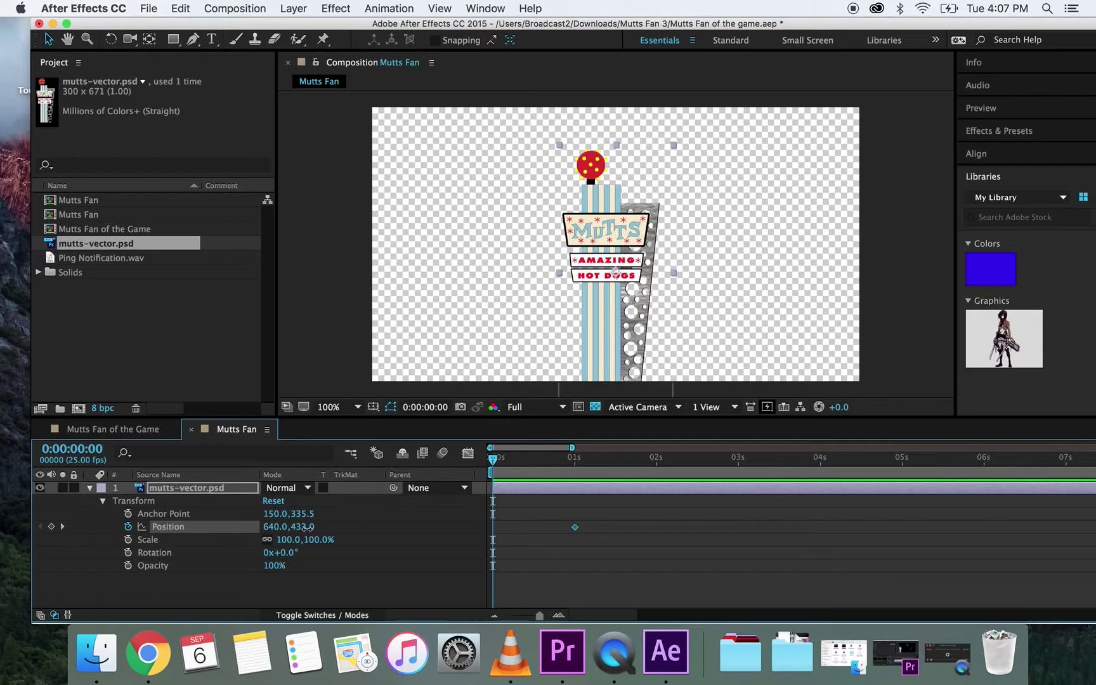
left_click_drag(307, 528, 807, 526)
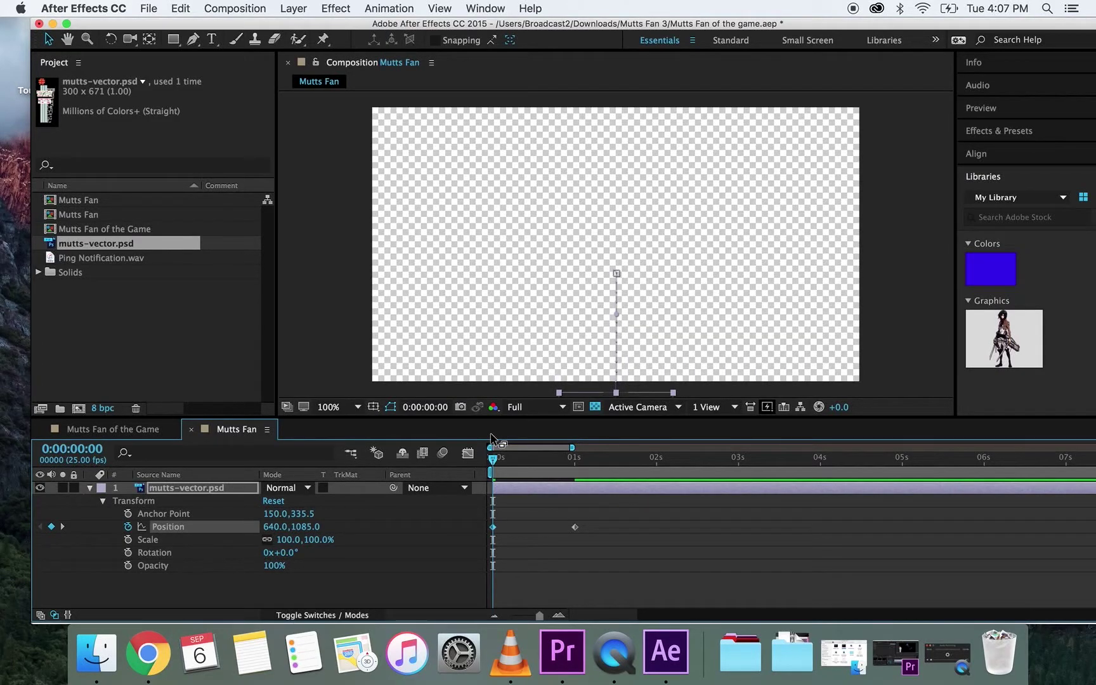
key("space")
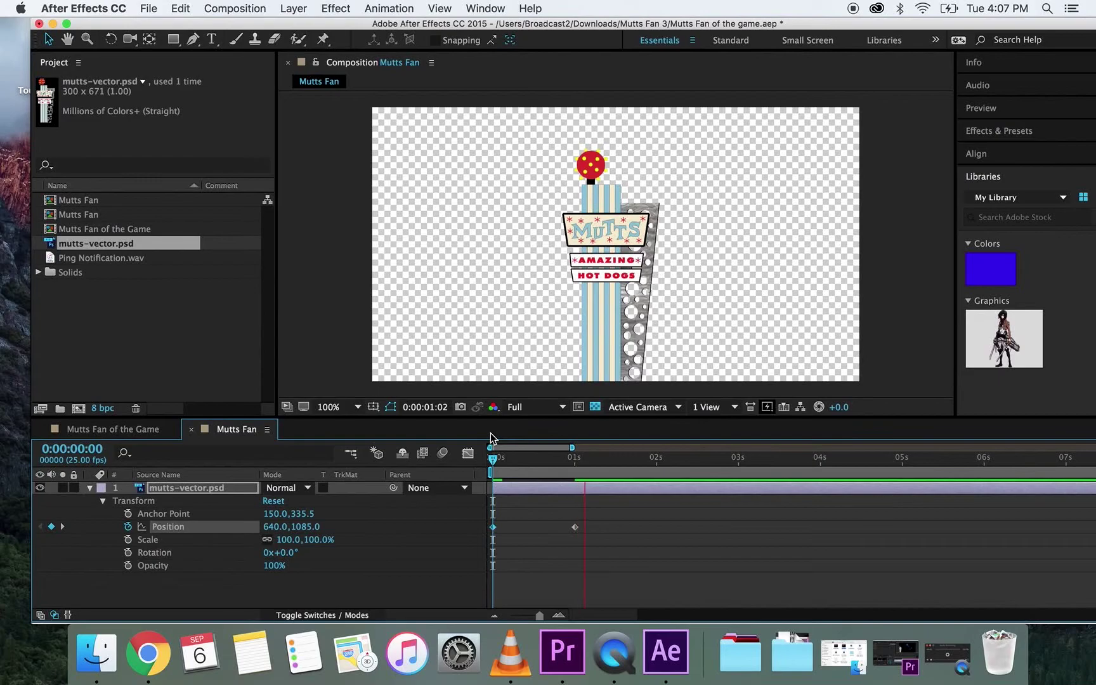
key("space")
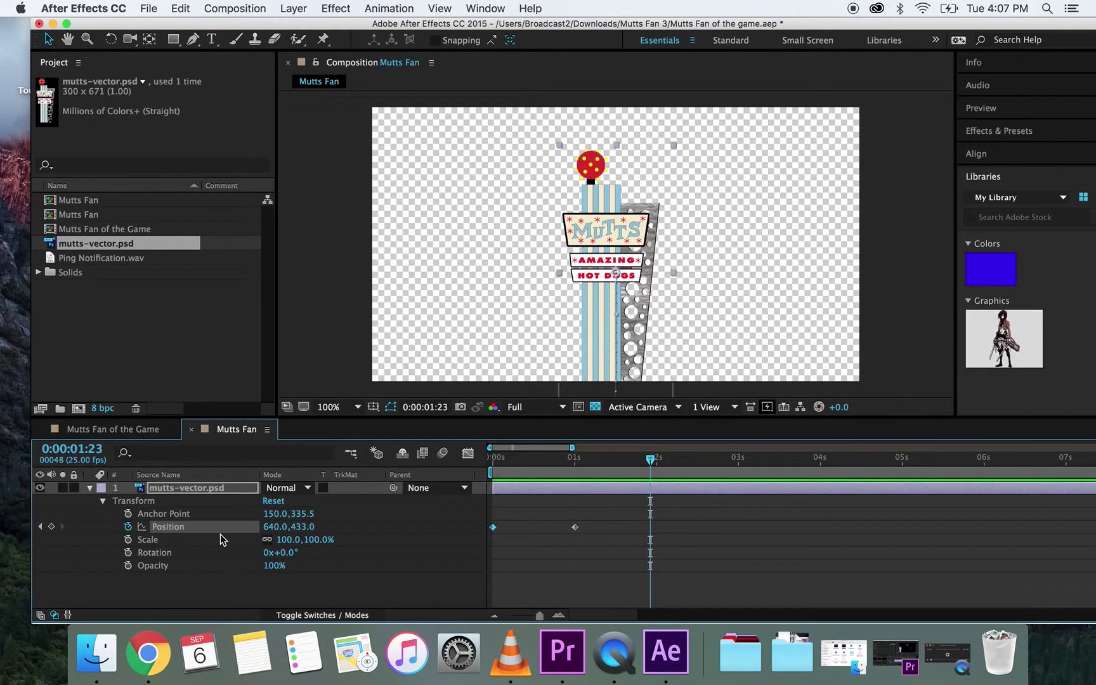
Keyframe the sign's Position at 144.0, 433.0 at 0:00:04:00 and preview the animation from the beginning.
left_click_drag(651, 459, 824, 479)
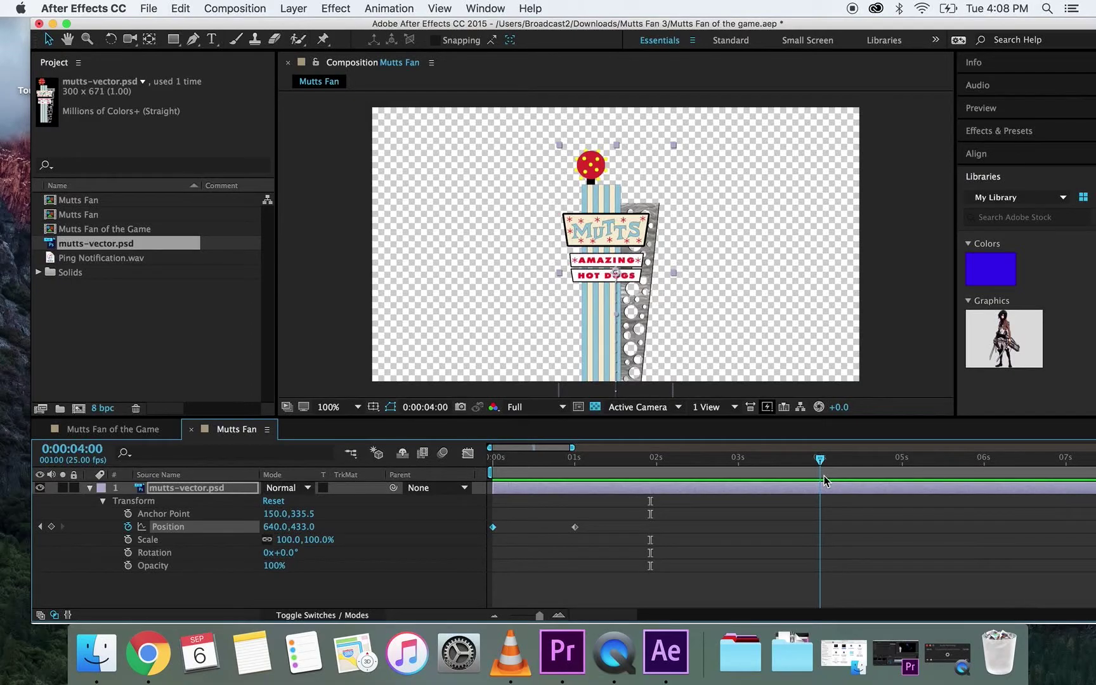
left_click_drag(274, 533, 3, 524)
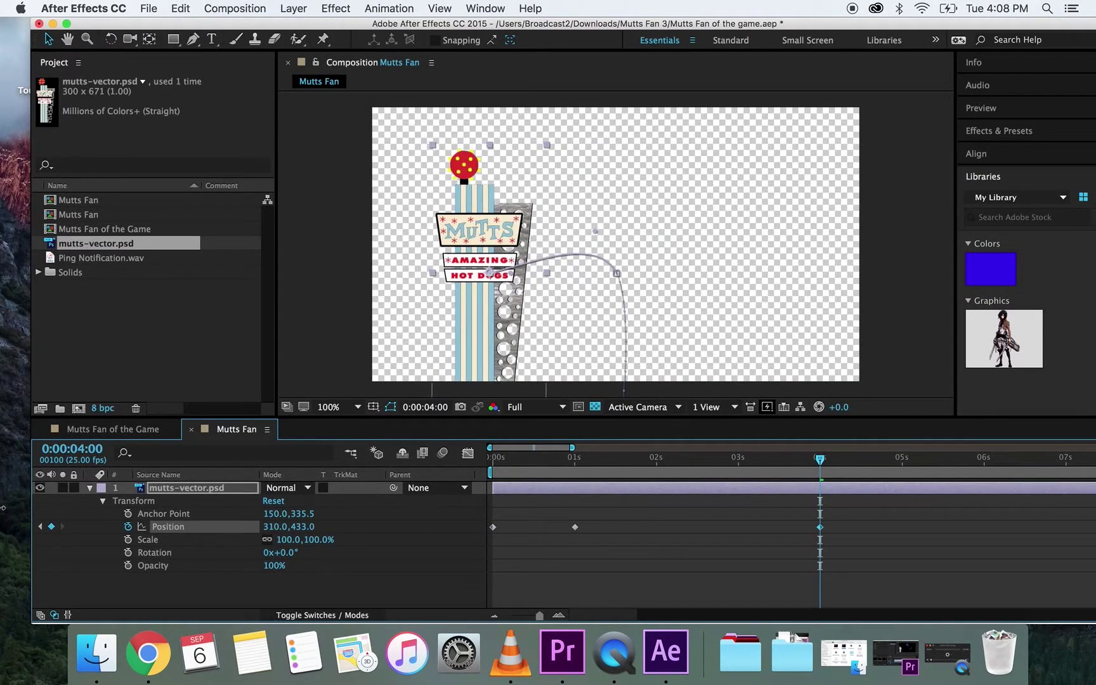
left_click_drag(278, 533, 126, 528)
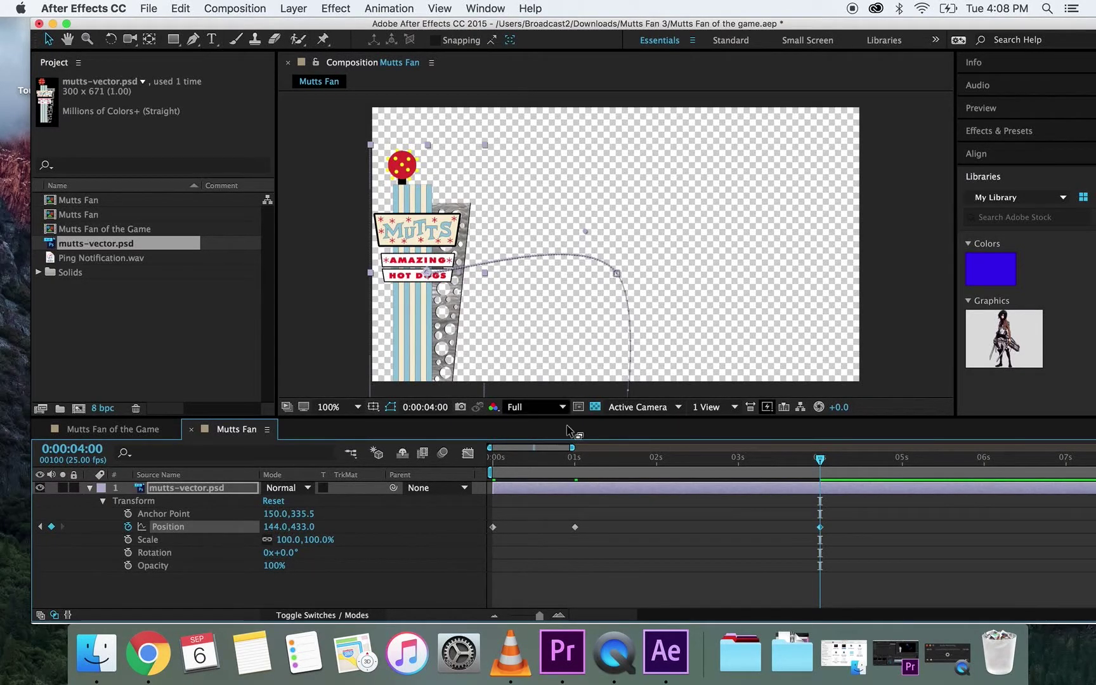
key("Home")
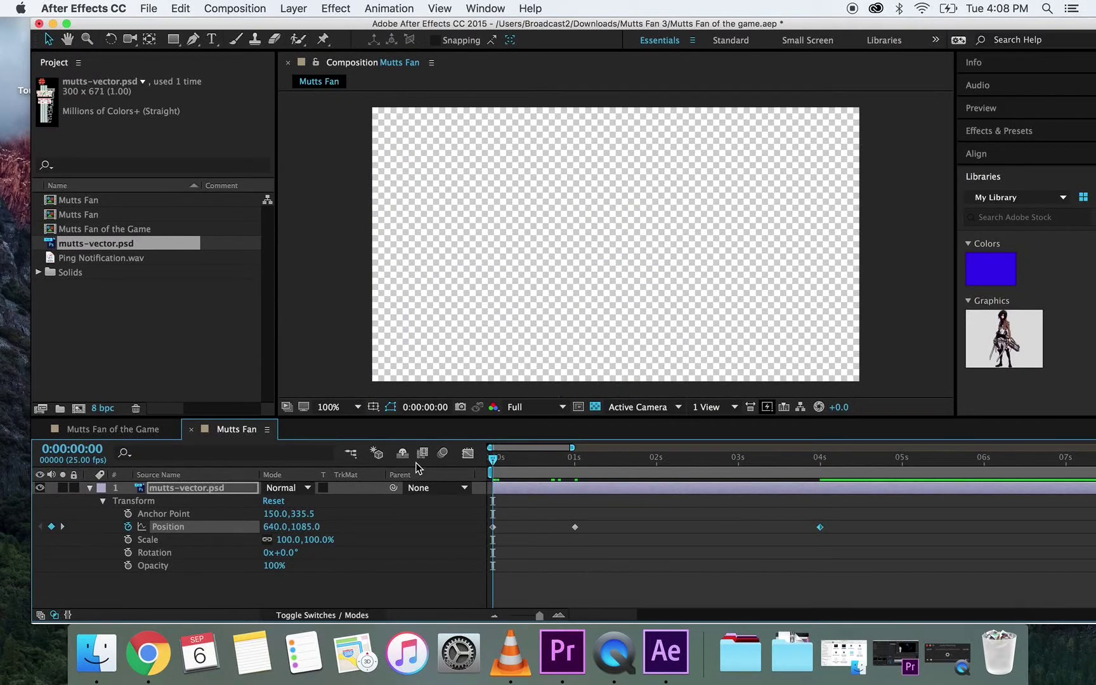
key("space")
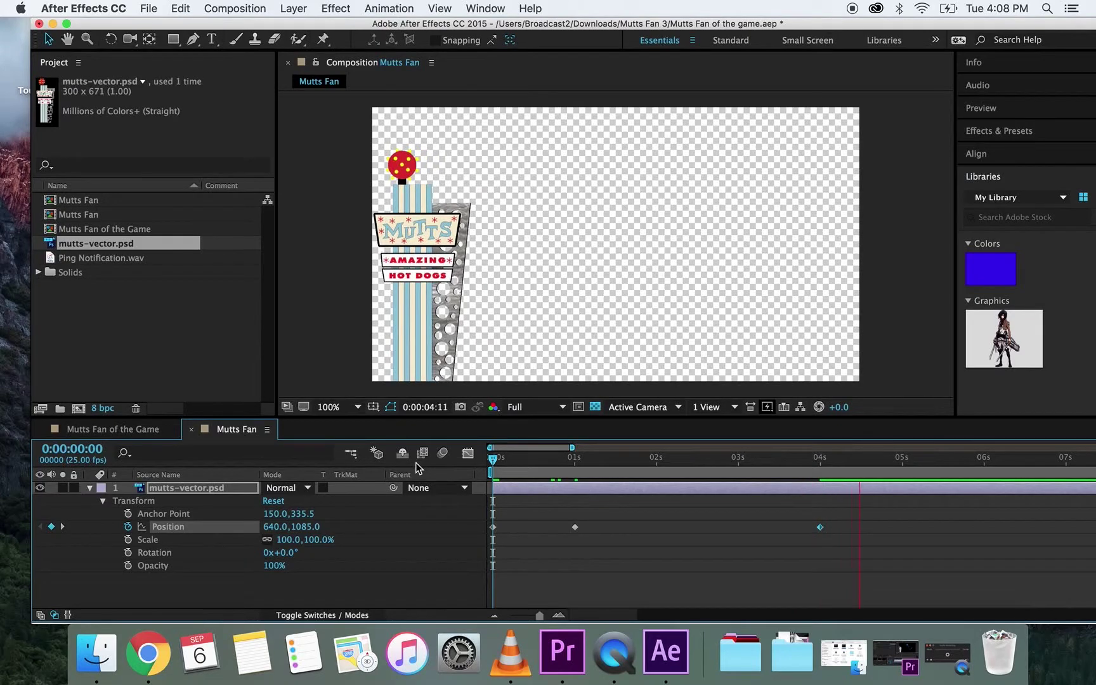
key("space")
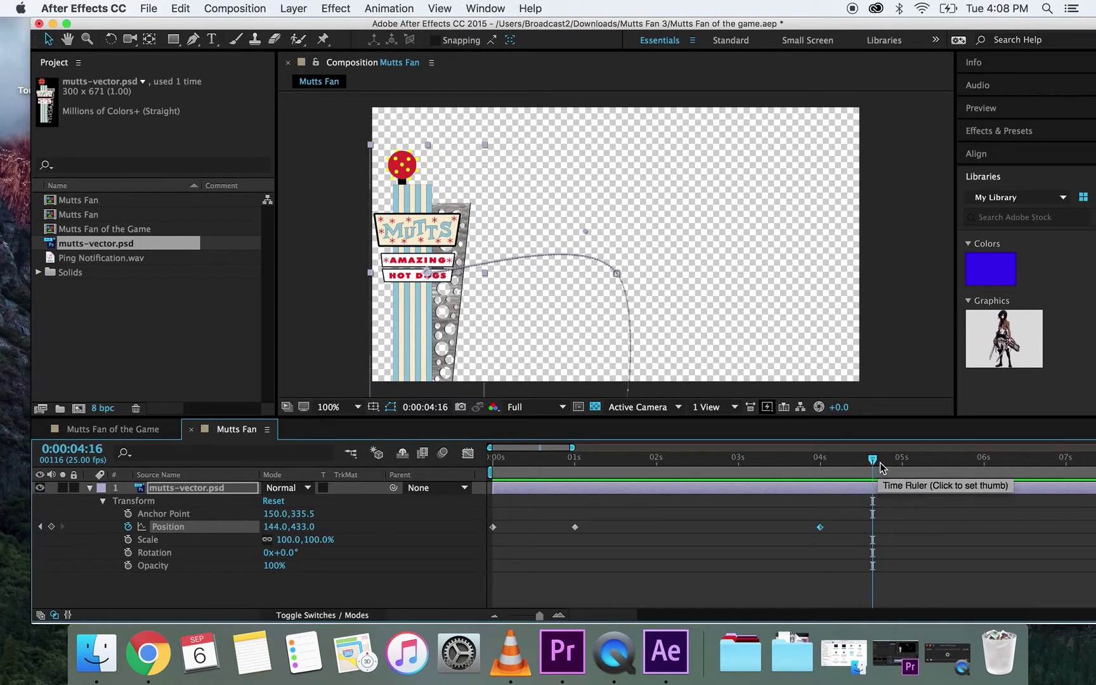
Copy the one-second Position keyframe to 0:00:03:12 so the sign holds in place, and preview from the start.
left_click_drag(849, 470, 780, 471)
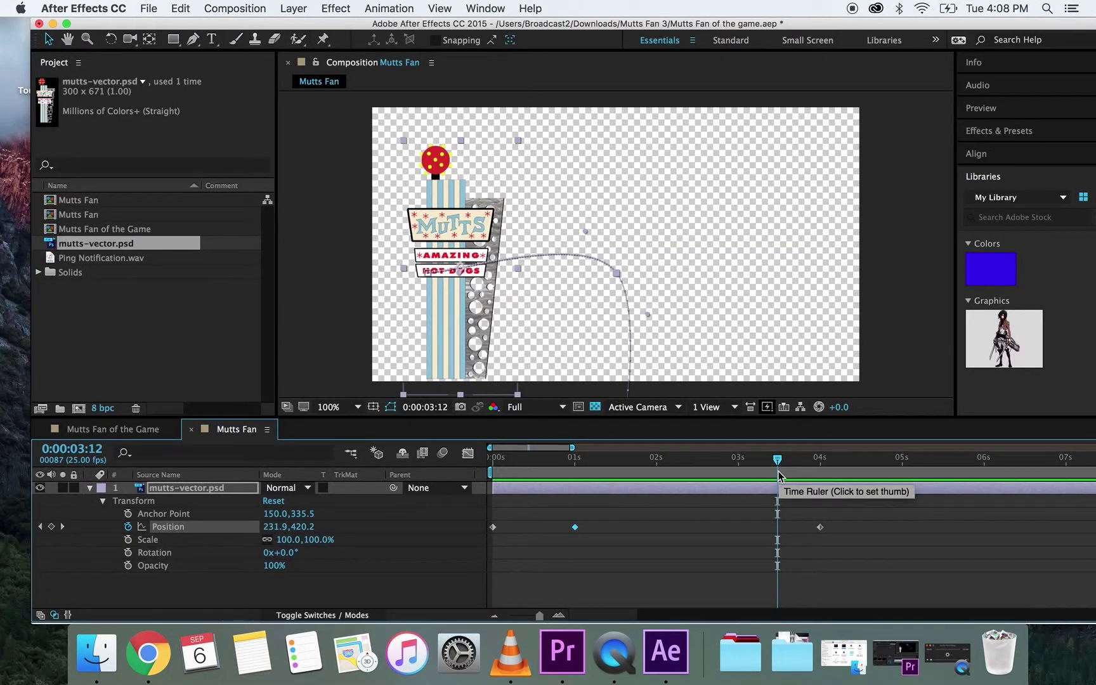
key("super+z")
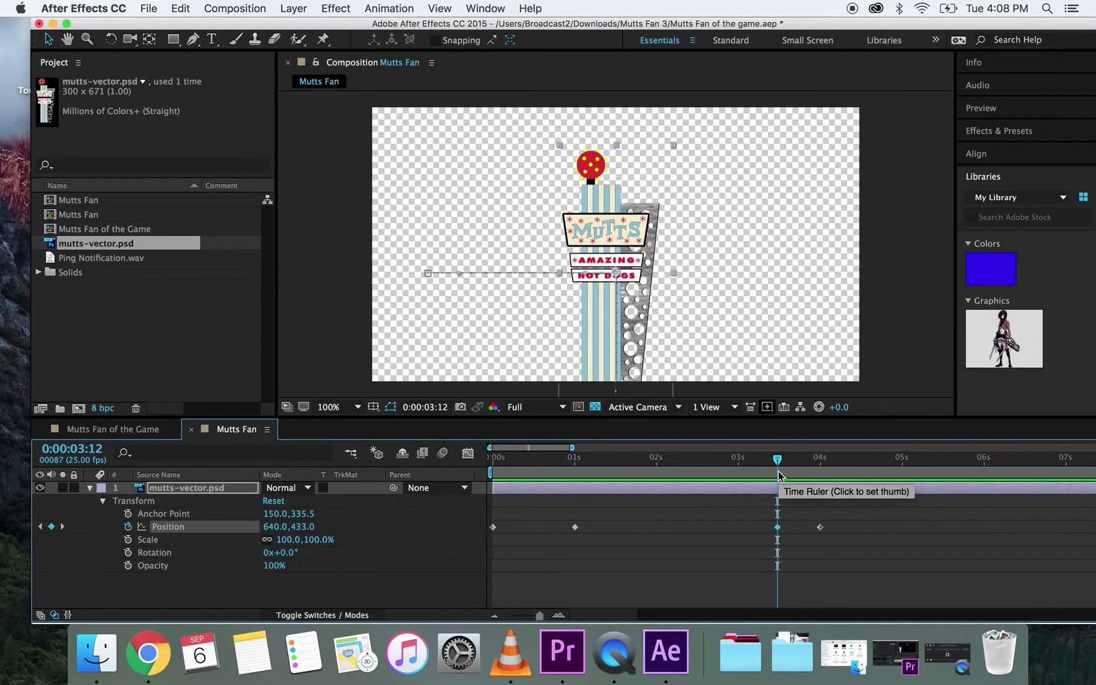
key("Home")
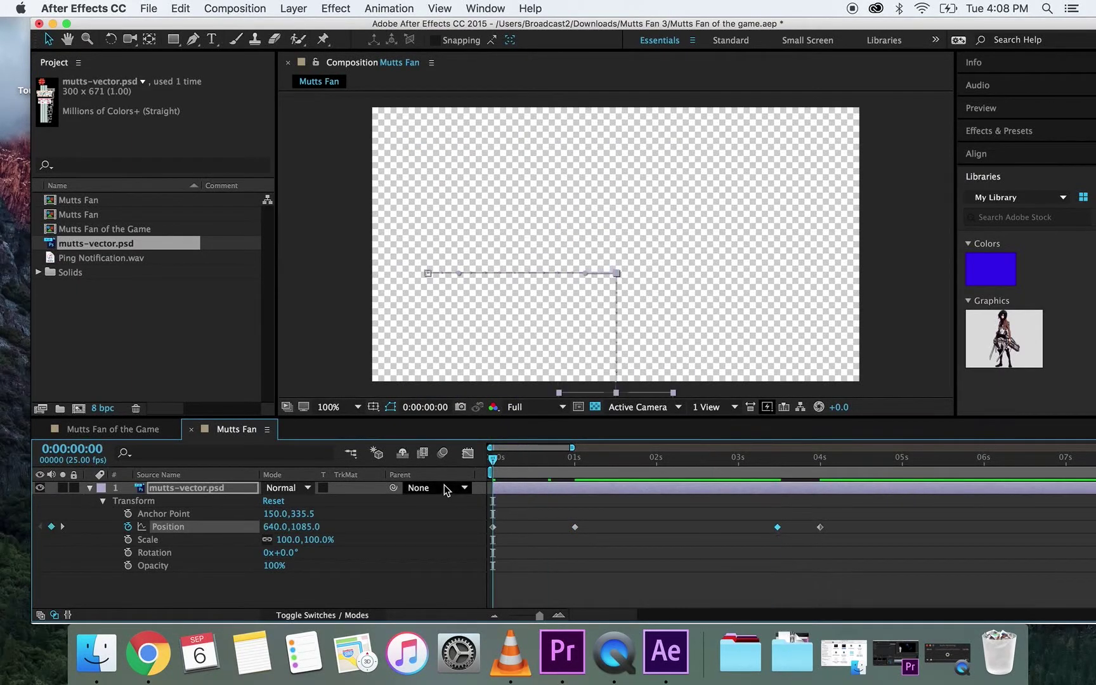
key("space")
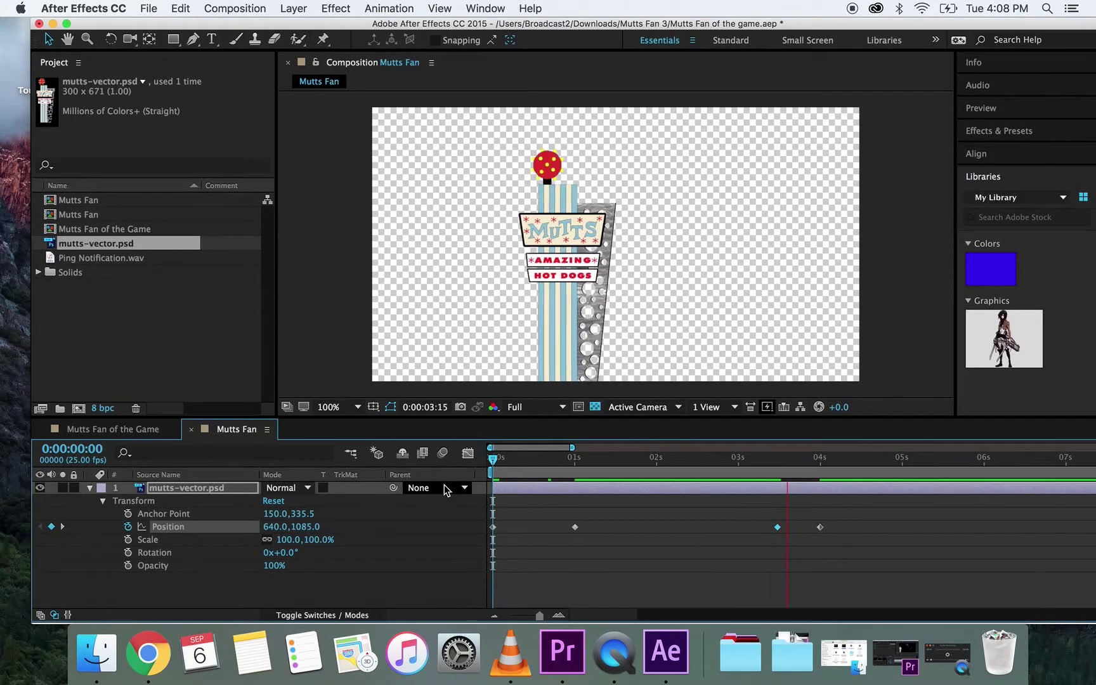
key("space")
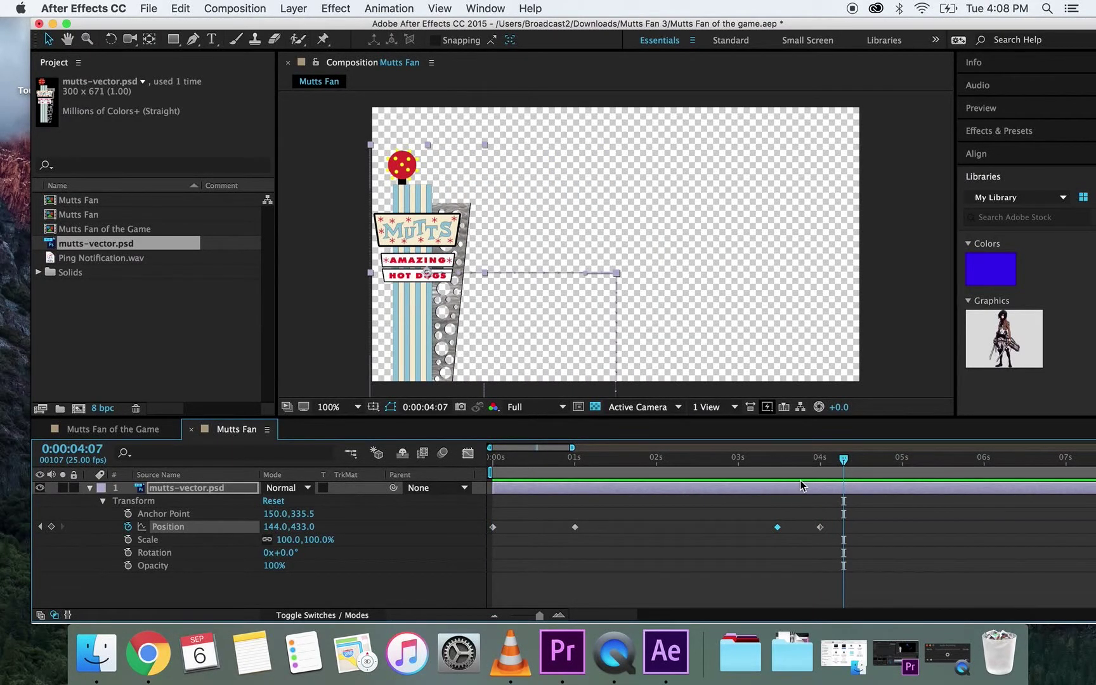
Keyframe the sign's Scale at 100% at 0:00:03:12 and 70% at 0:00:04:00.
left_click_drag(844, 463, 777, 468)
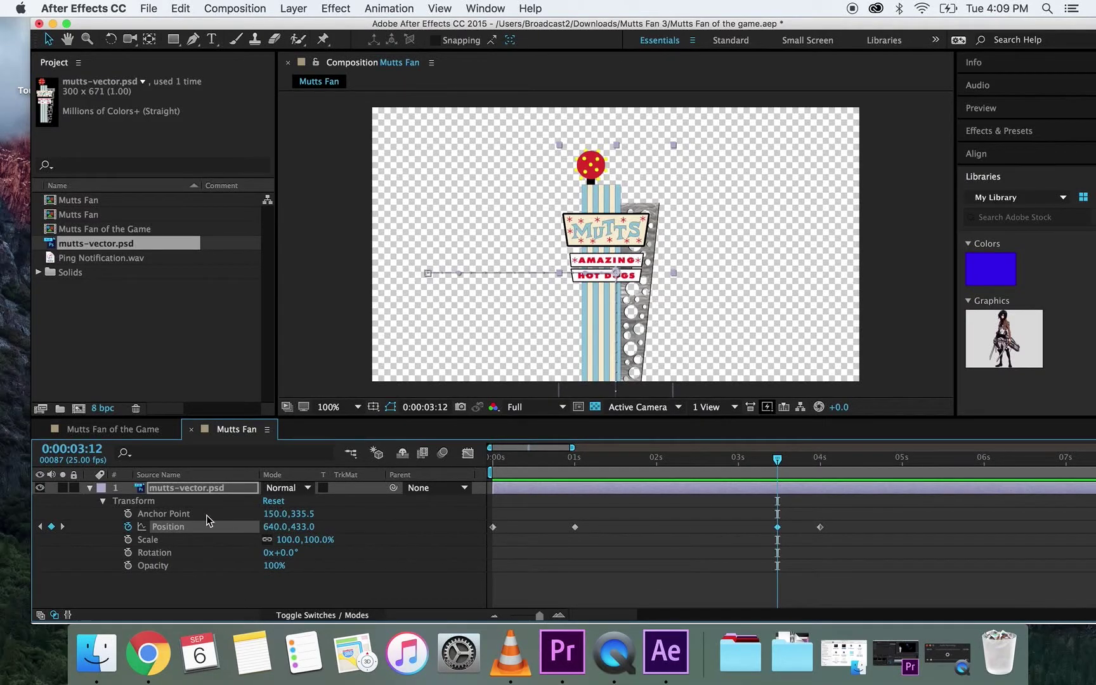
left_click(128, 540)
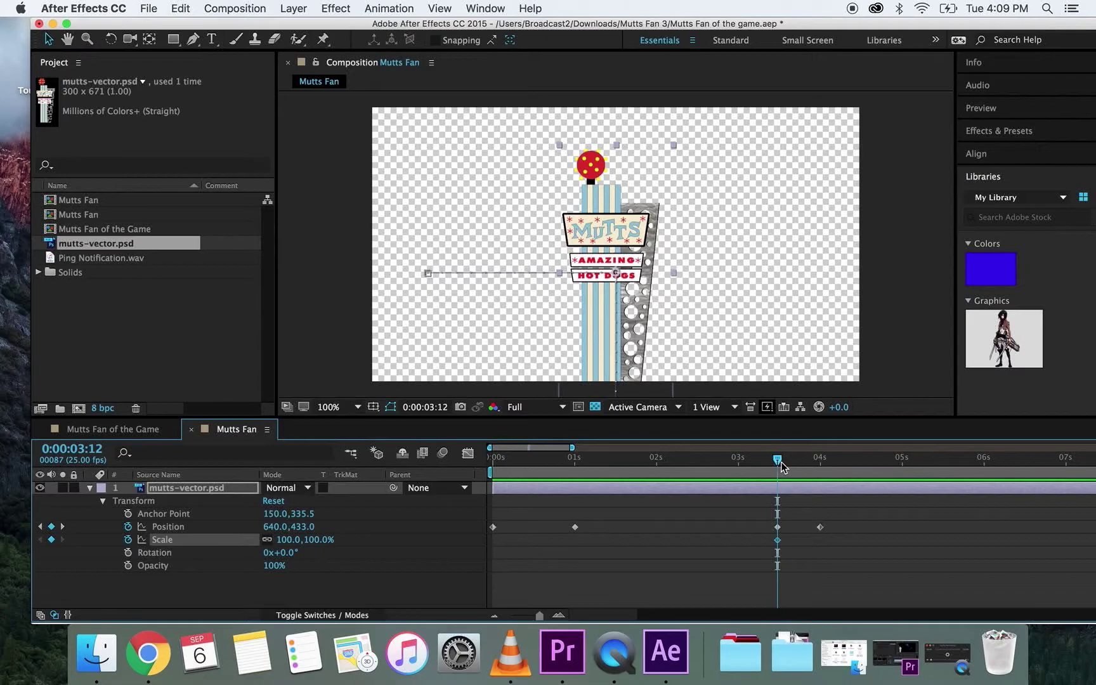
left_click_drag(778, 463, 820, 465)
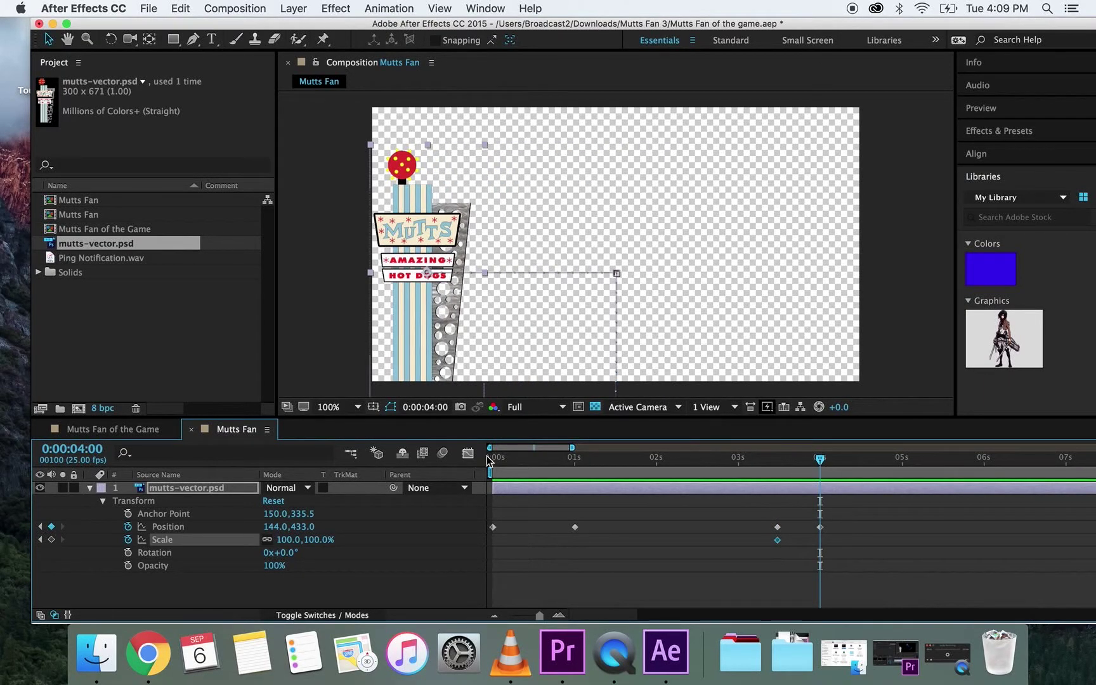
left_click(283, 540)
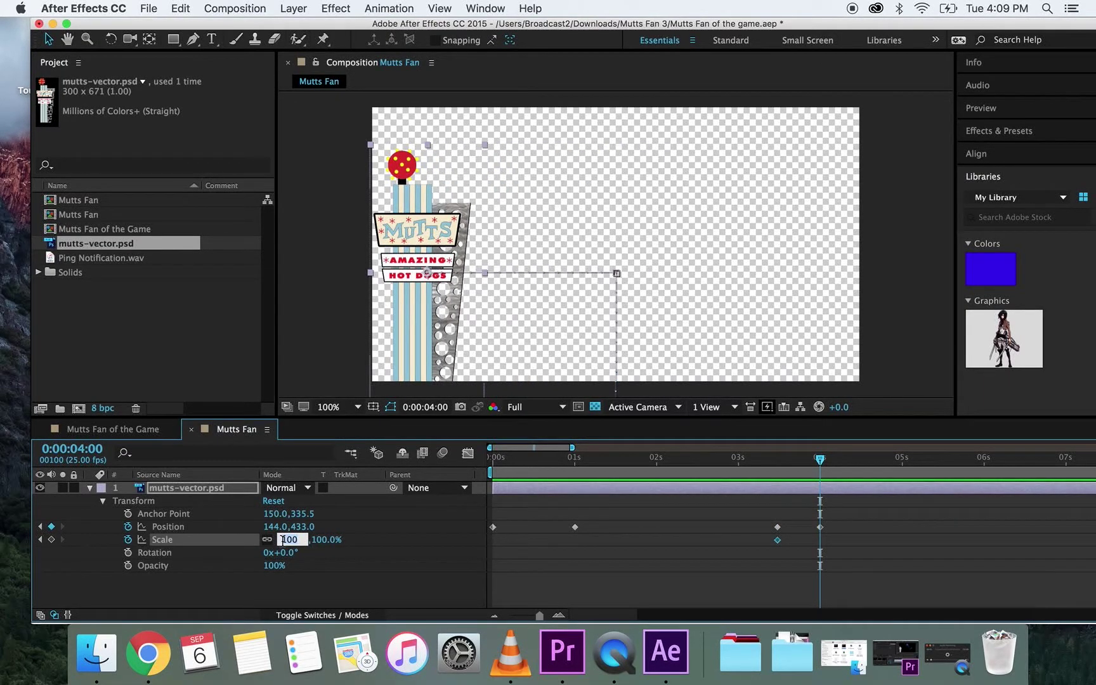
type("70")
key("Return")
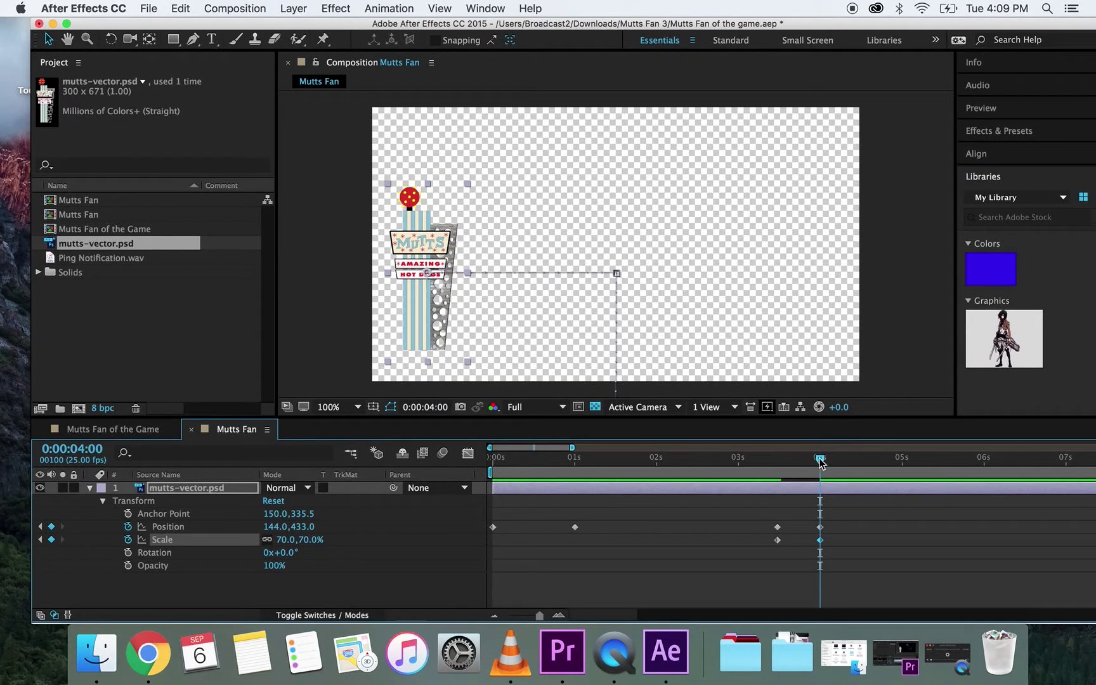
Set the sign's Position at 0:00:04:00 to 109.0, 526.0 and preview the move from 0:00:03:05.
mouse_move(820, 461)
left_mouse_down()
mouse_move(784, 461)
mouse_move(819, 466)
left_mouse_up()
left_click(559, 615)
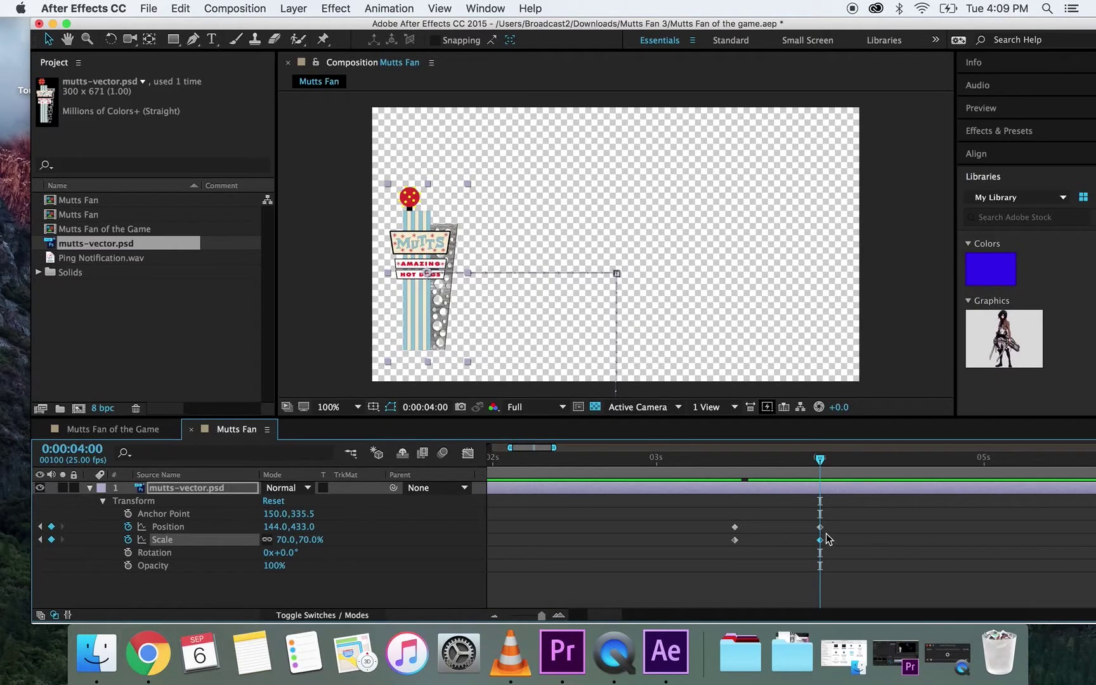
left_click(826, 534)
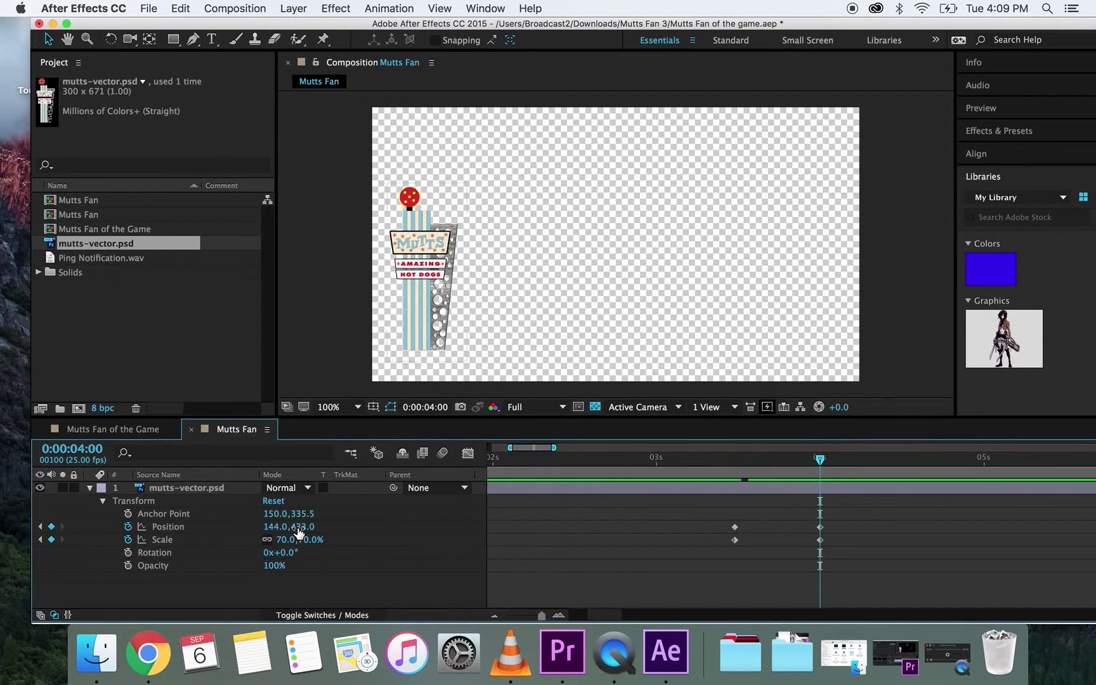
left_click_drag(298, 526, 373, 531)
left_click_drag(277, 526, 252, 532)
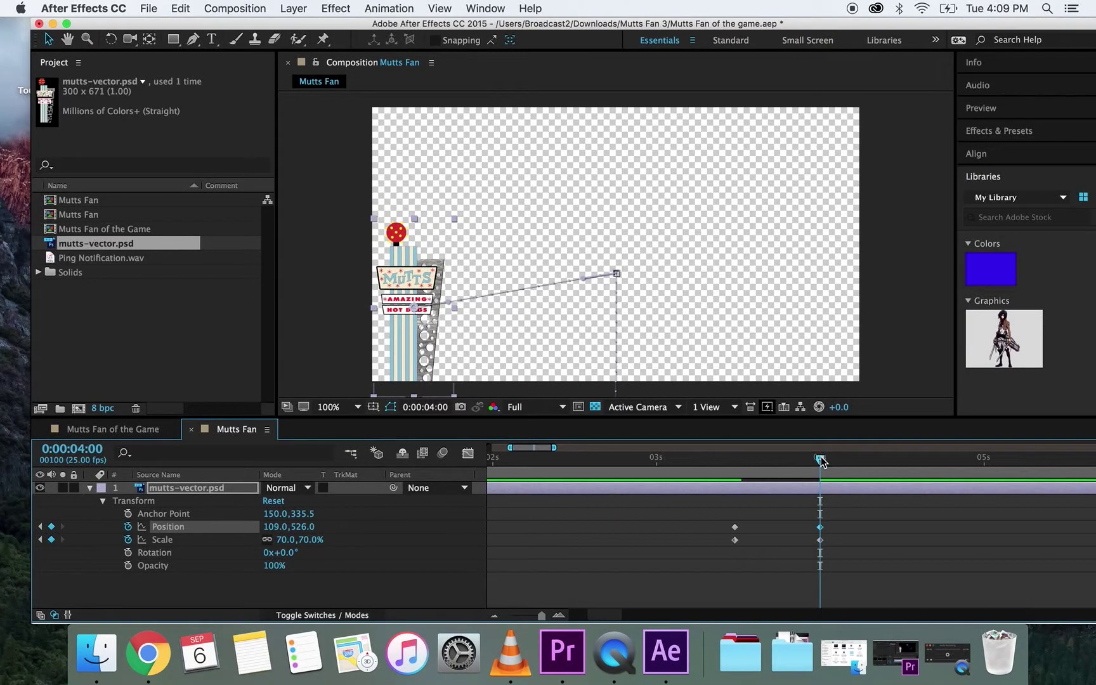
mouse_move(820, 459)
left_mouse_down()
mouse_move(714, 462)
mouse_move(807, 463)
left_mouse_up()
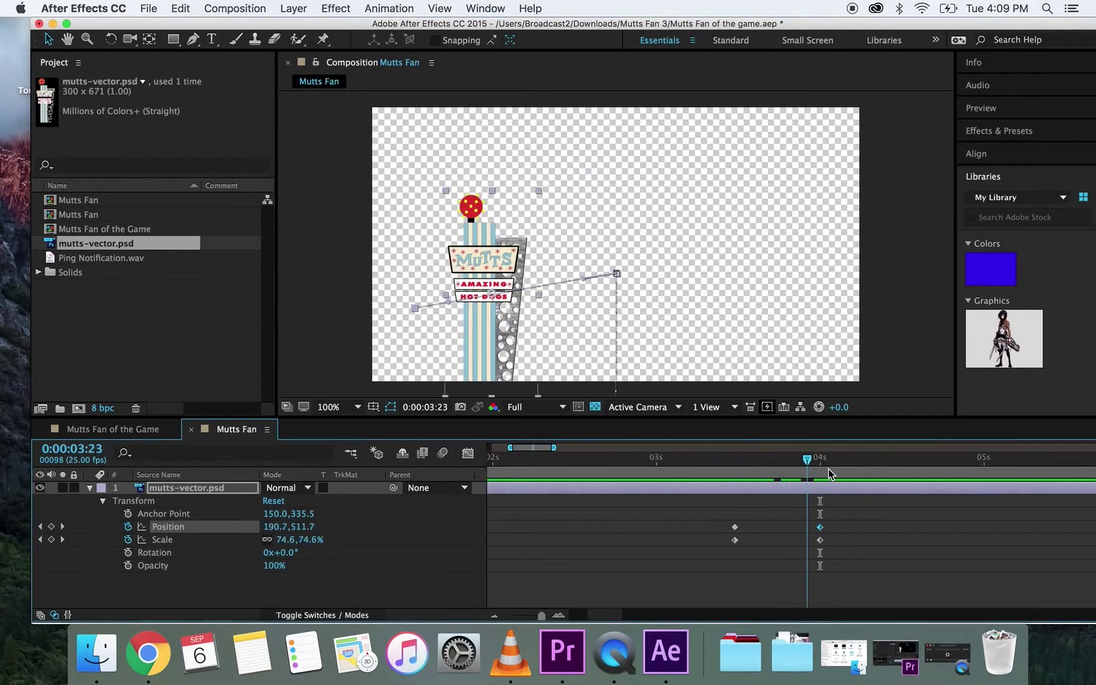
left_click_drag(734, 472, 688, 478)
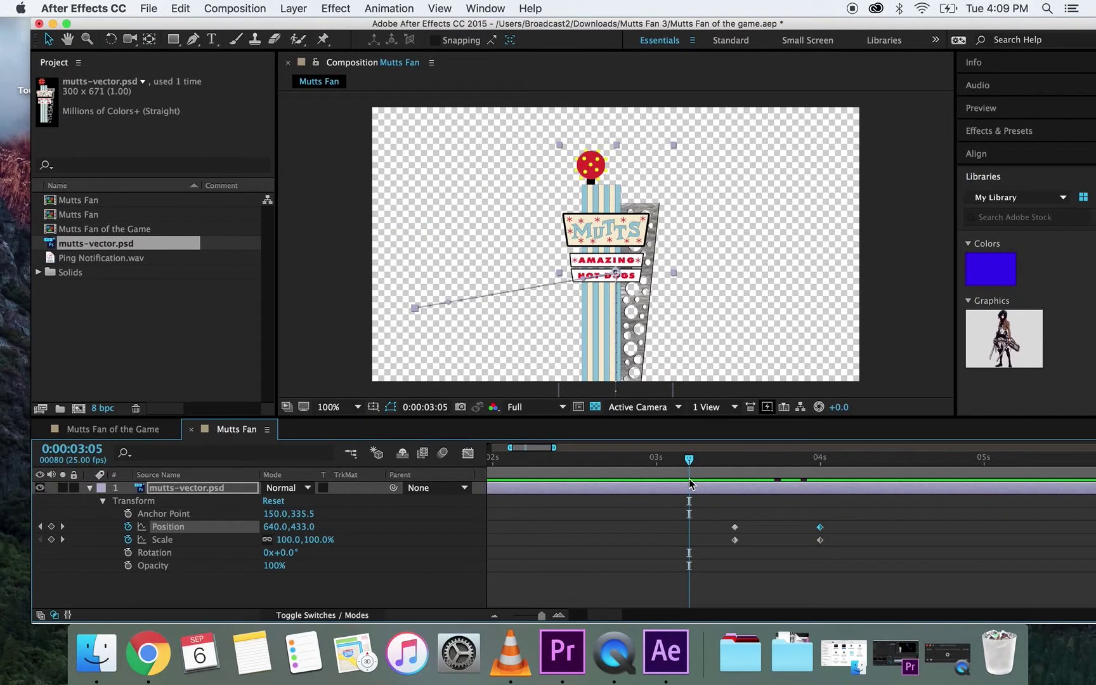
key("space")
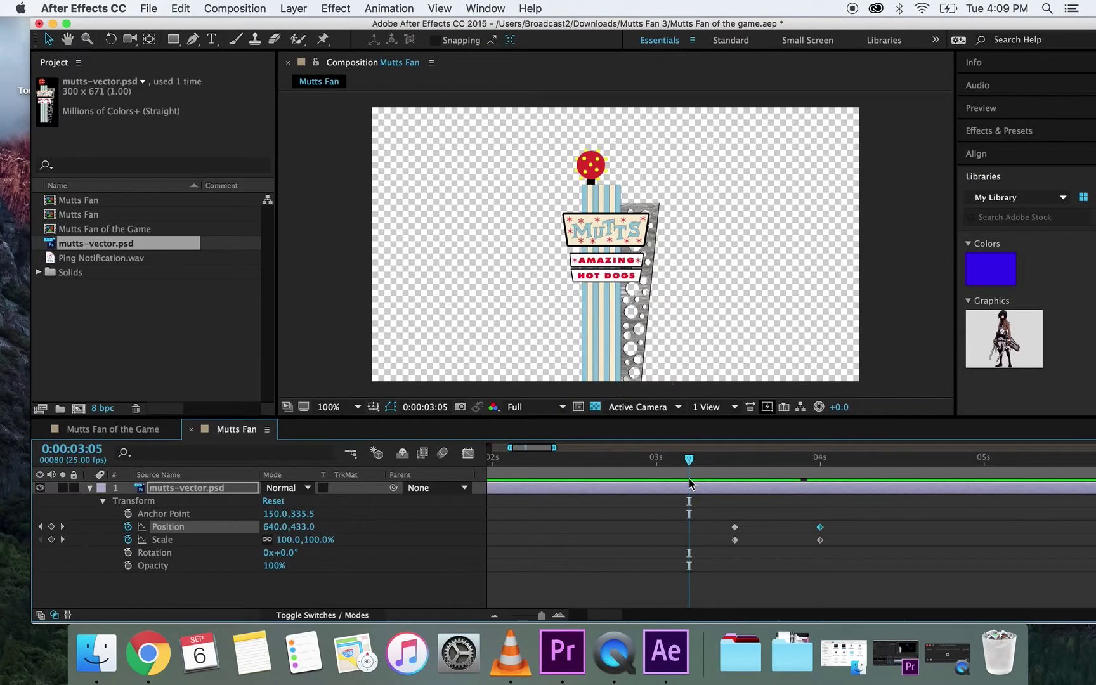
key("space")
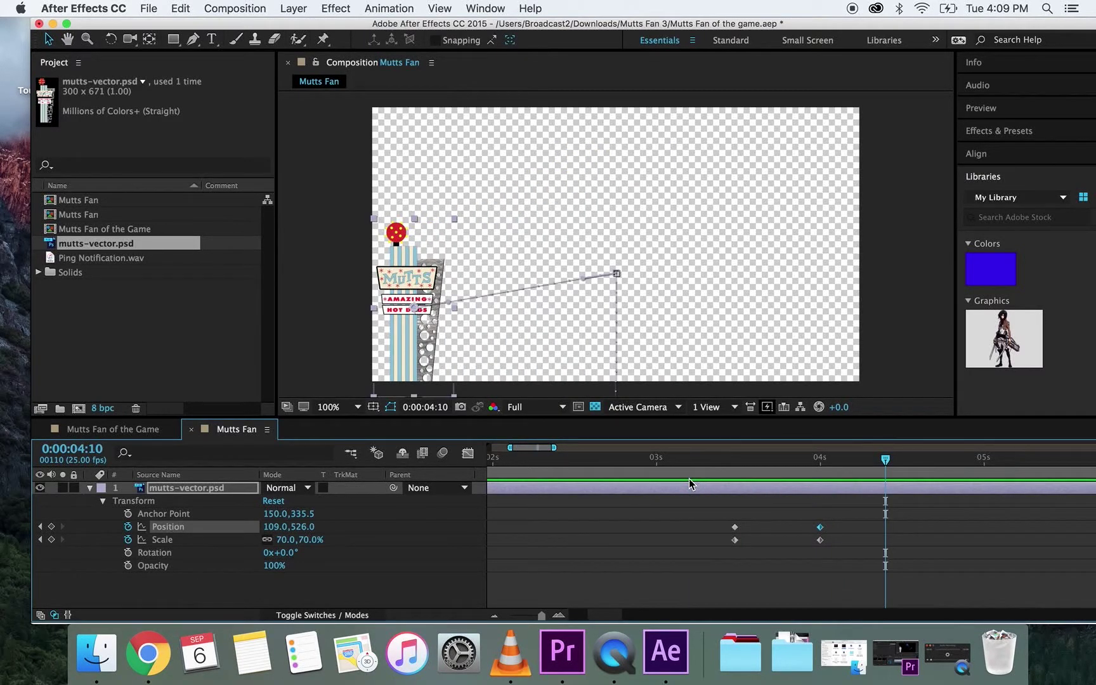
Create a new 1280 × 720 px dark gray solid named LightRing in the Mutts Fan composition.
left_click(89, 489)
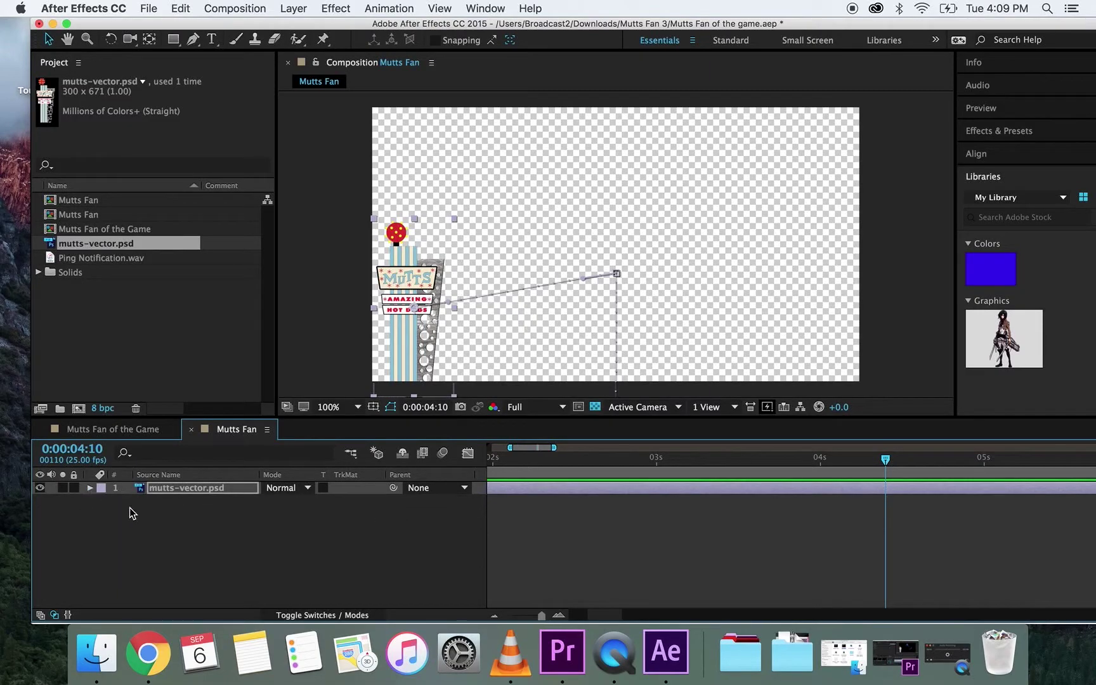
right_click(159, 533)
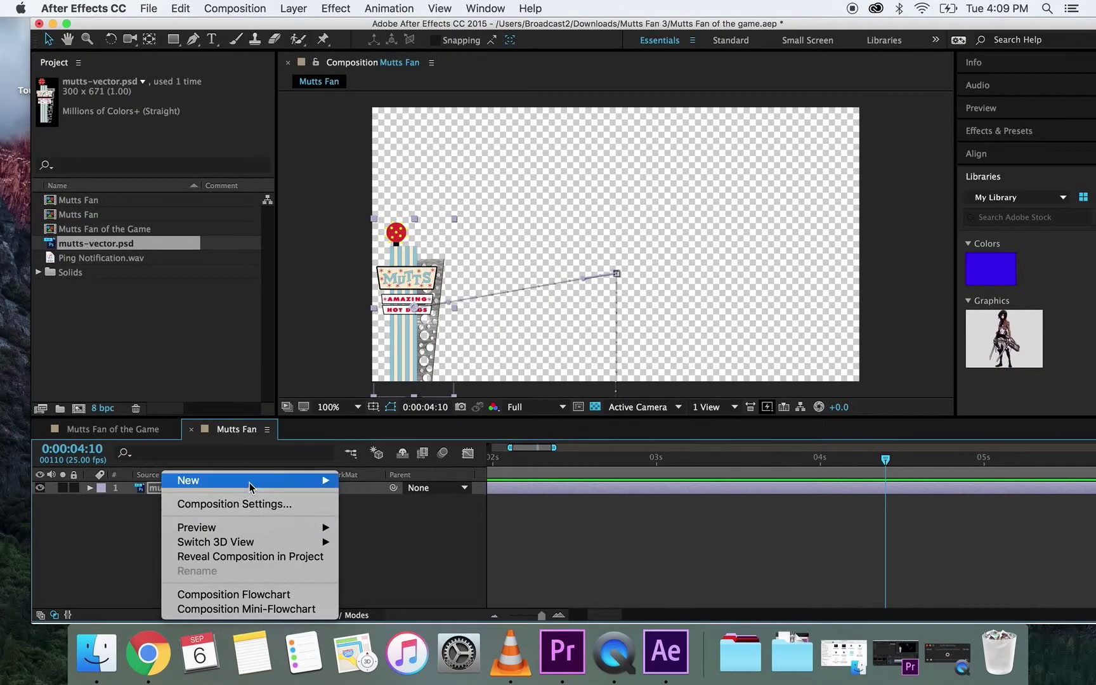
left_click(90, 542)
right_click(189, 550)
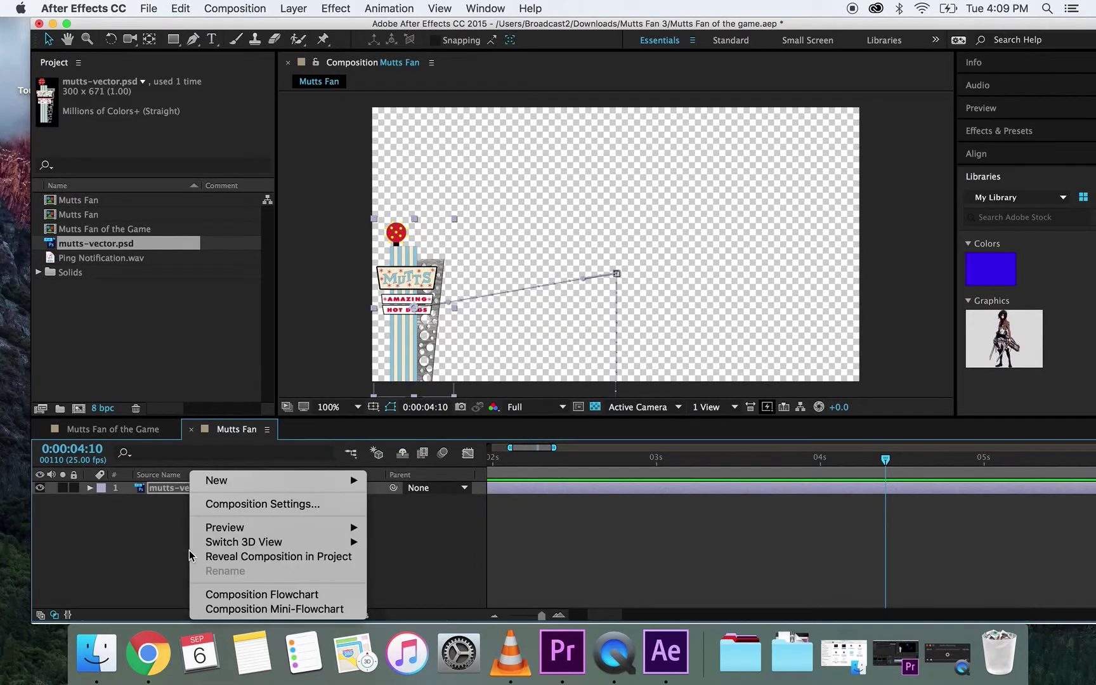
mouse_move(259, 480)
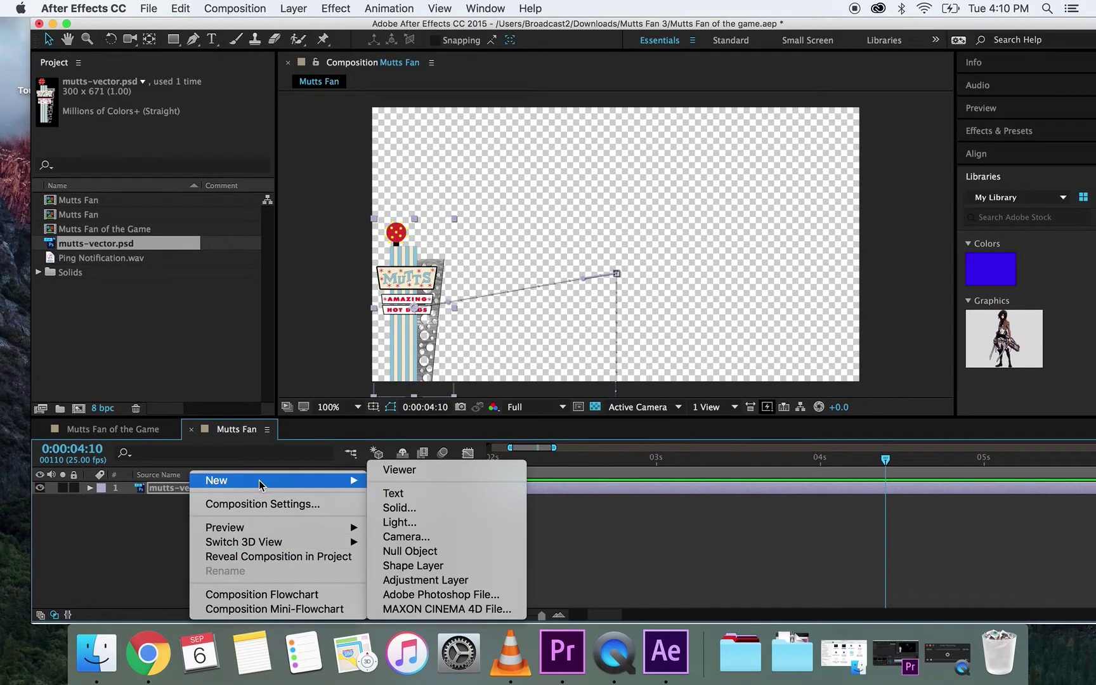
left_click(428, 507)
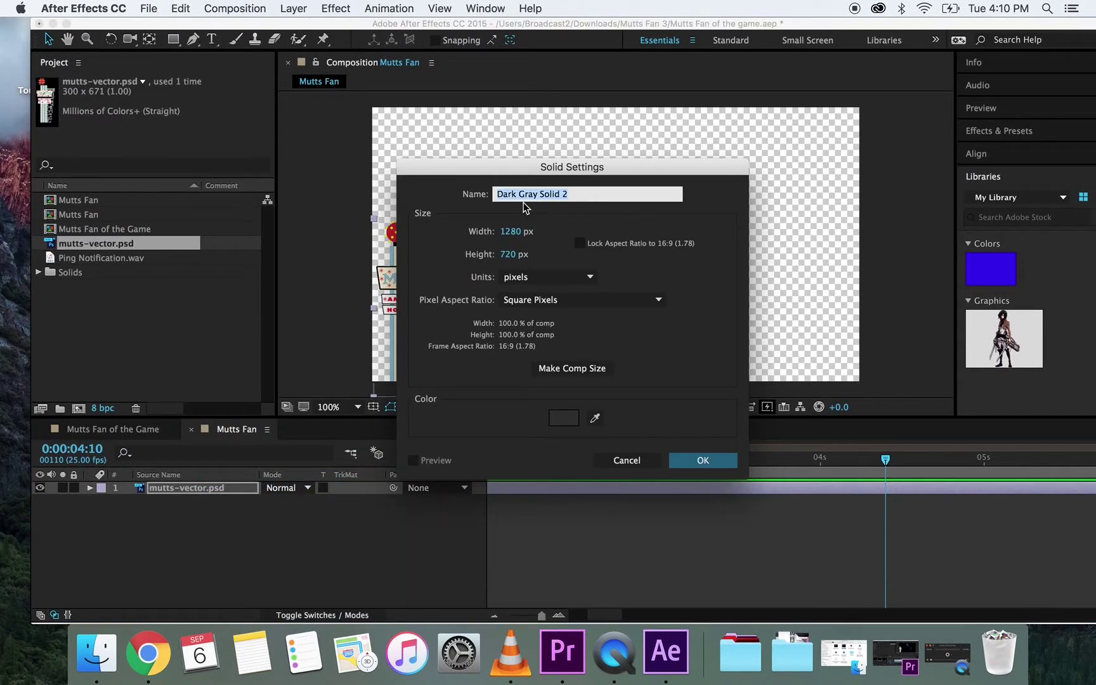
type("LightRing")
left_click(701, 457)
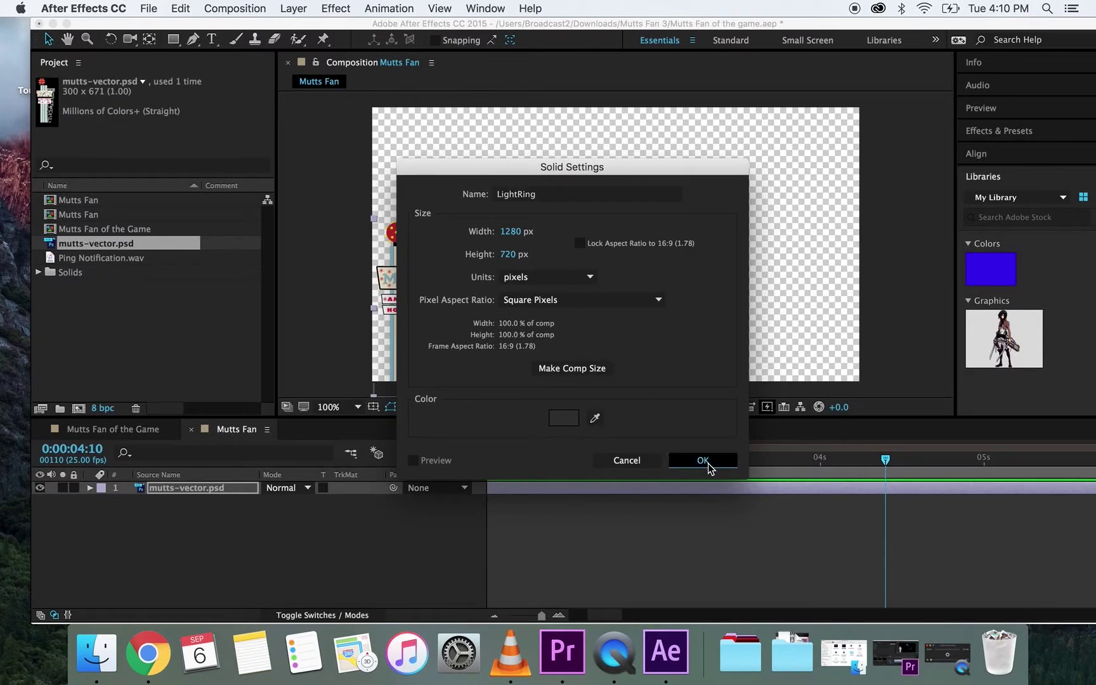
left_click(704, 460)
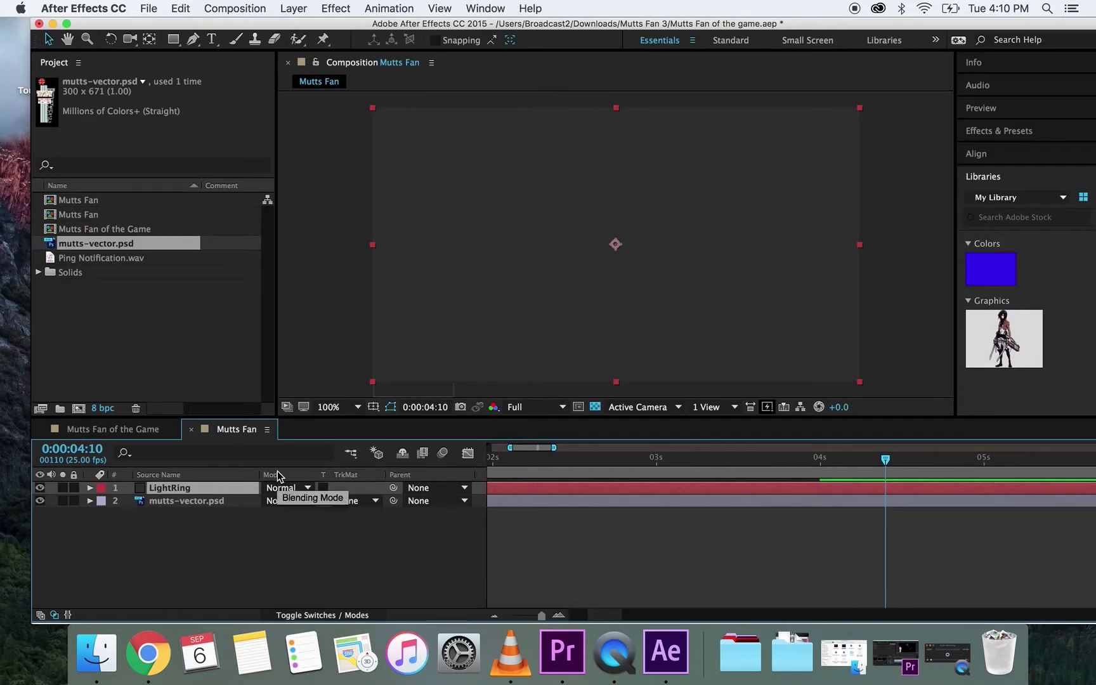
Set the LightRing layer's blending mode to Screen.
left_click(312, 613)
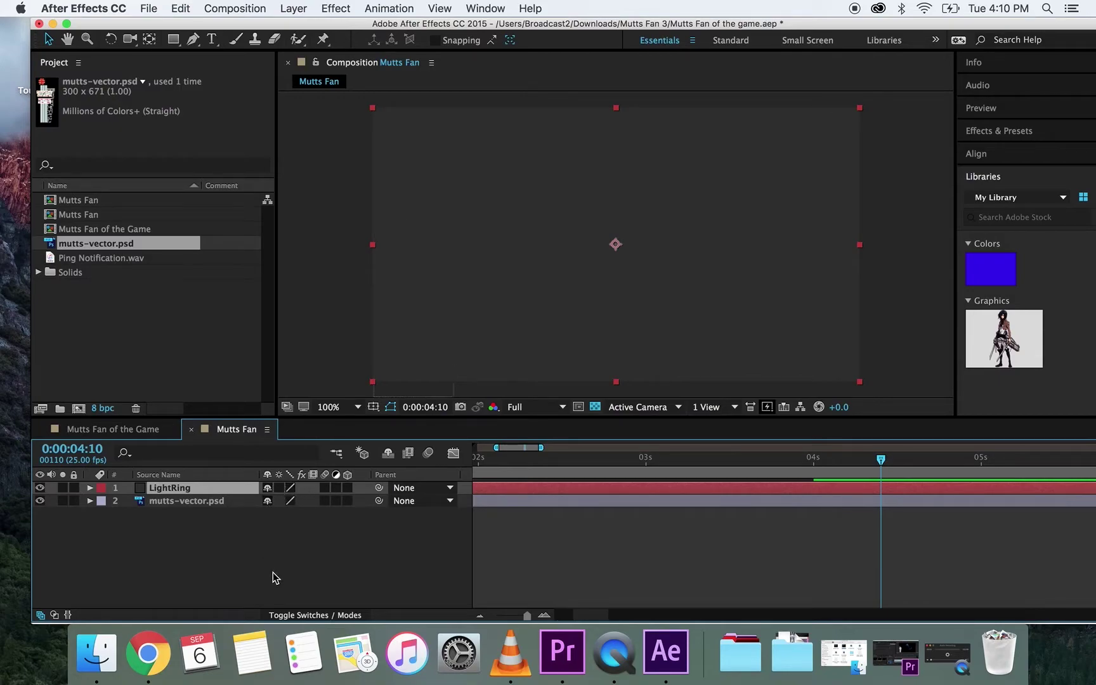
left_click(317, 615)
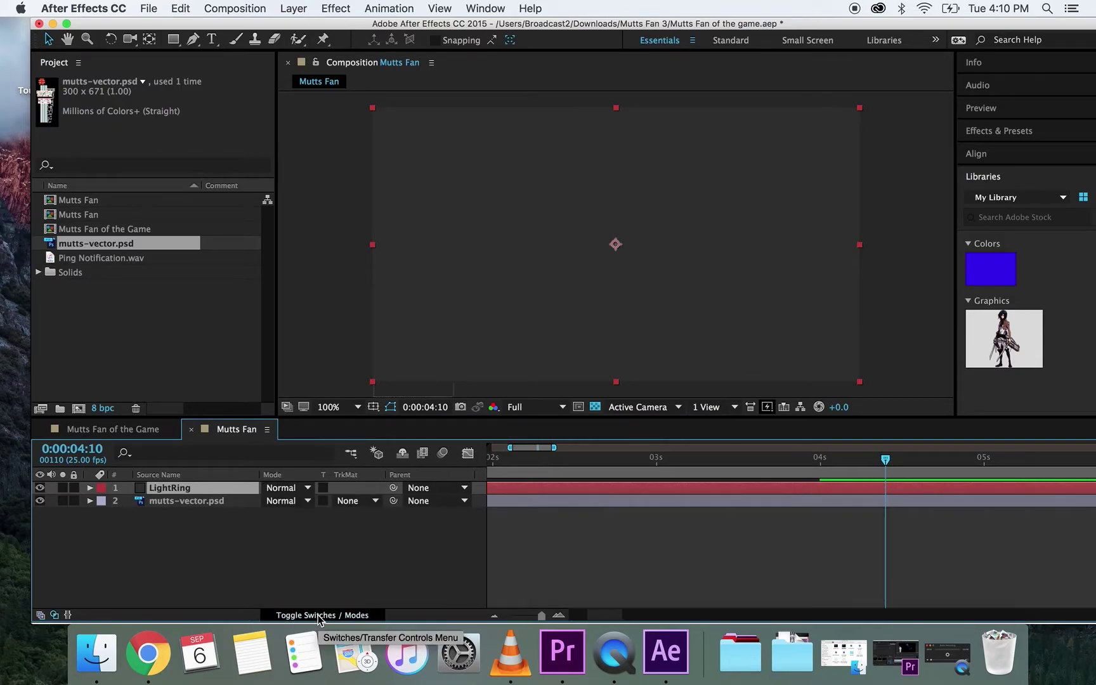
left_click(317, 616)
left_click(317, 615)
left_click(289, 487)
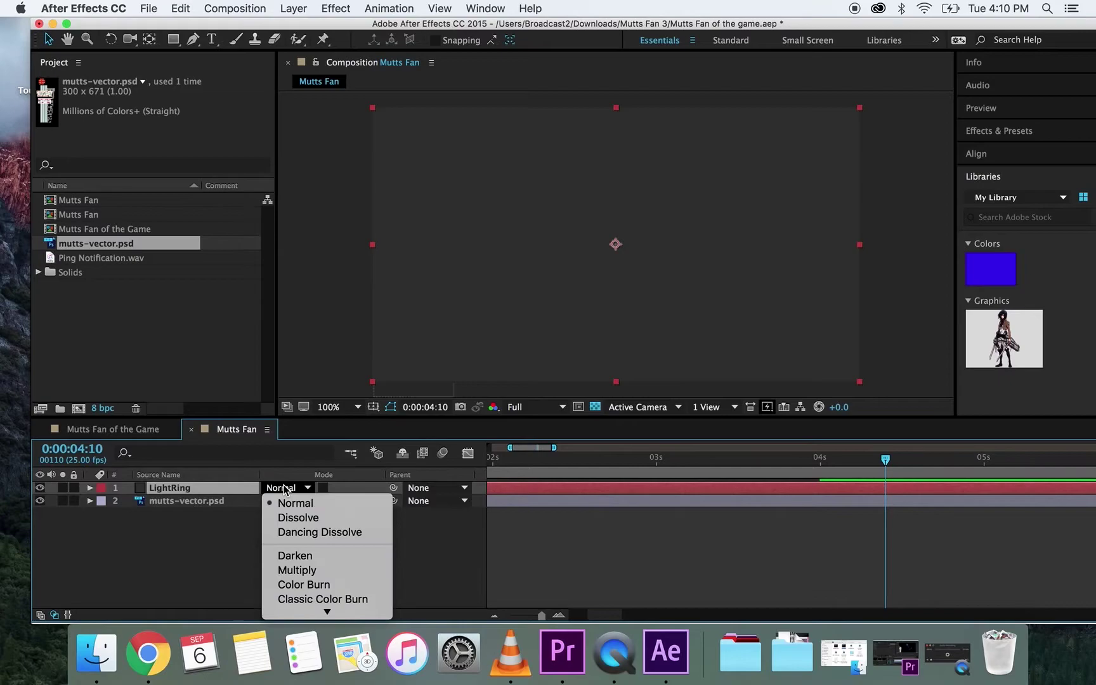
left_click(307, 593)
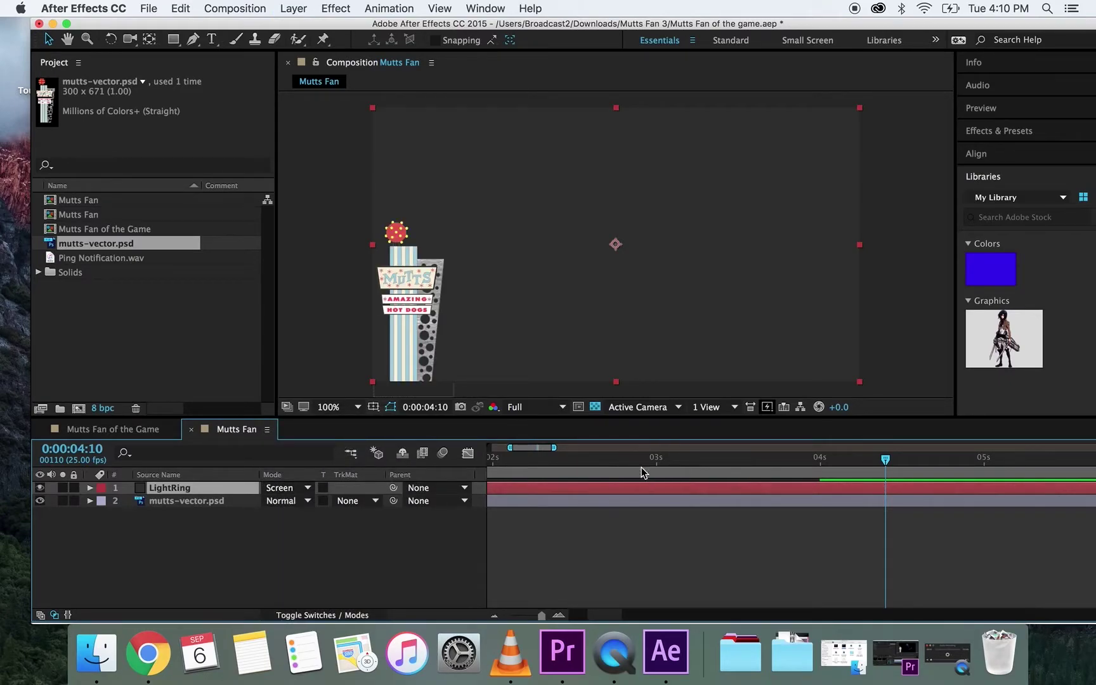
Draw a small circular mask on the LightRing layer with the Ellipse tool at 0:00:01:12, over the sign's lower text.
left_click_drag(619, 457, 736, 463)
key("Home")
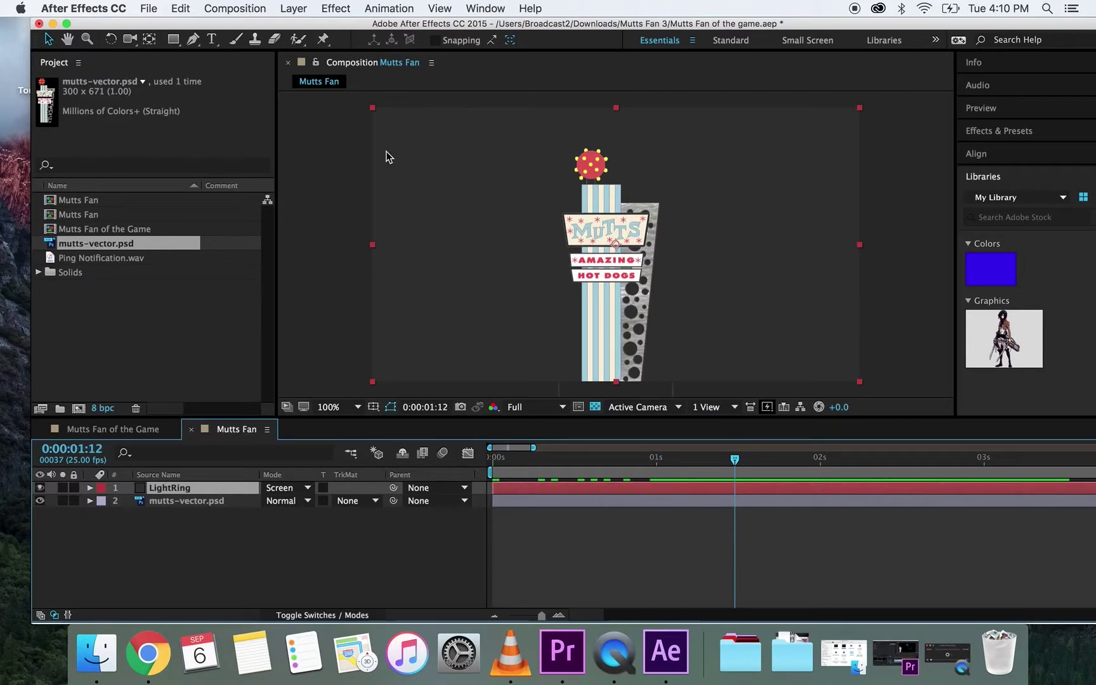
left_click(173, 39)
left_click(174, 39)
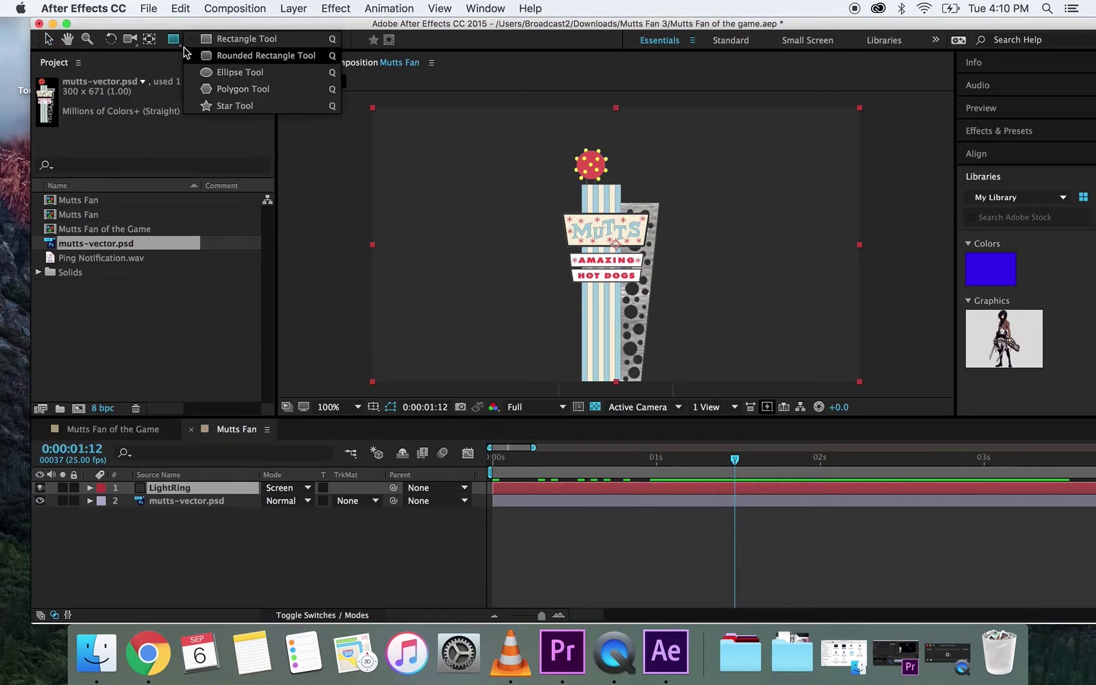
left_click(185, 52)
left_click_drag(173, 39, 207, 71)
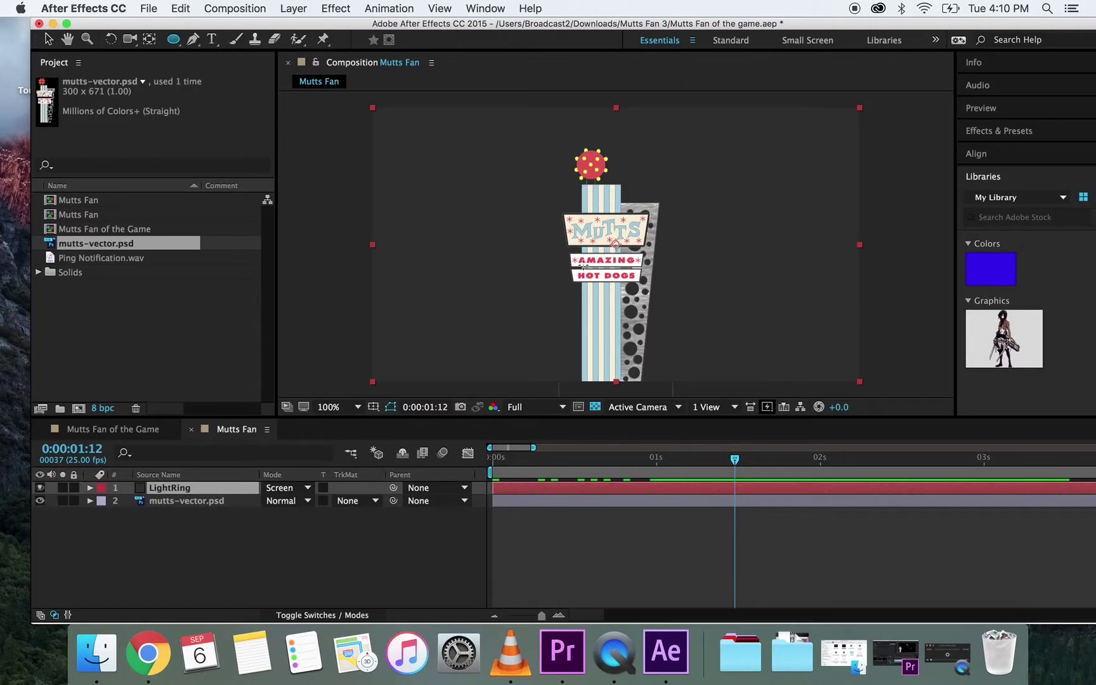
left_click_drag(581, 265, 609, 293)
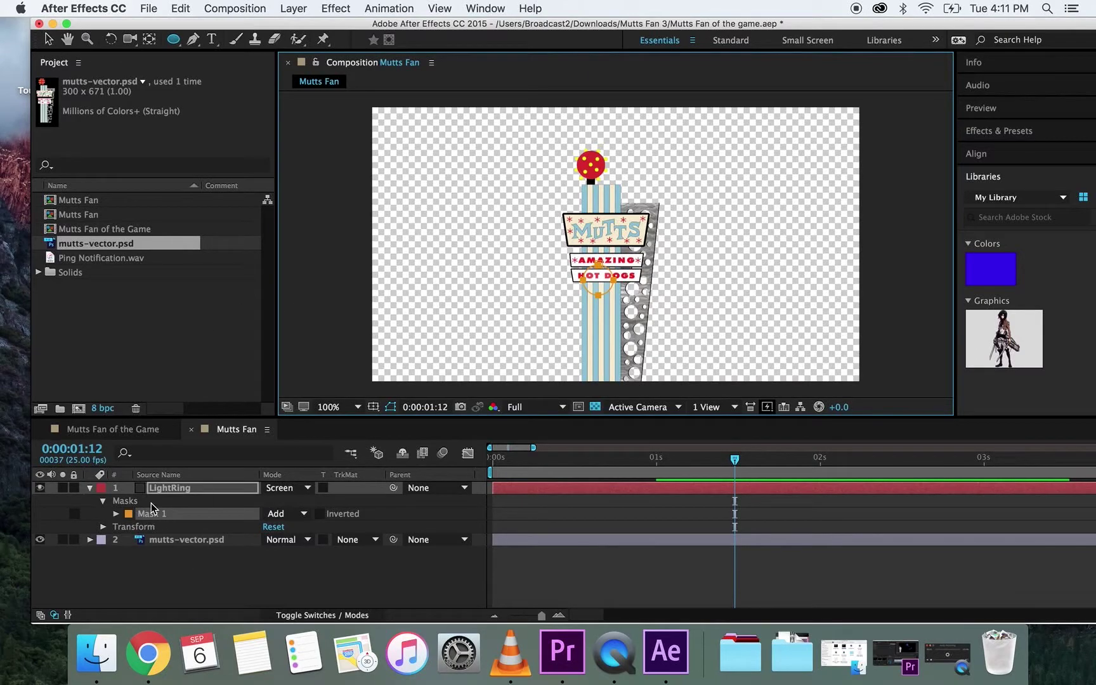
Move the LightRing layer to Position 620.0, 58.0 so its circular mask covers the red ball atop the sign.
left_click(49, 41)
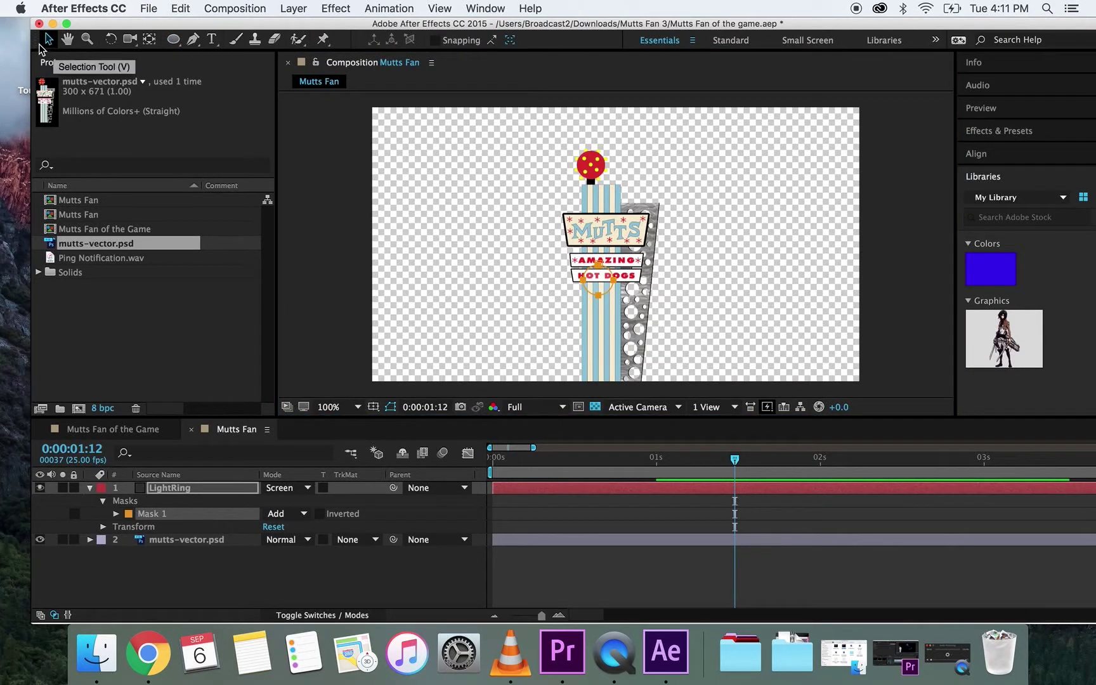
left_click(159, 514)
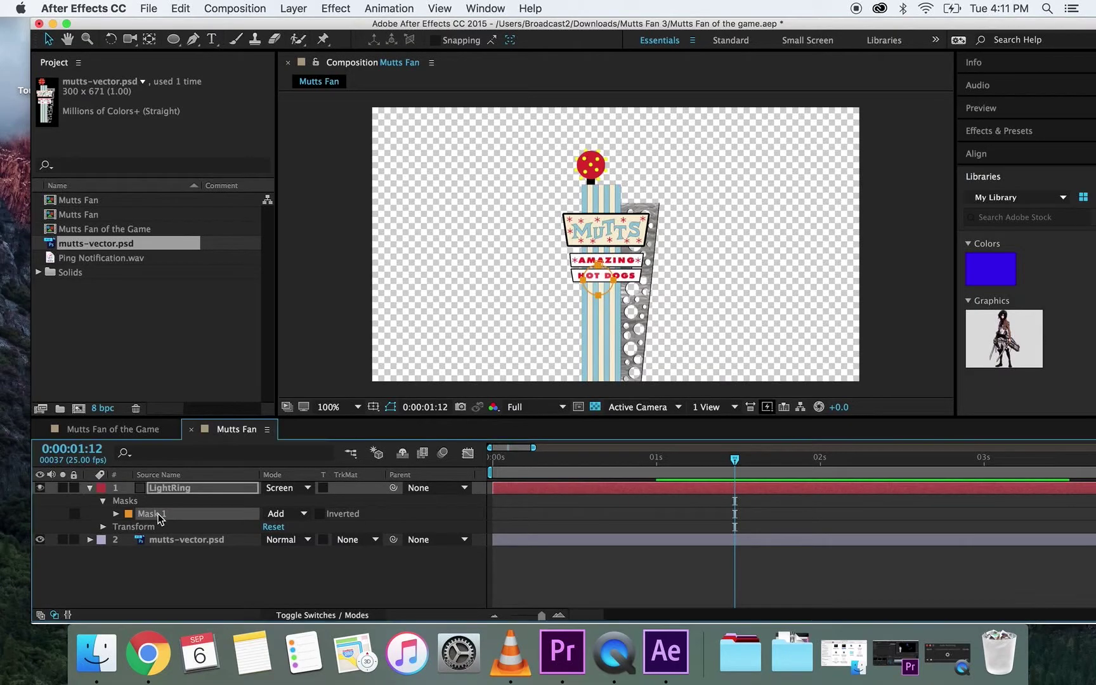
left_click_drag(599, 281, 588, 167)
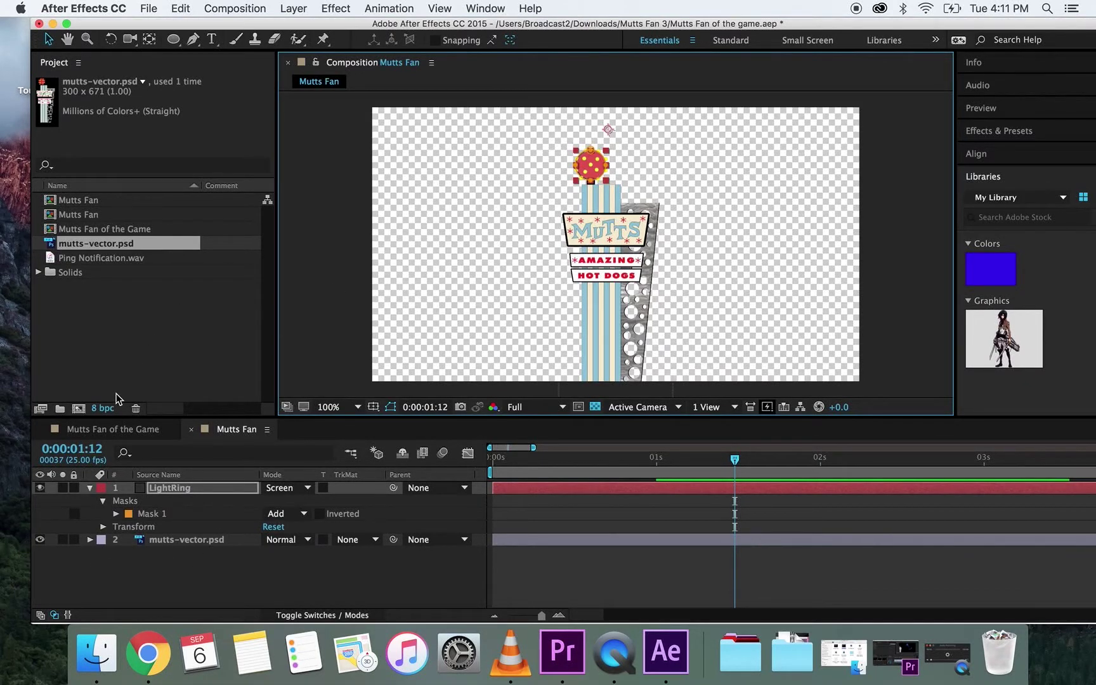
Scale the LightRing layer down to 70% and adjust its Position to 618.0, 66.0 over the red ball.
left_click(103, 526)
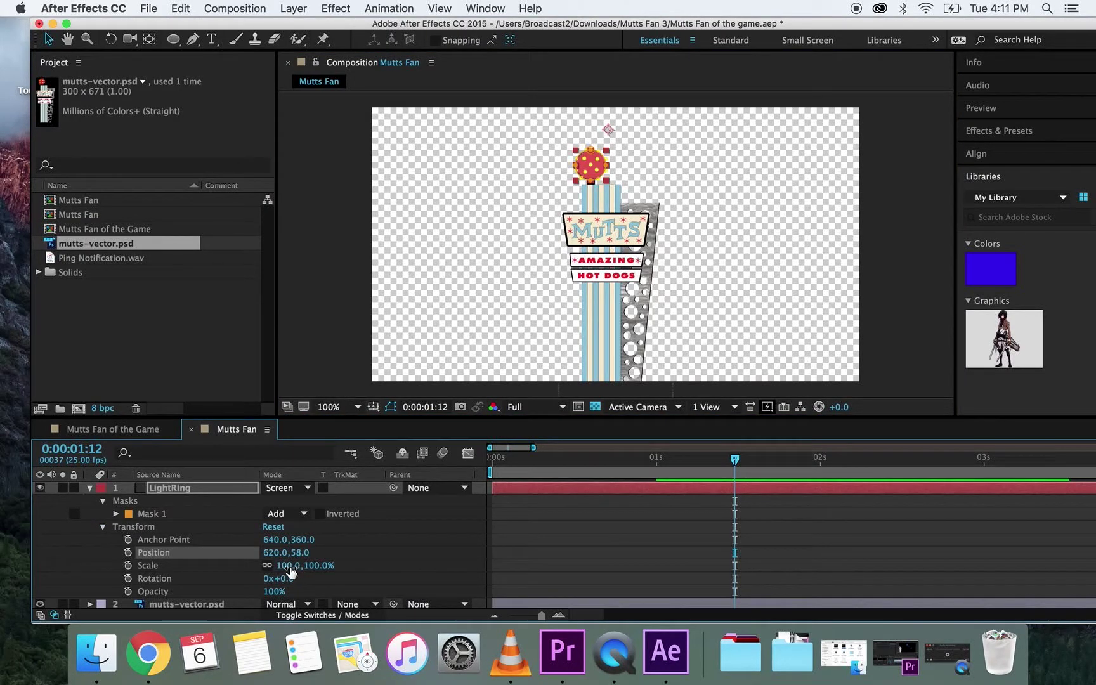
left_click_drag(289, 566, 287, 566)
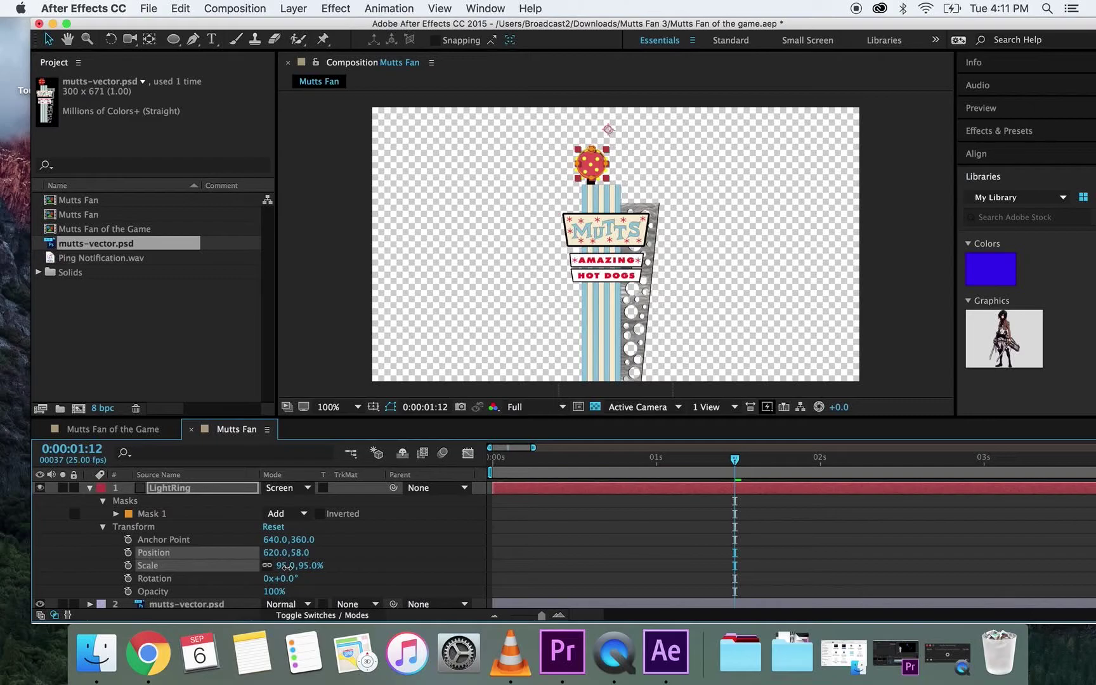
left_click_drag(285, 566, 283, 566)
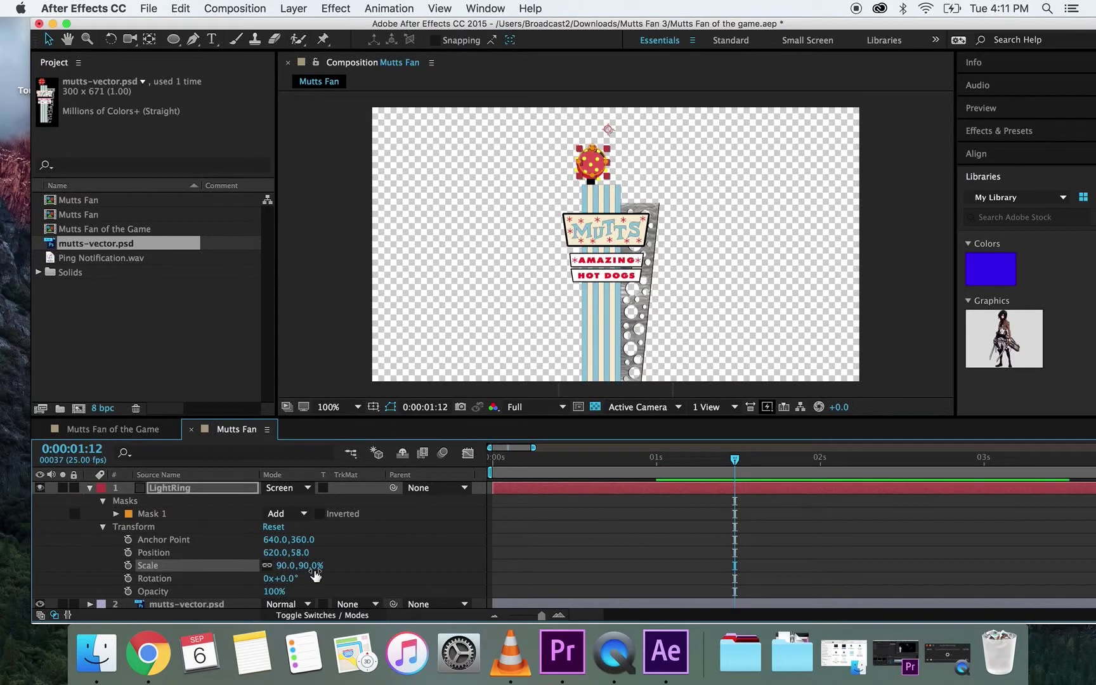
key("super+z")
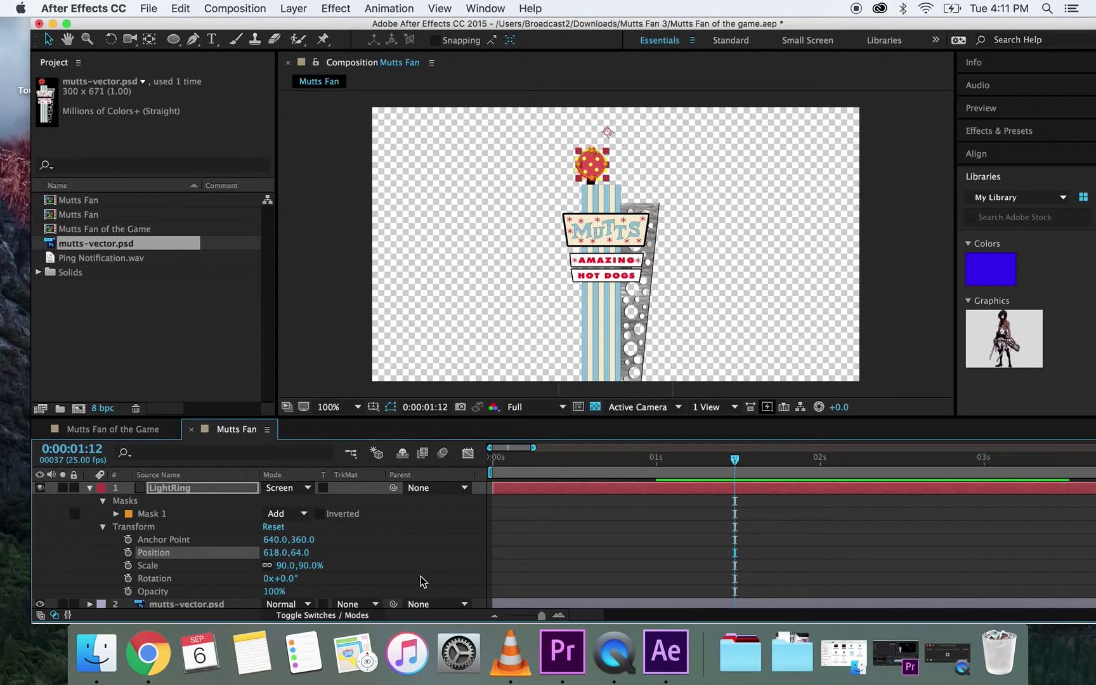
left_click(287, 565)
type("70")
key("Return")
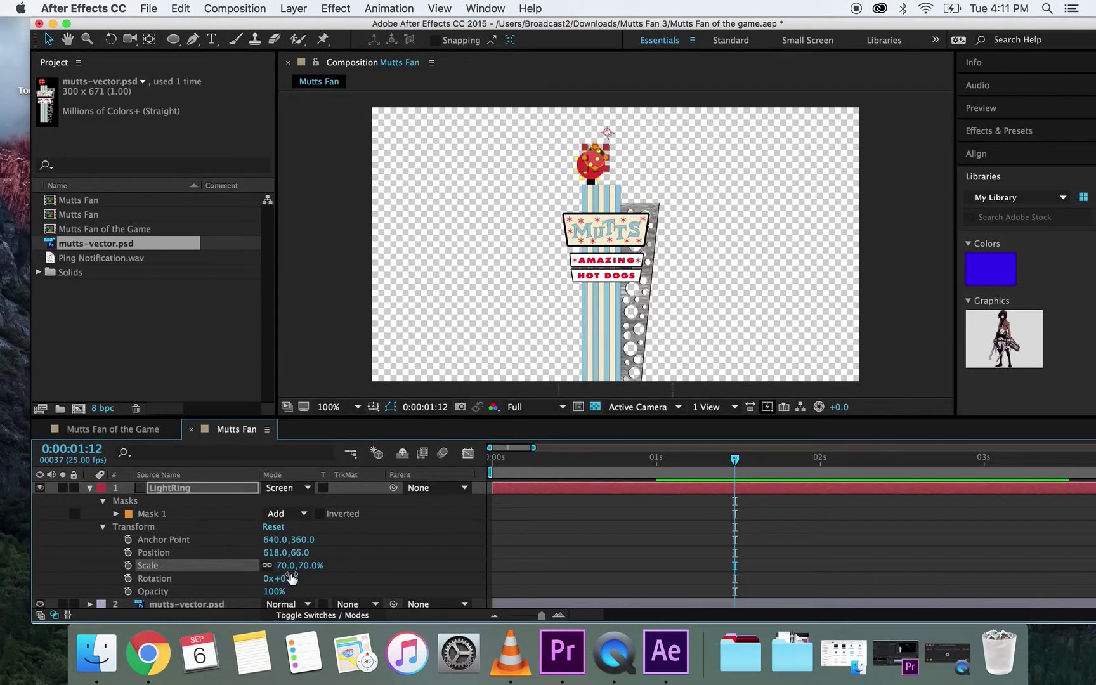
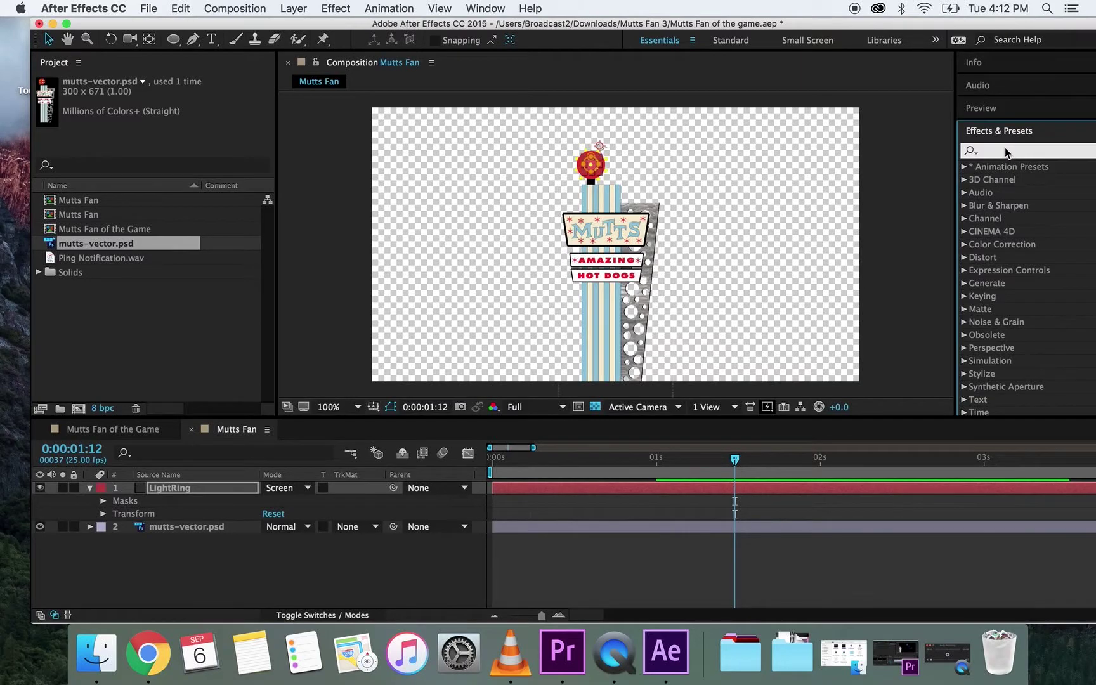
Find the Saber effect and apply it to the LightRing layer.
type("saber")
left_click(1000, 180)
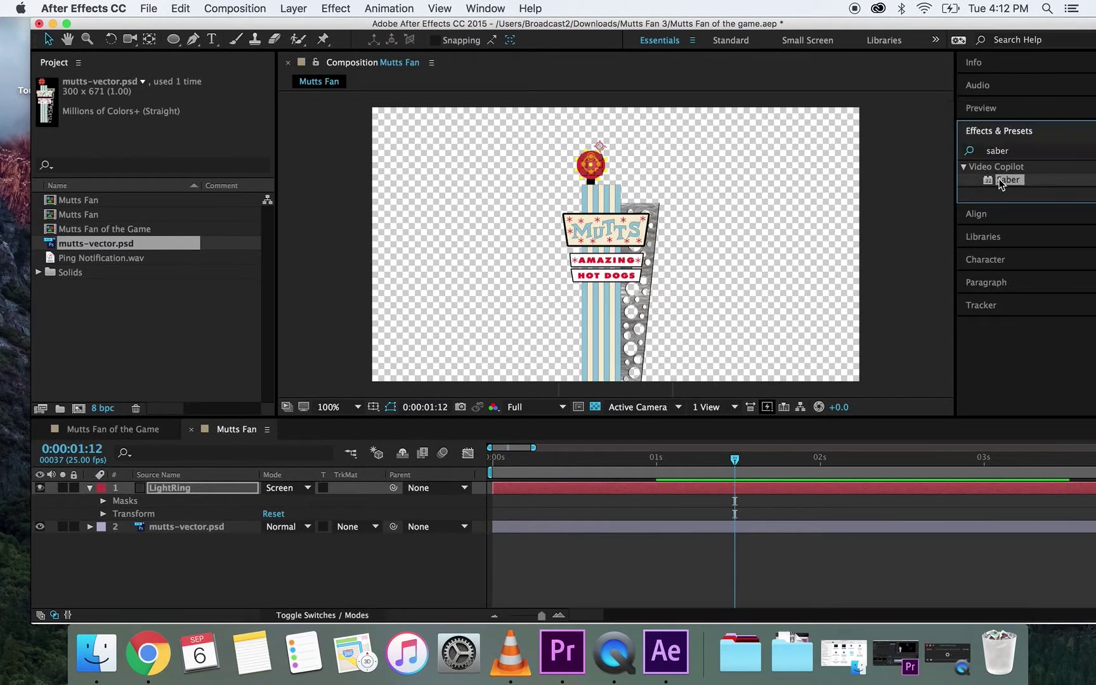
left_click_drag(1011, 178, 588, 162)
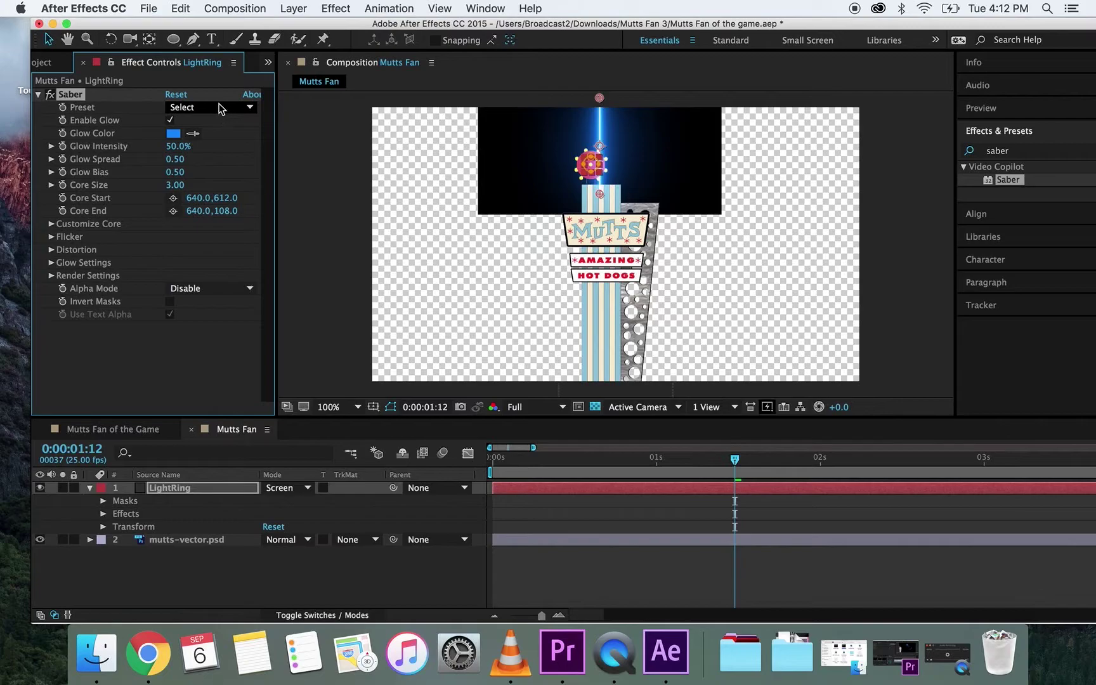
Set Saber's Core Type to Layer Masks and hide the mask outlines in the composition view.
left_click(51, 224)
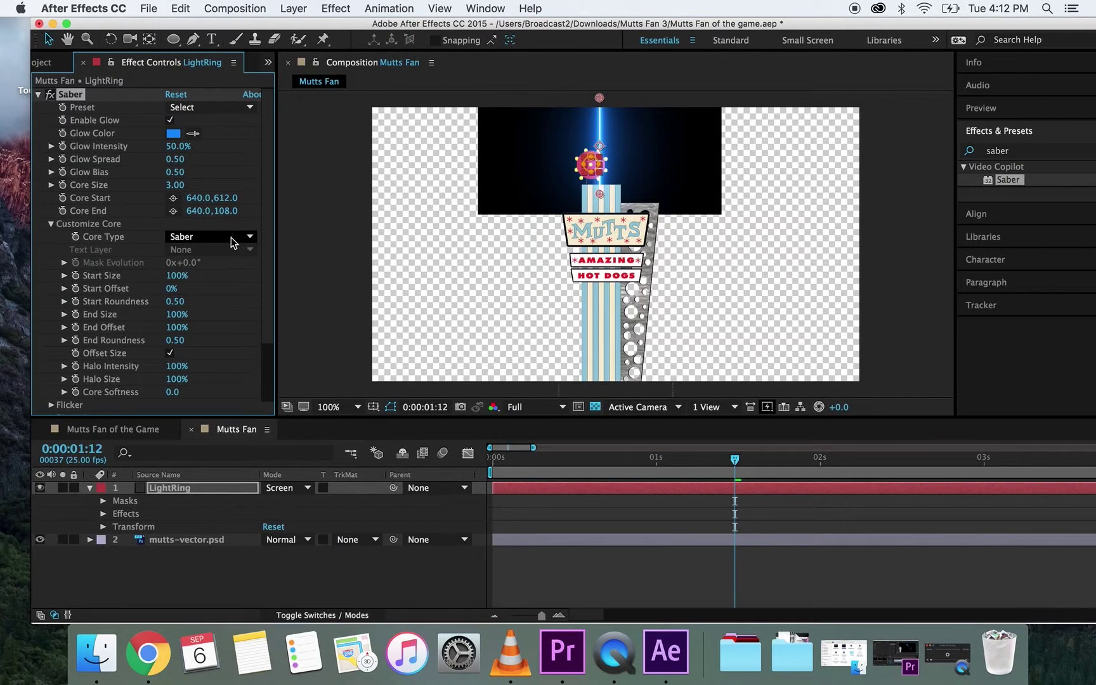
left_click(205, 236)
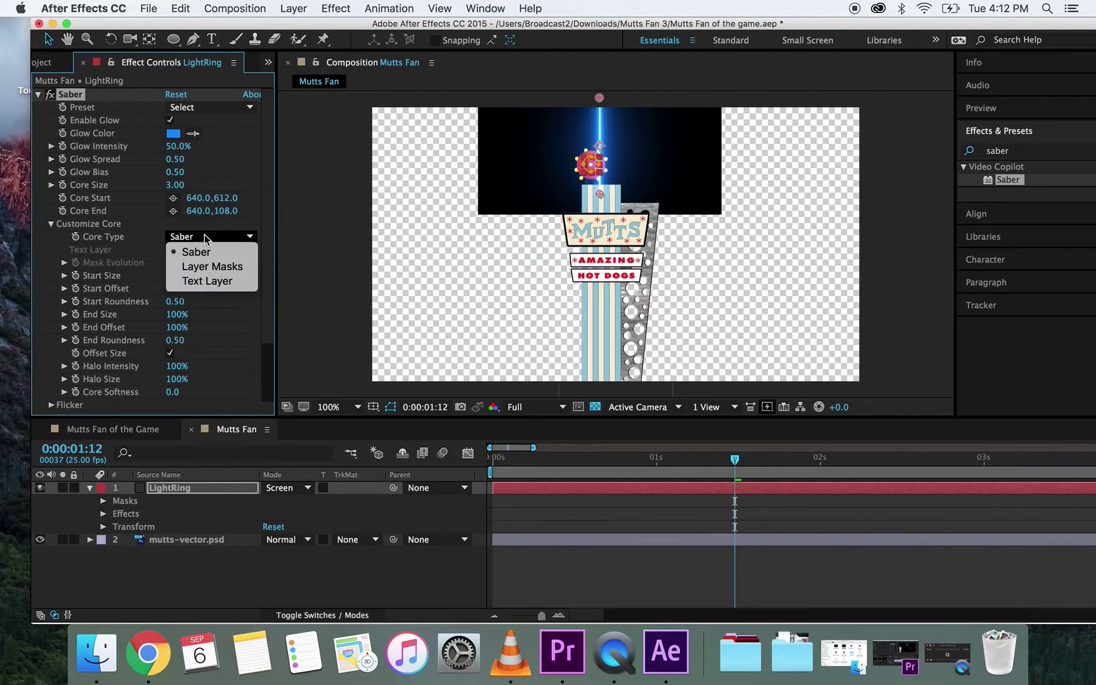
left_click(212, 267)
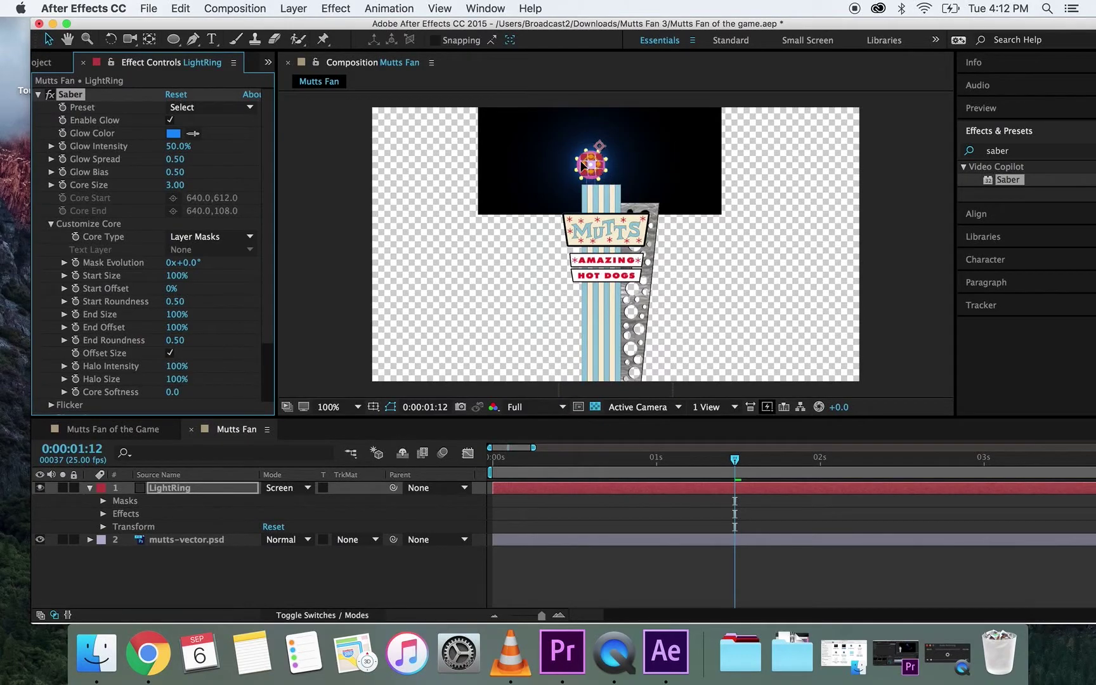
left_click(391, 409)
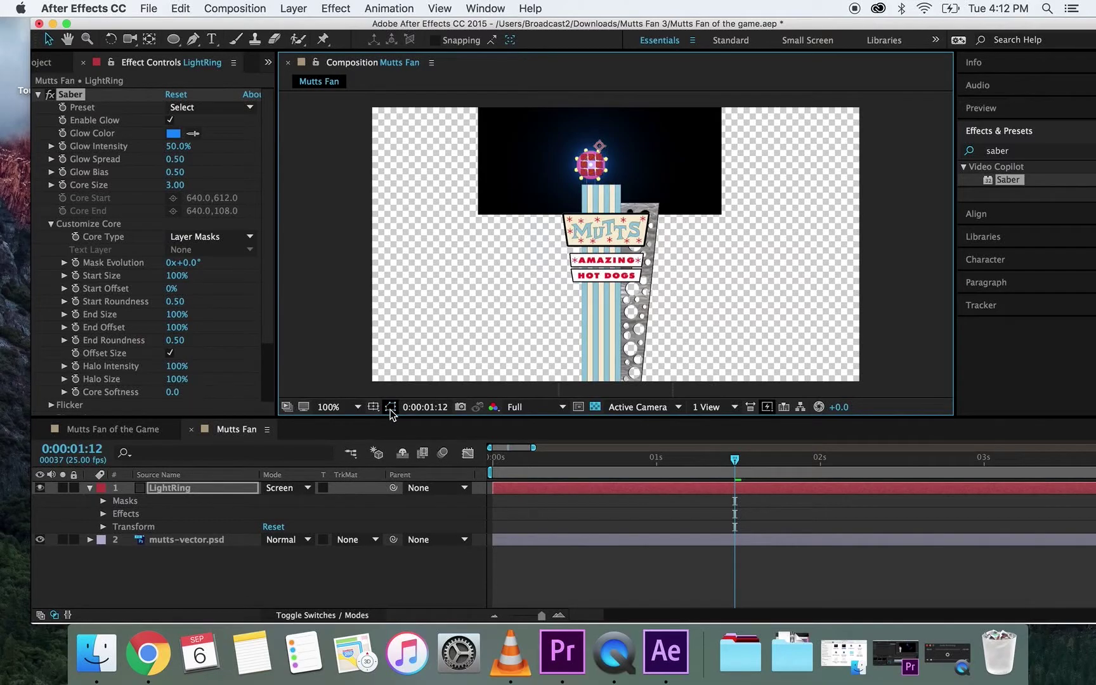
Set Saber's Glow Color to yellow FFE12C and select the mutts-vector.psd layer.
left_click(174, 133)
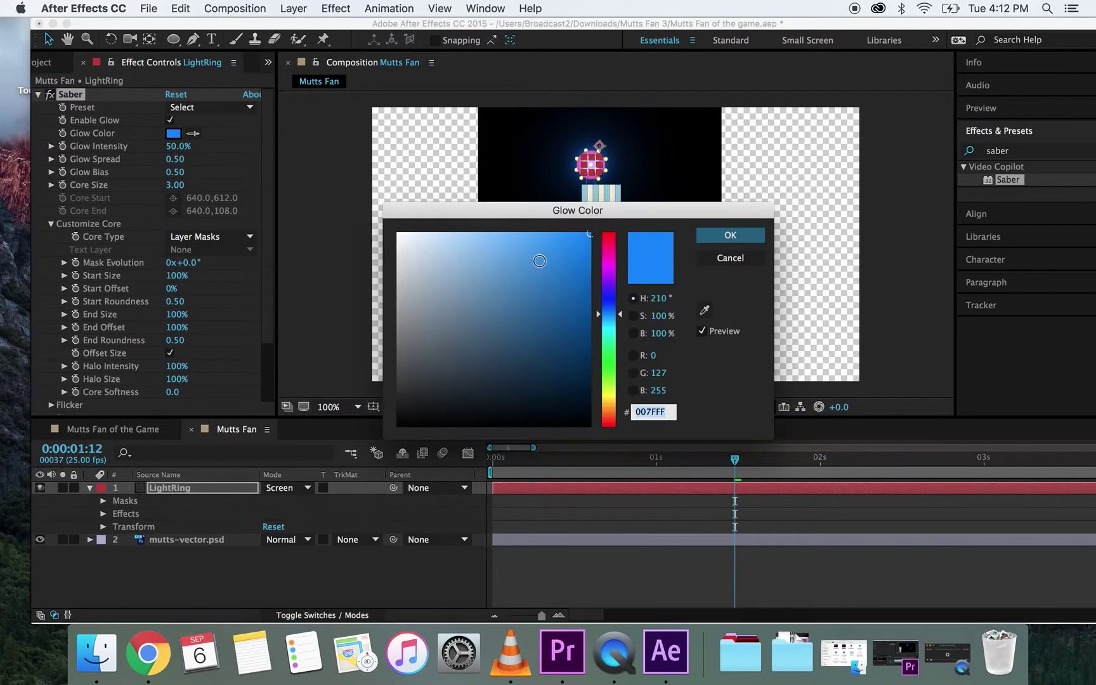
left_click(607, 399)
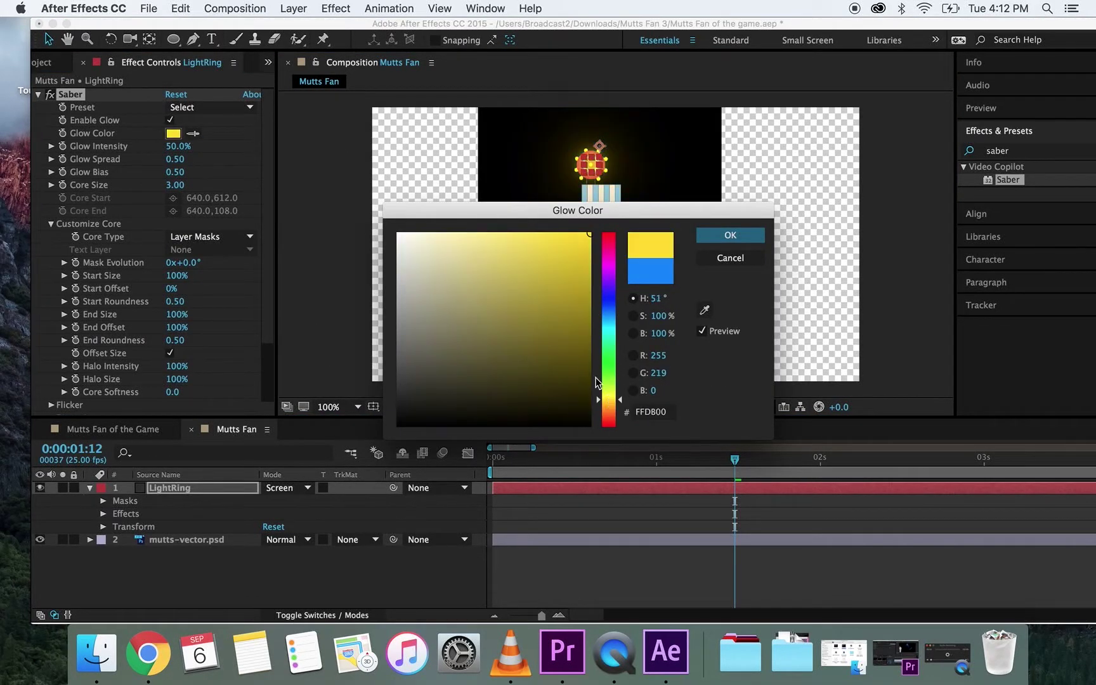
mouse_move(557, 266)
left_mouse_down()
mouse_move(533, 299)
mouse_move(558, 224)
left_mouse_up()
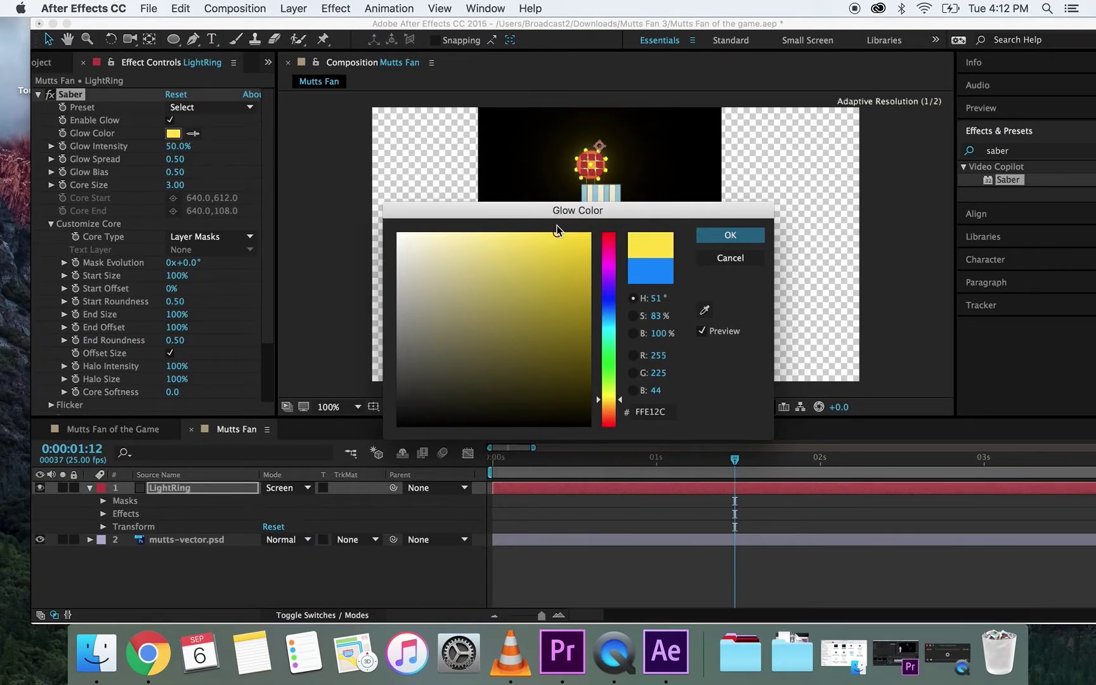
left_click(735, 234)
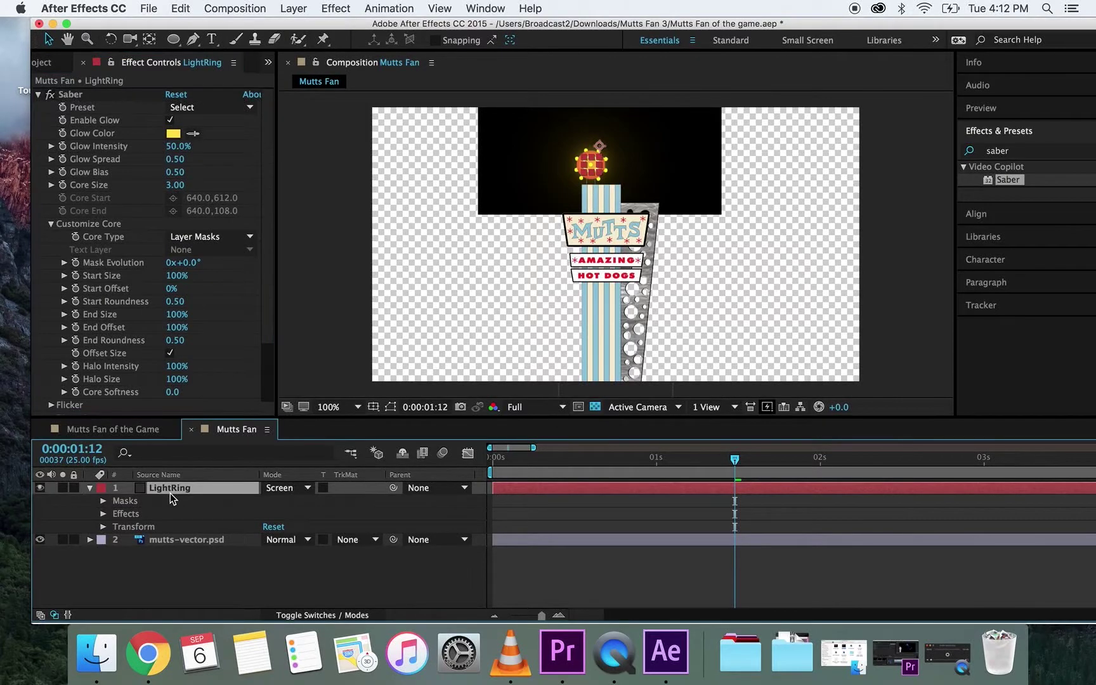
left_click(171, 541)
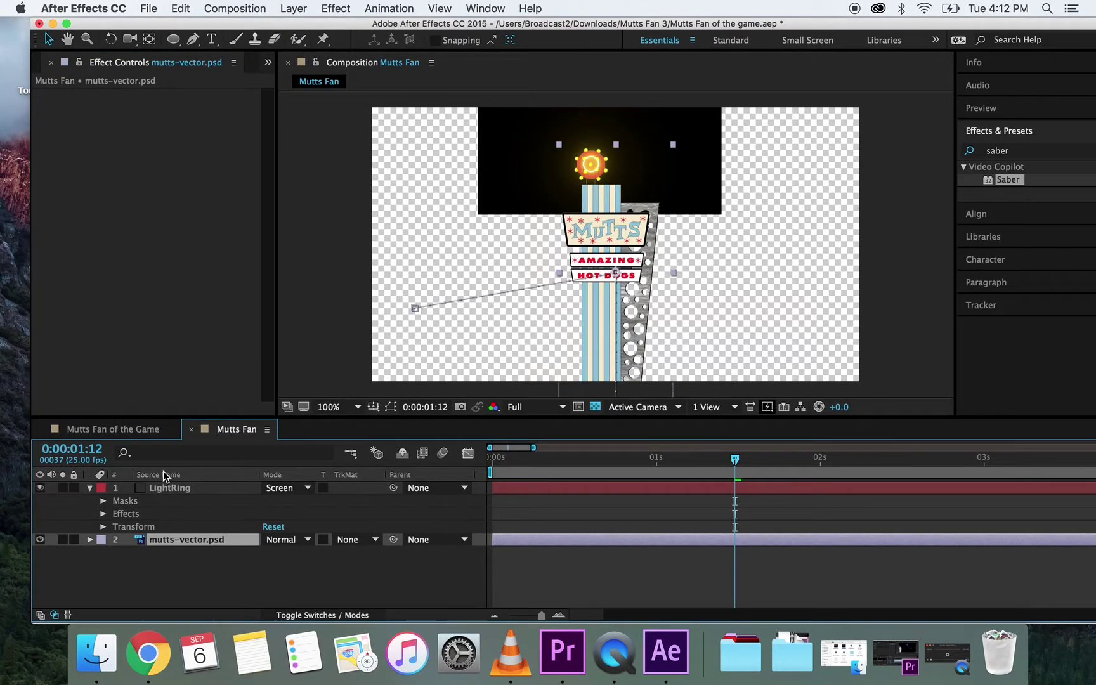
Switch the timeline to layer names, select the LightRing layer and set its Saber preset to Thin.
left_click(159, 489)
left_click(164, 538)
left_click(151, 478)
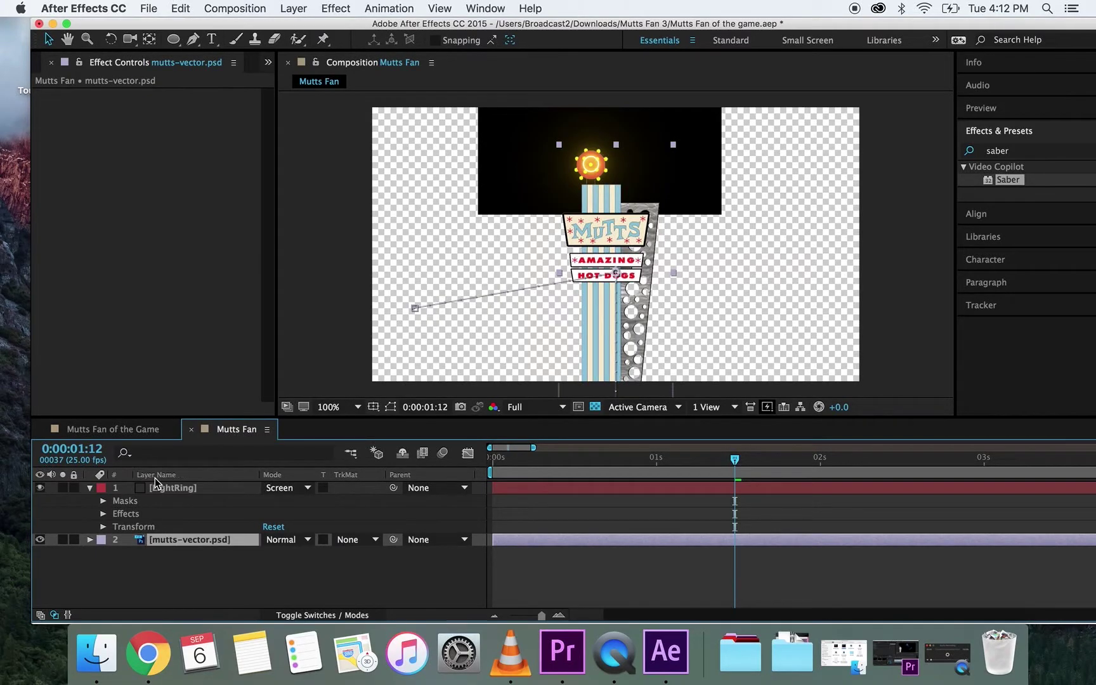
left_click(166, 488)
left_click(220, 108)
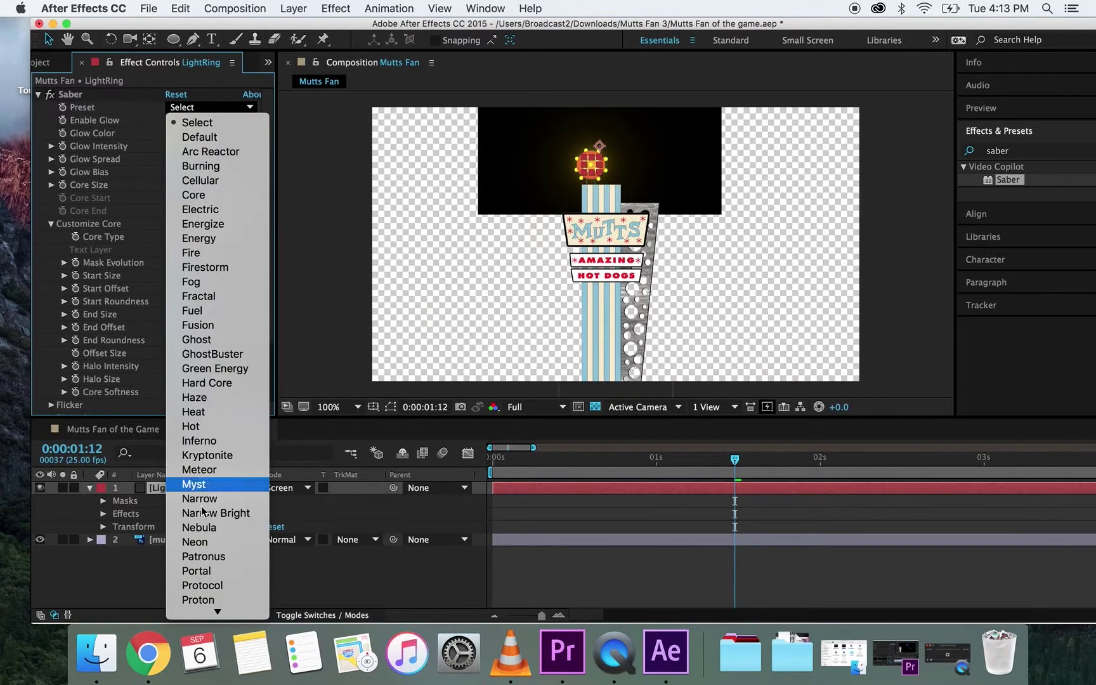
scroll(218, 570, "down", 6)
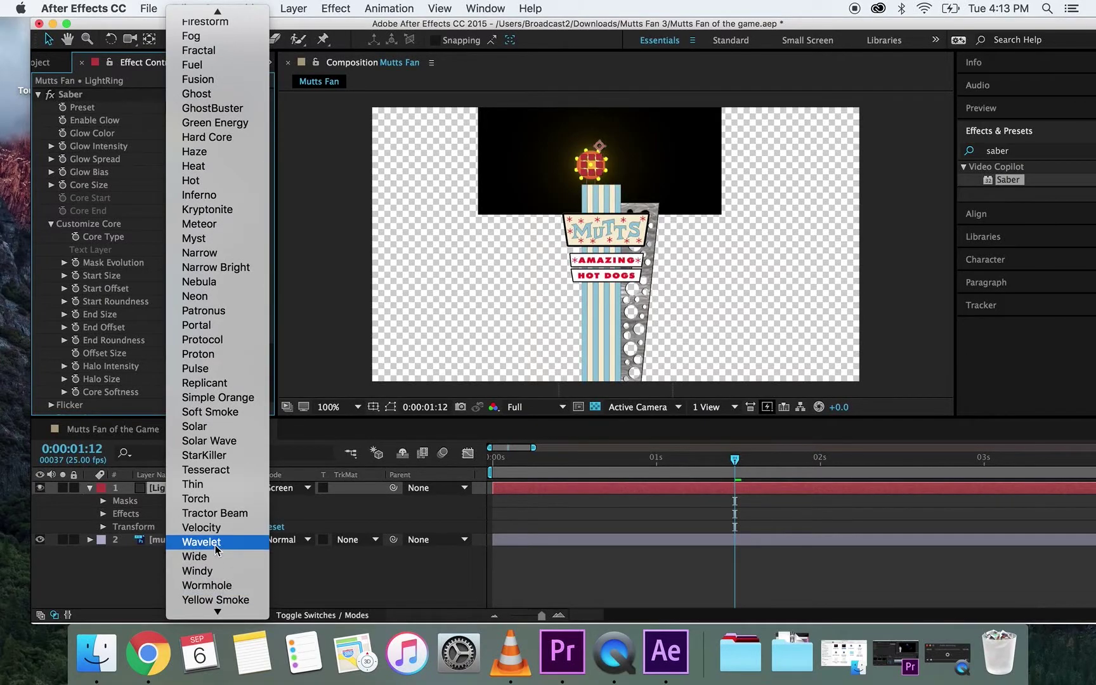
mouse_move(222, 10)
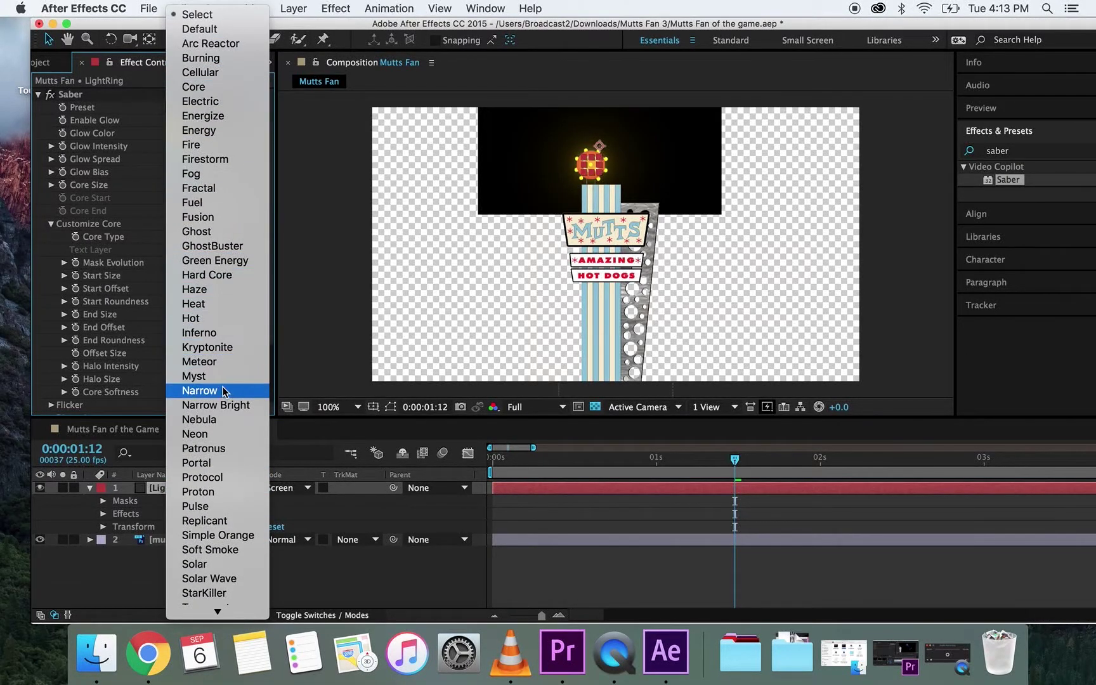
scroll(215, 573, "down", 3)
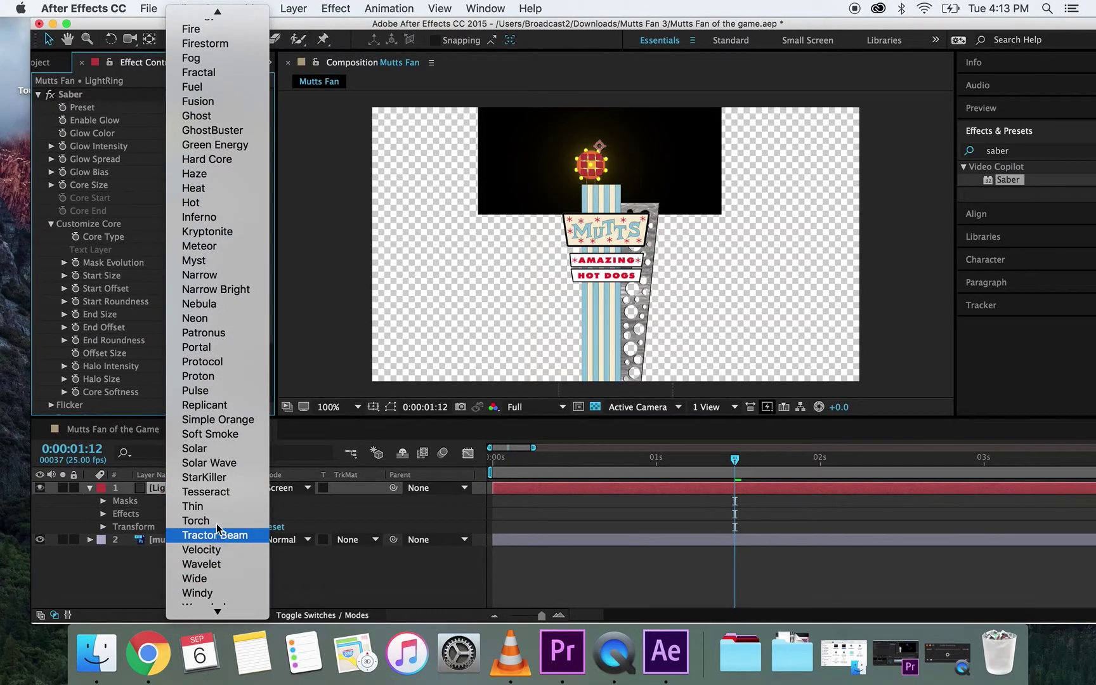
left_click(217, 506)
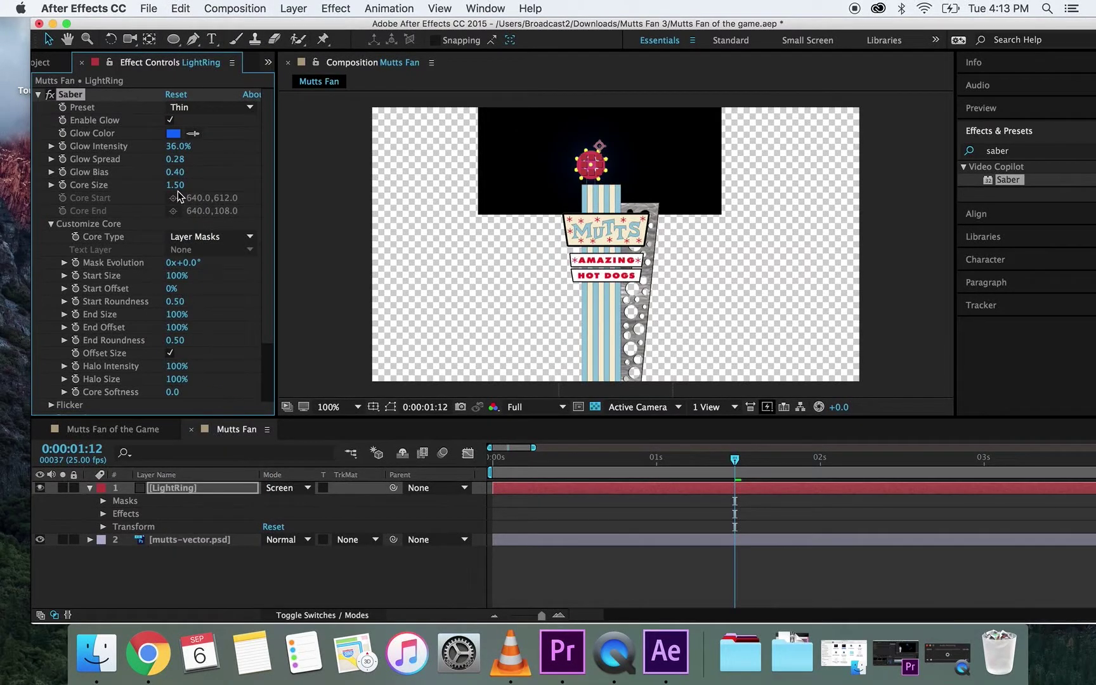
Set Saber's Glow Color on the LightRing layer to yellow FACF00.
left_click(177, 135)
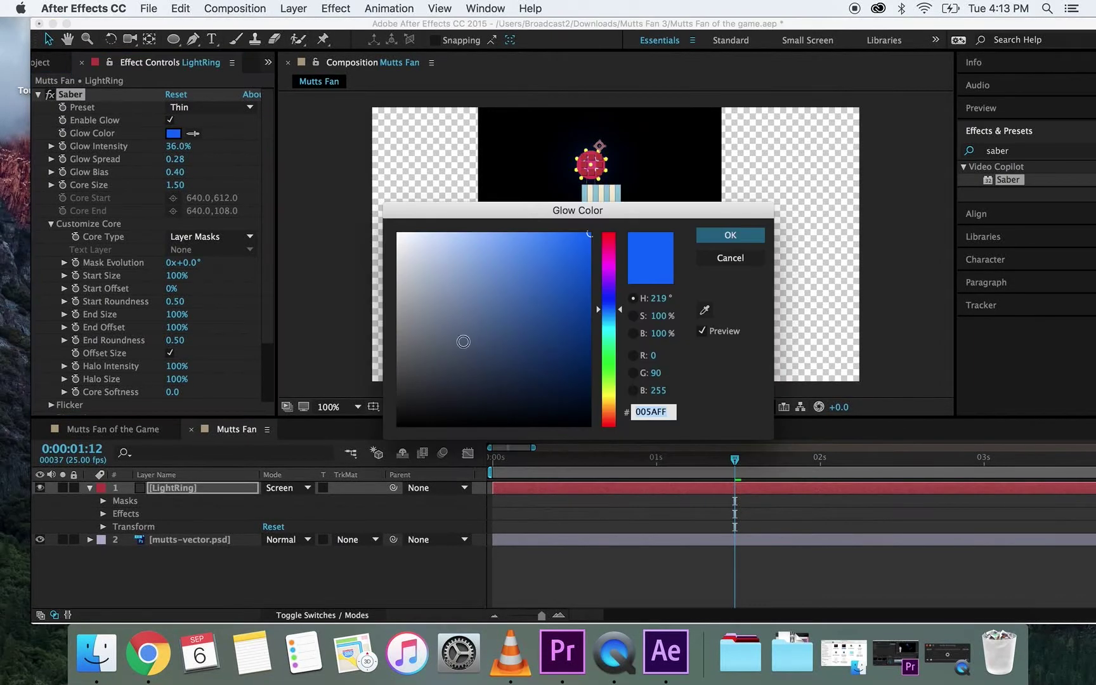
left_click(650, 411)
type("FFD300")
mouse_move(562, 333)
left_mouse_down()
mouse_move(570, 252)
mouse_move(590, 235)
left_mouse_up()
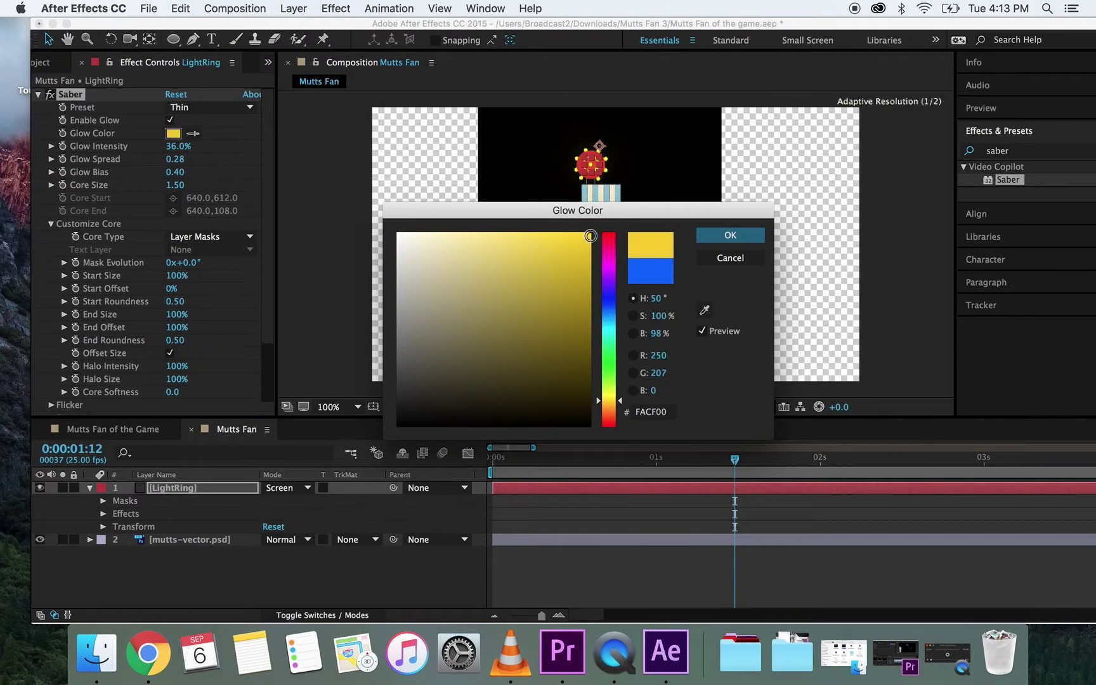
left_click(729, 241)
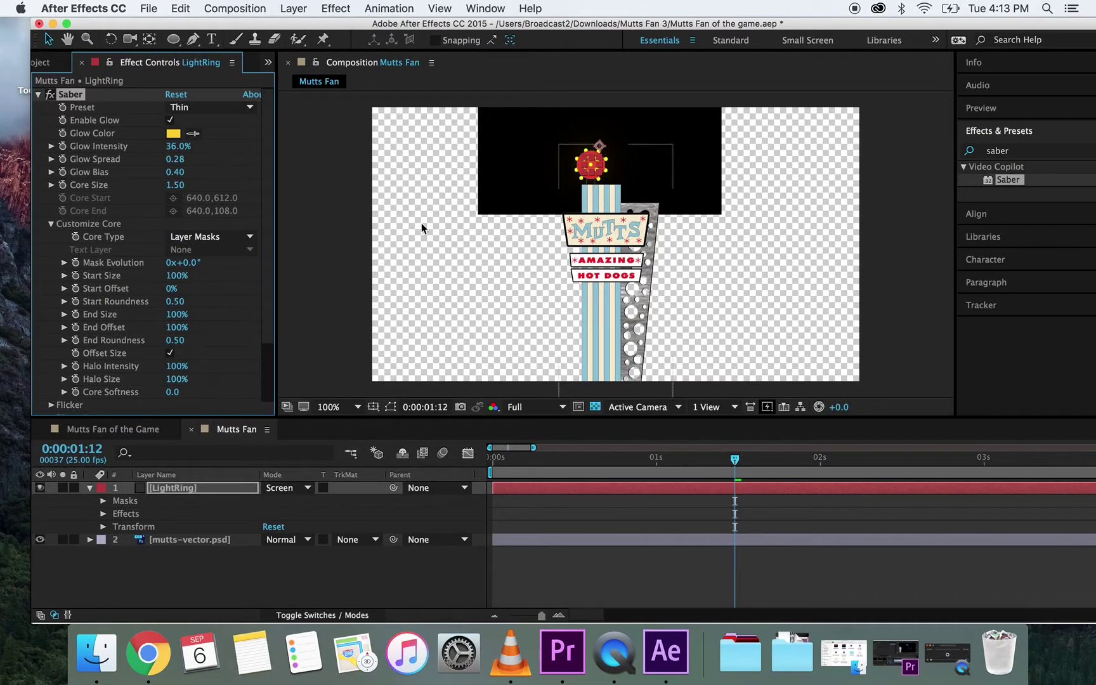
Start keyframing LightRing's Opacity at 0:00:01:12 with a value of 50%.
left_click_drag(573, 456, 524, 472)
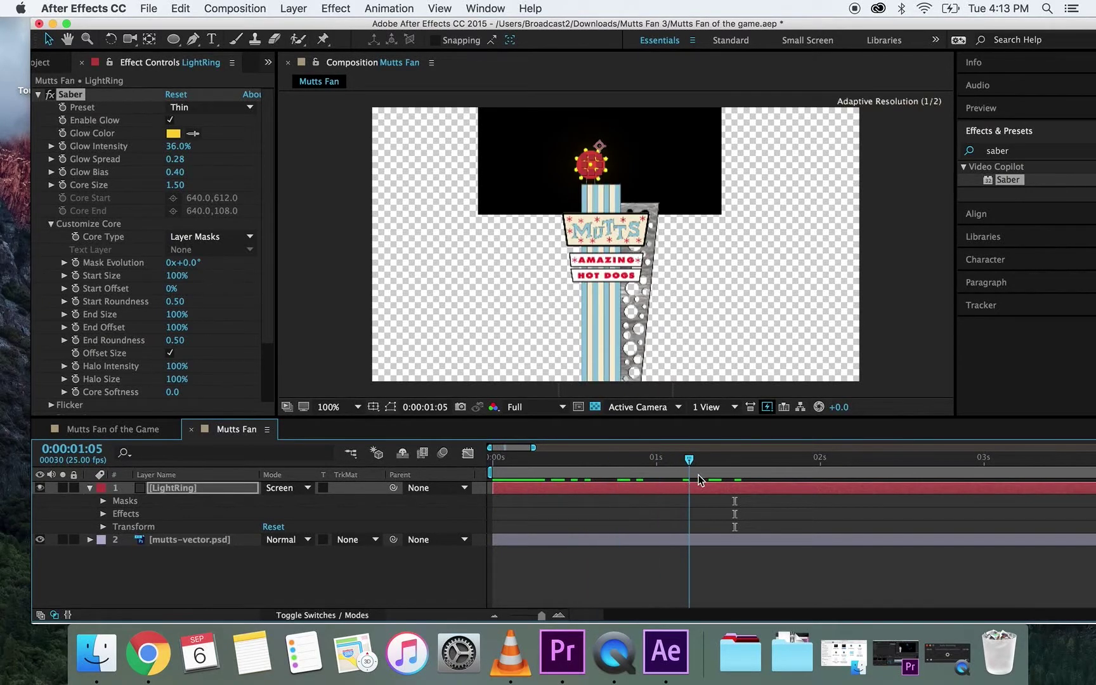
left_click(103, 526)
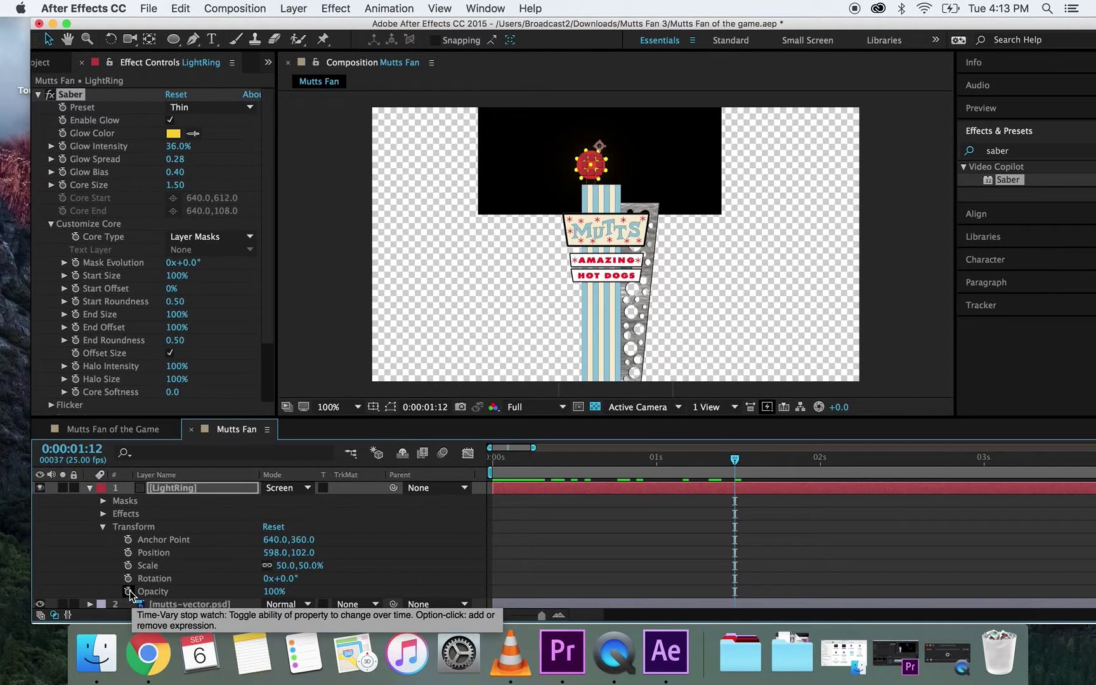
left_click(129, 591)
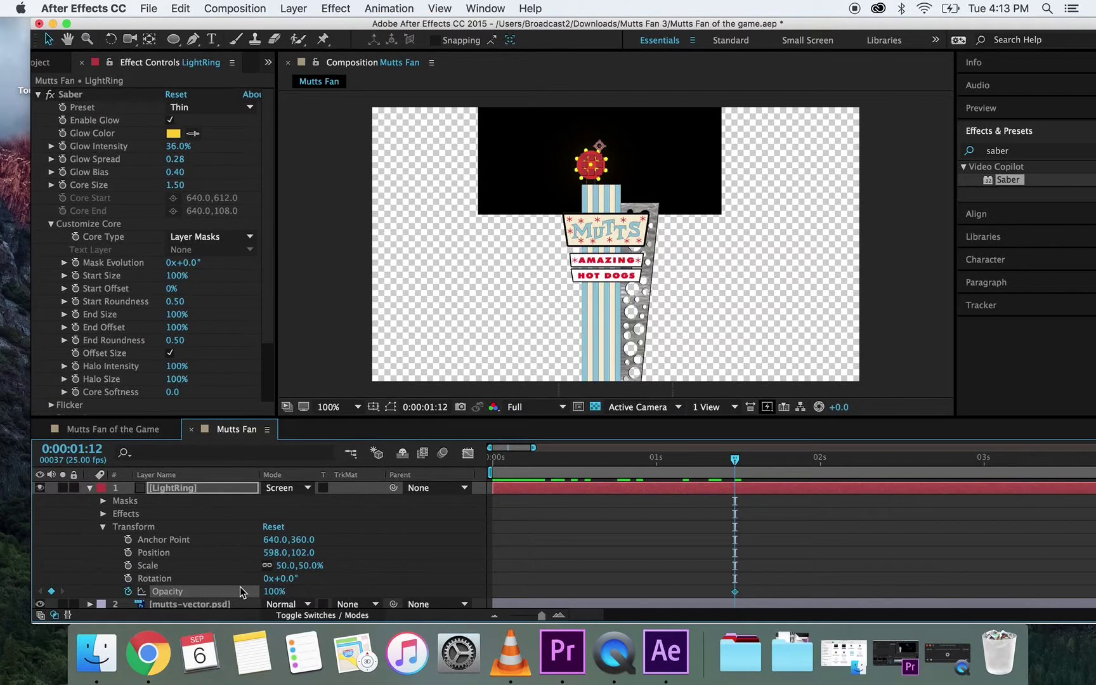
left_click(272, 590)
type("50")
key("Return")
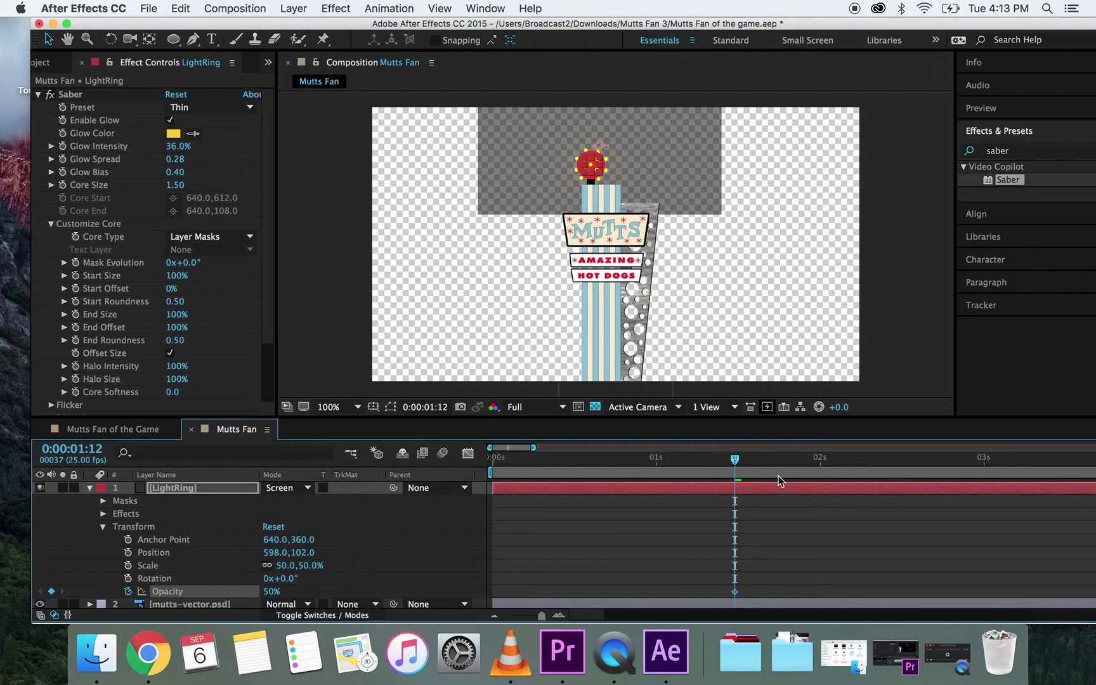
Go back three frames to 0:00:01:09 and set LightRing's Opacity to 0%.
key("Page_Up")
key("Page_Up")
key("Page_Up")
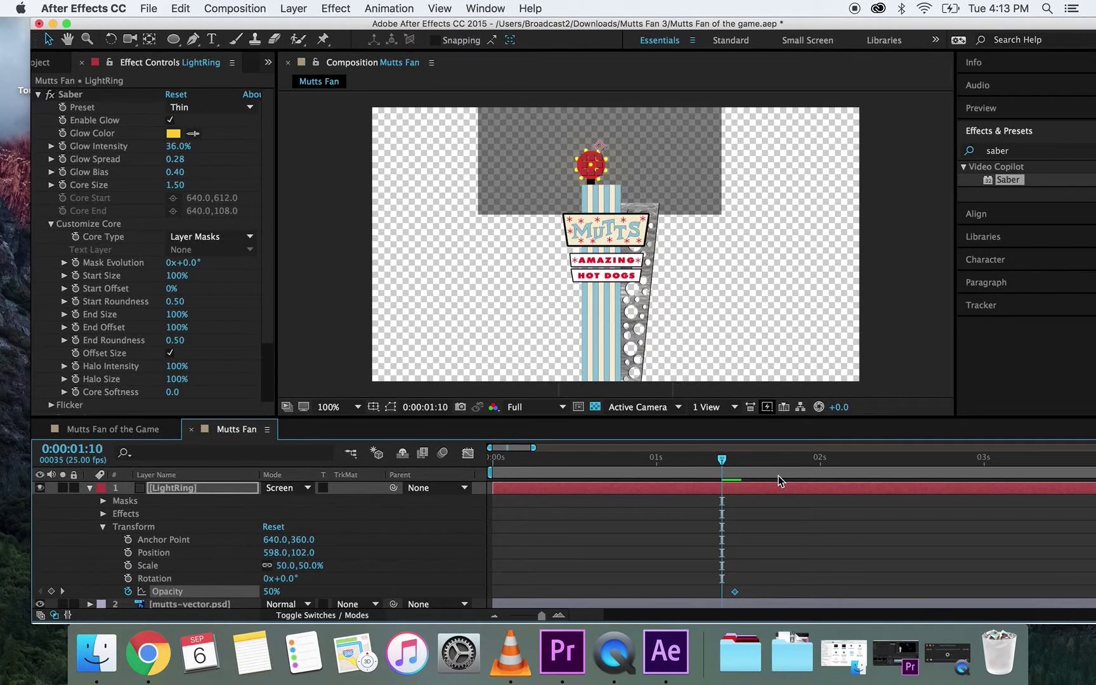
left_click(272, 590)
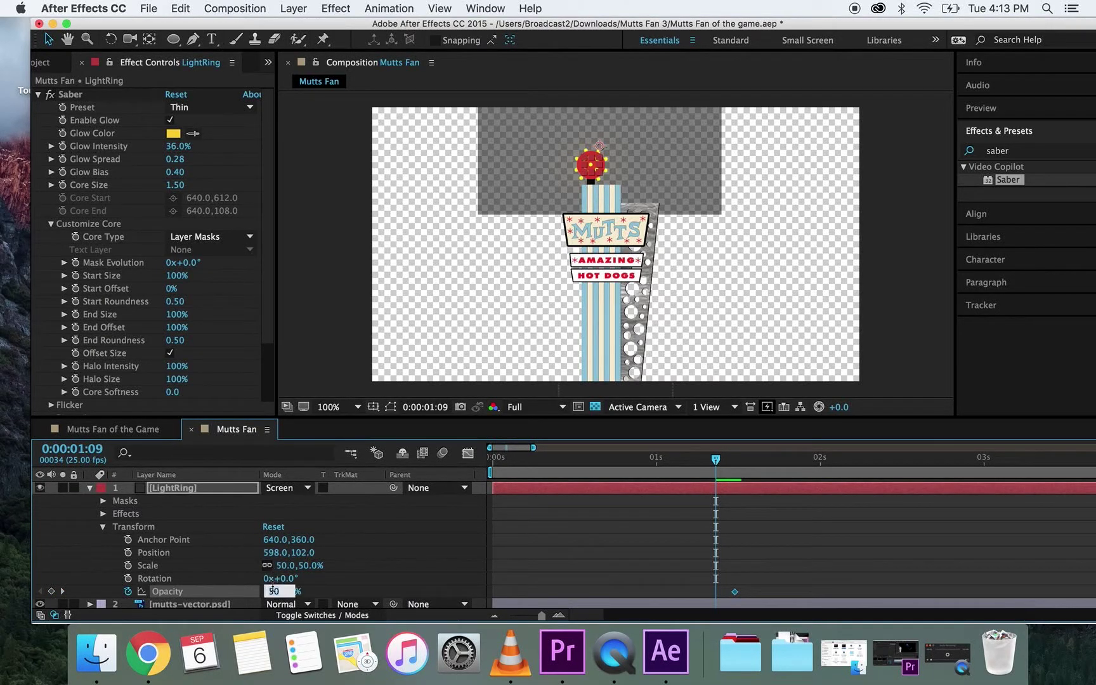
type("0")
key("Return")
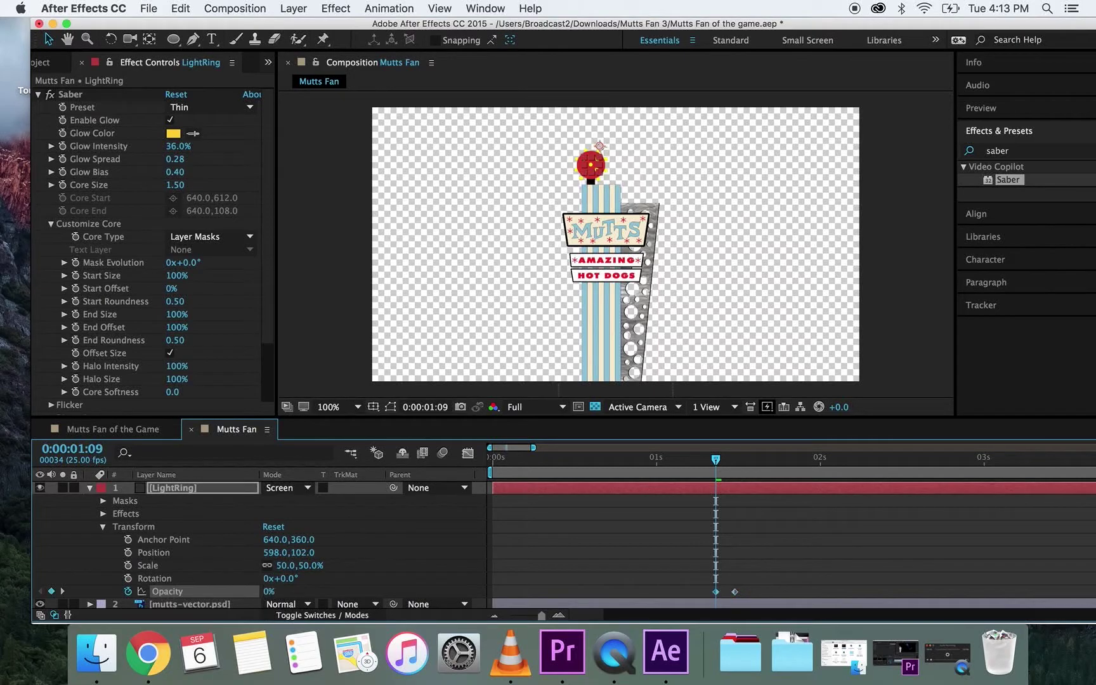
Lower LightRing's Opacity keyframe at 0:00:01:12 to 35% and scrub through the fade-in.
left_click(820, 458)
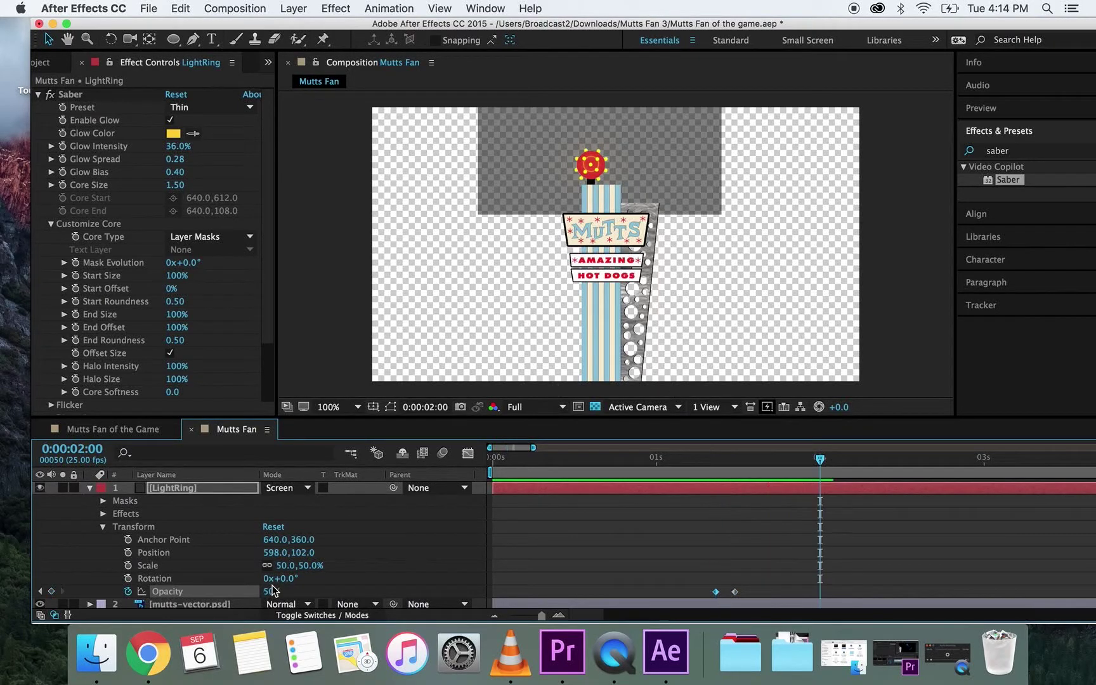
left_click_drag(687, 462, 732, 466)
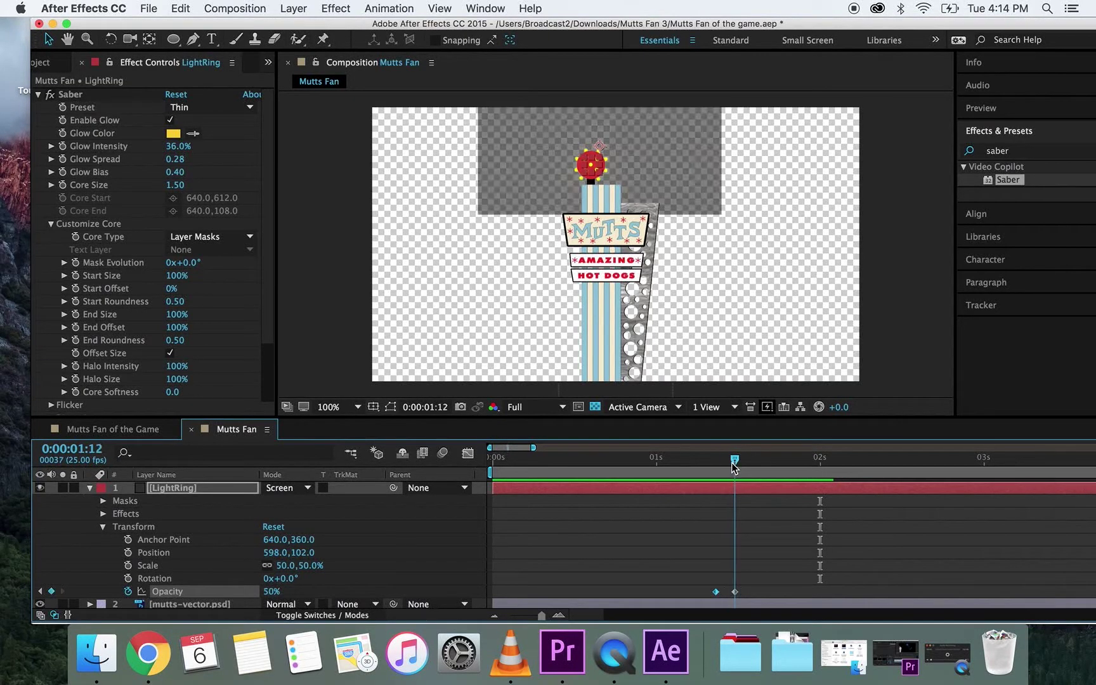
left_click(272, 592)
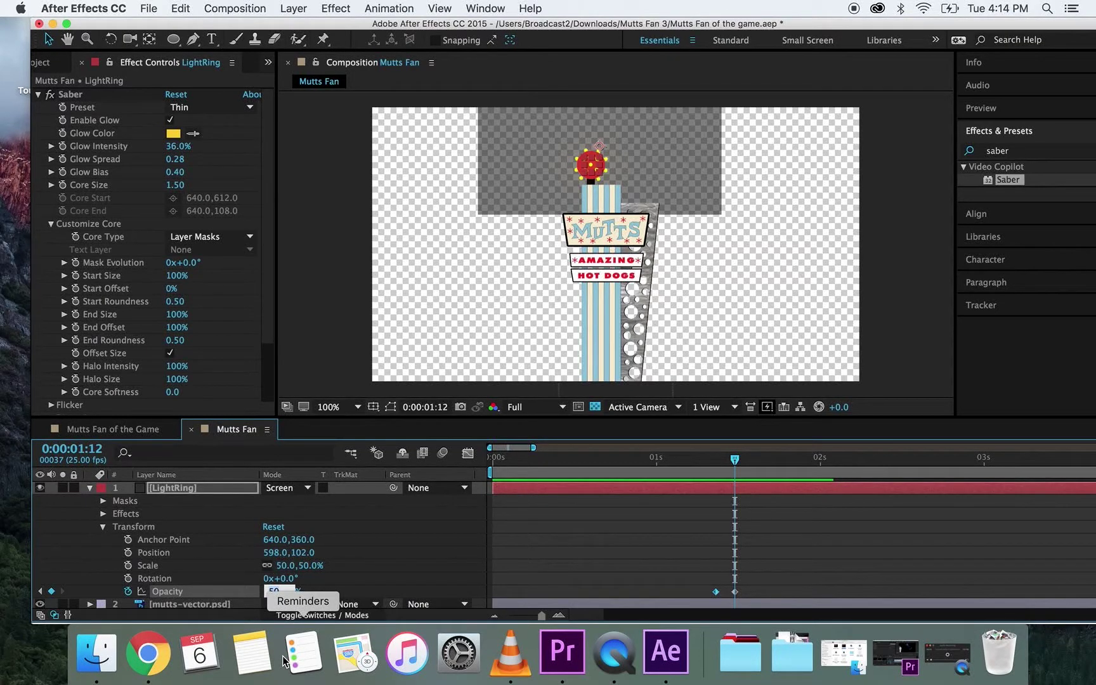
key("Return")
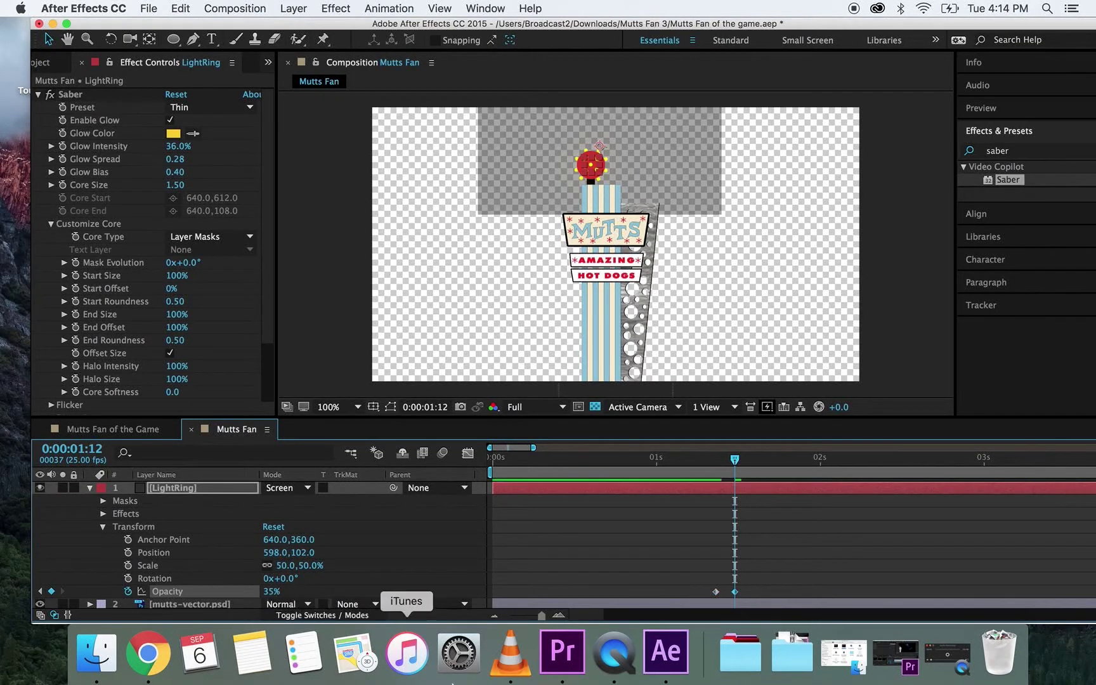
mouse_move(733, 465)
left_mouse_down()
mouse_move(634, 465)
mouse_move(852, 482)
mouse_move(513, 468)
mouse_move(759, 482)
mouse_move(684, 483)
mouse_move(733, 489)
left_mouse_up()
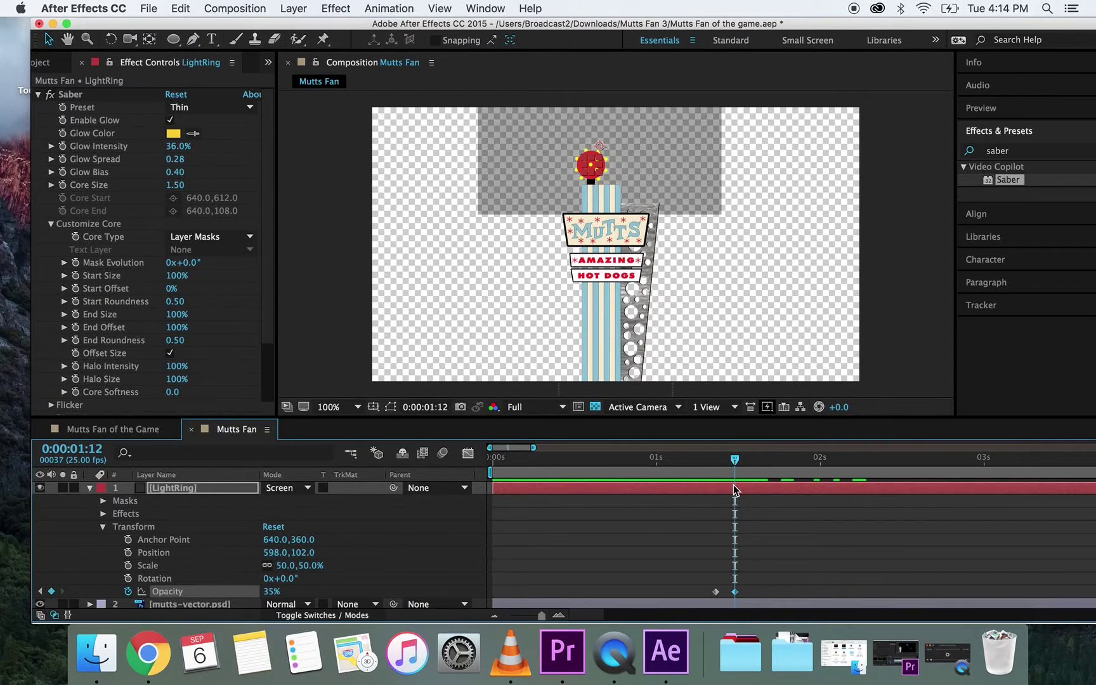
Keyframe LightRing's Scale from its current size at 0:00:01:12 up to 5000% at 0:00:02:00.
left_click(128, 566)
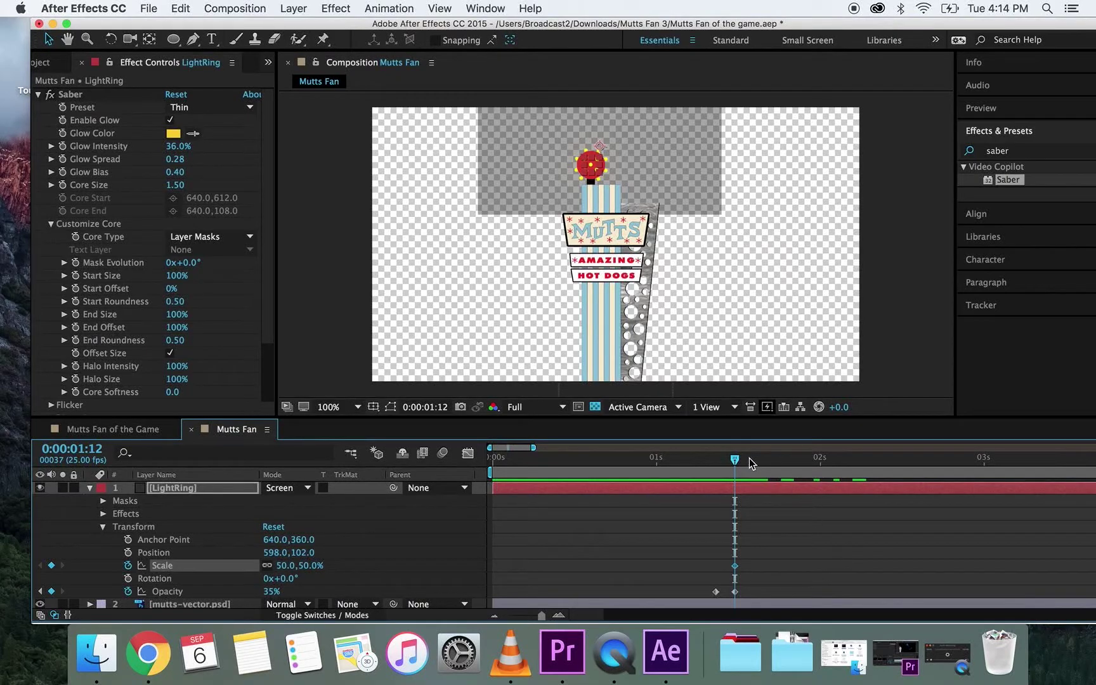
left_click_drag(749, 458, 817, 466)
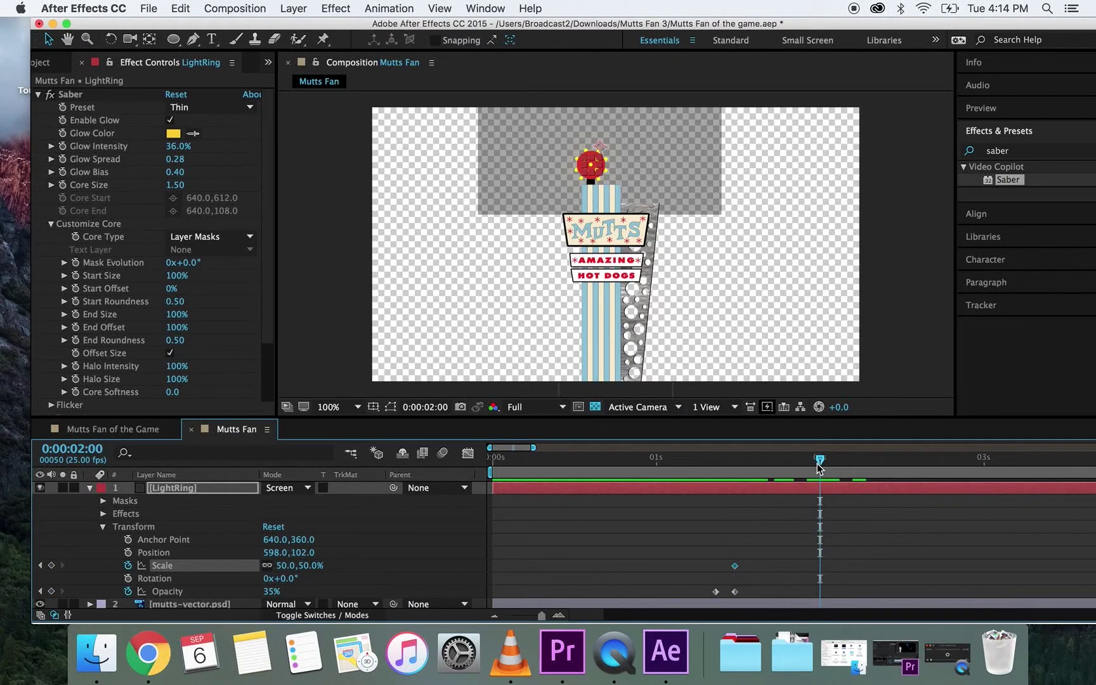
left_click(281, 565)
key("Return")
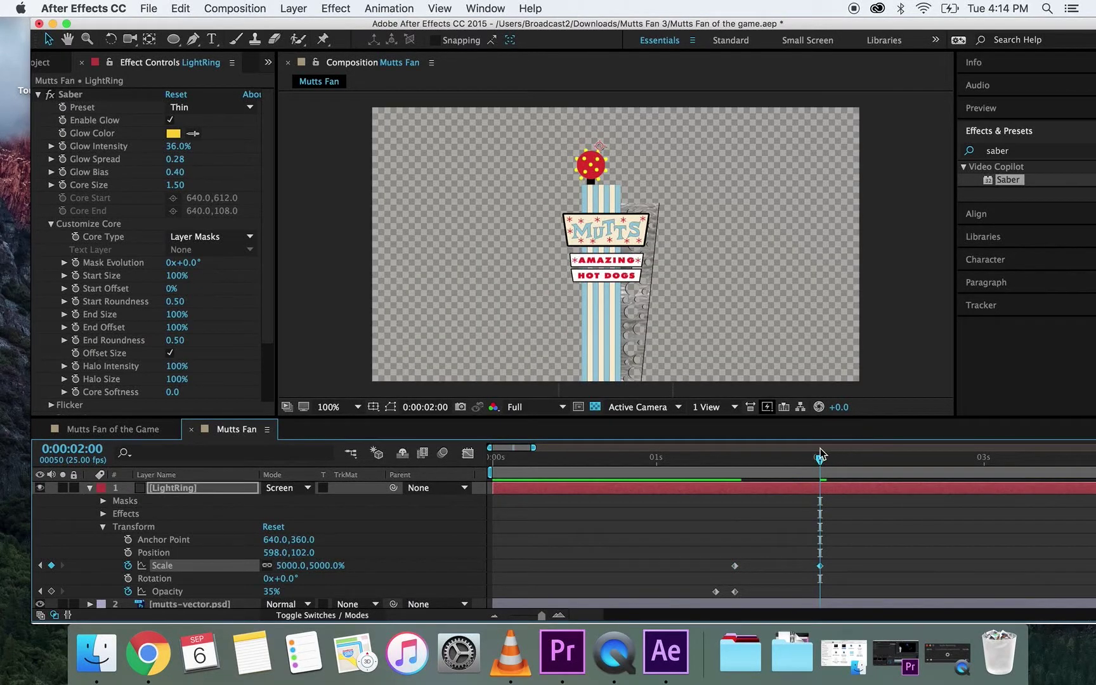
Scrub through the scale-up and add a starting Position keyframe for LightRing at 0:00:01:12.
mouse_move(820, 465)
left_mouse_down()
mouse_move(723, 469)
mouse_move(816, 471)
left_mouse_up()
left_click_drag(819, 460, 735, 463)
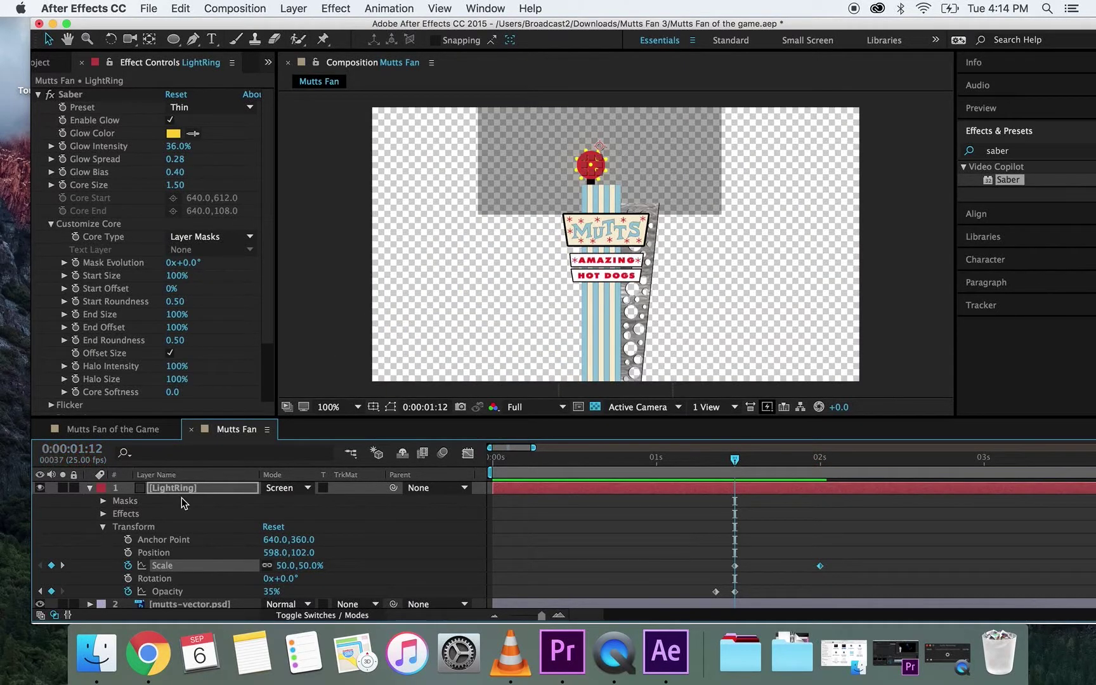
left_click(126, 553)
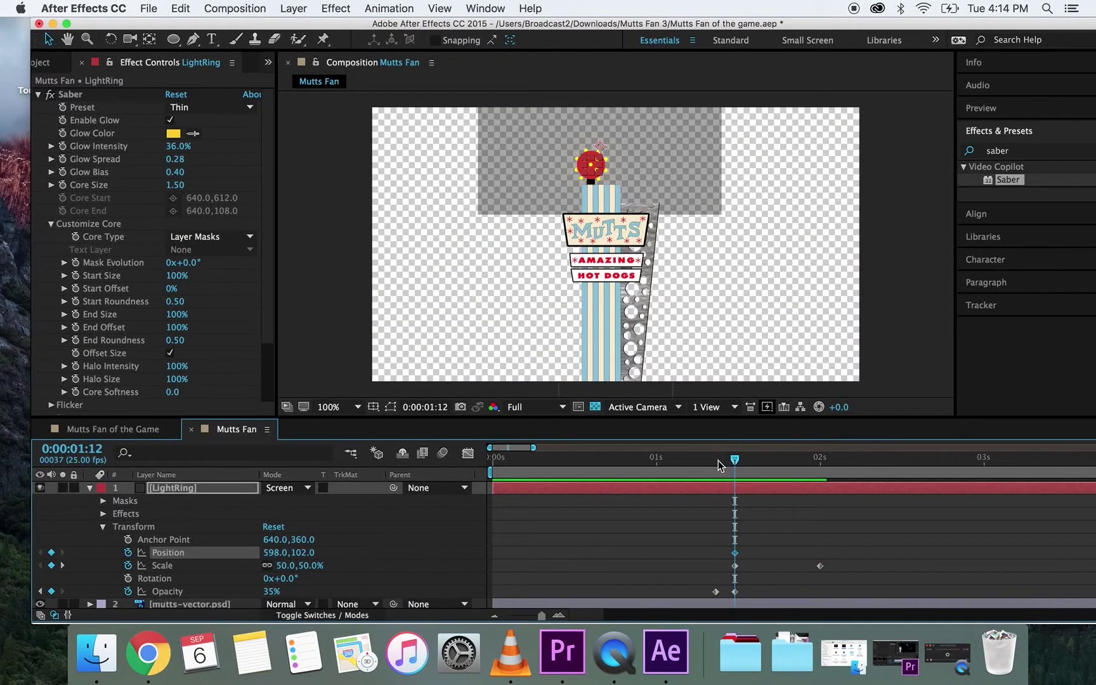
Keyframe LightRing's Position at 0:00:02:00 with its Y value raised to -613.
left_click_drag(736, 465, 820, 463)
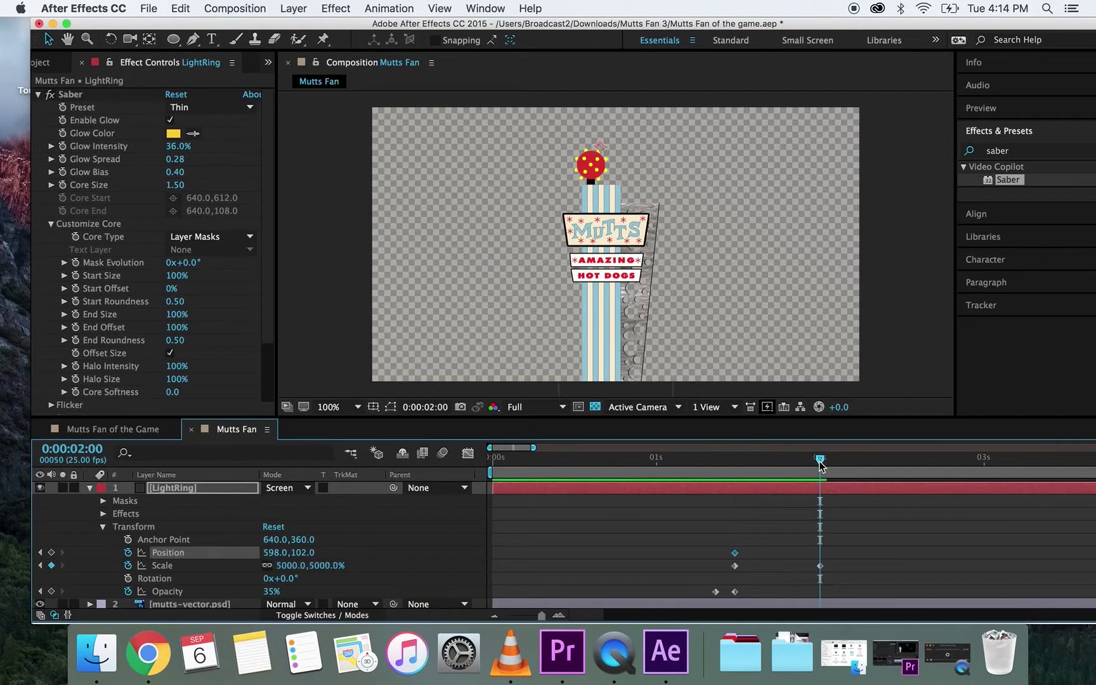
left_click(352, 407)
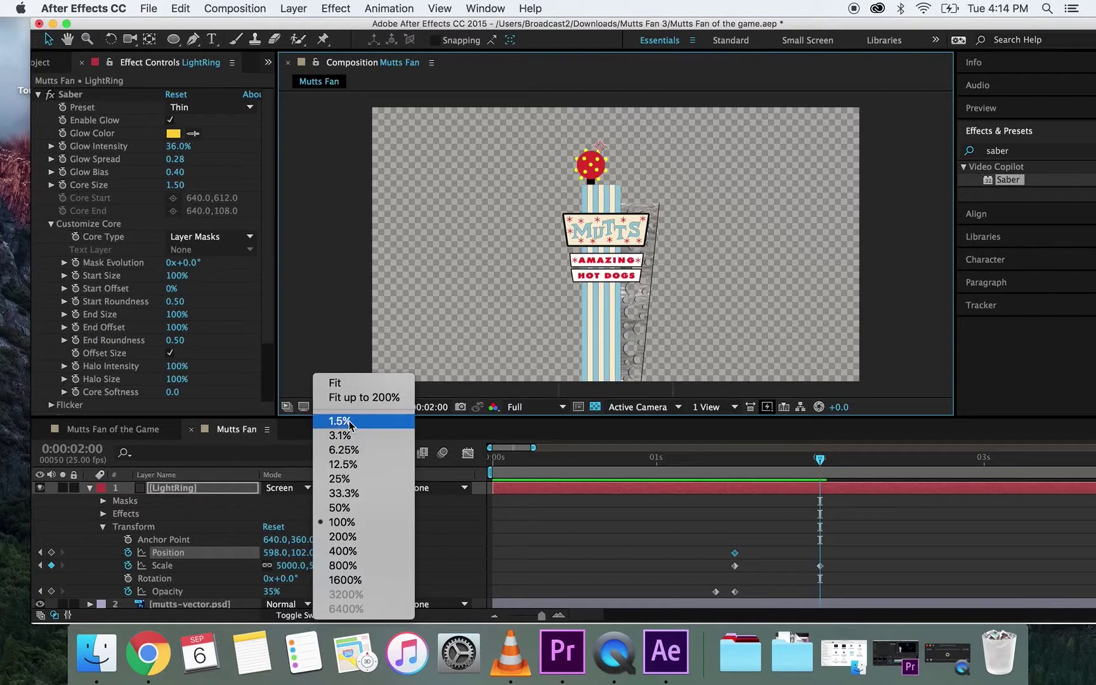
left_click(361, 464)
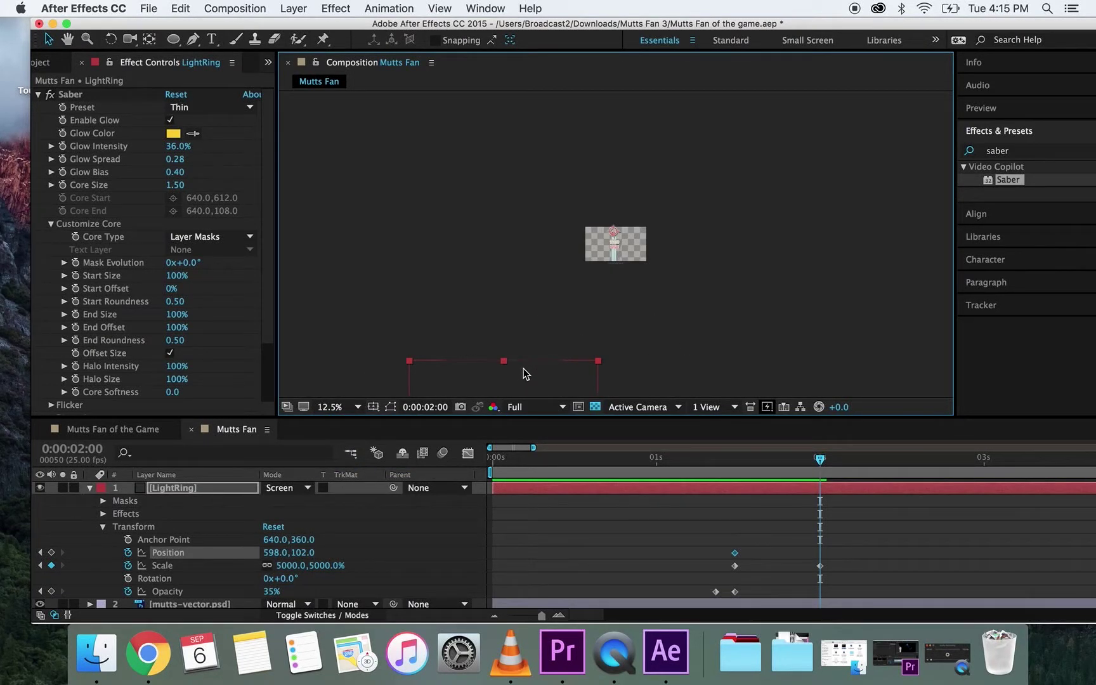
left_click(307, 552)
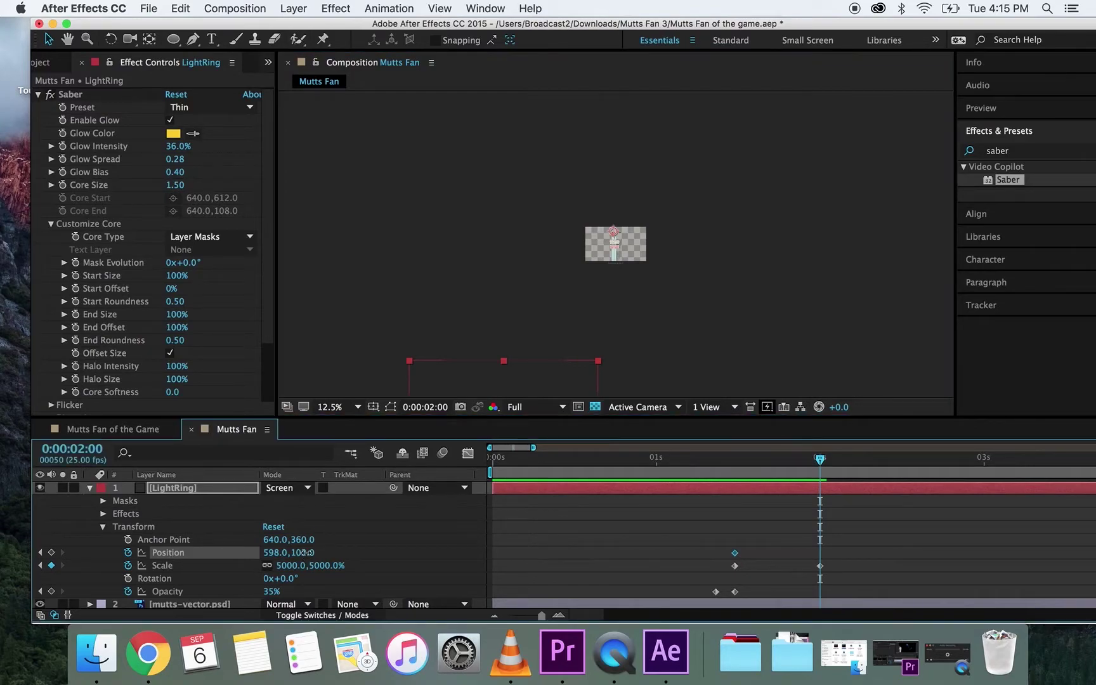
left_click_drag(306, 552, 2, 499)
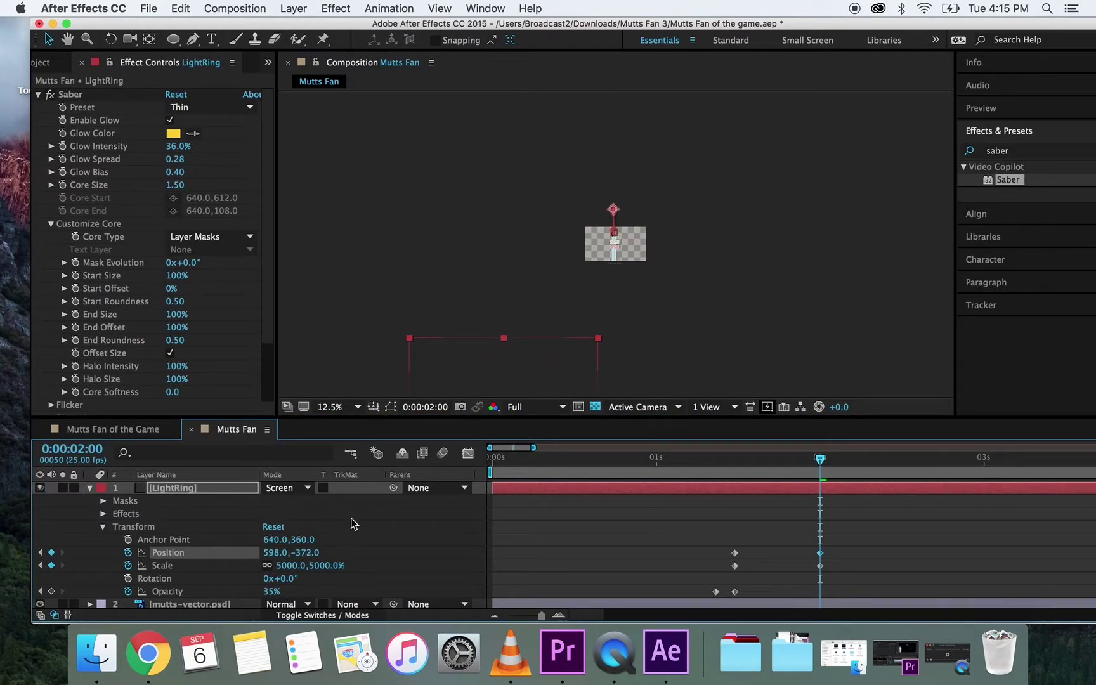
left_click_drag(325, 549, 342, 571)
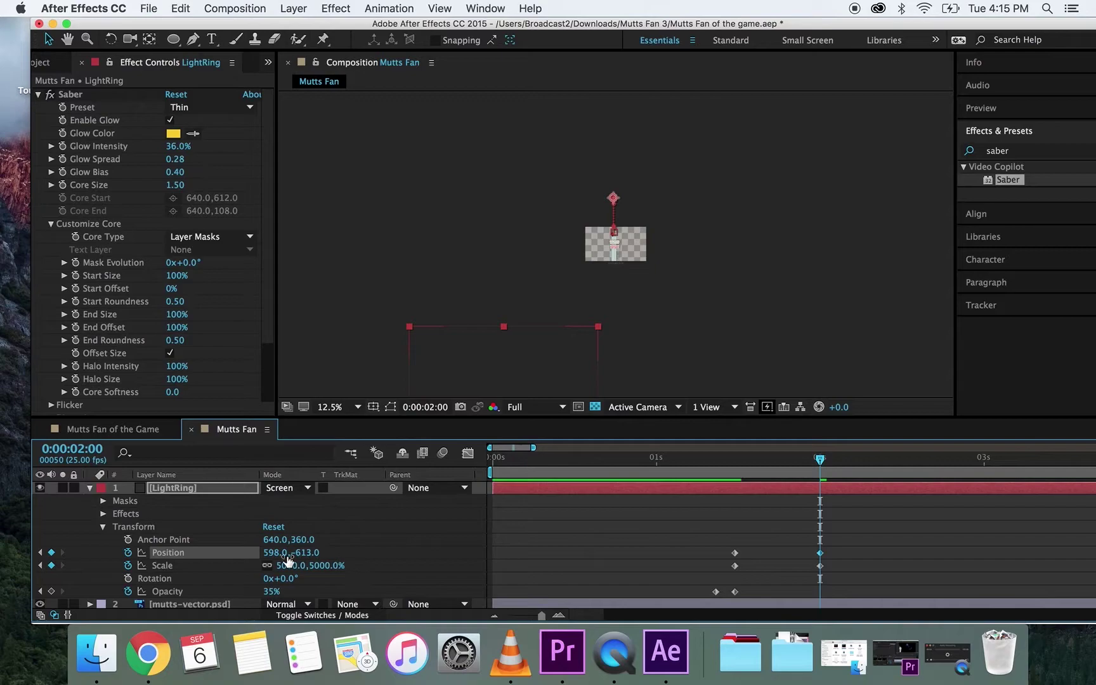
Set LightRing's Position X value to 2949 at 0:00:02:00.
left_click_drag(265, 552, 967, 510)
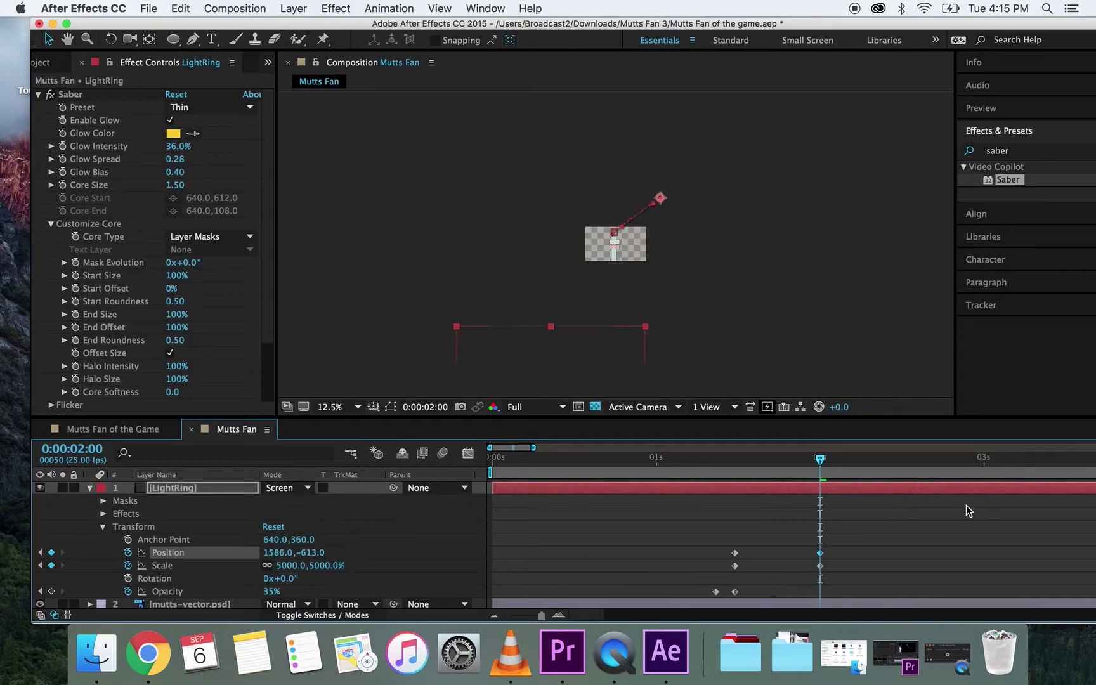
left_click_drag(294, 552, 845, 502)
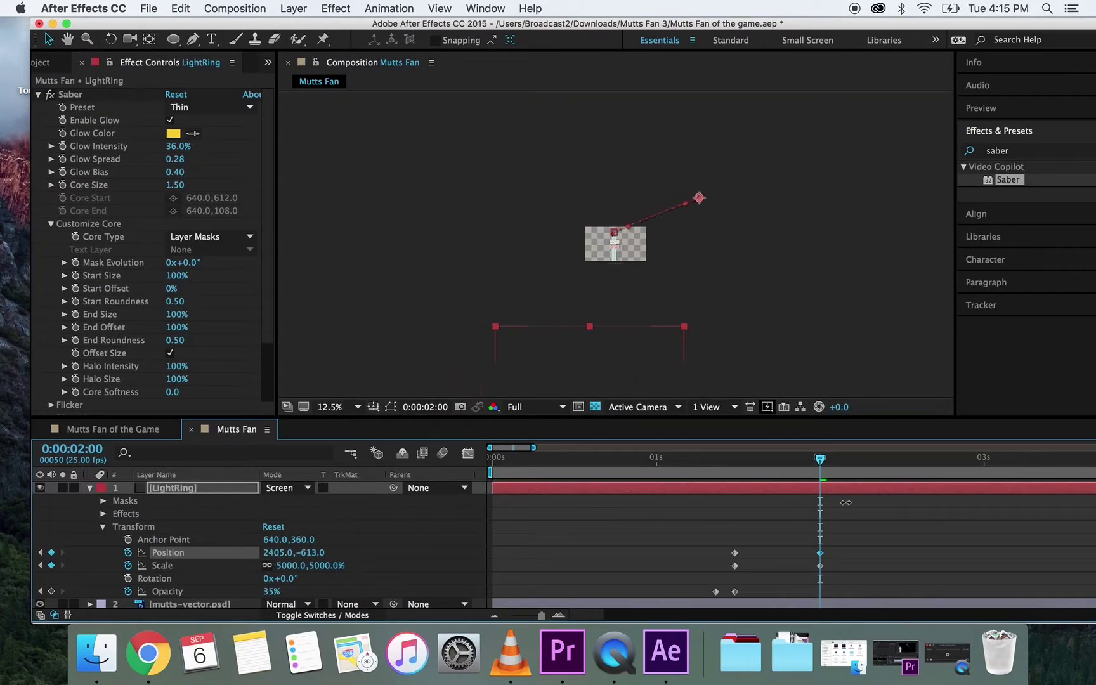
left_click_drag(272, 553, 553, 541)
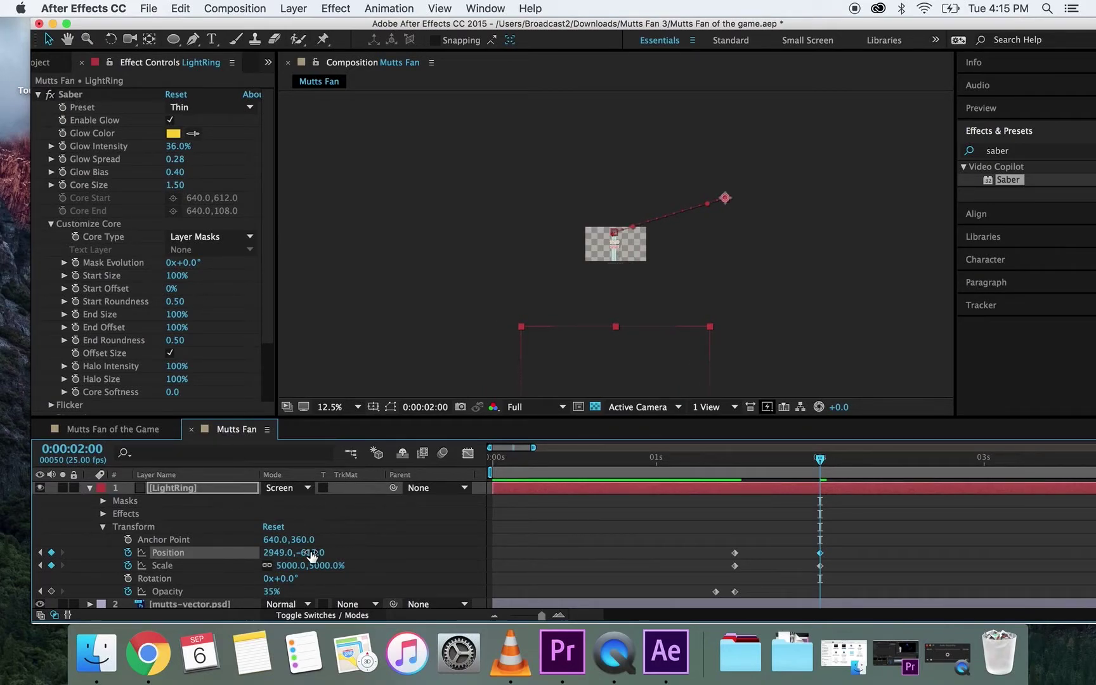
Move LightRing's end position further up by setting its Position Y value to -4361 at 0:00:02:00.
left_click_drag(311, 556, 4, 526)
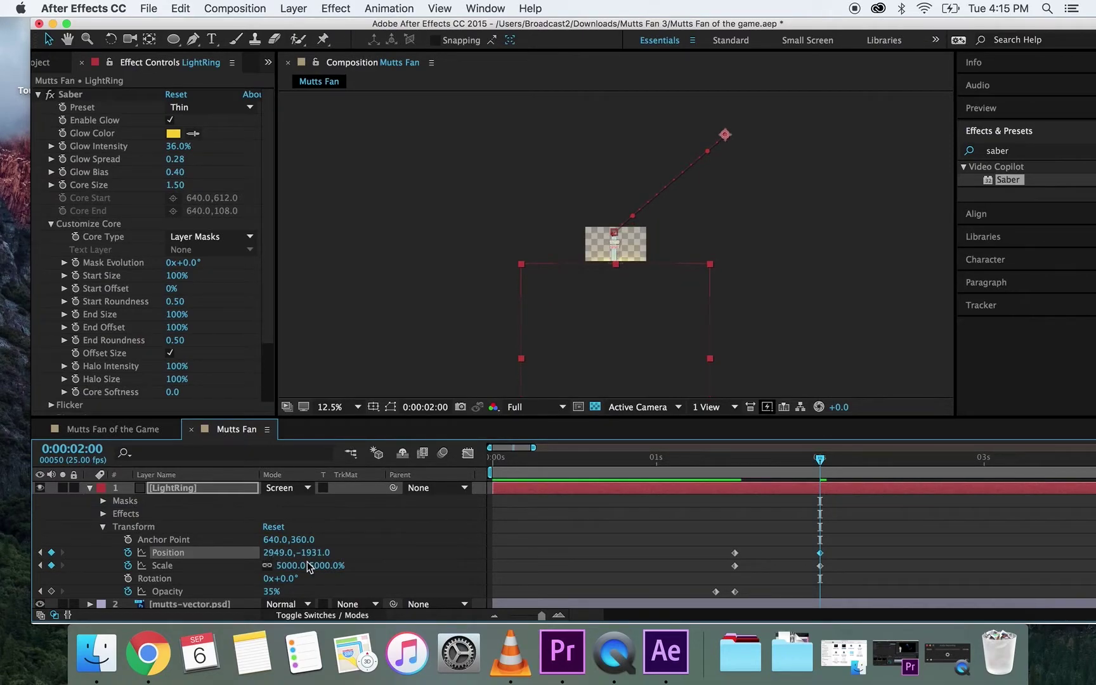
left_click_drag(317, 553, 3, 504)
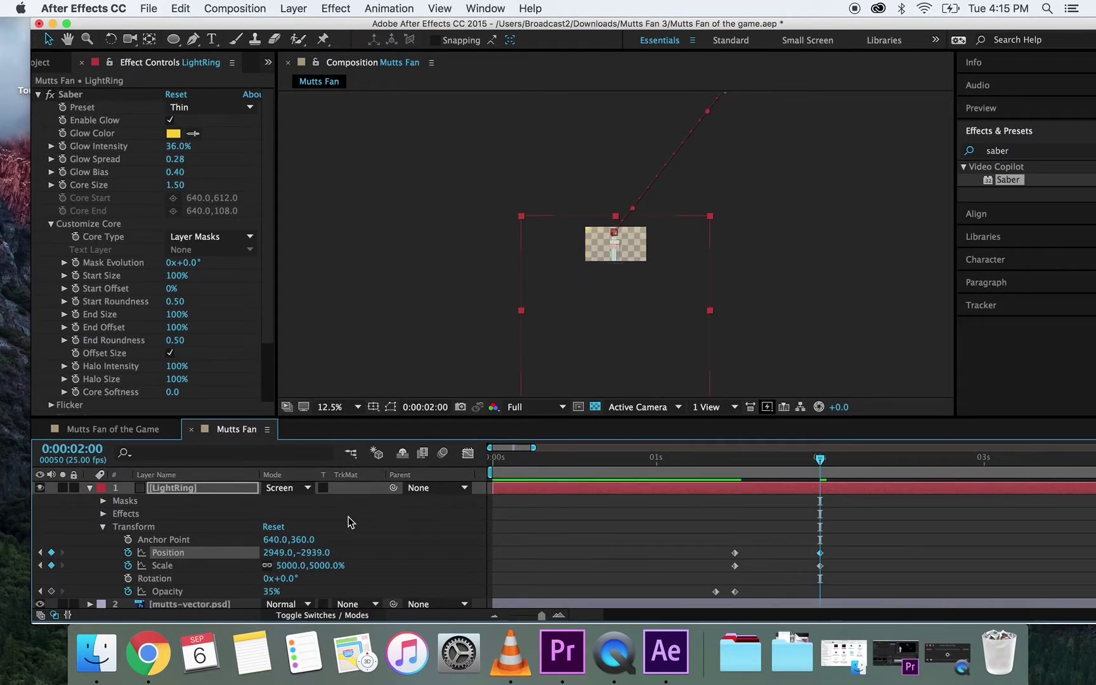
left_click_drag(315, 552, 3, 458)
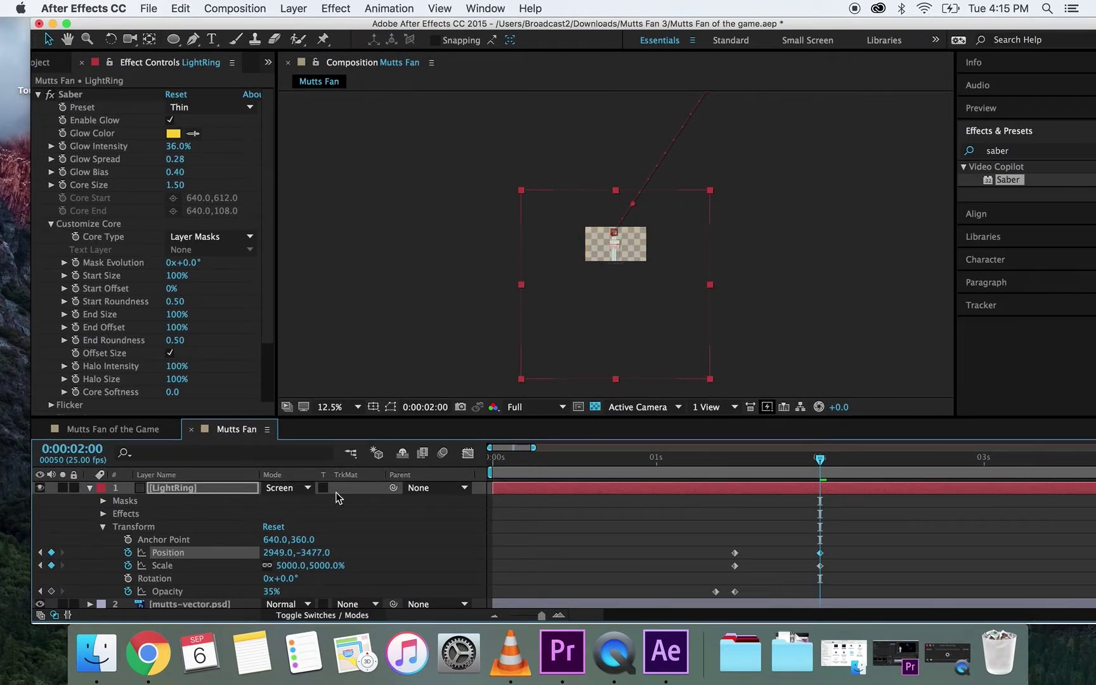
left_click_drag(320, 552, 74, 522)
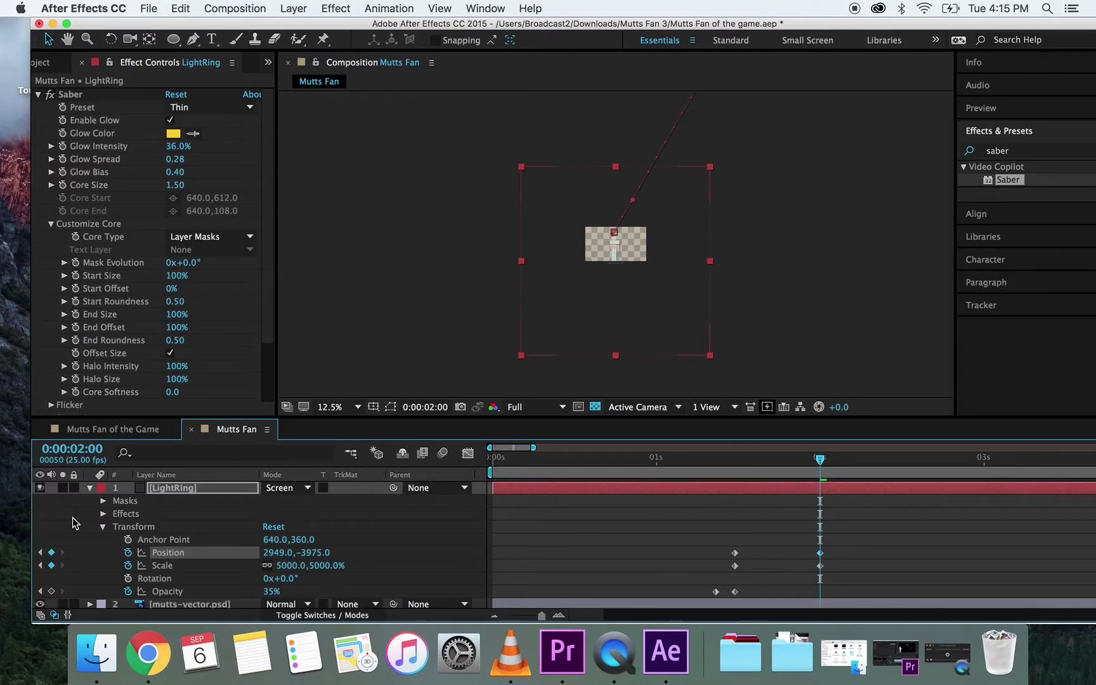
left_click_drag(316, 552, 22, 558)
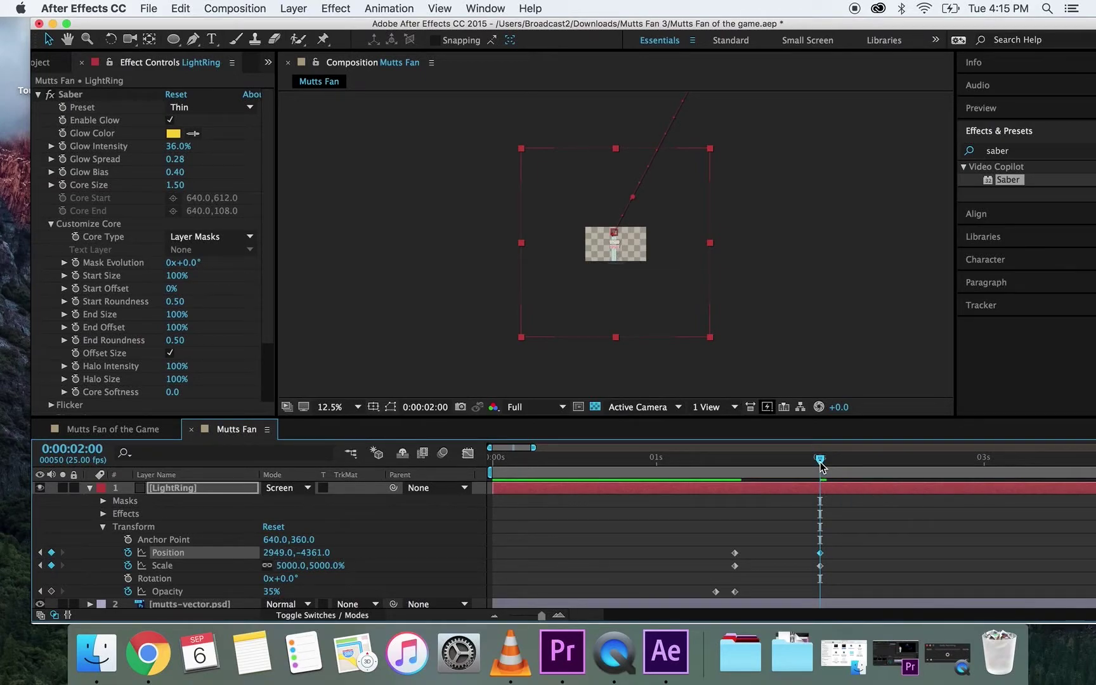
Keyframe LightRing's Opacity at 35% at 0:00:02:00 and at 0% two frames on, at 0:00:02:02.
left_click(51, 591)
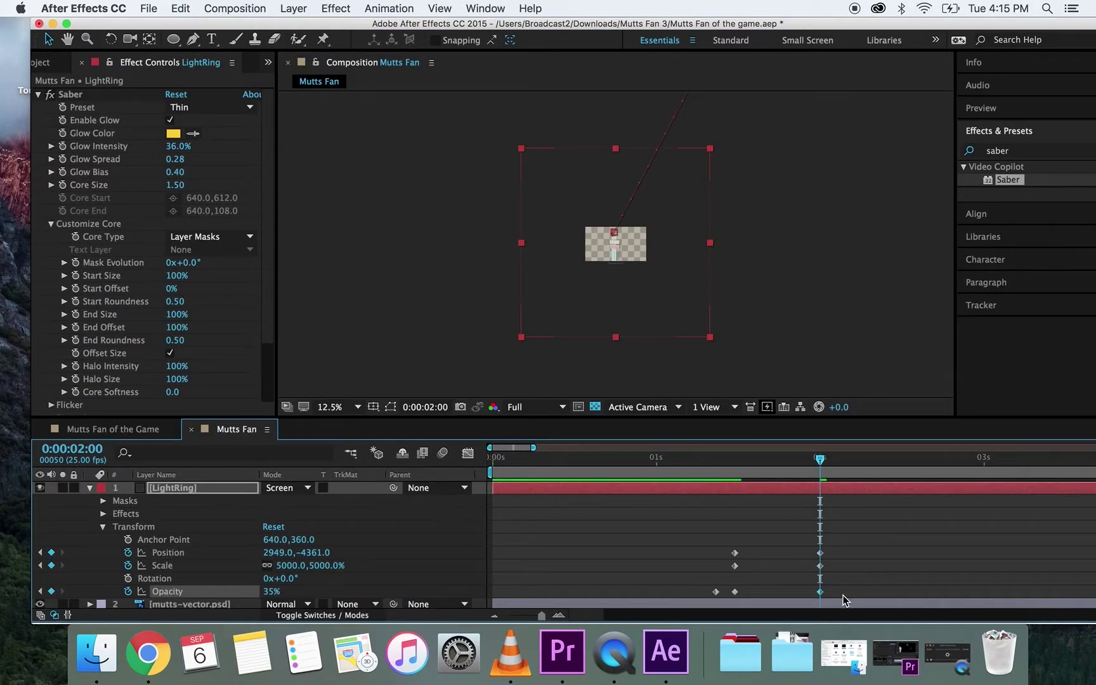
left_click(51, 591)
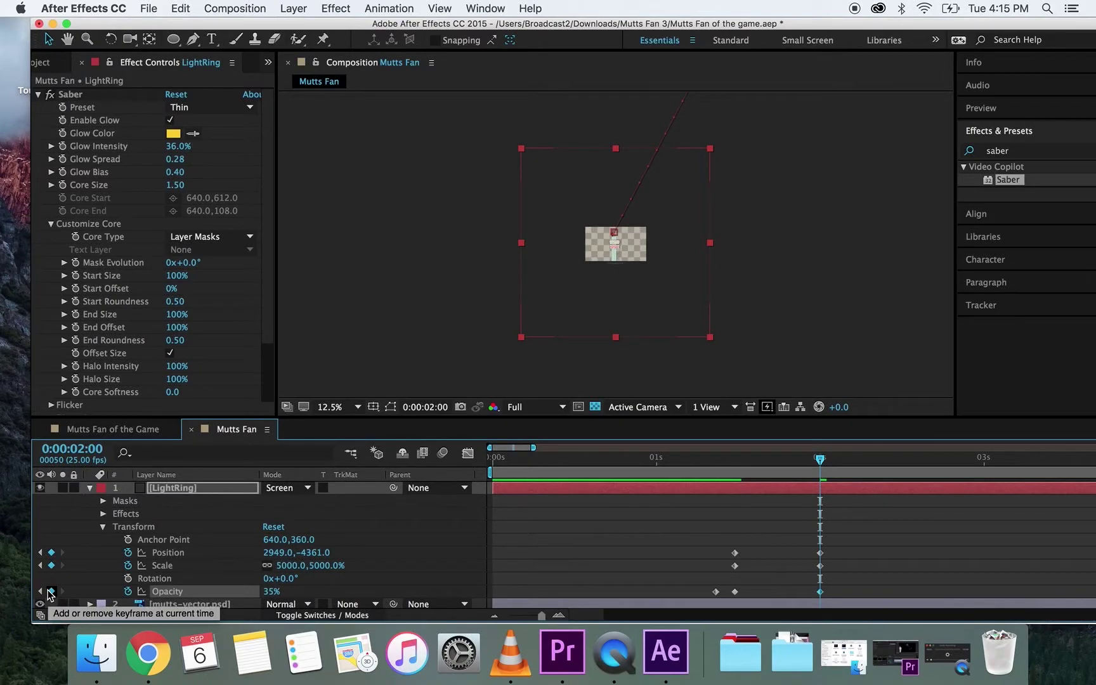
key("Page_Down")
key("Page_Down")
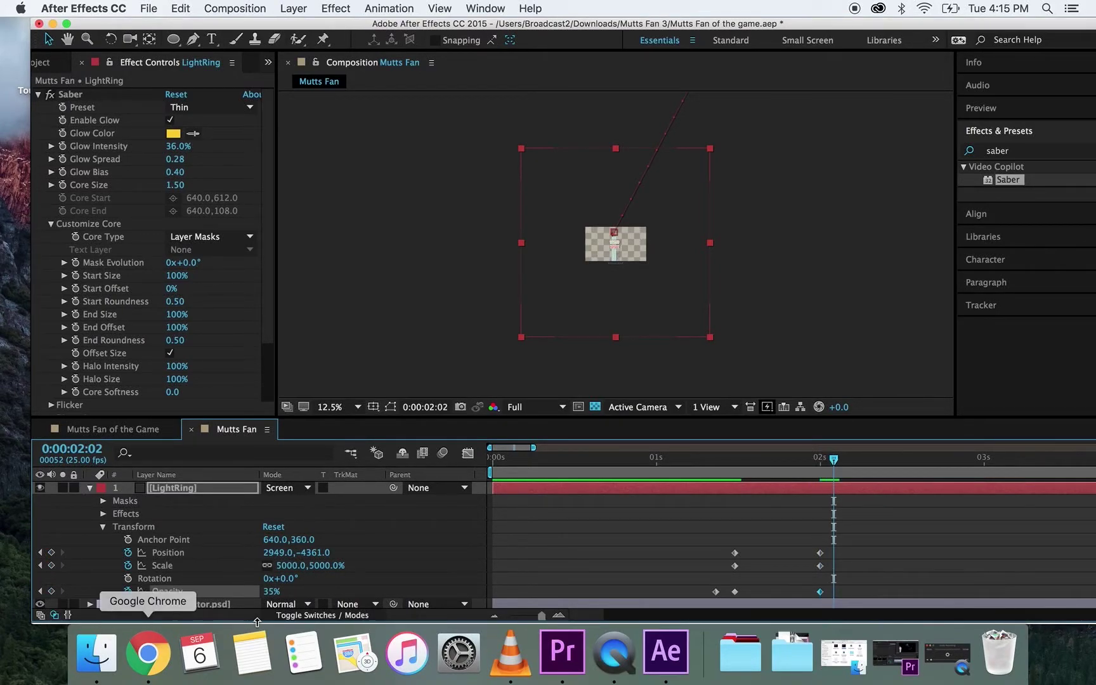
left_click(272, 591)
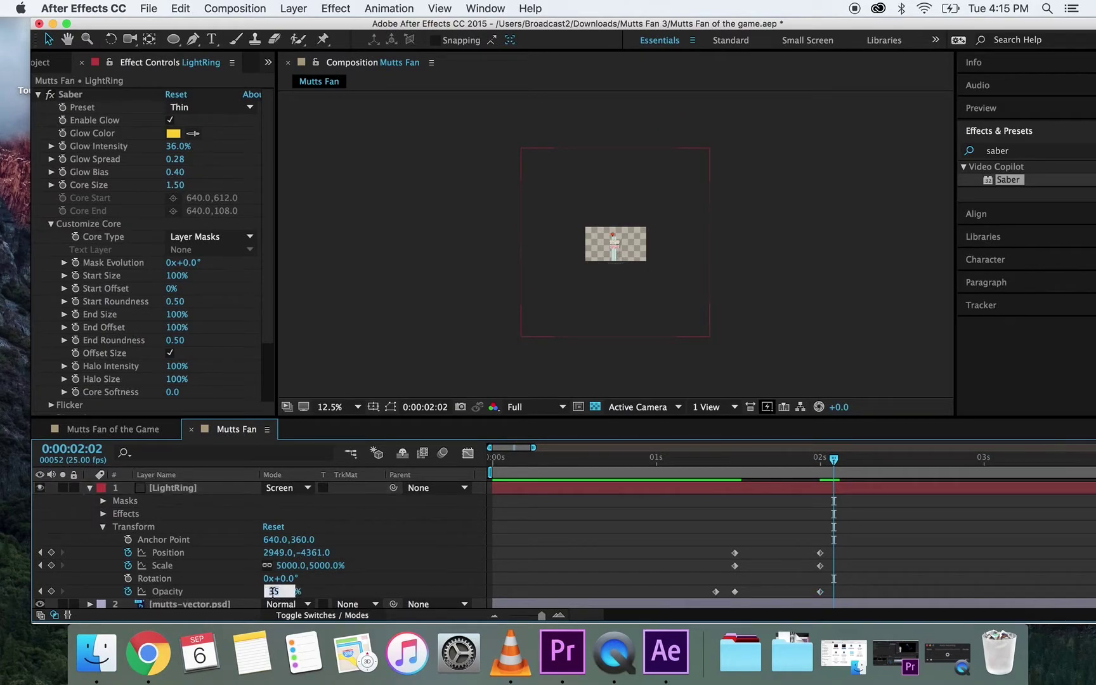
key("Return")
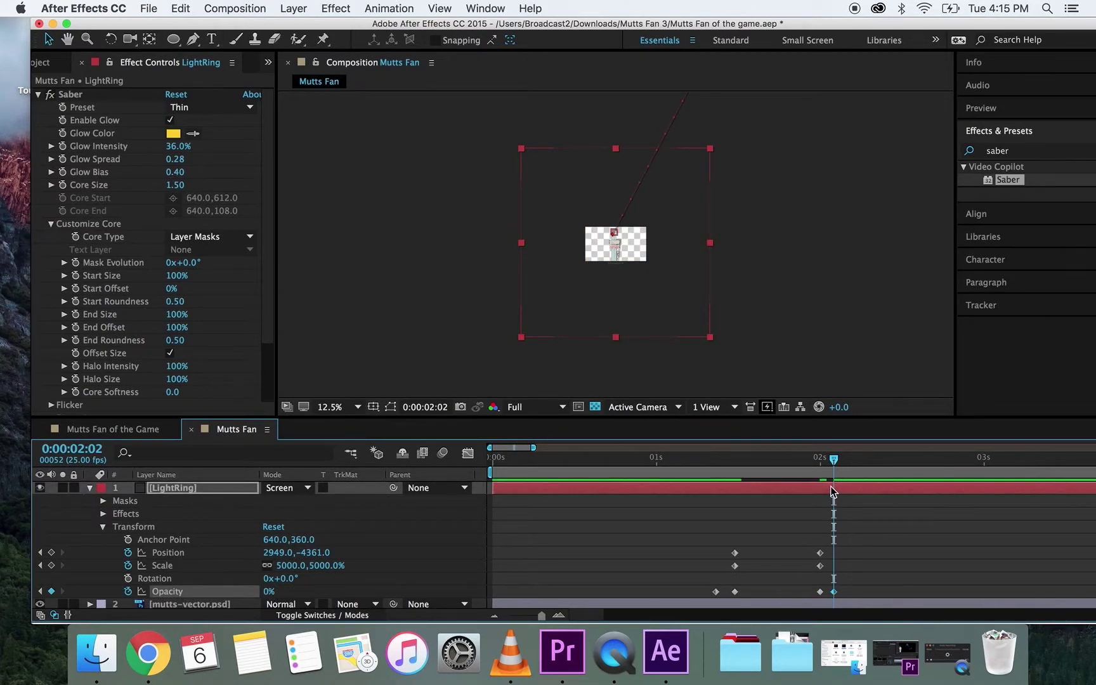
Preview the light ring's expansion and fade-out at 100% magnification.
left_click(335, 406)
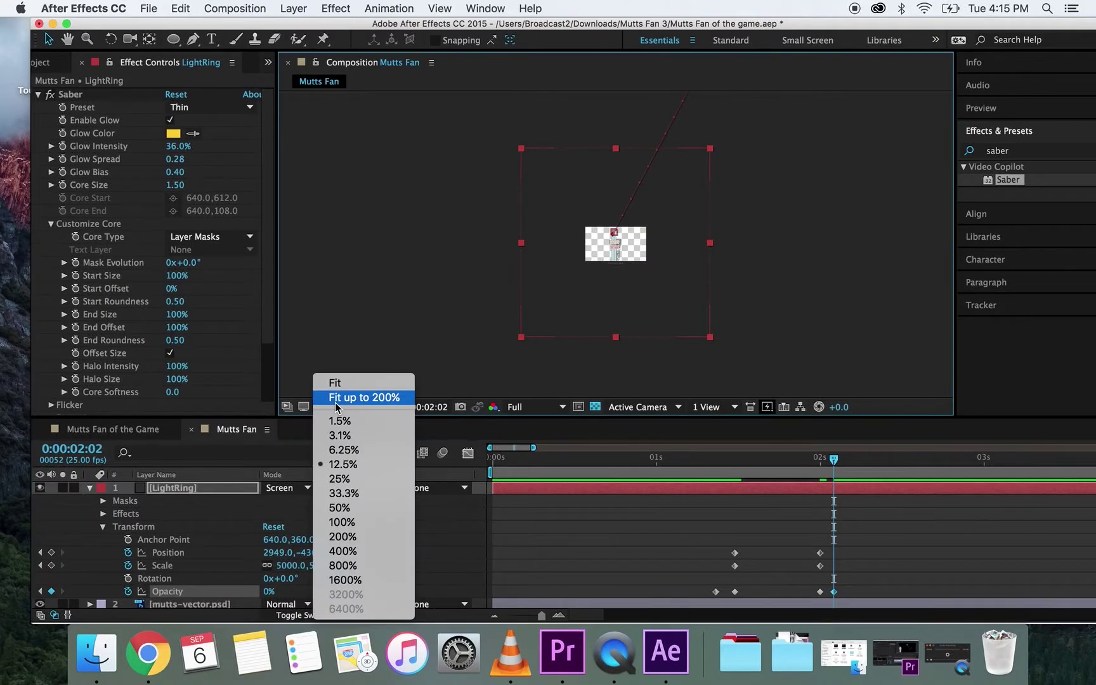
left_click(364, 522)
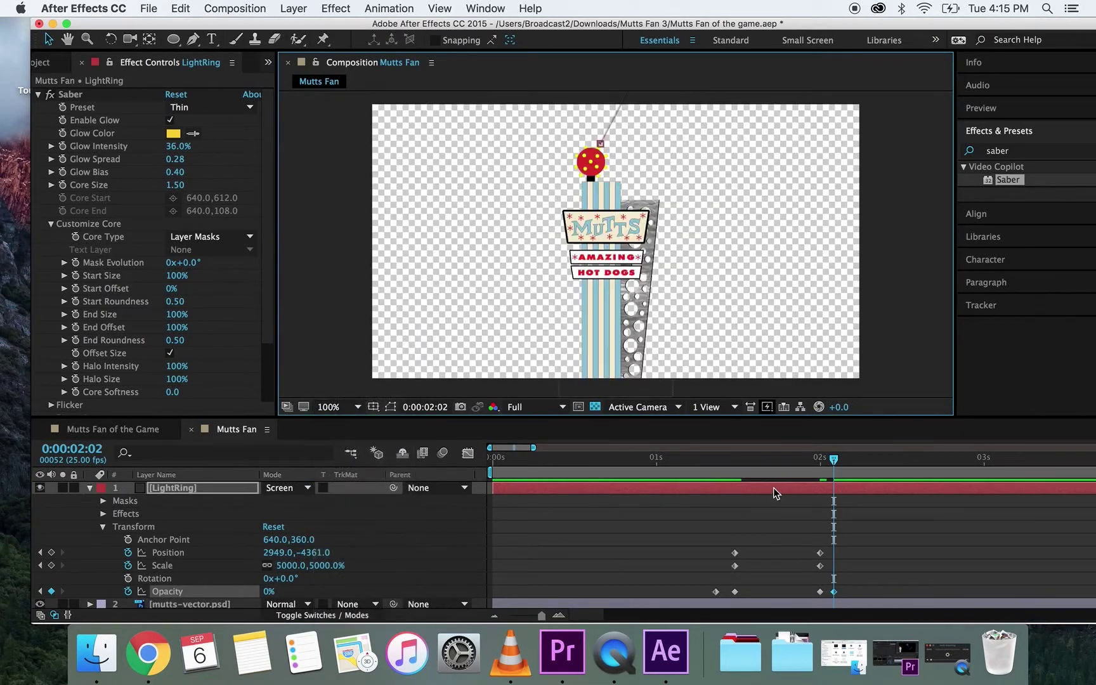
left_click_drag(833, 466, 584, 469)
key("space")
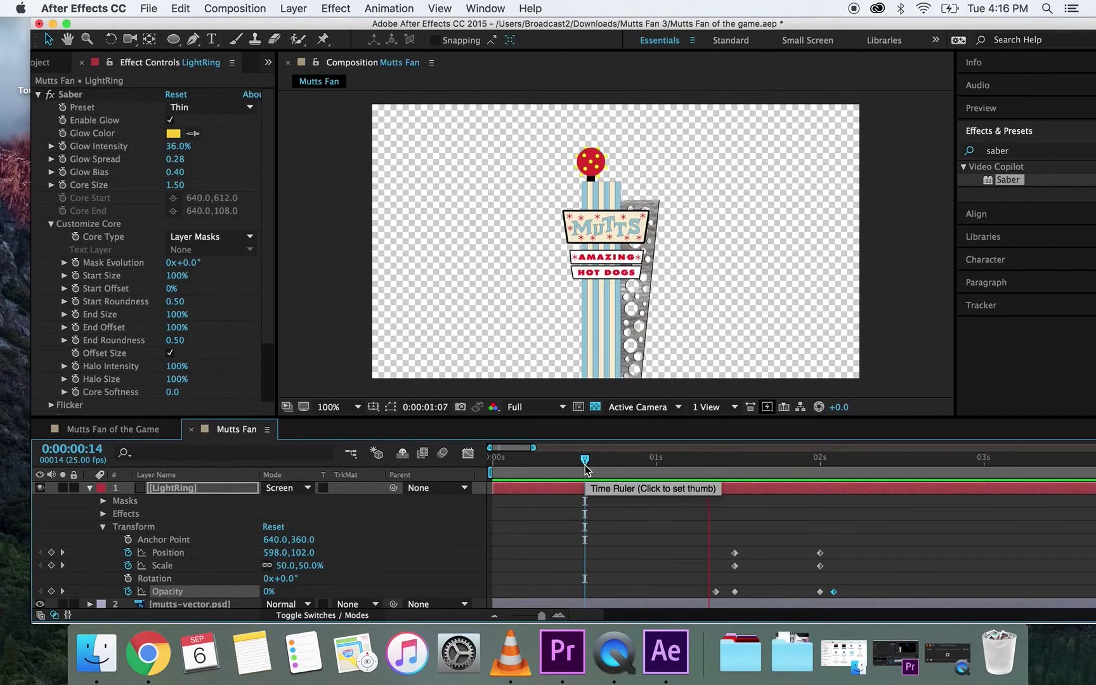
key("space")
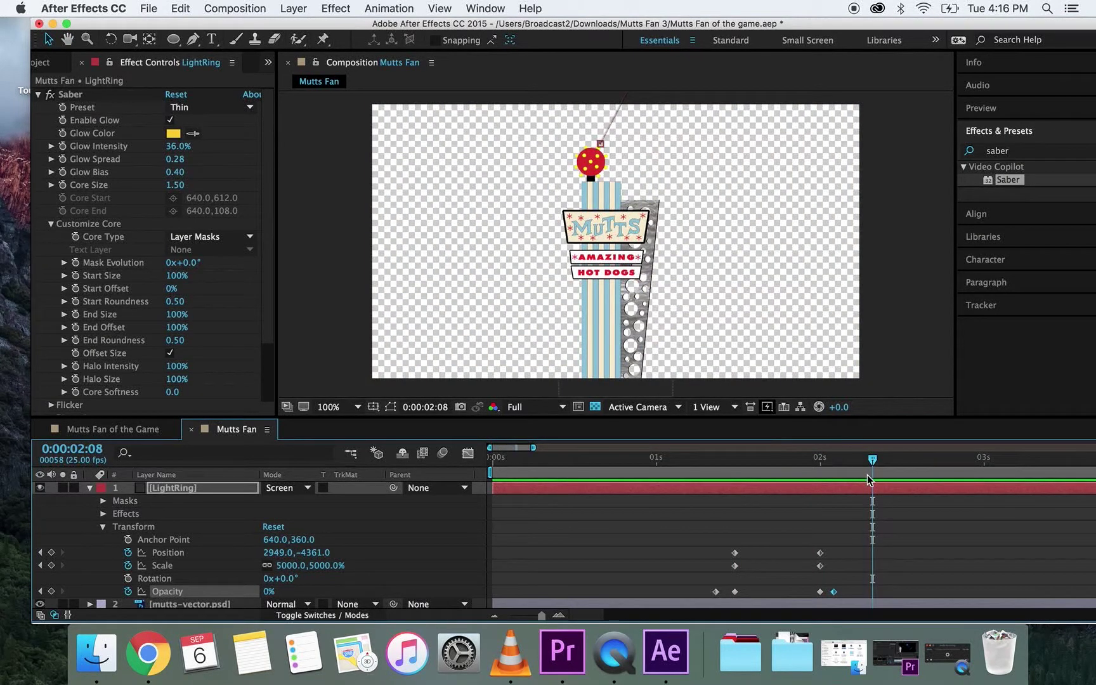
left_click_drag(871, 467, 630, 457)
key("space")
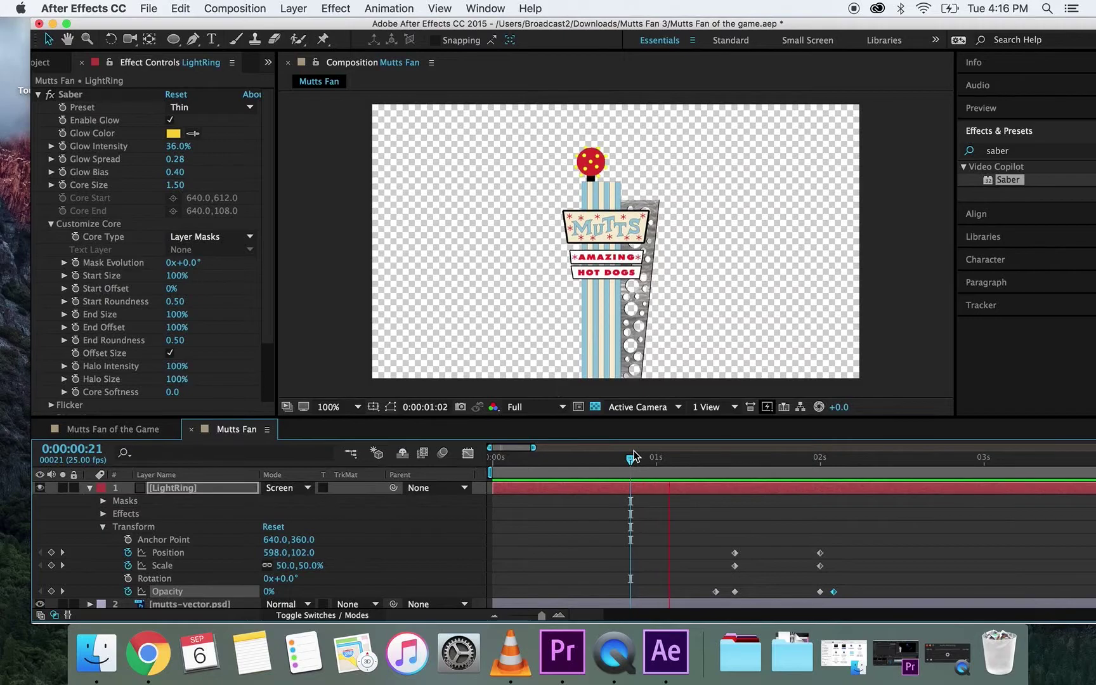
key("space")
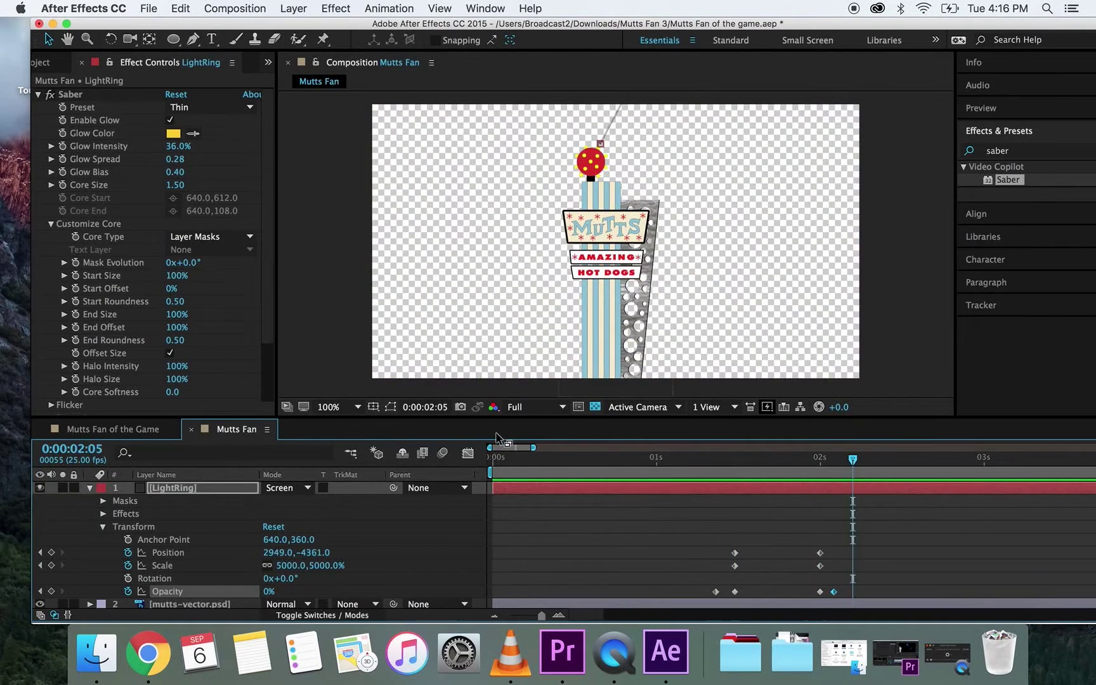
Collapse LightRing's properties, go back to the composition's start and duplicate the layer twice.
left_click(91, 487)
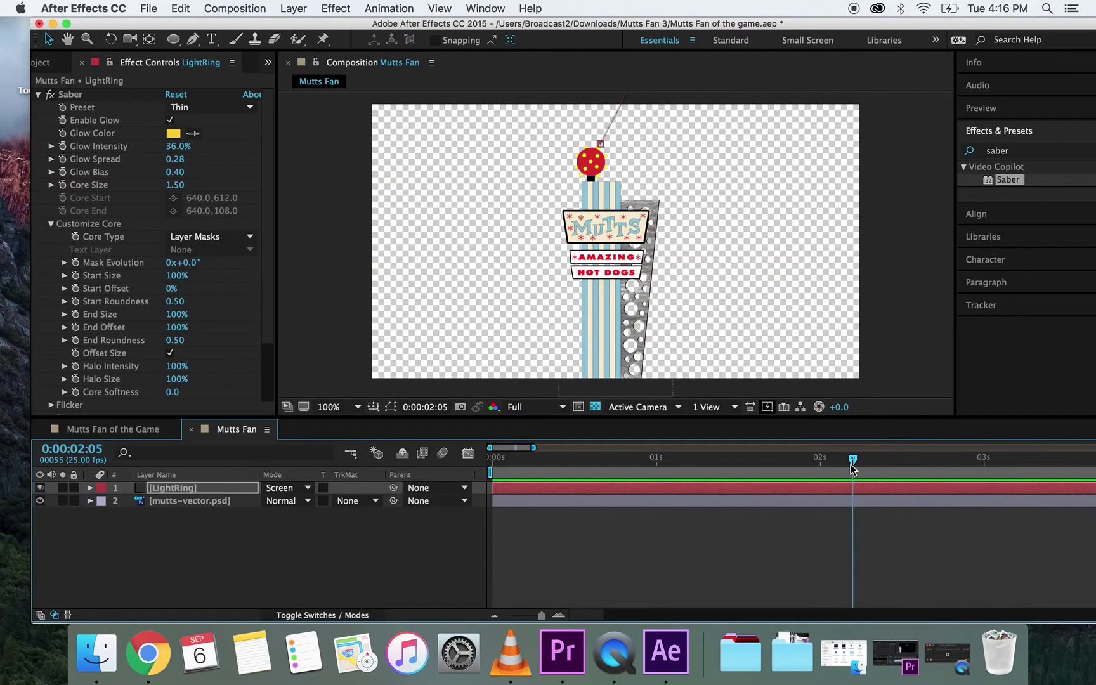
left_click_drag(850, 464, 594, 463)
key("space")
key("Home")
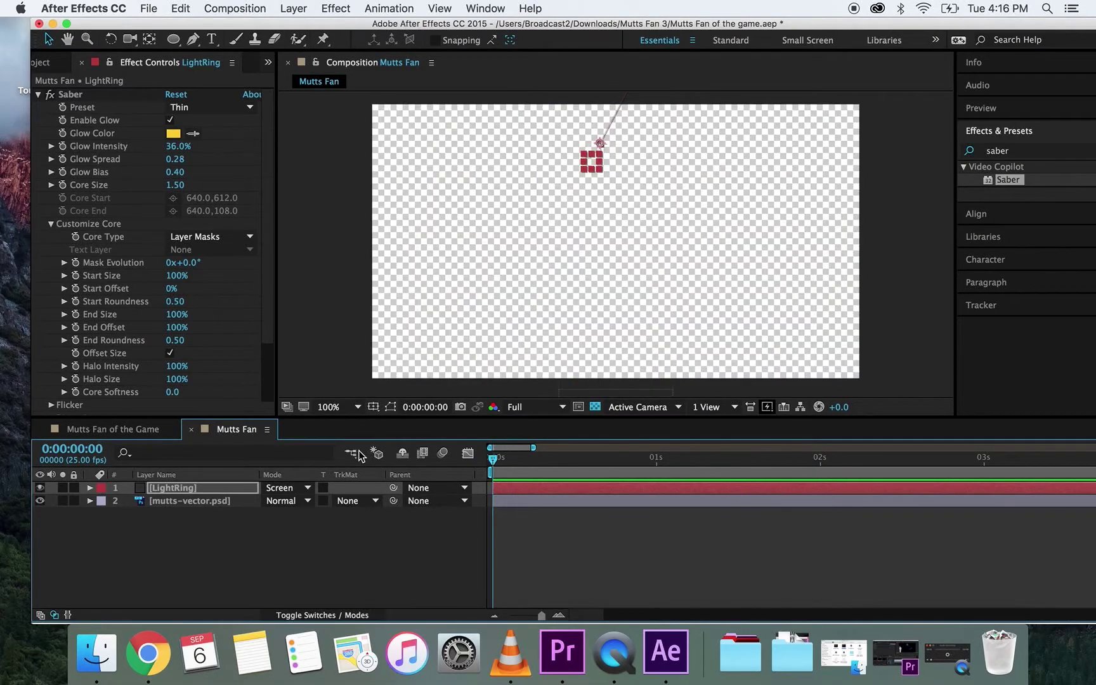
left_click(219, 486)
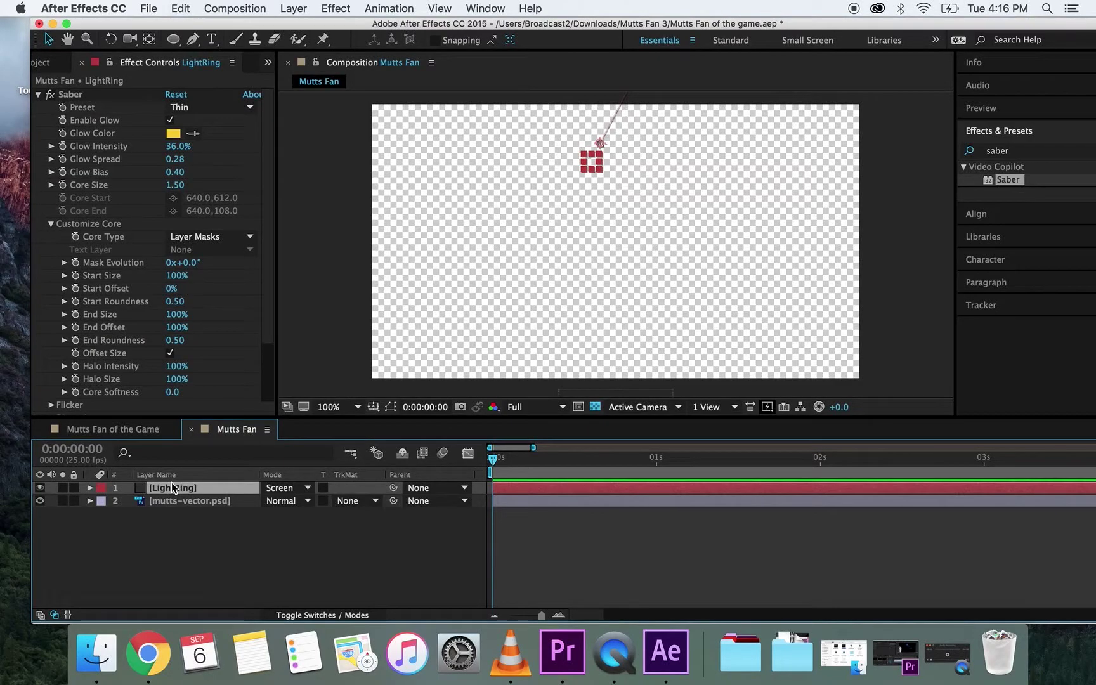
key("super+d")
key("super+d")
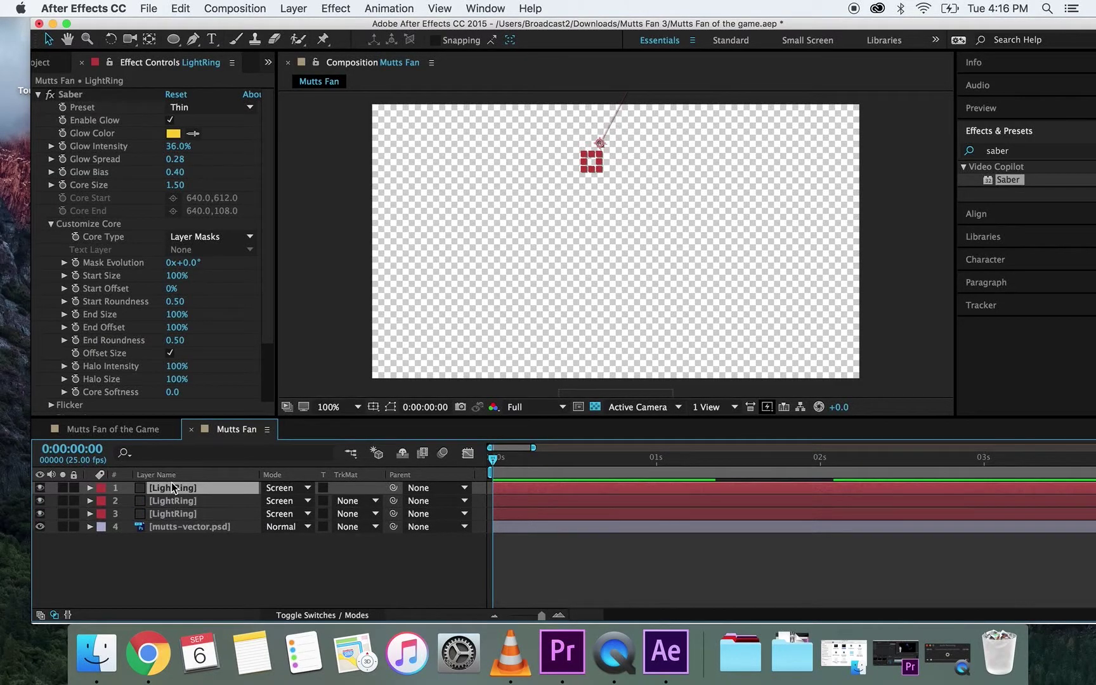
Stagger the two LightRing copies, starting layer 2 at frame 5 and layer 1 at frame 10.
left_click_drag(494, 462, 819, 459)
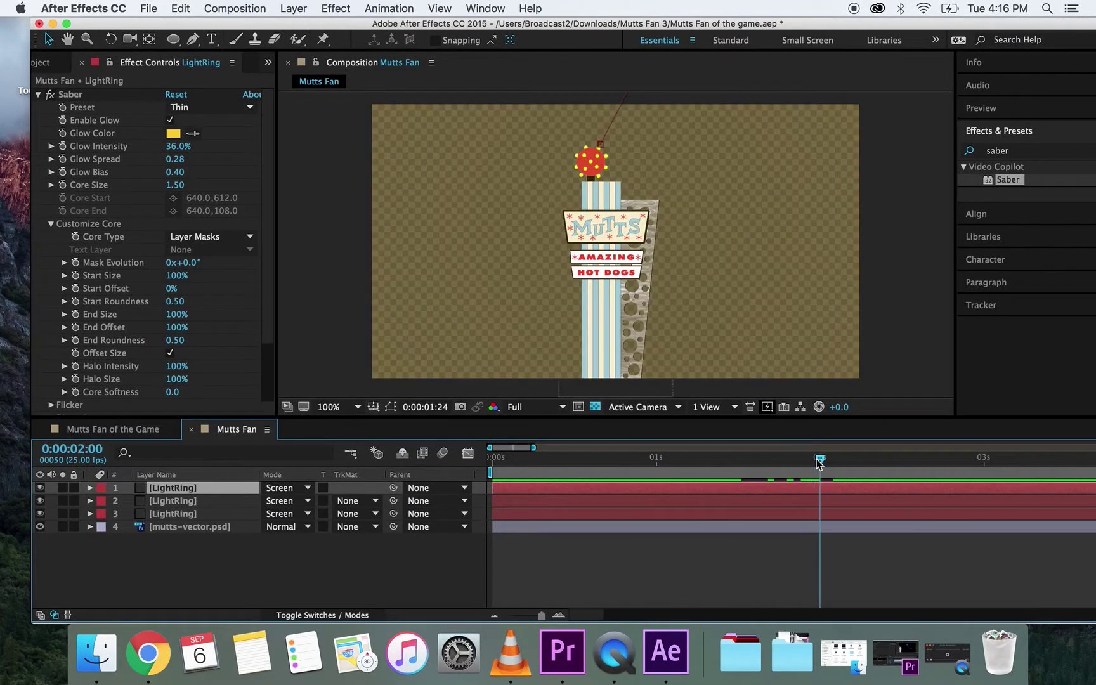
left_click_drag(608, 499, 621, 500)
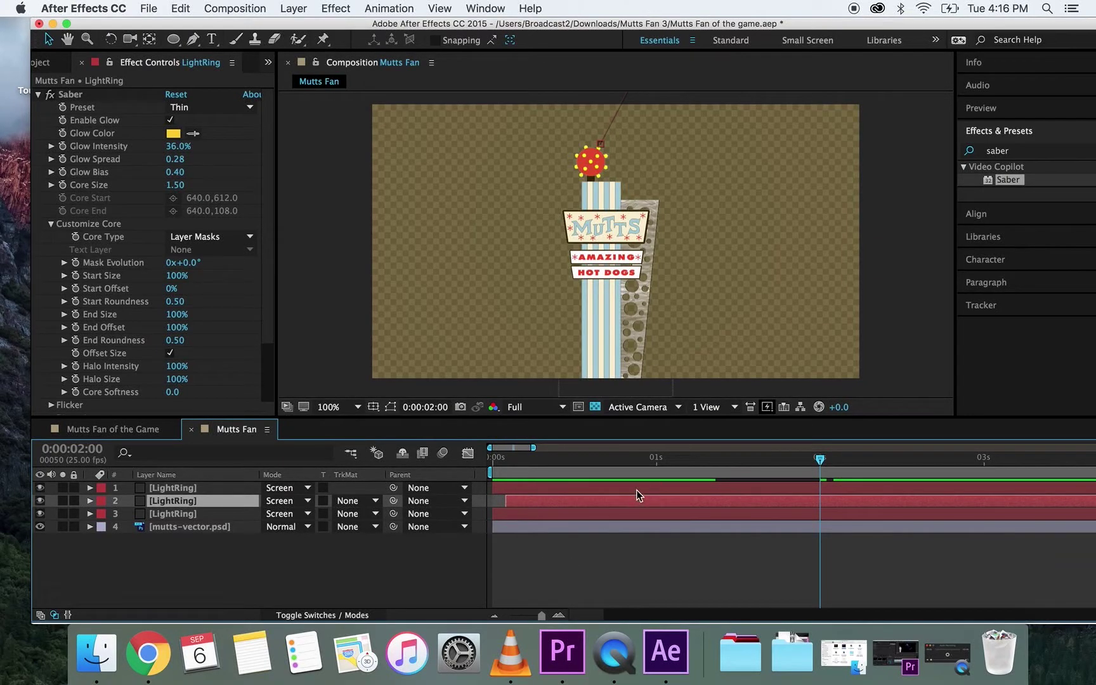
left_click(558, 615)
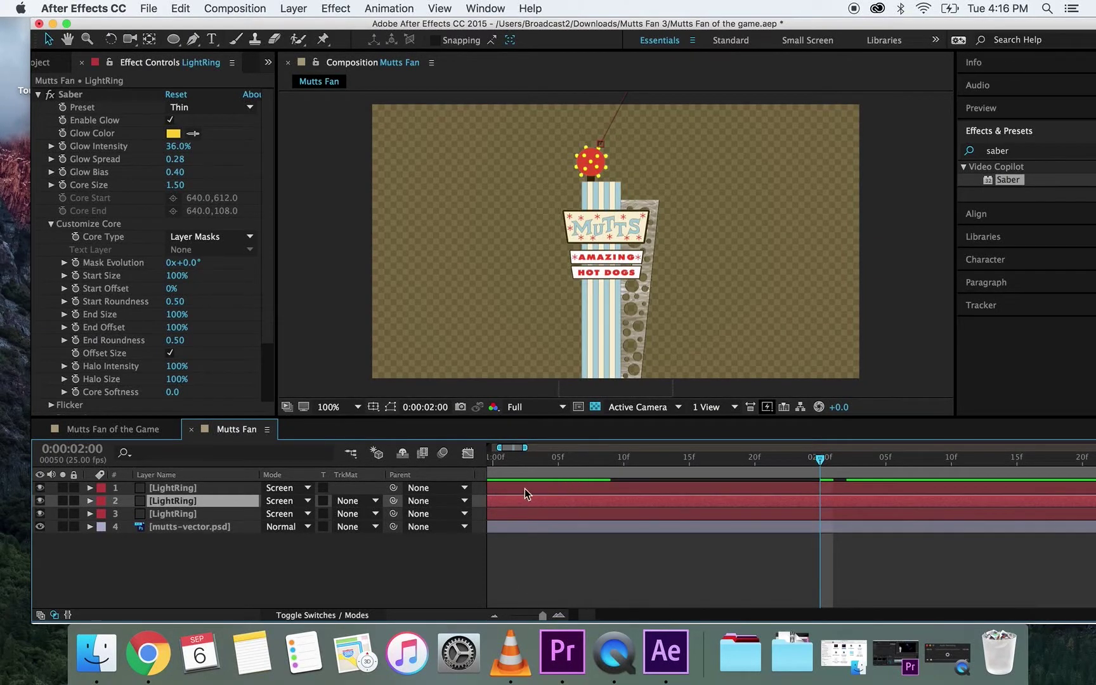
scroll(526, 475, "left", 5)
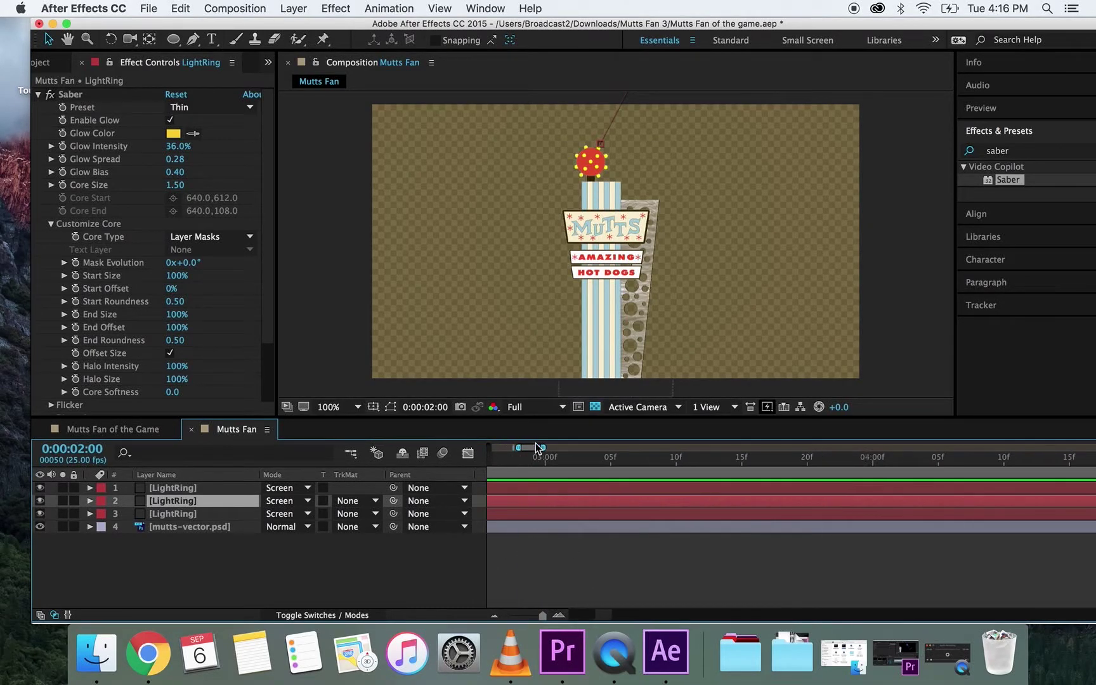
scroll(492, 459, "right", 10)
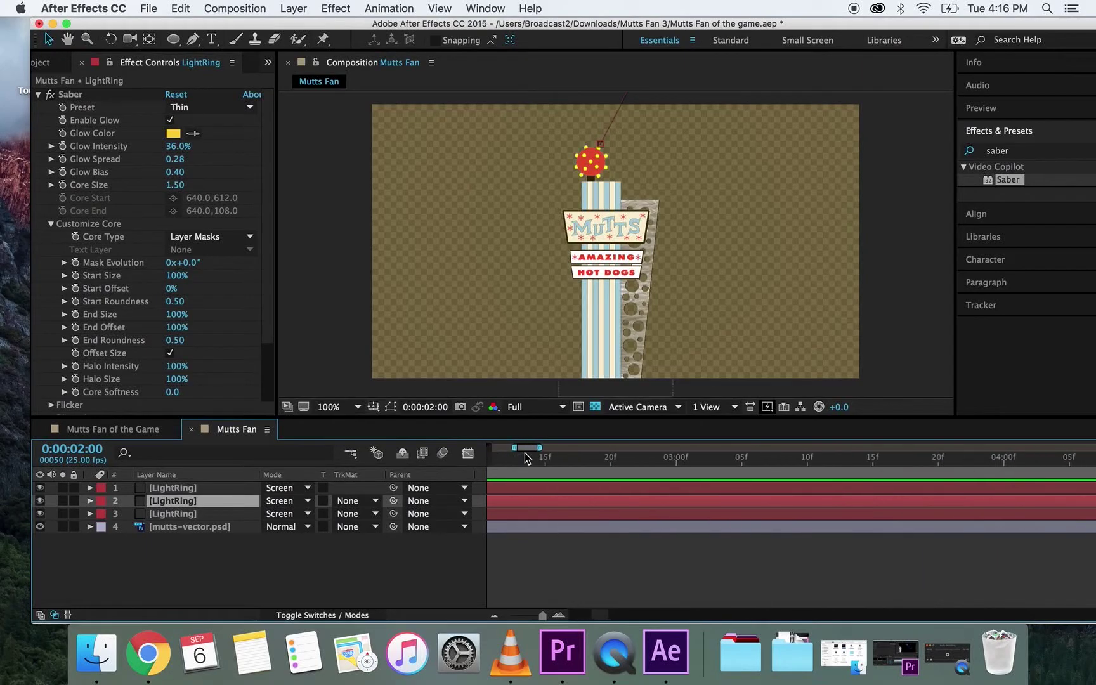
scroll(492, 459, "left", 10)
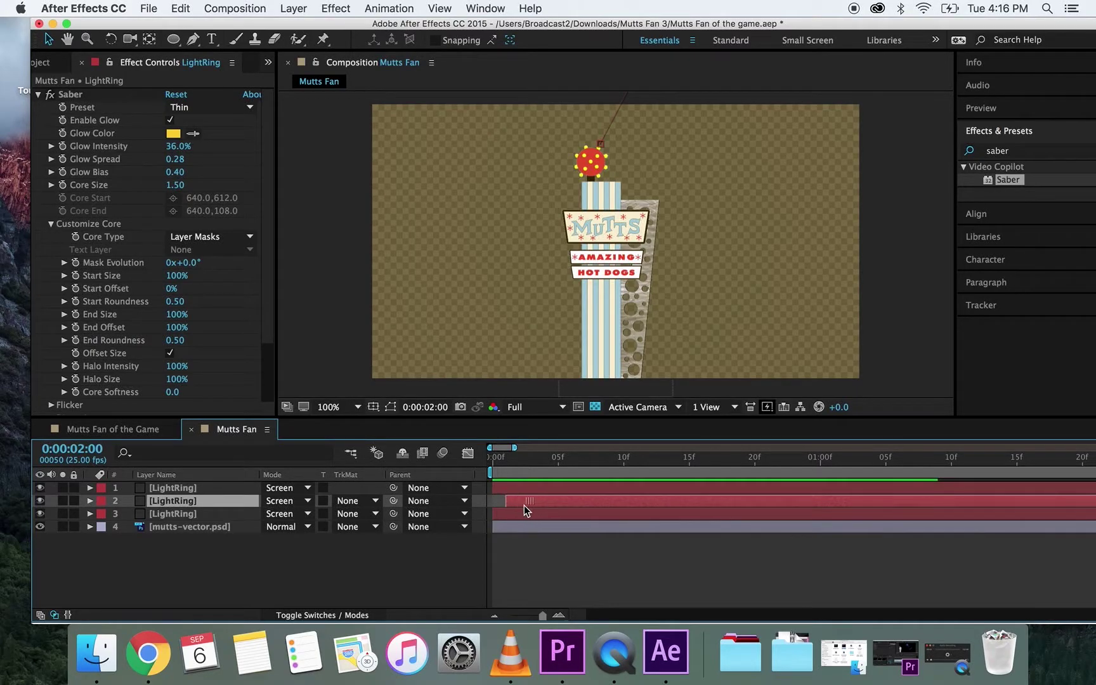
left_click_drag(523, 505, 656, 488)
left_click(526, 485)
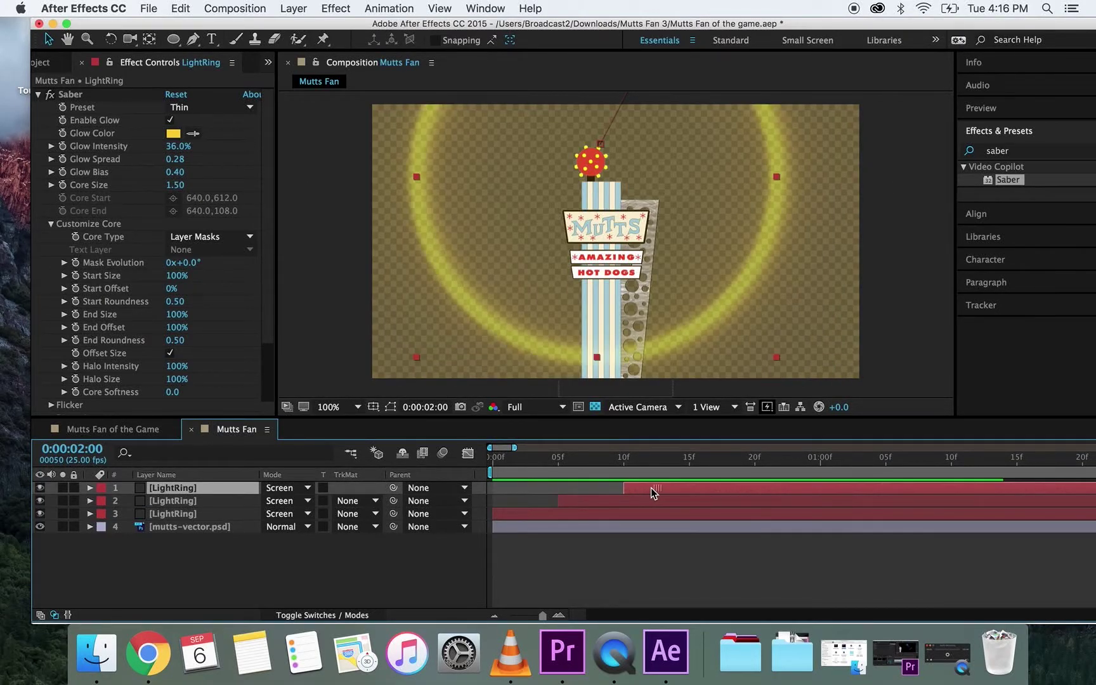
Preview the staggered light rings from the composition's start.
left_click_drag(530, 467, 483, 463)
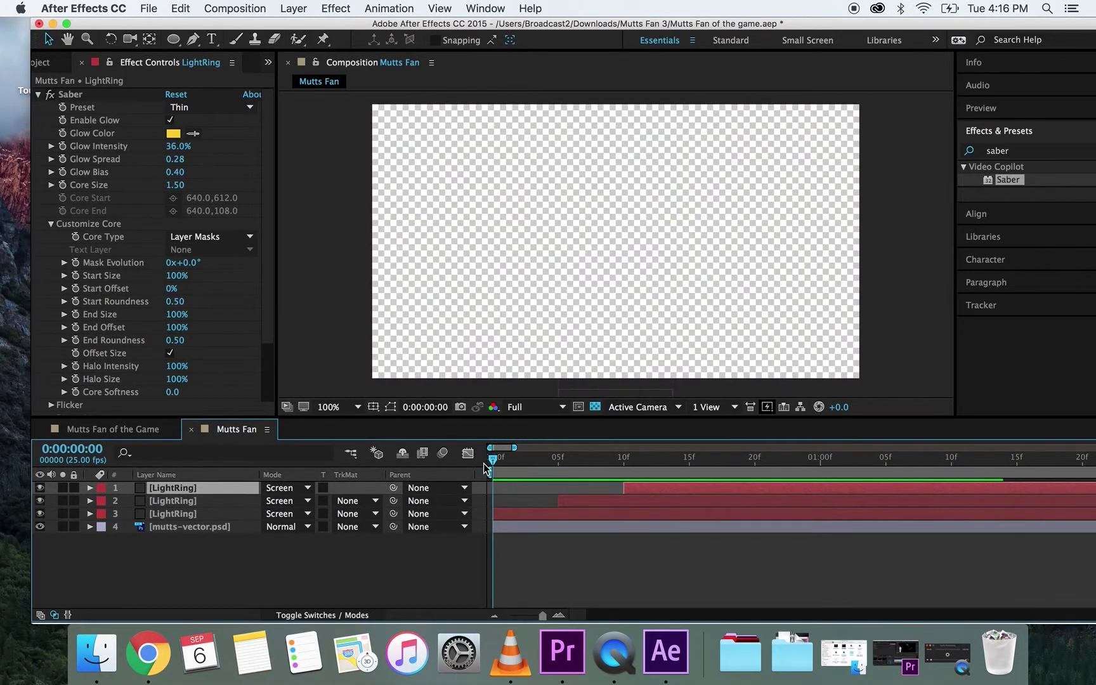
key("space")
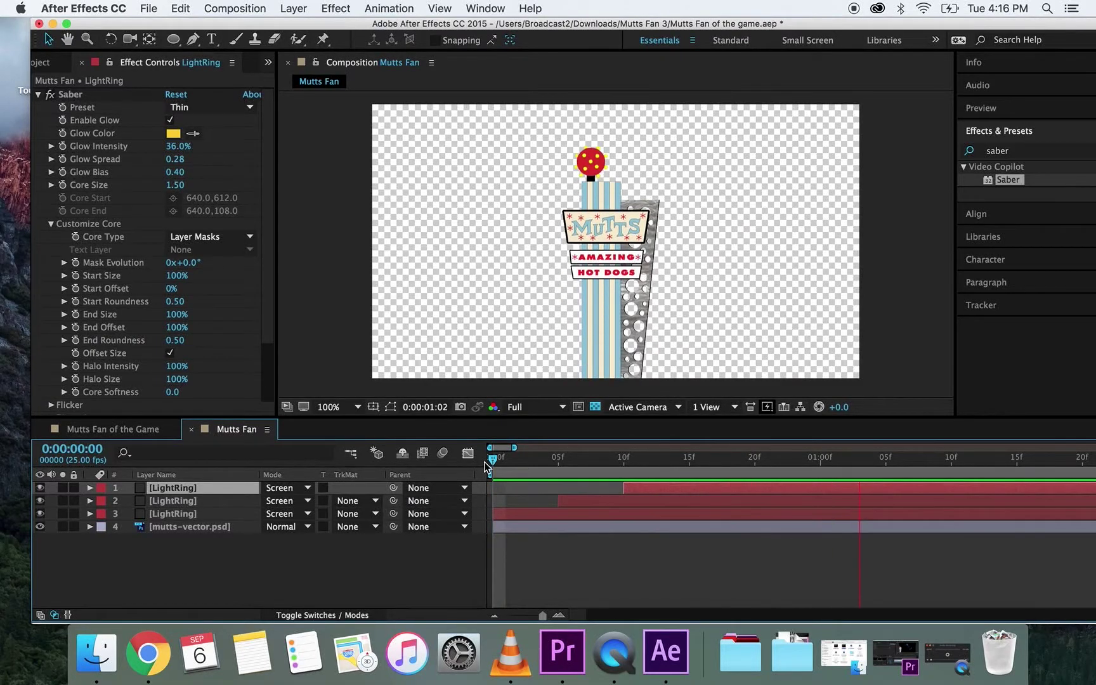
key("space")
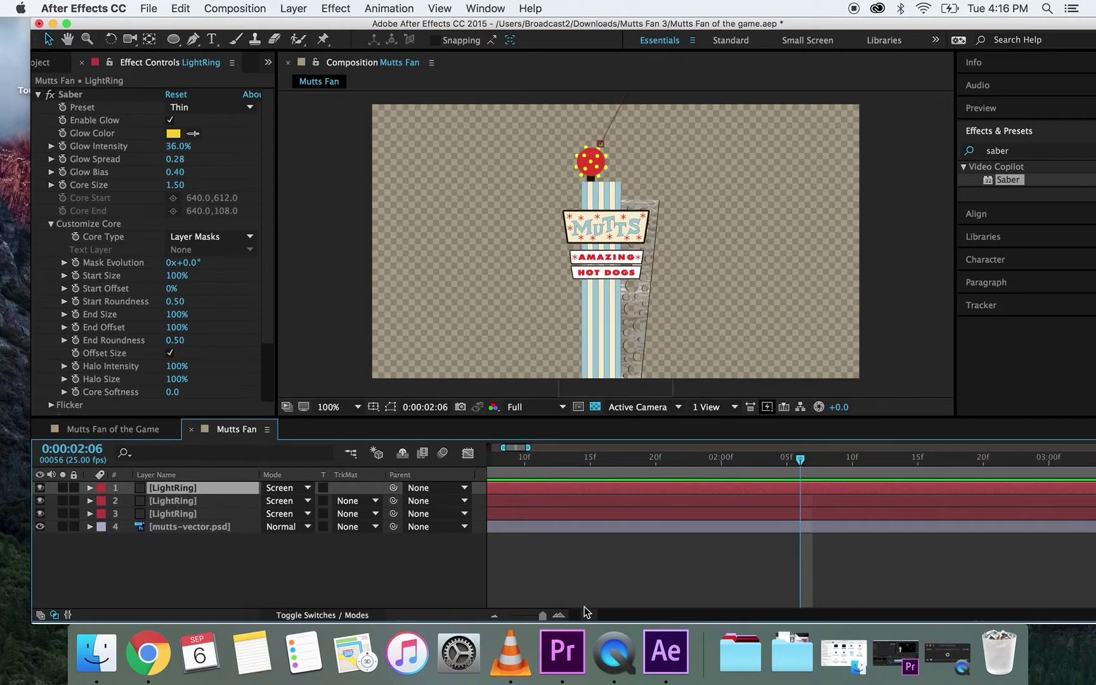
Move LightRing layer 2's start to frame 10 and layer 1's to frame 20, and preview the wider spacing.
left_click_drag(516, 448, 472, 455)
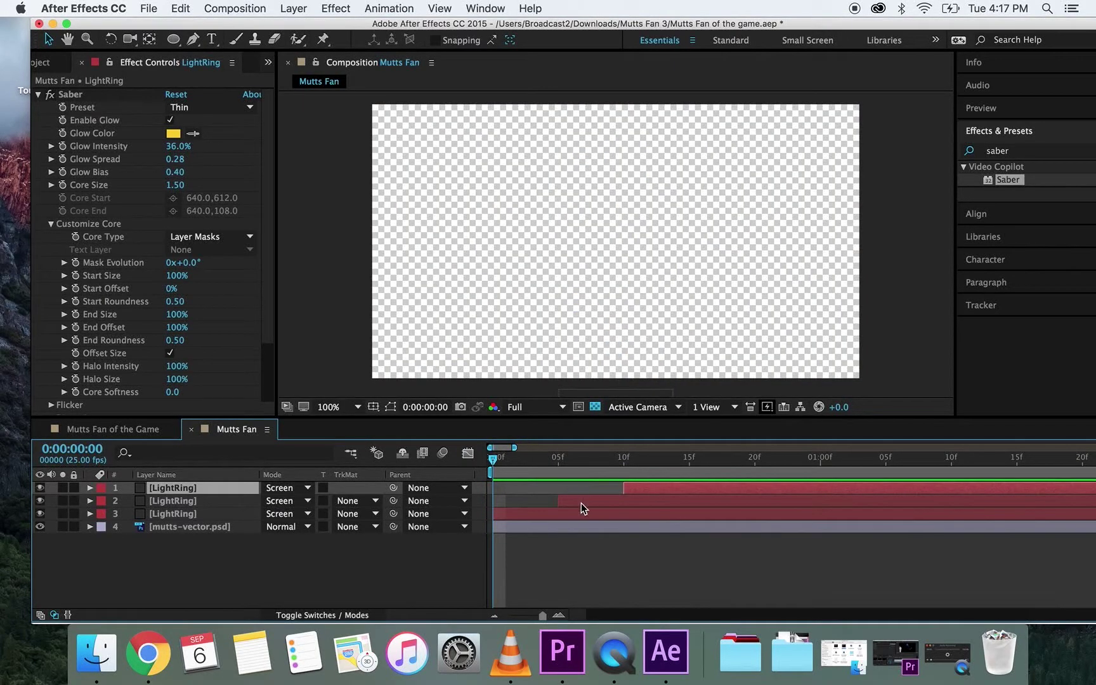
left_click_drag(582, 502, 785, 487)
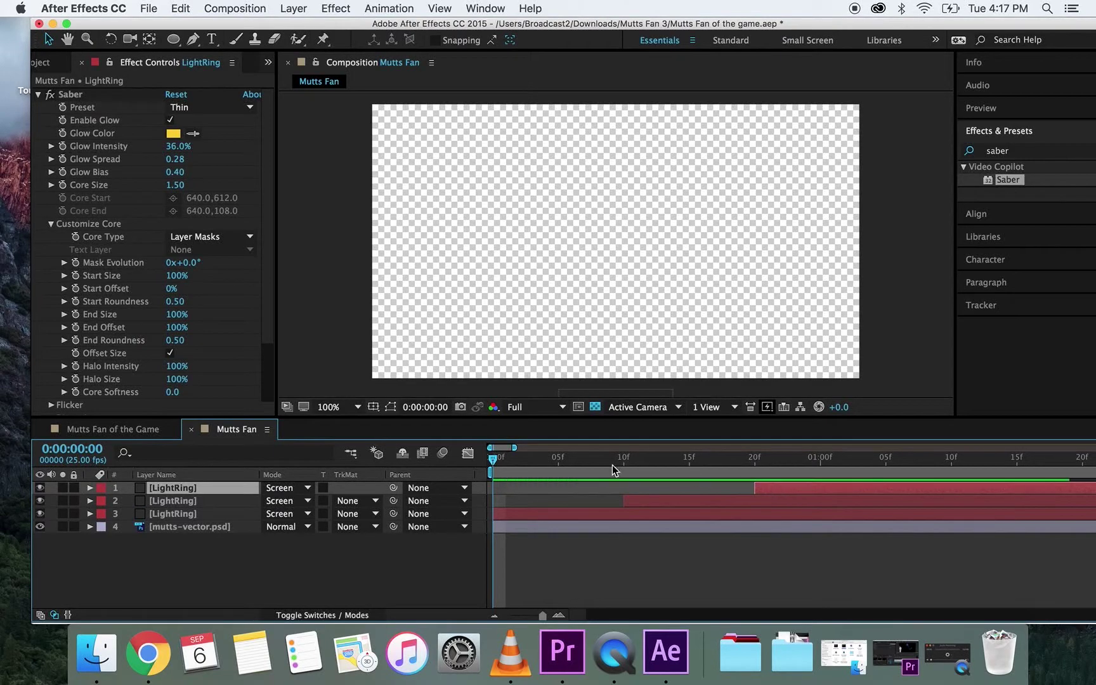
key("space")
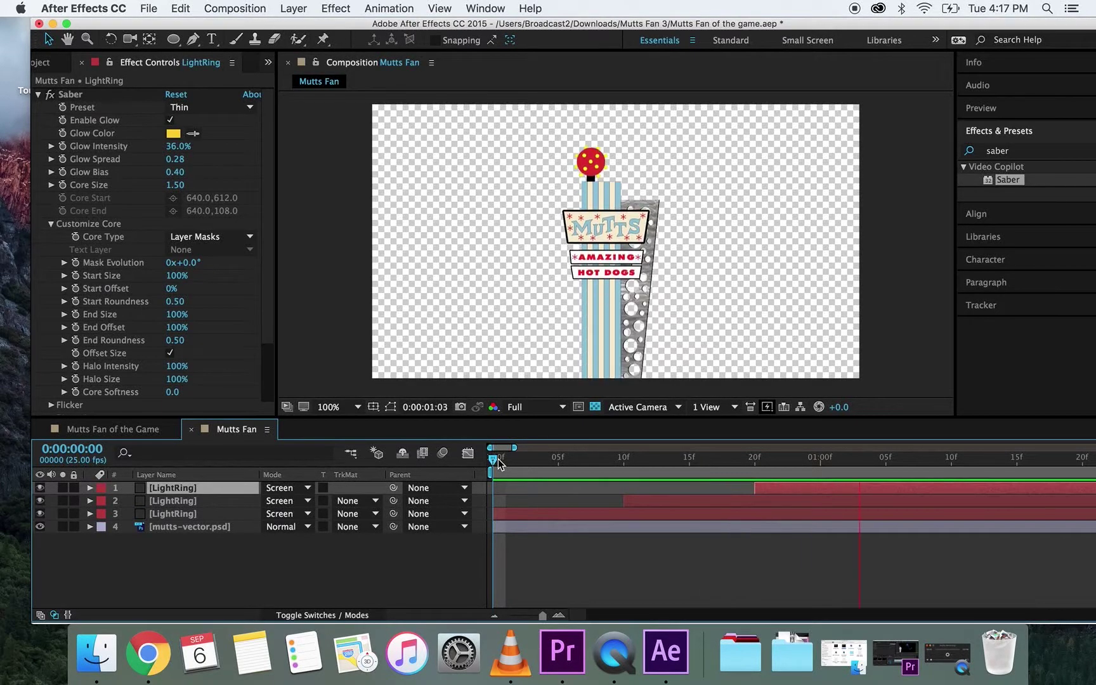
key("space")
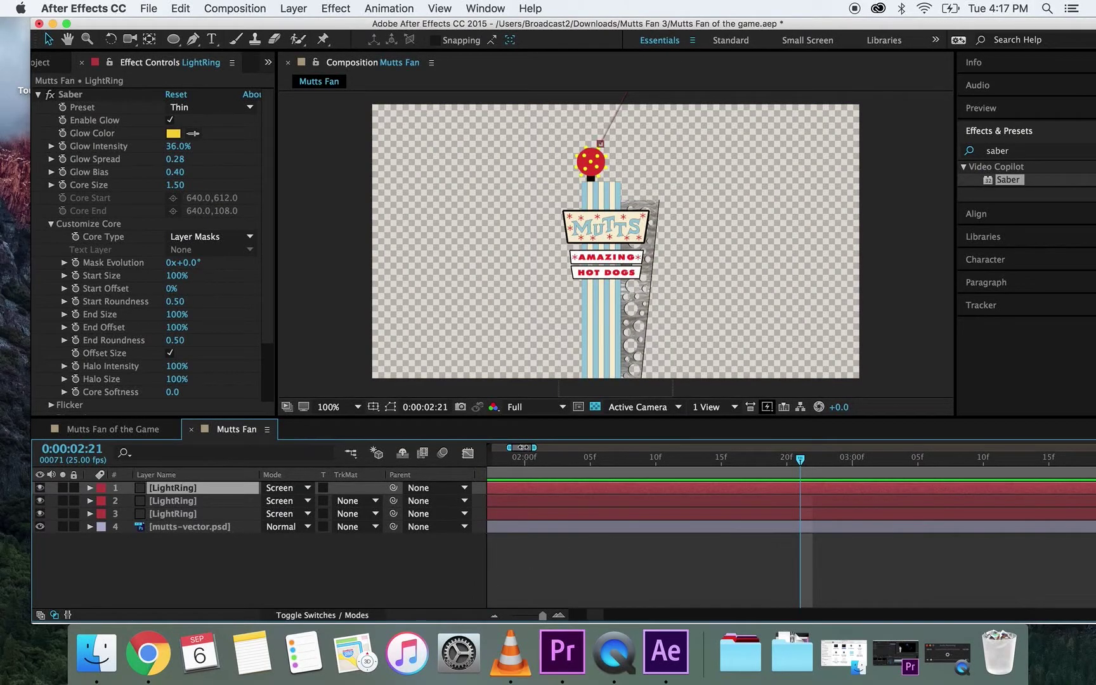
Start LightRing layer 2 at frame 15 and layer 1 at 0:00:01:05, and preview the rings from the beginning.
scroll(467, 455, "left", 5)
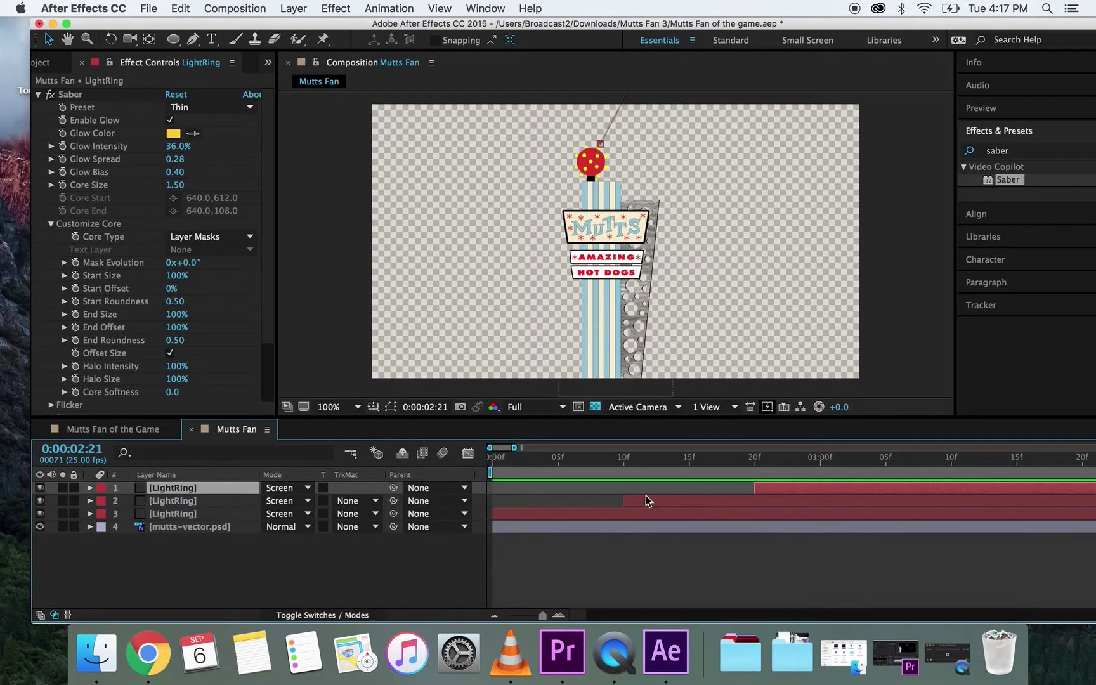
left_click_drag(645, 496, 900, 487)
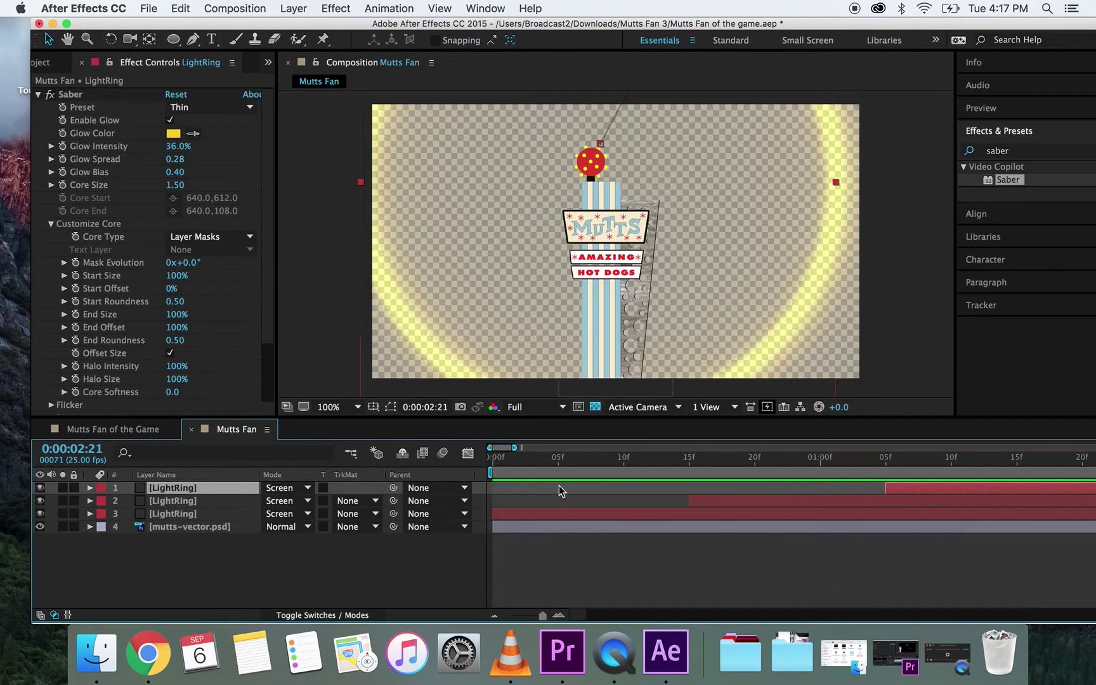
key("Home")
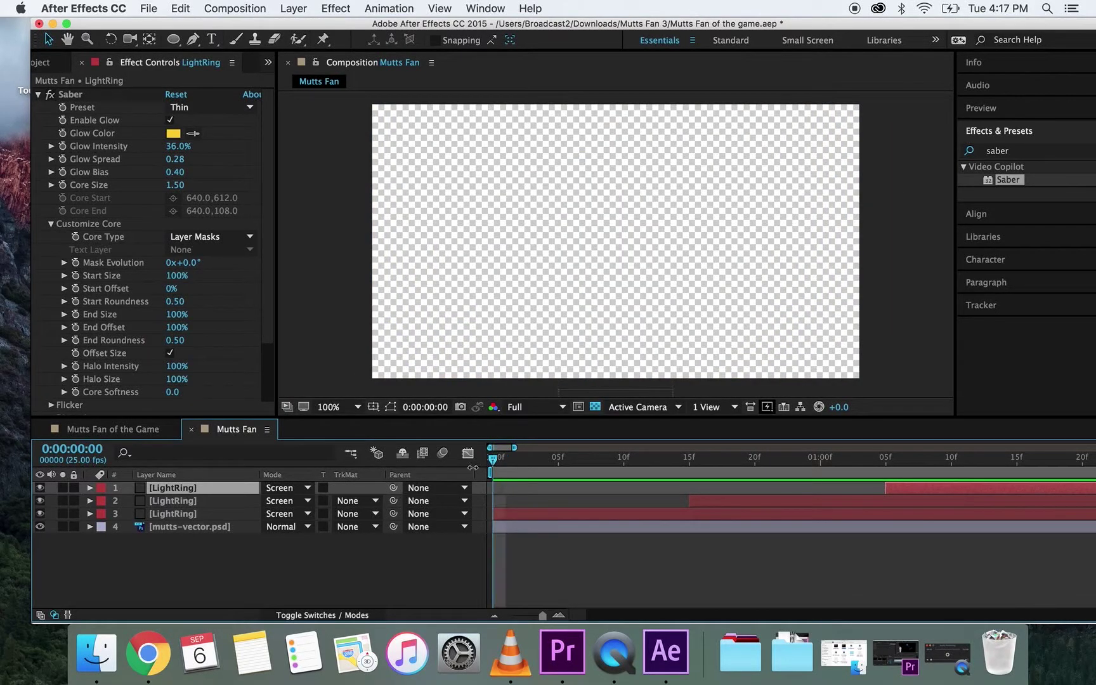
key("space")
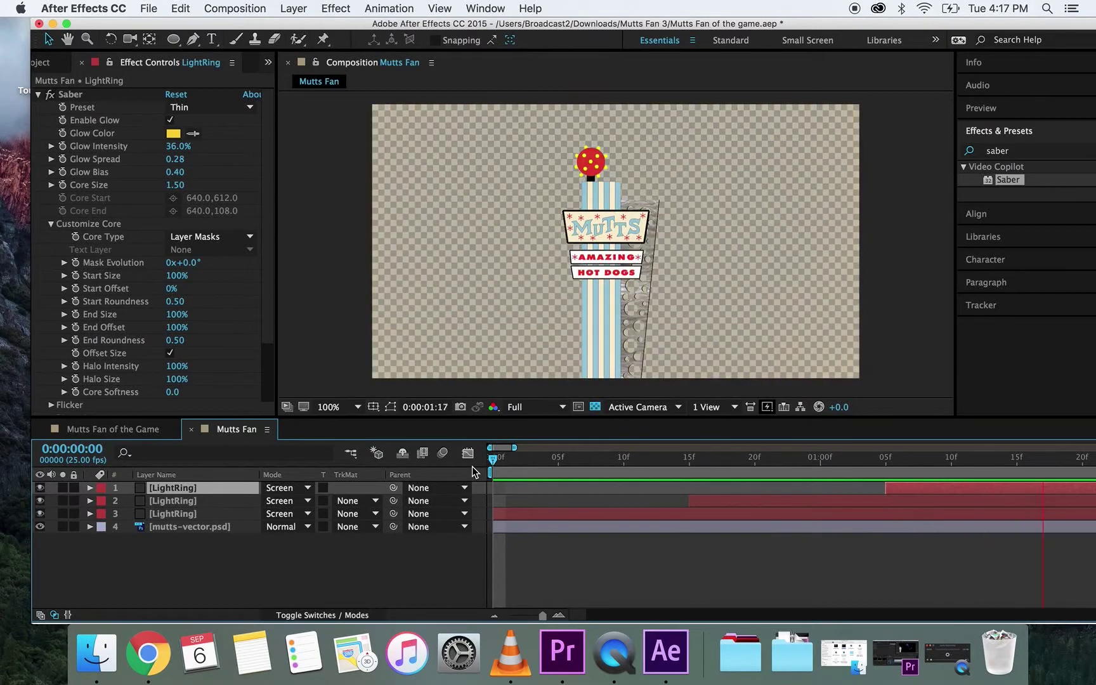
key("space")
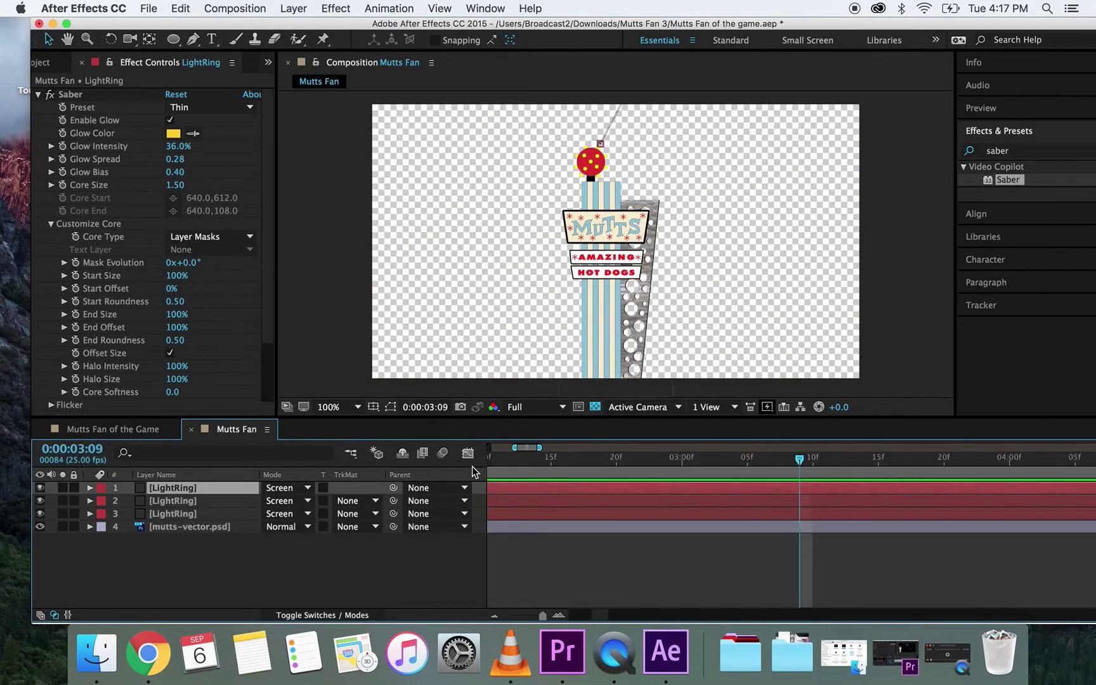
Add Ping Notification.wav above the light rings in the Mutts Fan composition, starting at about 0:00:01:04.
left_click(493, 615)
left_click(493, 615)
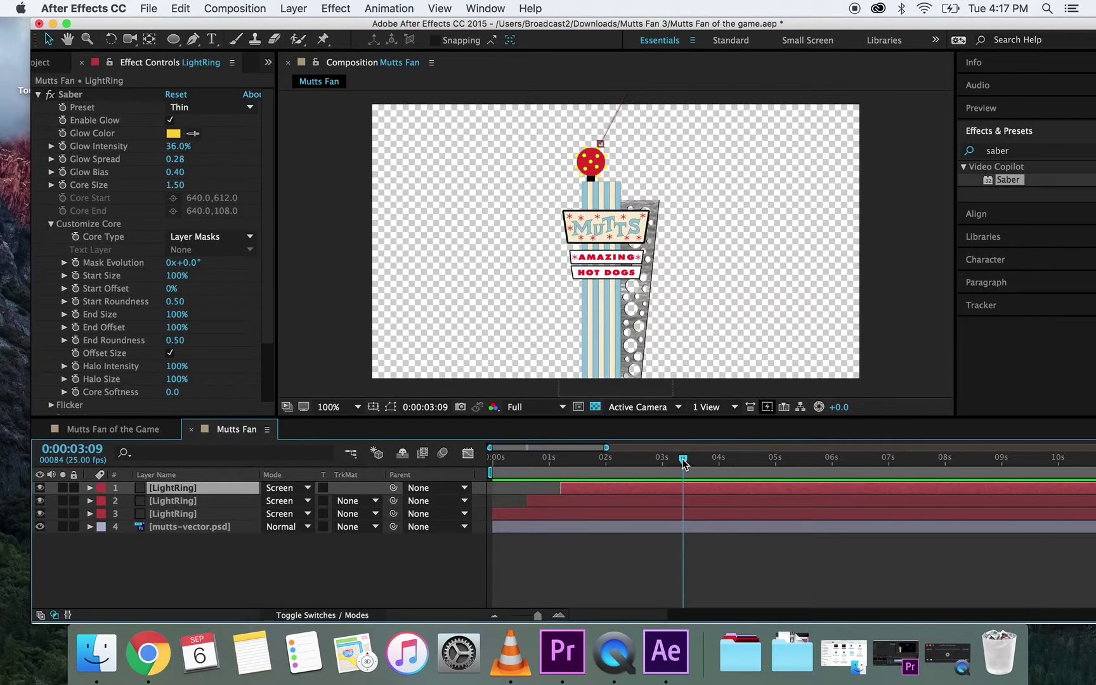
left_click_drag(683, 458, 422, 481)
left_click(48, 65)
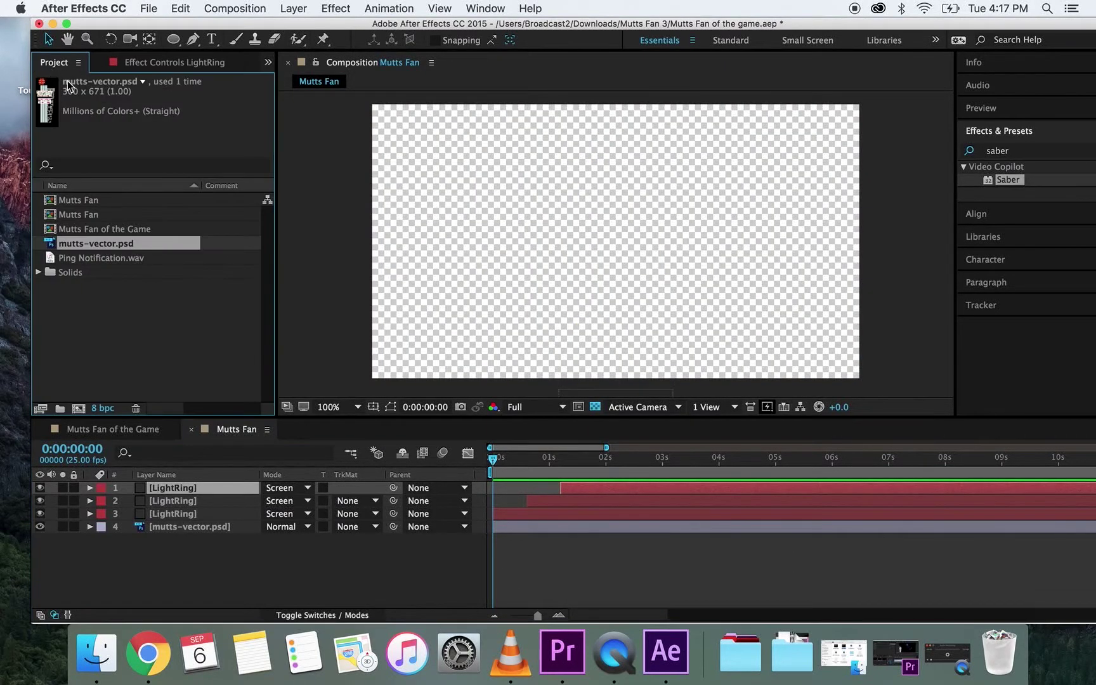
left_click_drag(105, 260, 553, 499)
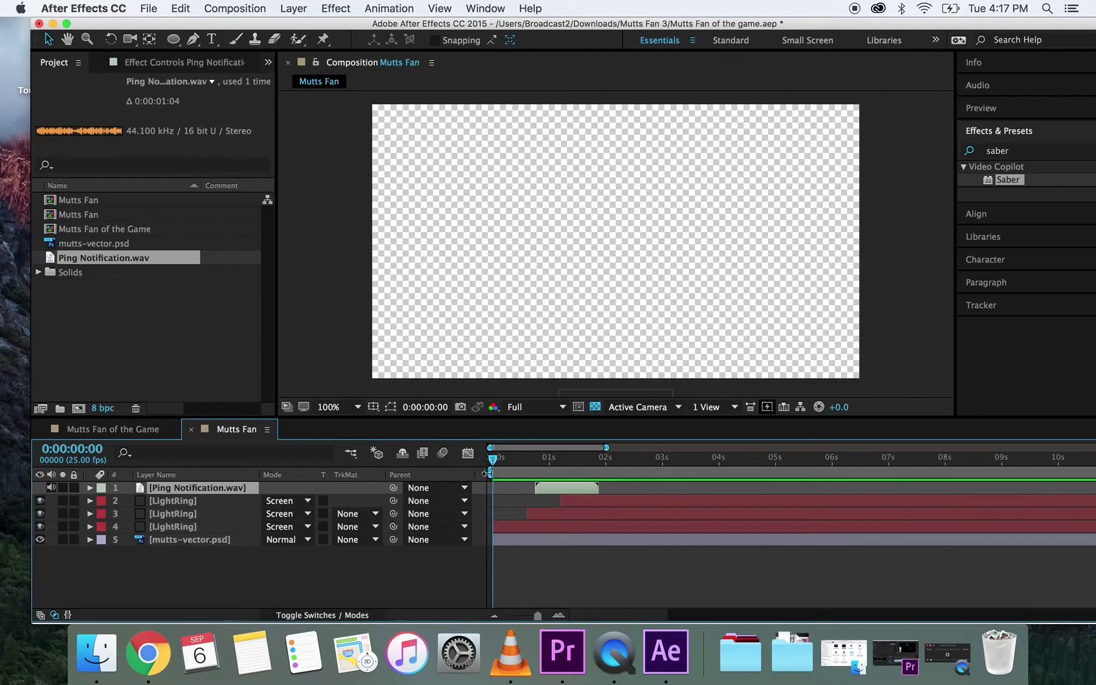
left_click_drag(495, 459, 580, 487)
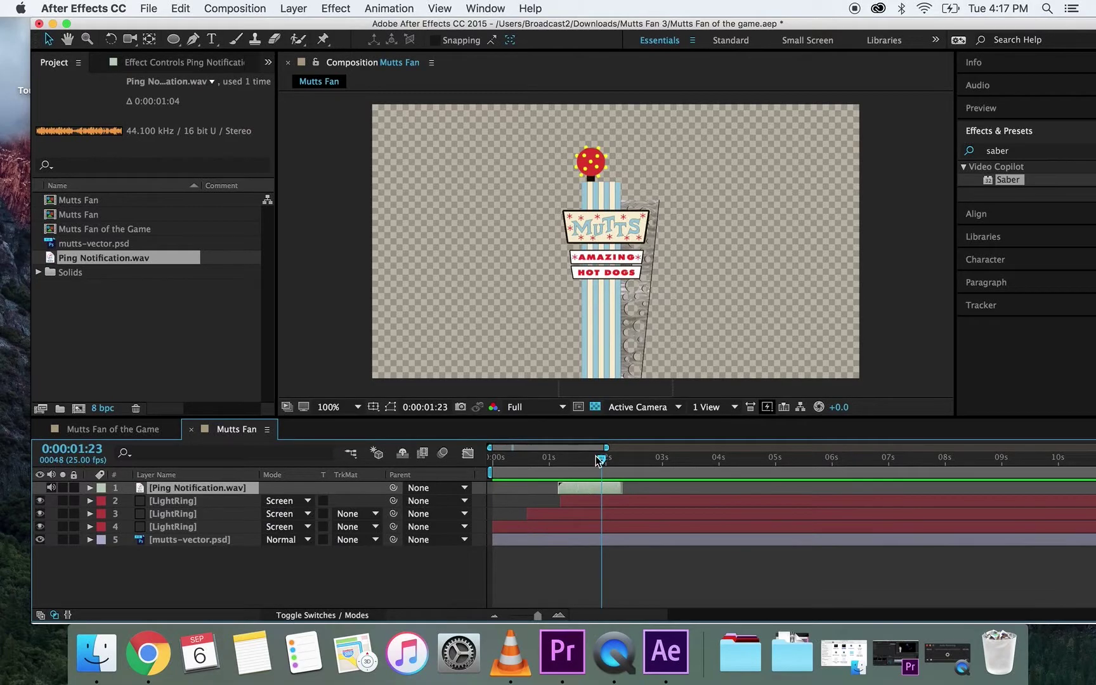
Align Ping Notification.wav to start at 0:00:01:11 with the help of its audio waveform, and preview the sound against the rings.
key("Page_Up")
key("Page_Up")
key("Page_Up")
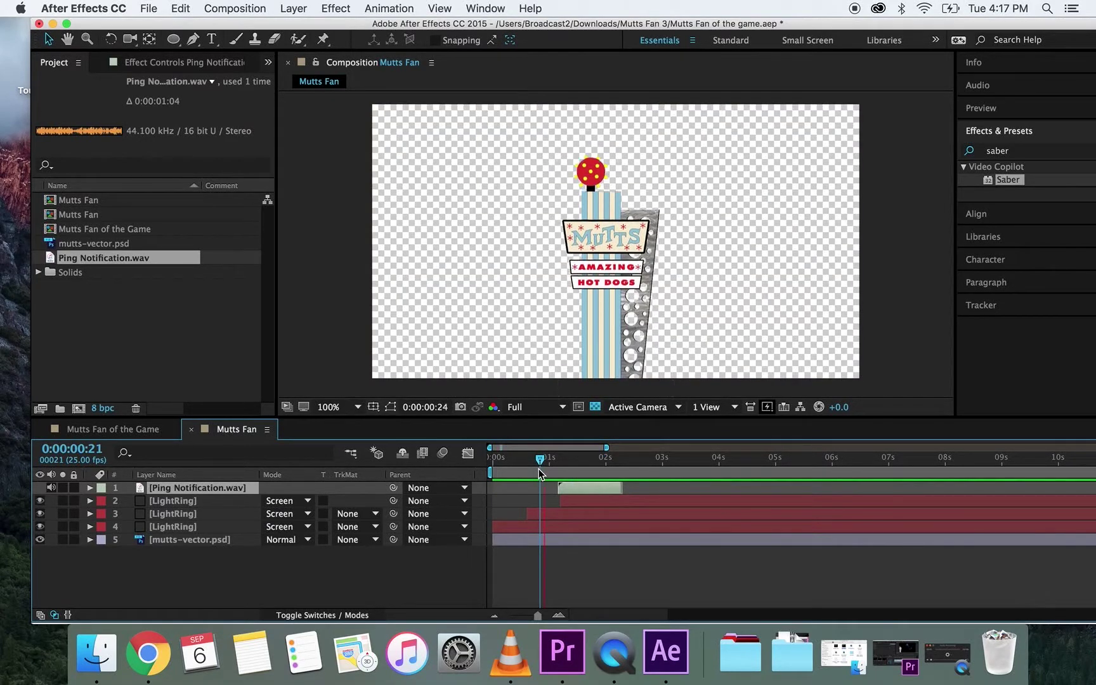
left_click_drag(574, 489, 573, 457)
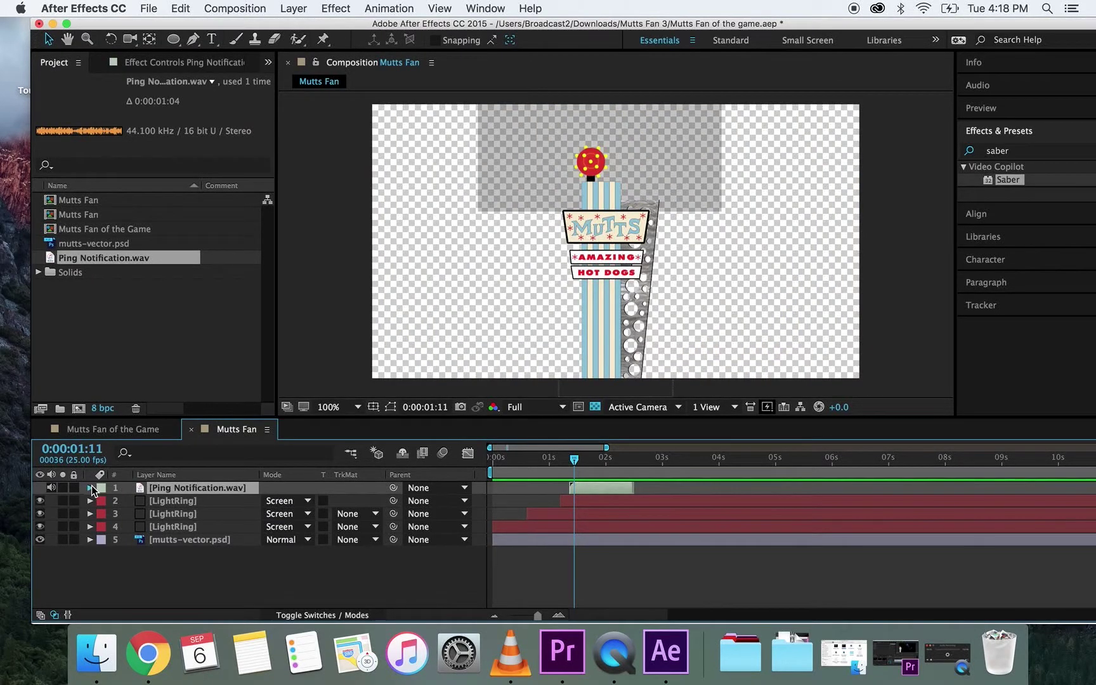
left_click(90, 488)
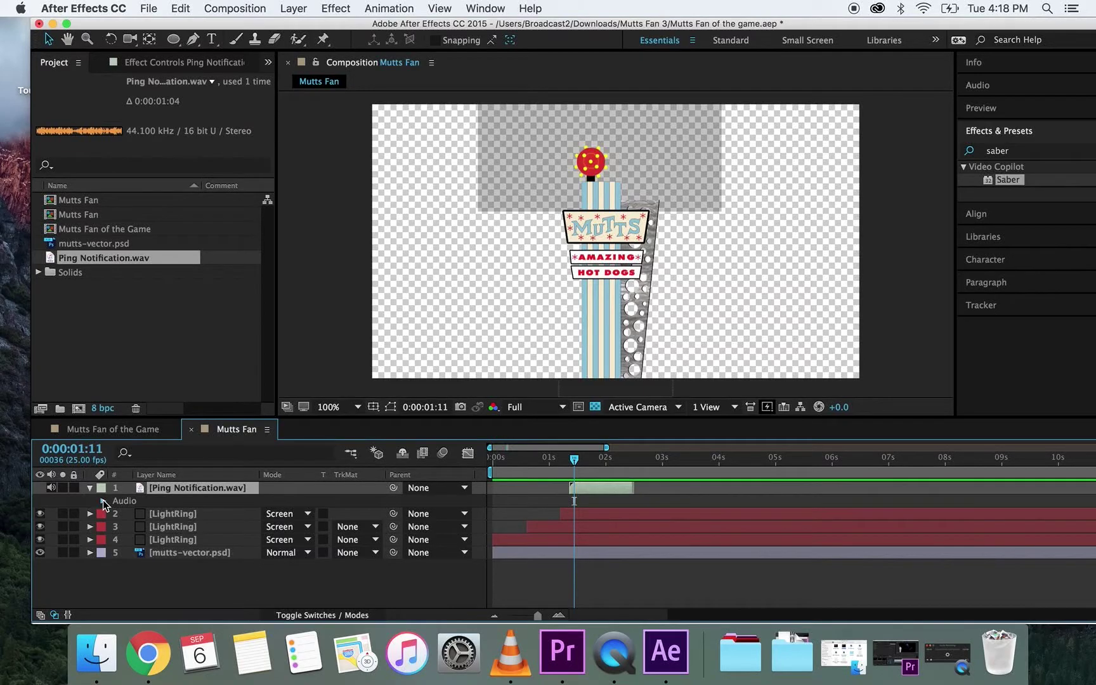
left_click(103, 499)
left_click(116, 527)
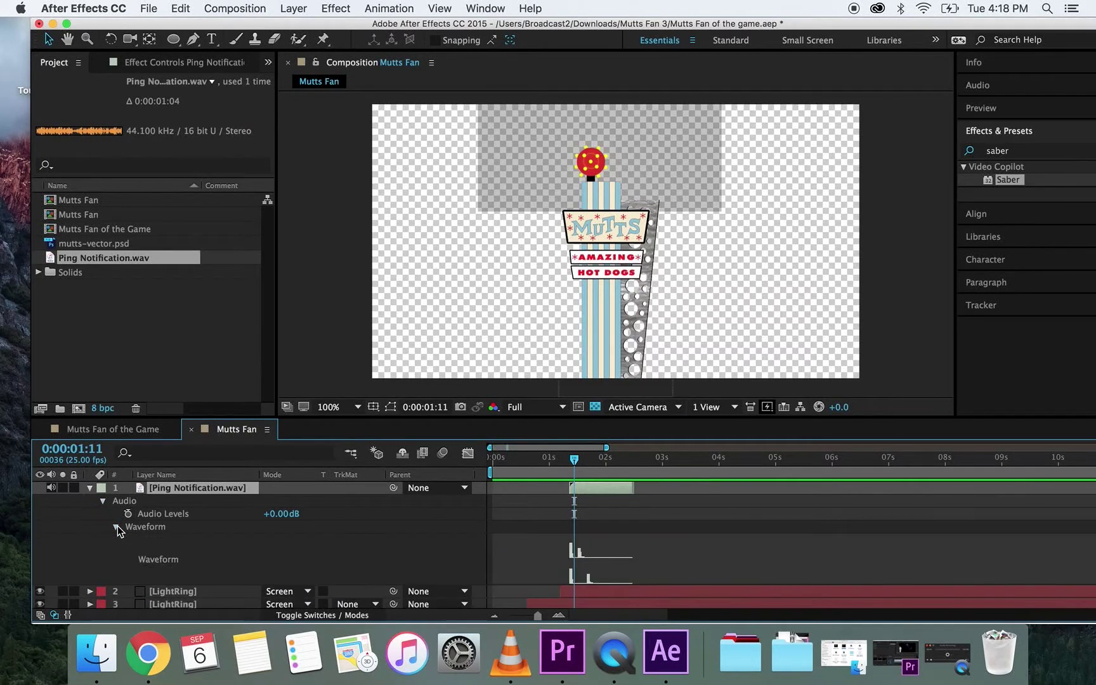
left_click_drag(574, 462, 609, 496)
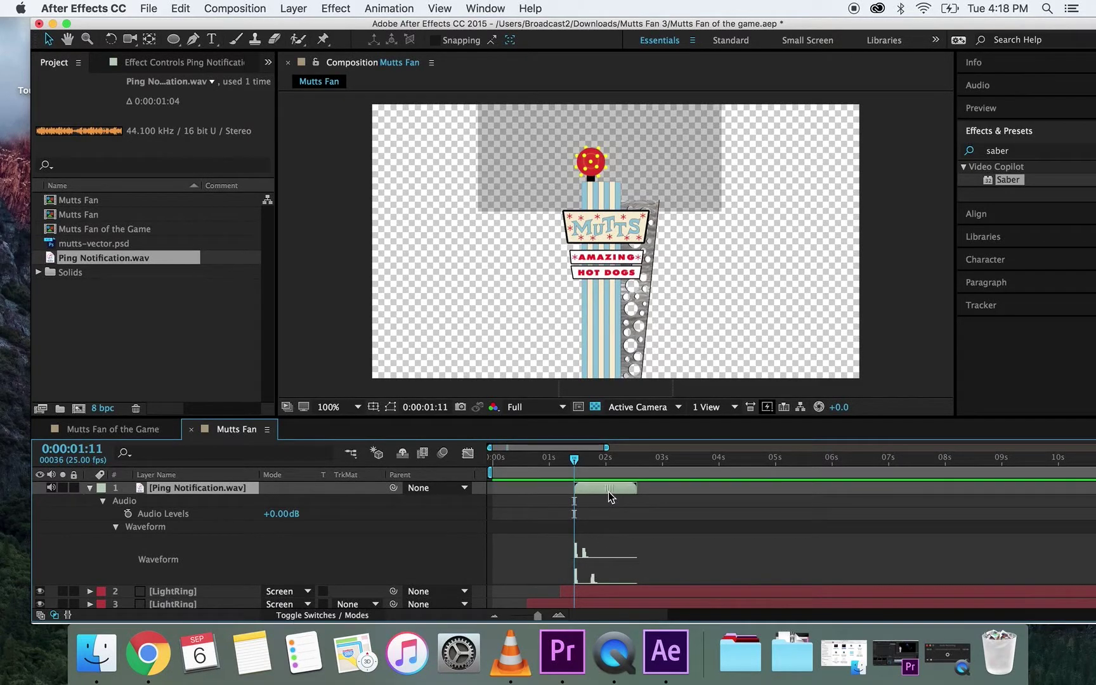
left_click_drag(573, 458, 556, 456)
key("space")
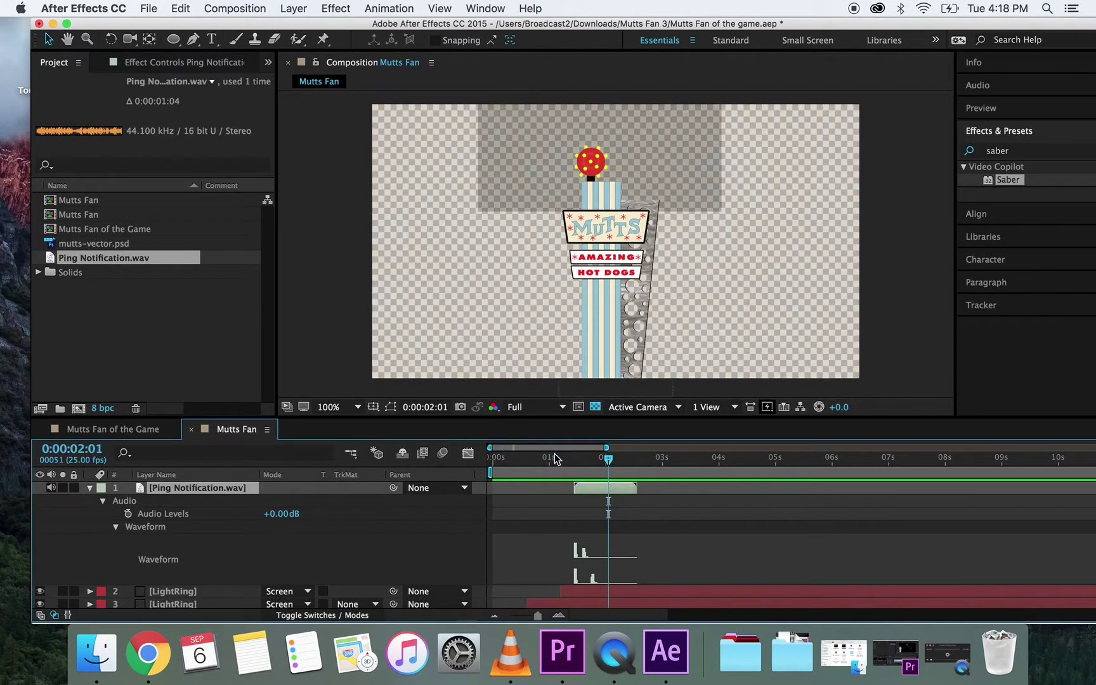
Collapse Ping Notification.wav's audio properties and duplicate the layer twice.
left_click(90, 488)
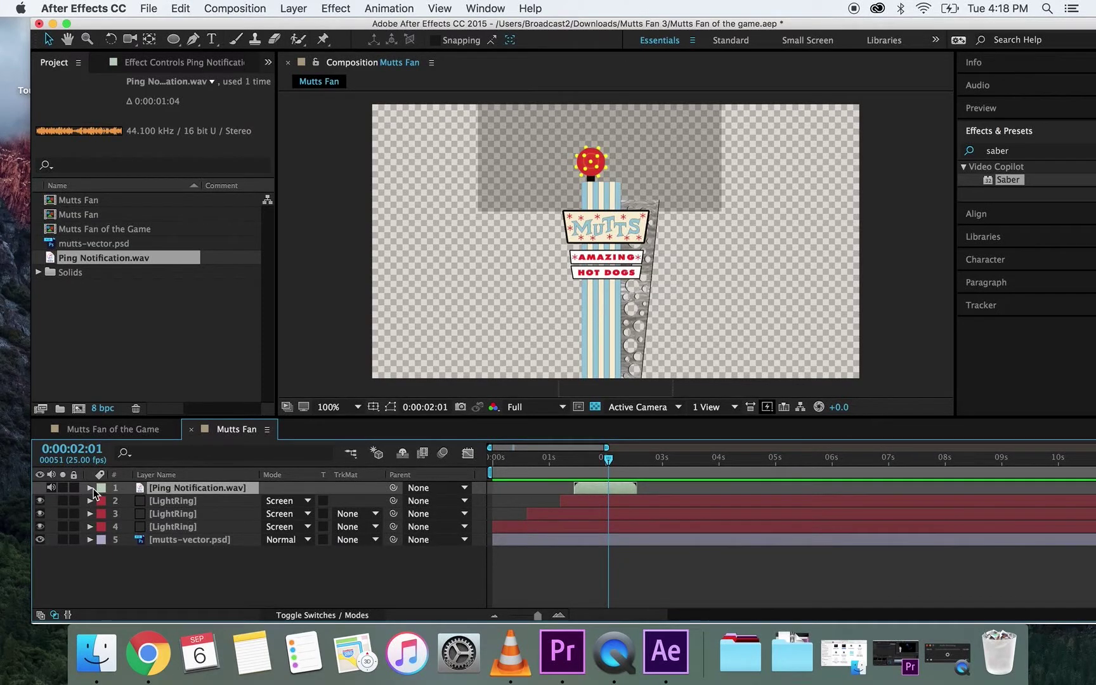
key("super+d")
key("super+d")
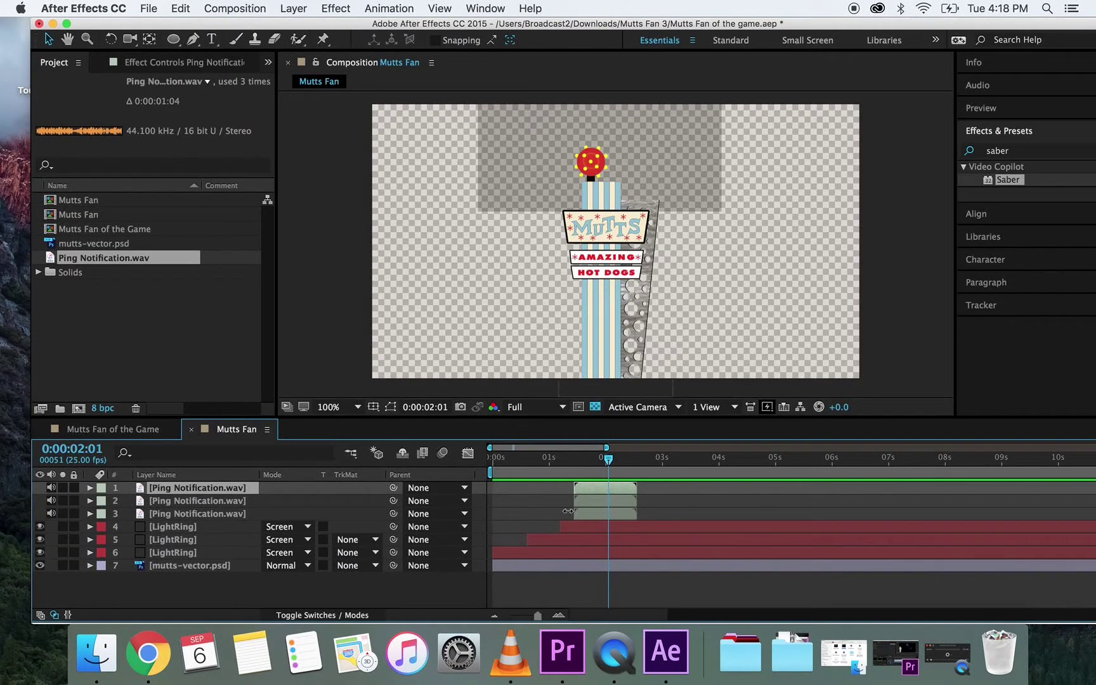
Stagger the Ping Notification.wav copies, starting layer 2 at 0:00:02:01 and layer 1 at 0:00:02:11.
left_click(558, 614)
left_click(558, 615)
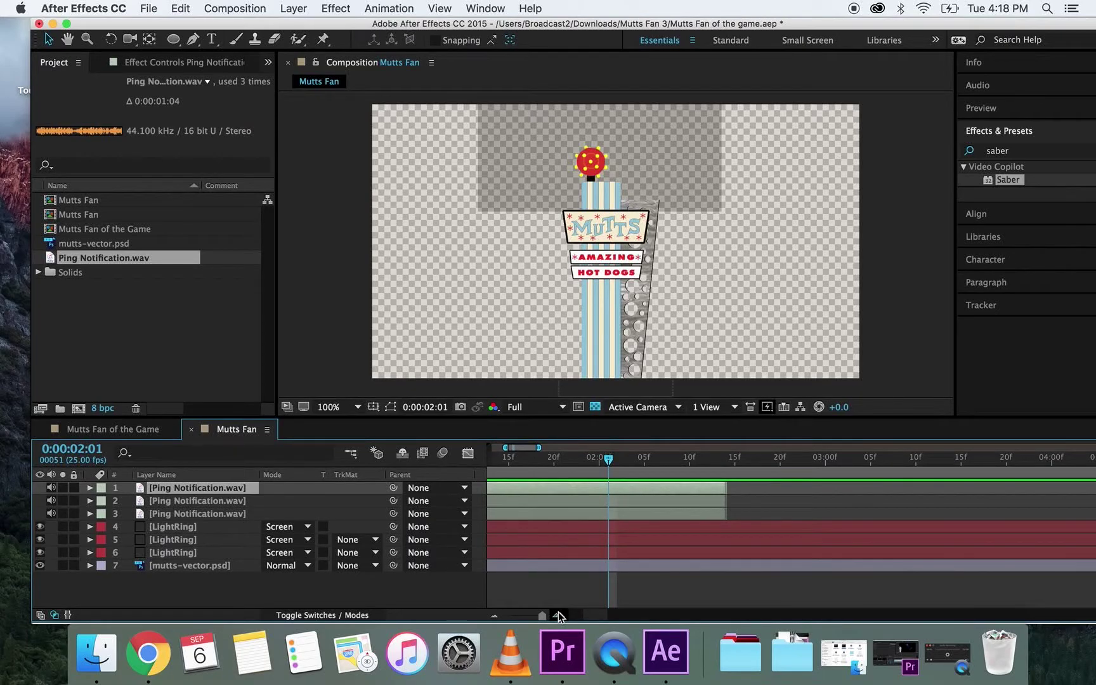
left_click_drag(532, 449, 528, 451)
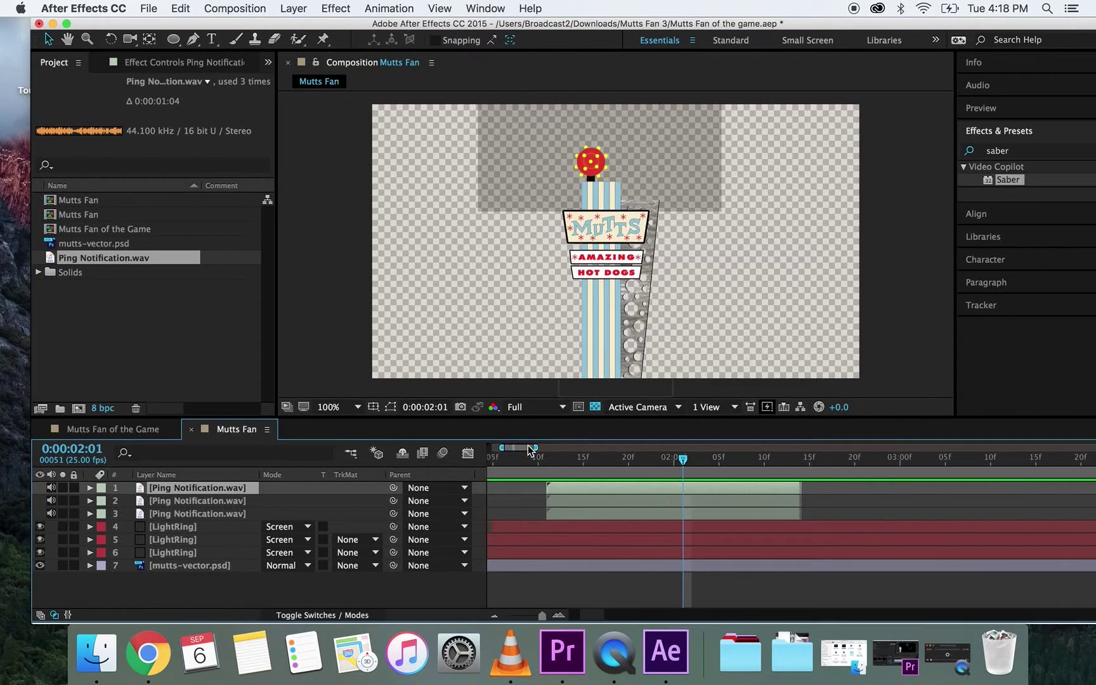
left_click_drag(574, 501, 707, 493)
left_click_drag(639, 489, 774, 488)
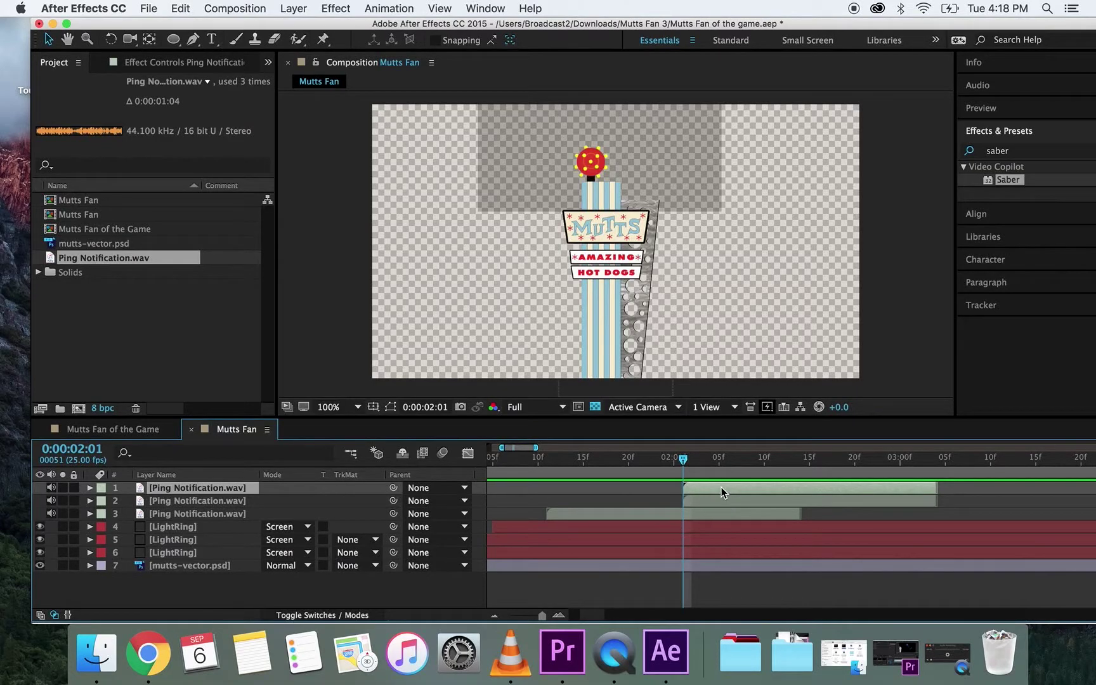
left_click_drag(721, 487, 818, 489)
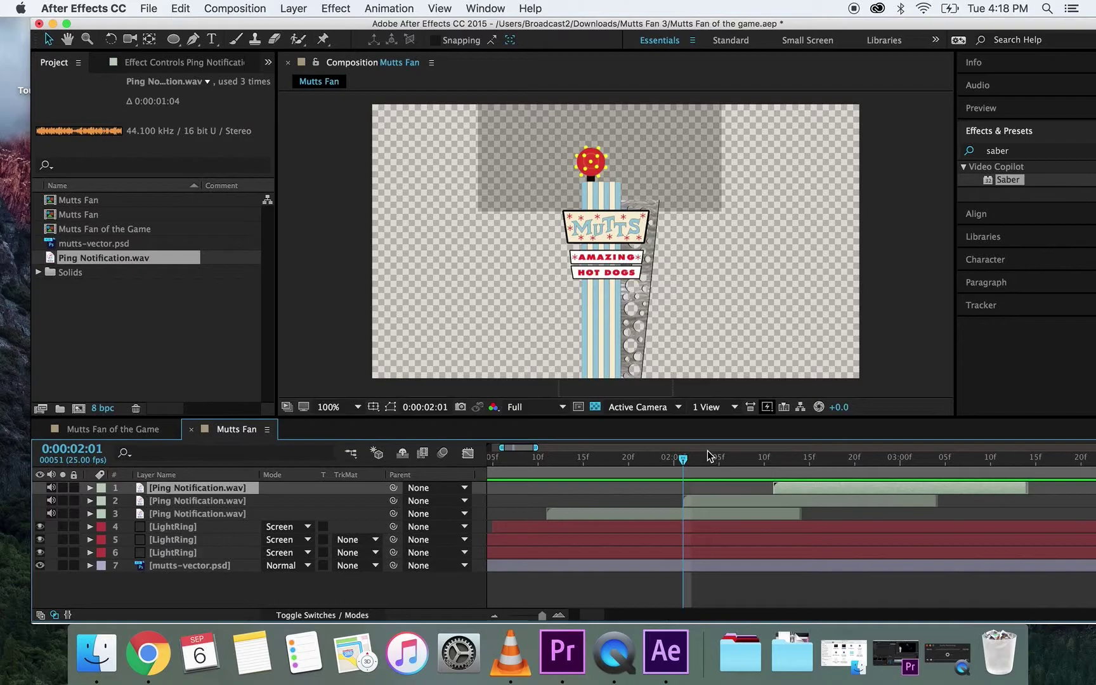
Shift the top Ping Notification.wav layer to start at about 0:00:02:13 and preview the sounds against the light rings.
mouse_move(683, 458)
left_mouse_down()
mouse_move(708, 457)
mouse_move(700, 457)
left_mouse_up()
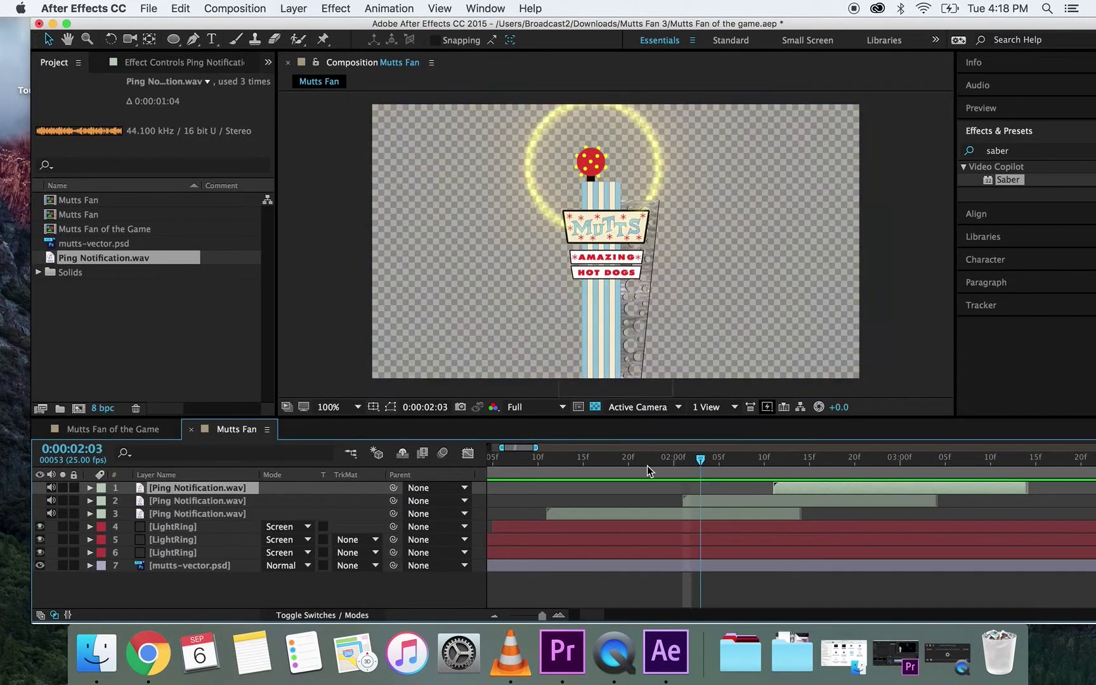
key("Home")
key("space")
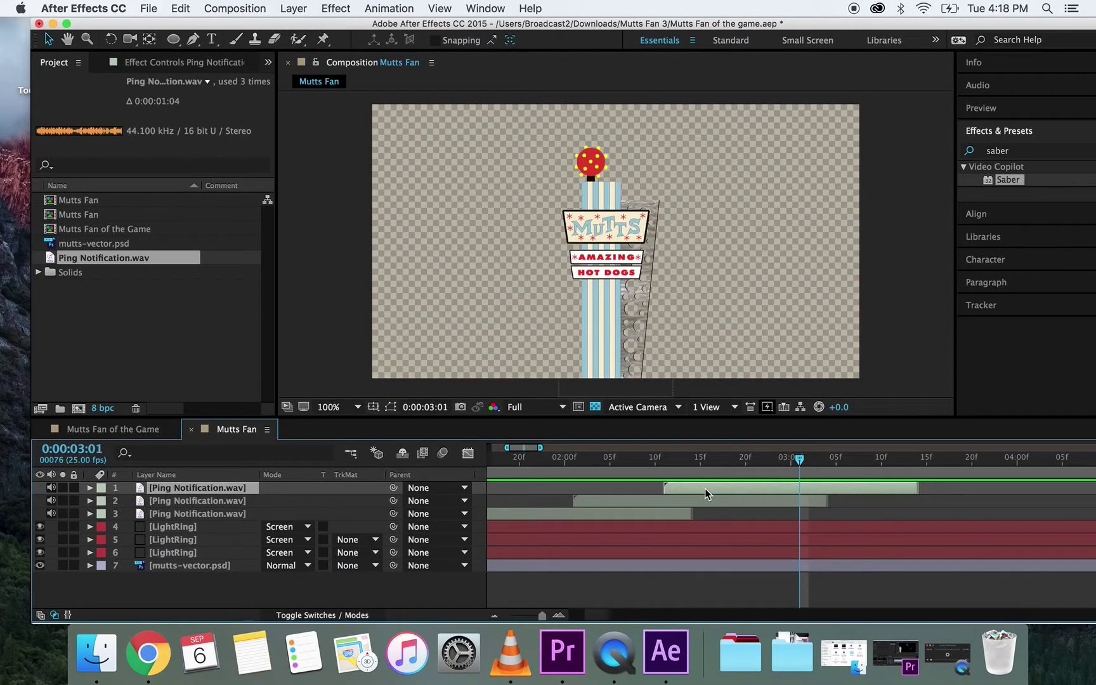
left_click_drag(704, 488, 722, 488)
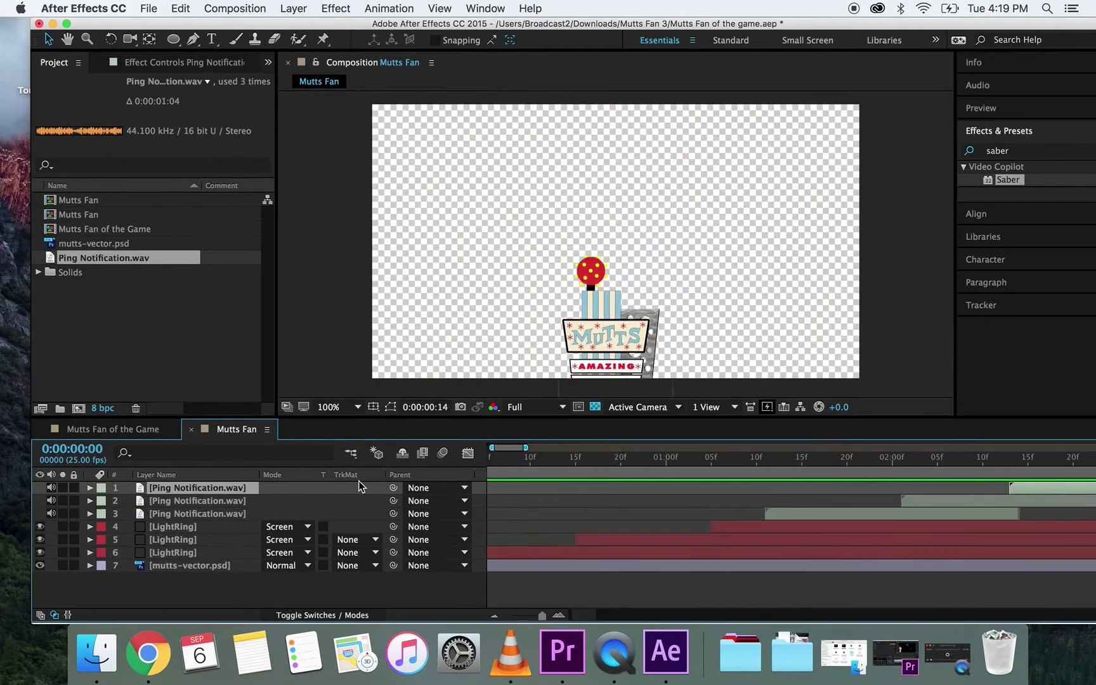
key("space")
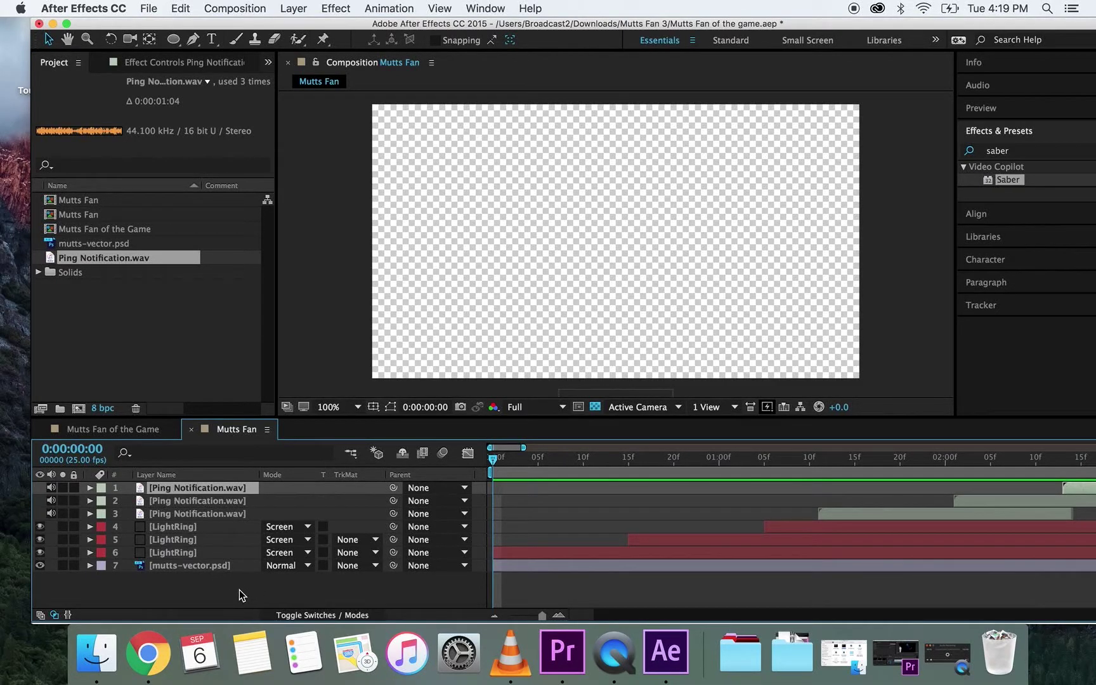
Add a text layer reading "Mutts Fan of the Game" to the Mutts Fan composition, with the current time at 0:00:04:00.
left_click_drag(491, 459, 1089, 524)
left_click(492, 617)
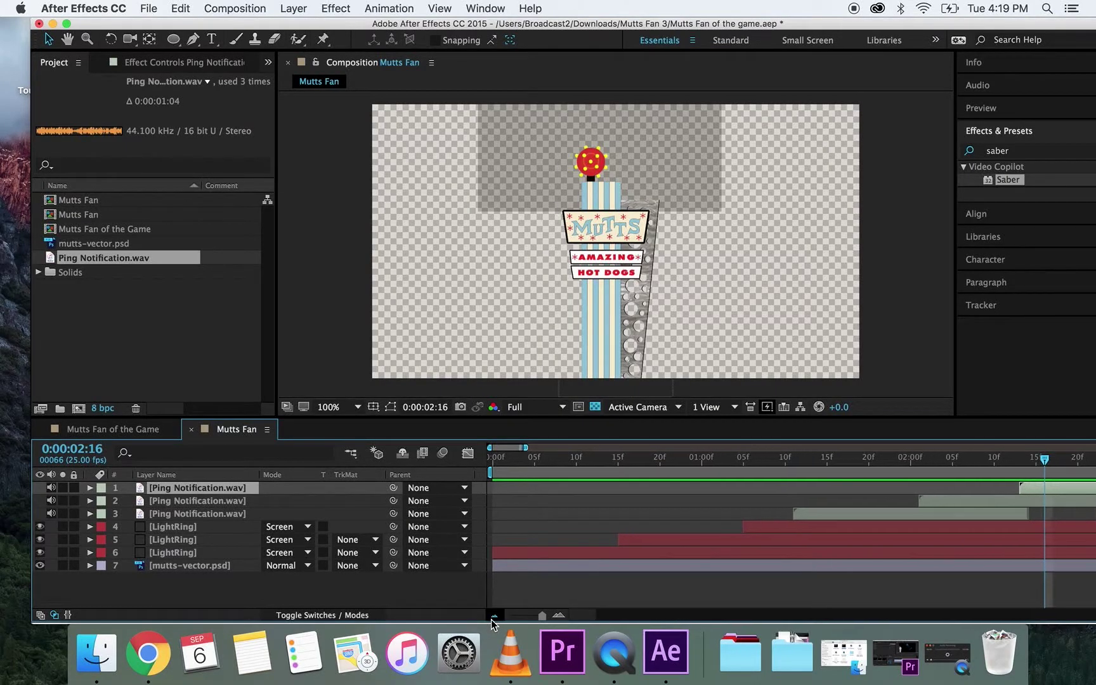
left_click(492, 617)
left_click(492, 617)
left_click_drag(711, 459, 825, 468)
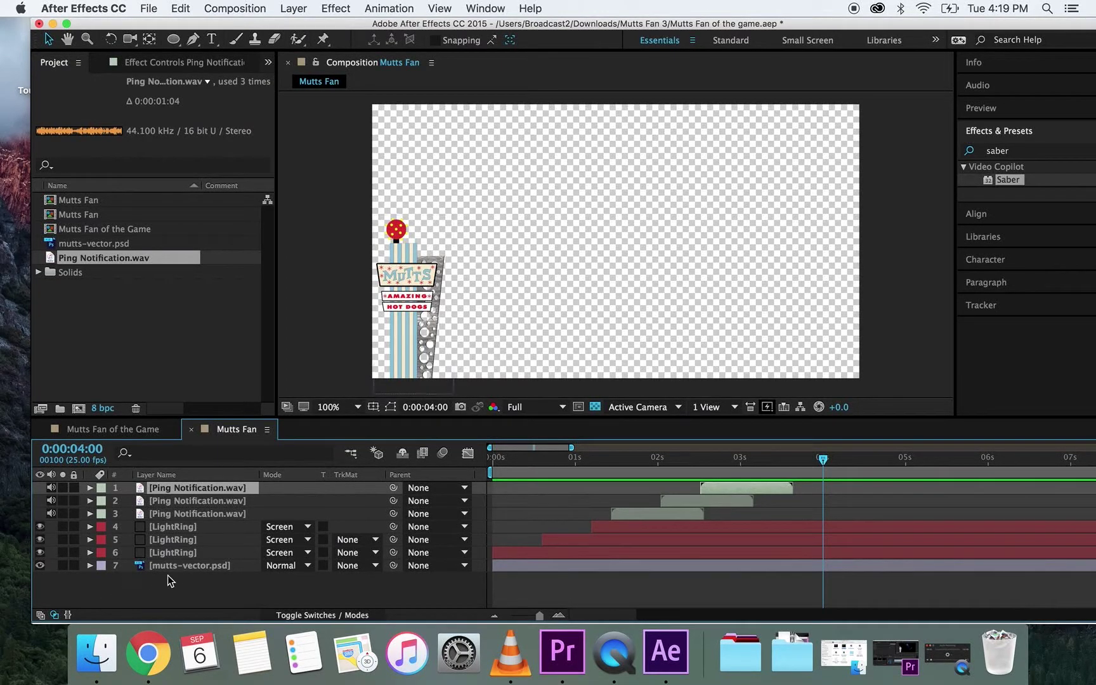
left_click(130, 591)
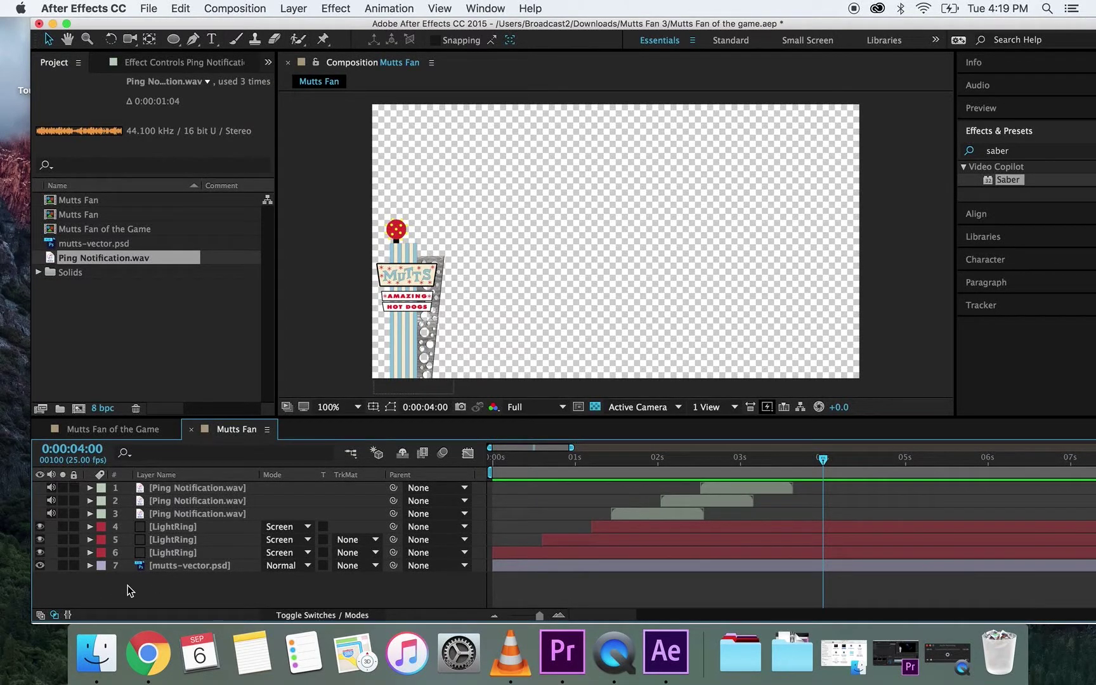
right_click(130, 591)
mouse_move(202, 480)
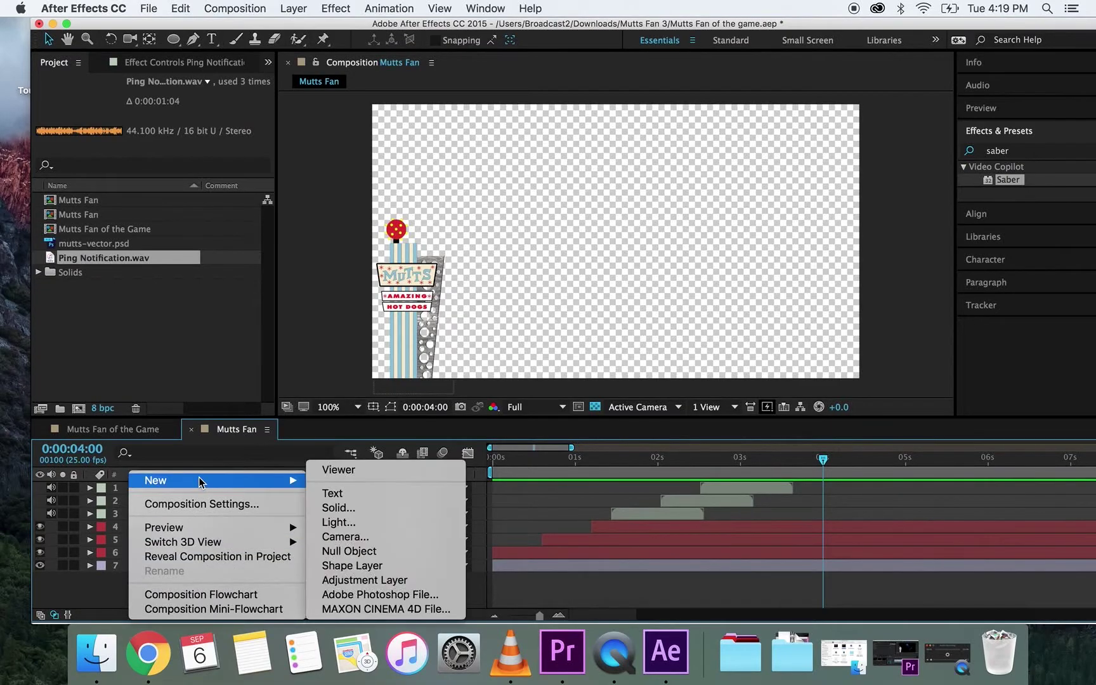
left_click(342, 493)
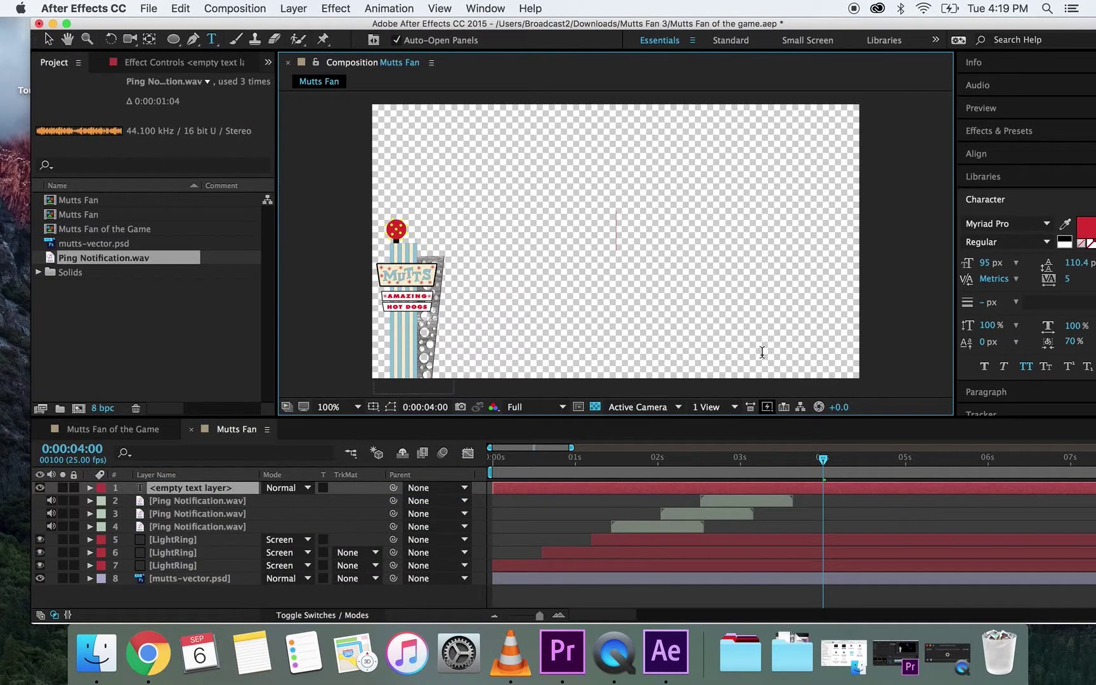
type("MUTTS FA")
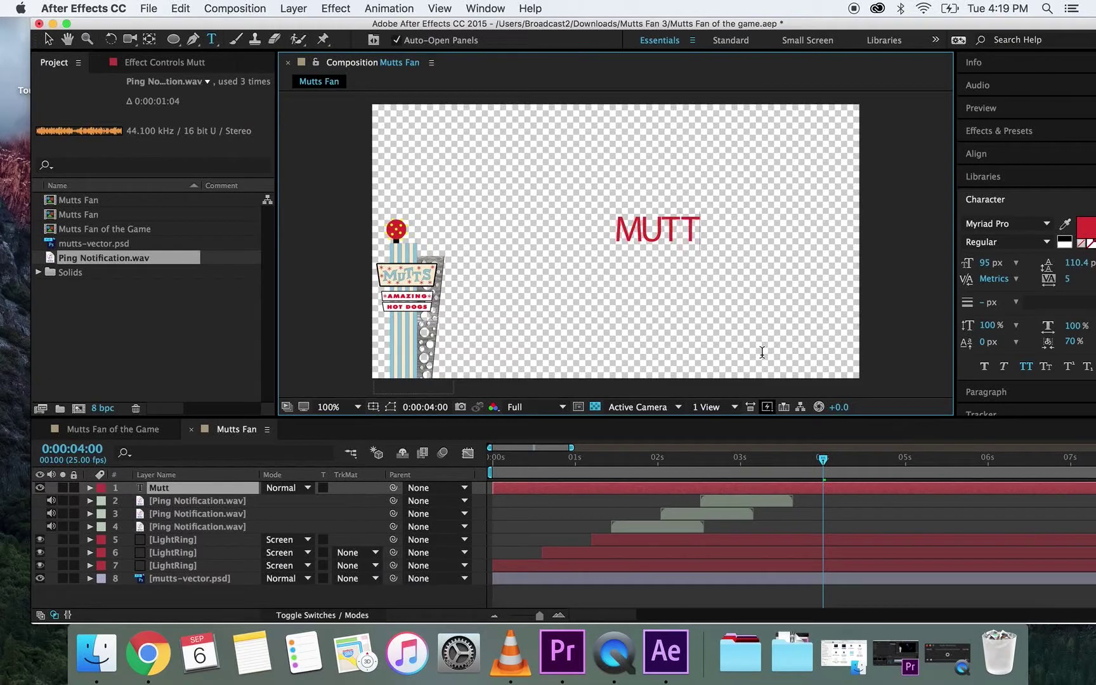
type("n of the Game")
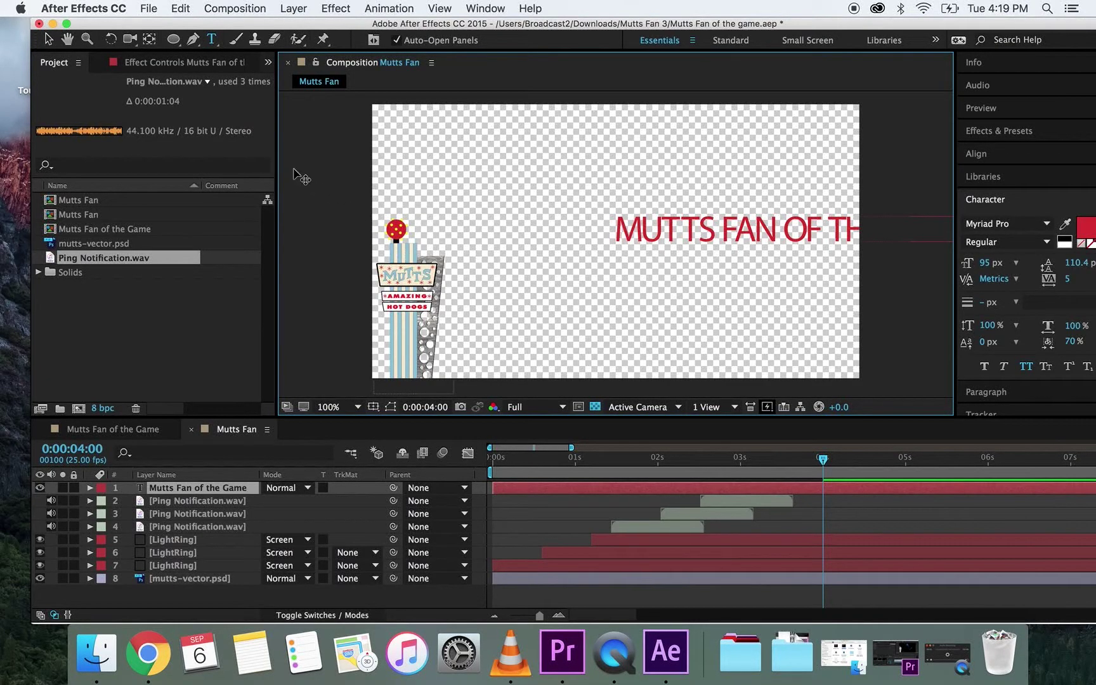
Place the title text low in the frame beside the Mutts sign and set its horizontal scale to 108%.
left_click(47, 40)
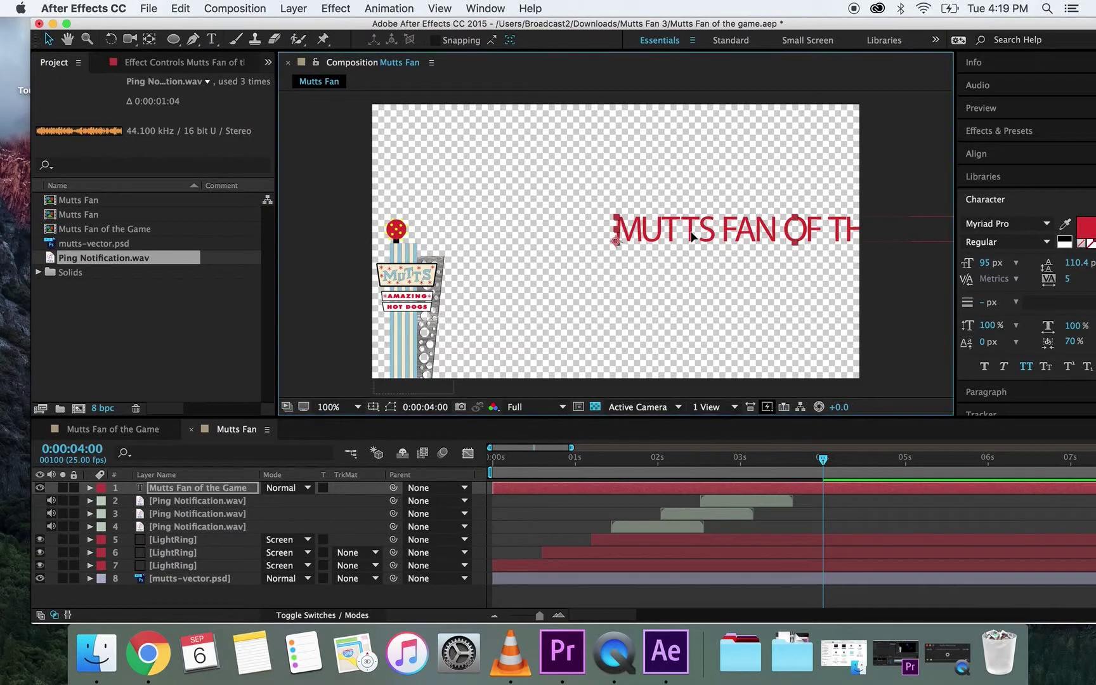
left_click_drag(694, 236, 538, 357)
left_click_drag(864, 26, 835, 26)
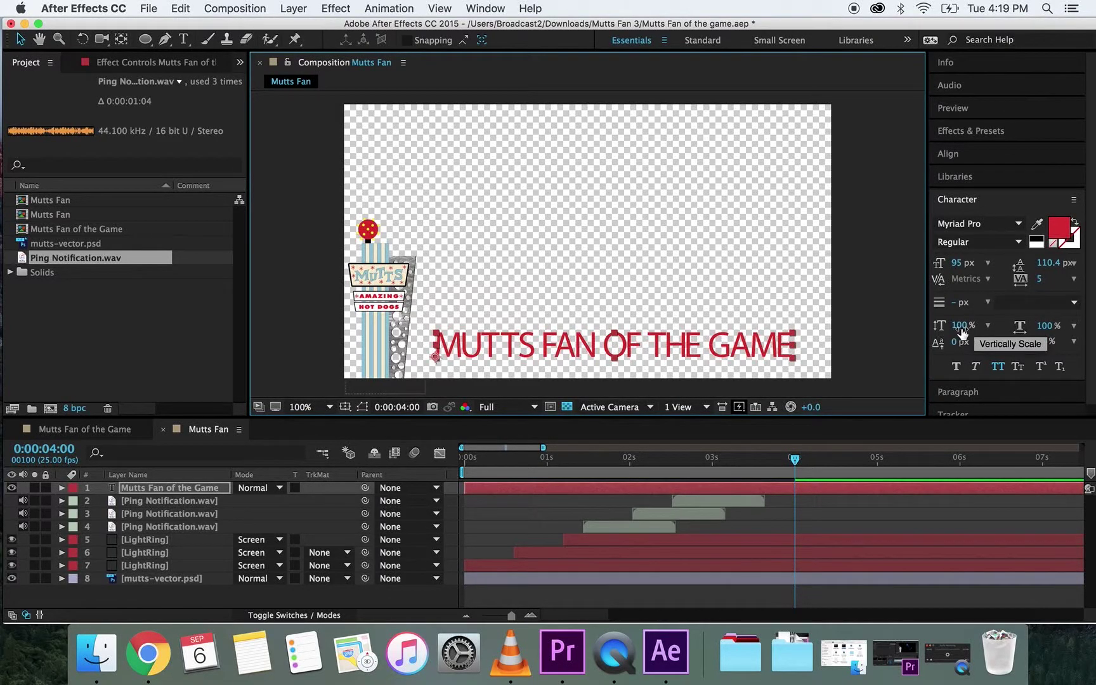
left_click(1043, 326)
left_click_drag(1043, 332, 1052, 333)
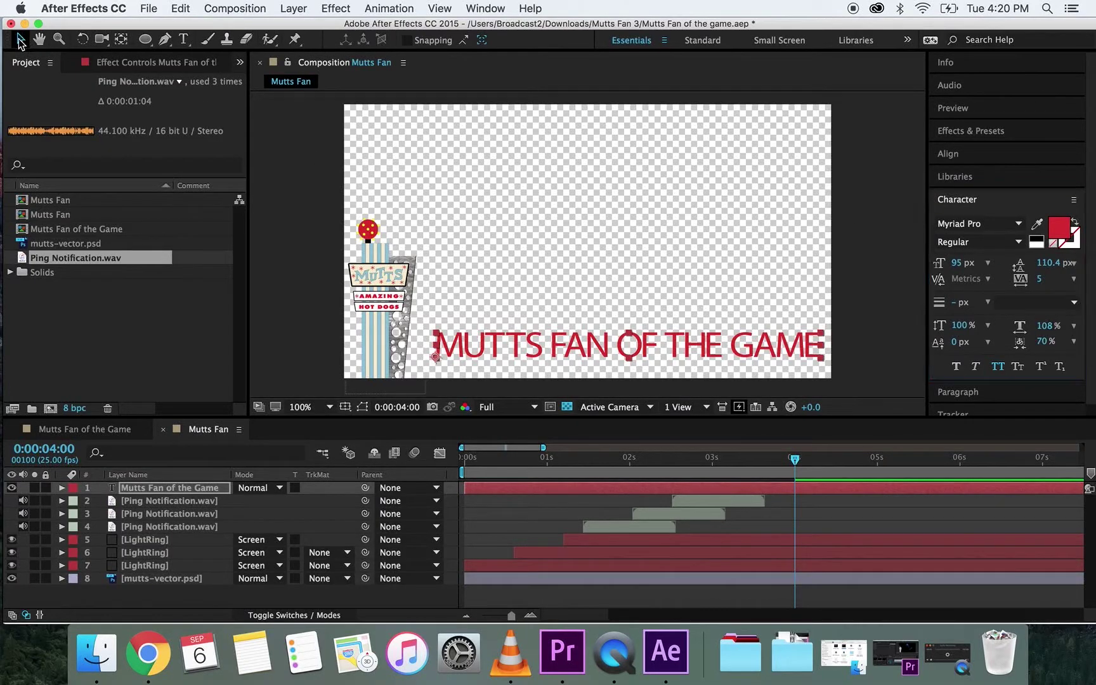
left_click(20, 39)
left_click_drag(516, 345, 504, 351)
Recolor the title text with the red sampled from the Amazing Hot Dogs panel of the sign.
left_click(1037, 223)
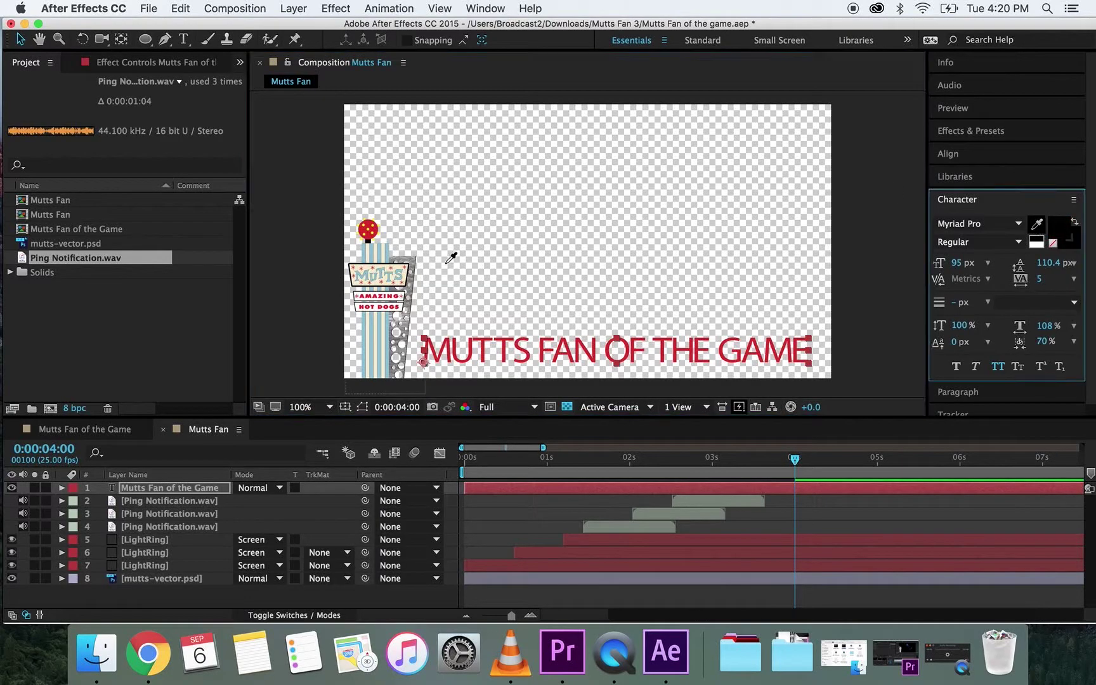
left_click(369, 299)
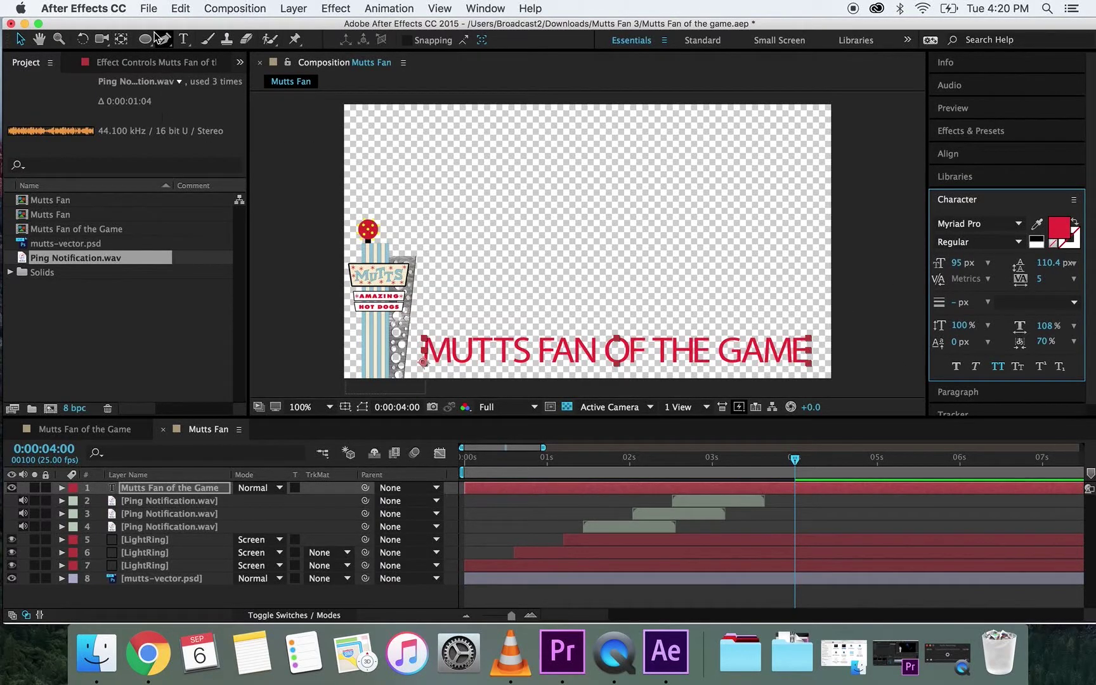
left_click(183, 39)
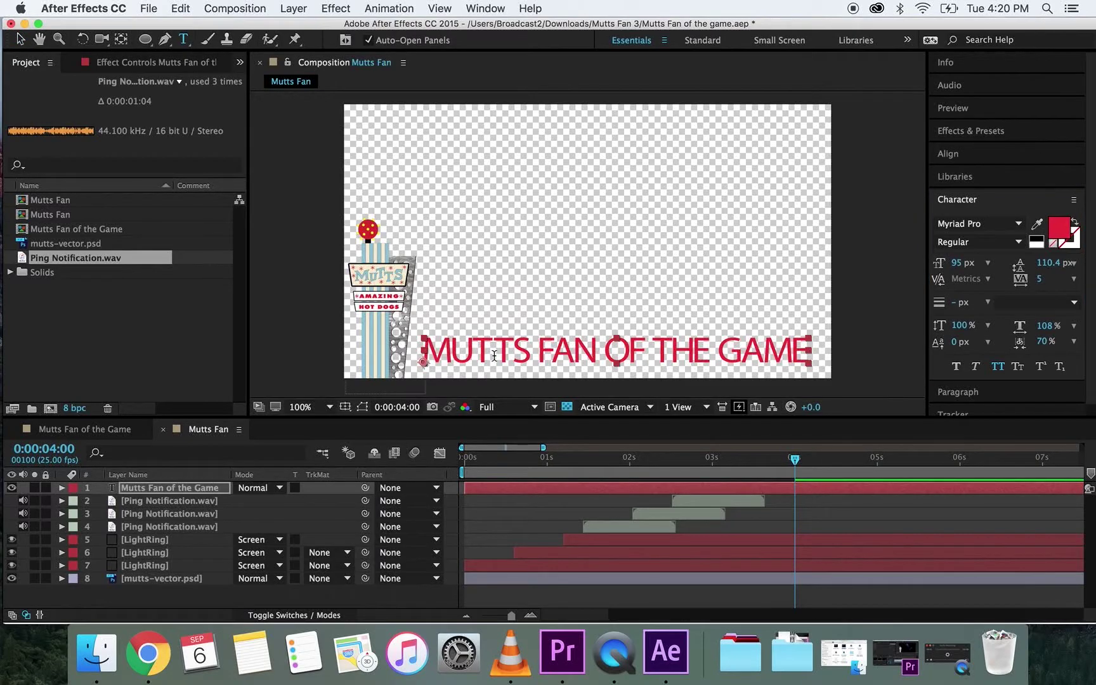
left_click_drag(425, 367, 813, 355)
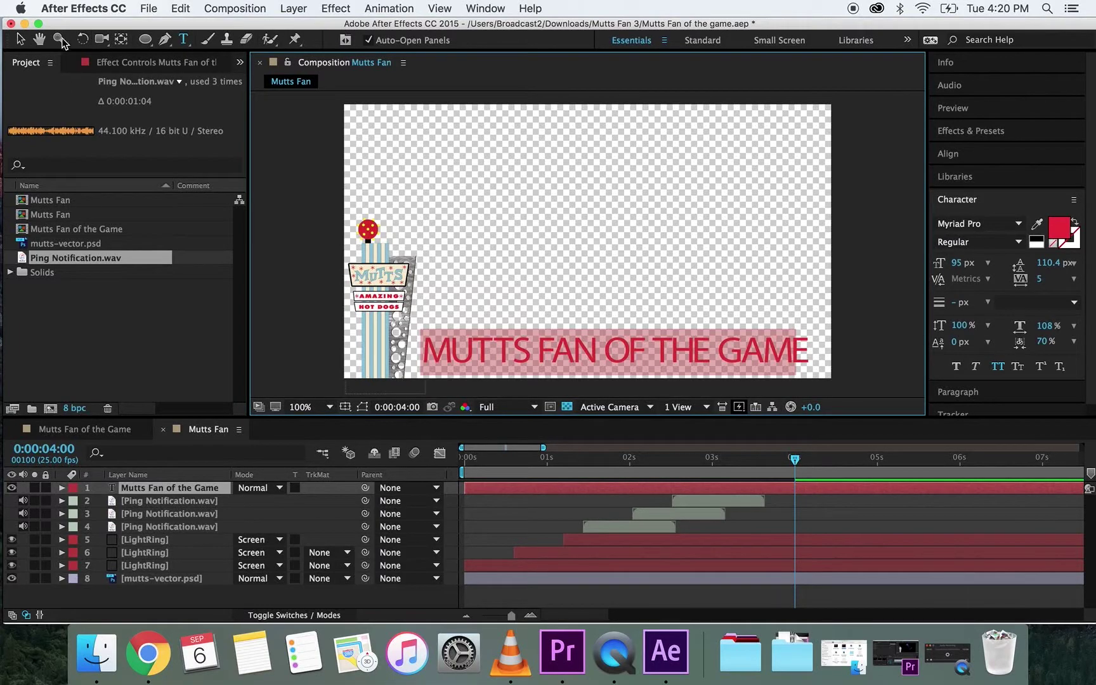
left_click(21, 39)
left_click(505, 352)
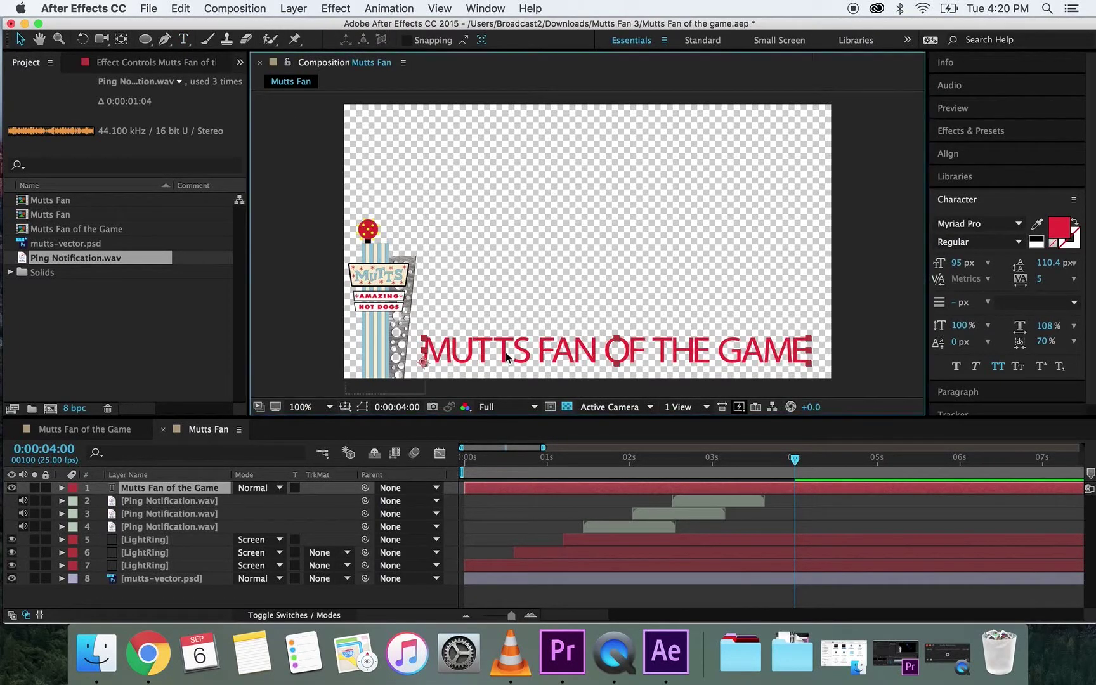
Set the title text's font size to 96 px and nudge the text up slightly.
left_click(151, 488)
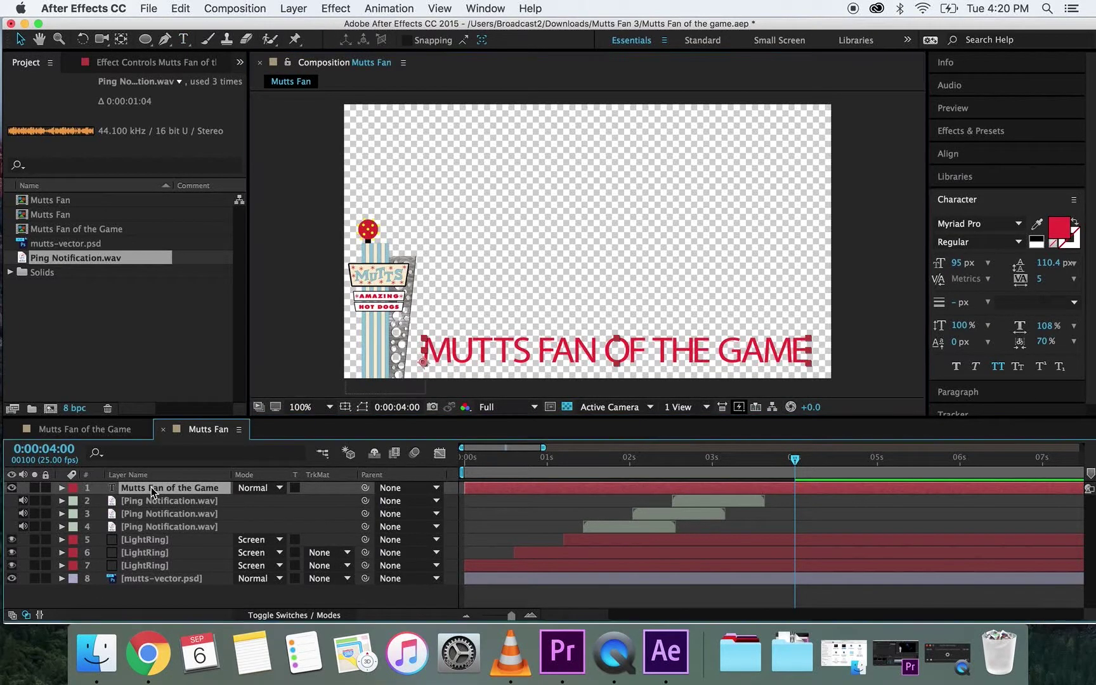
left_click(959, 262)
key("Up")
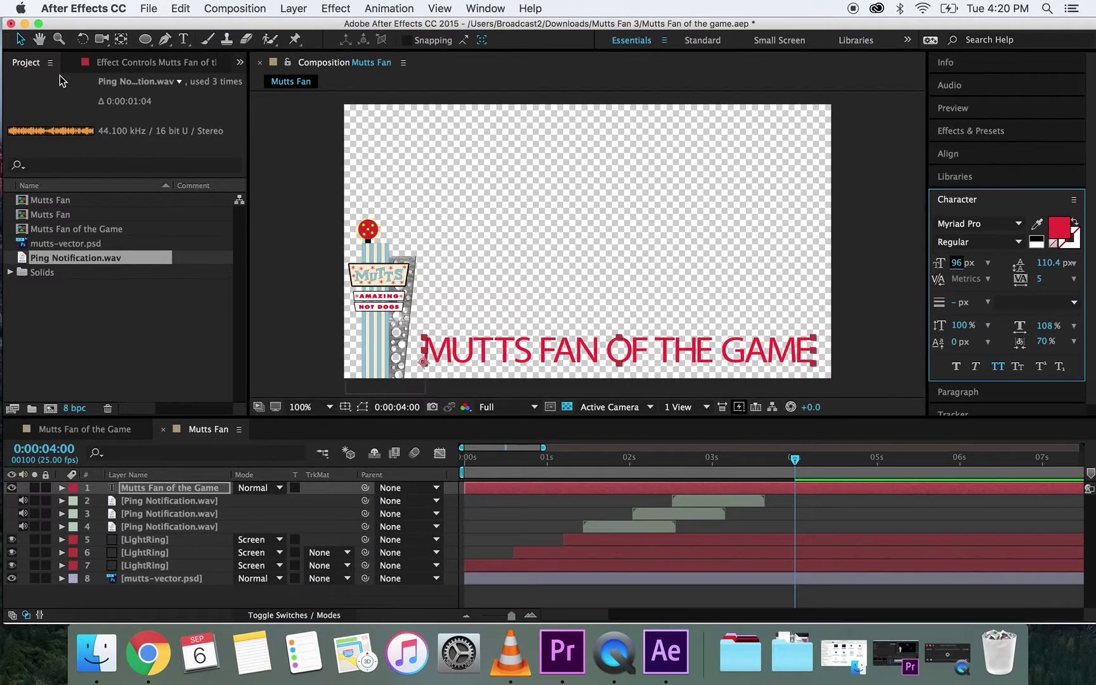
left_click(488, 338)
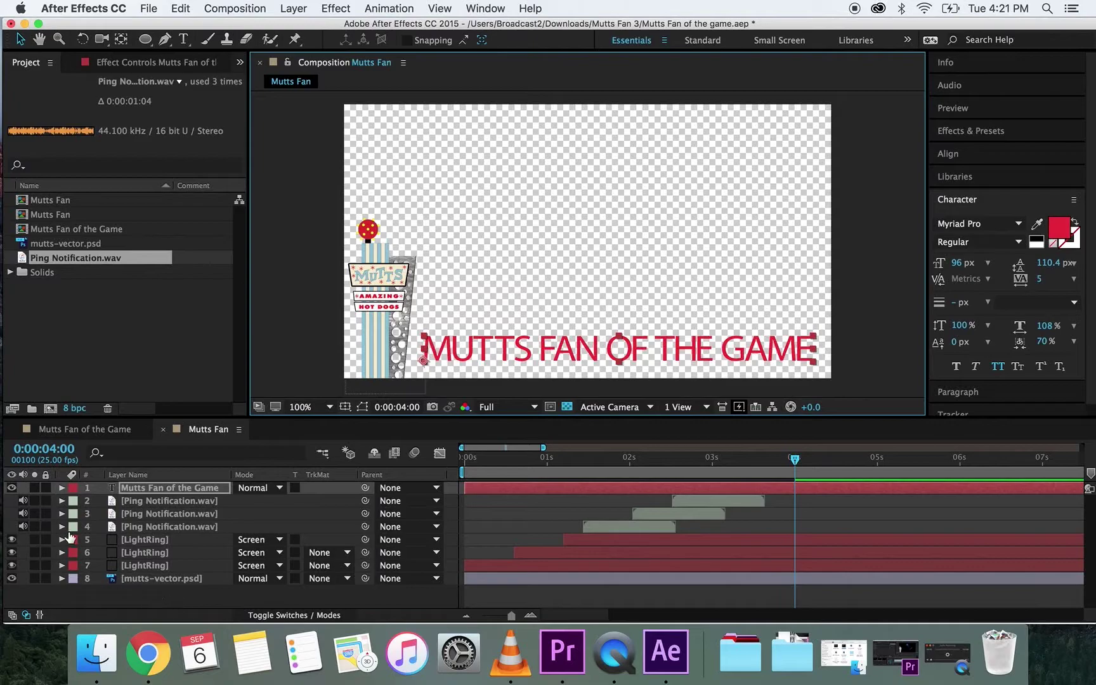
Lock the three Ping Notification.wav layers, the three LightRing layers and mutts-vector.psd, leaving the title layer editable.
left_click(45, 500)
left_click(45, 513)
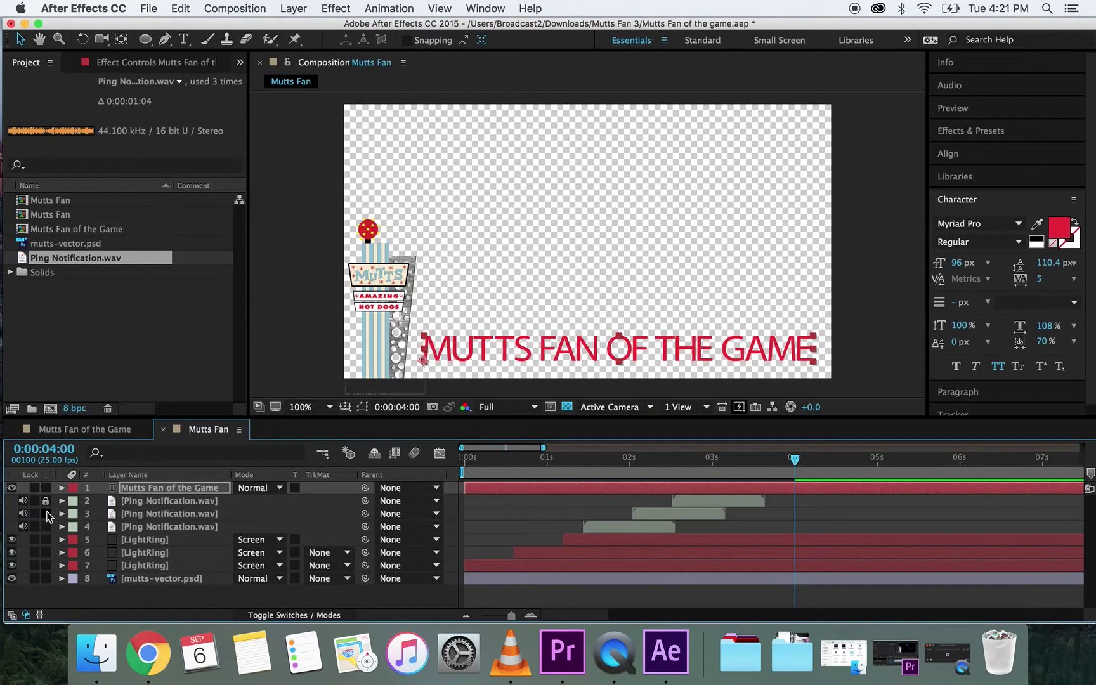
left_click(45, 526)
left_click(45, 538)
left_click(45, 553)
left_click(45, 565)
left_click(45, 578)
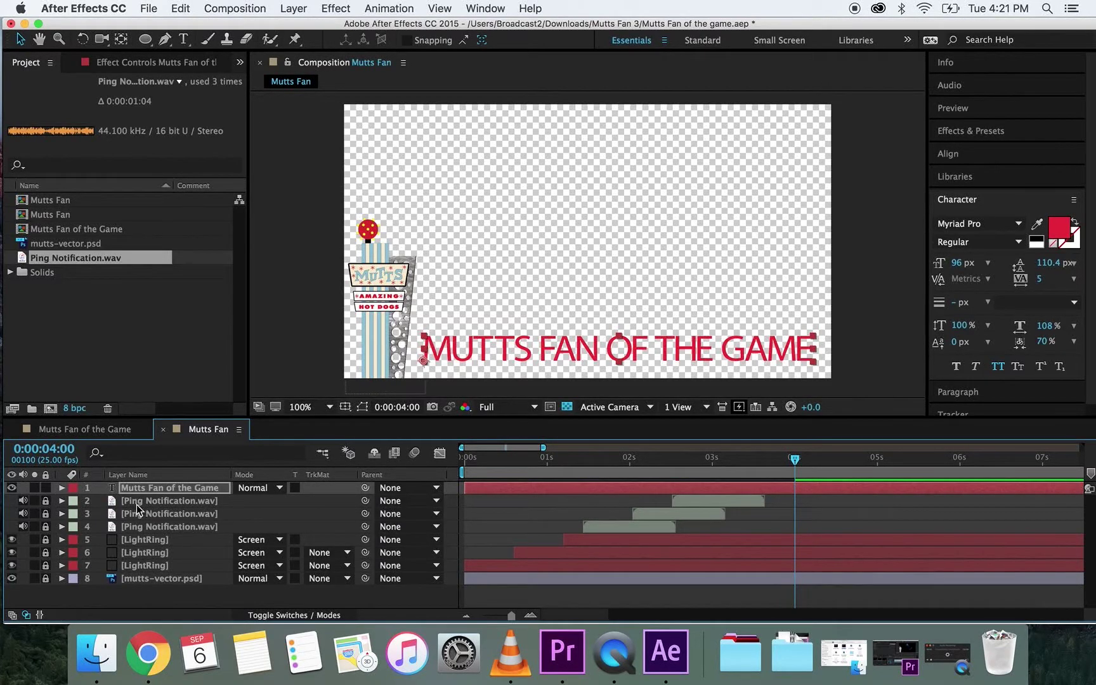
Try Cyan and Dark Green as label colors for the Mutts Fan of the Game text layer.
left_click(73, 487)
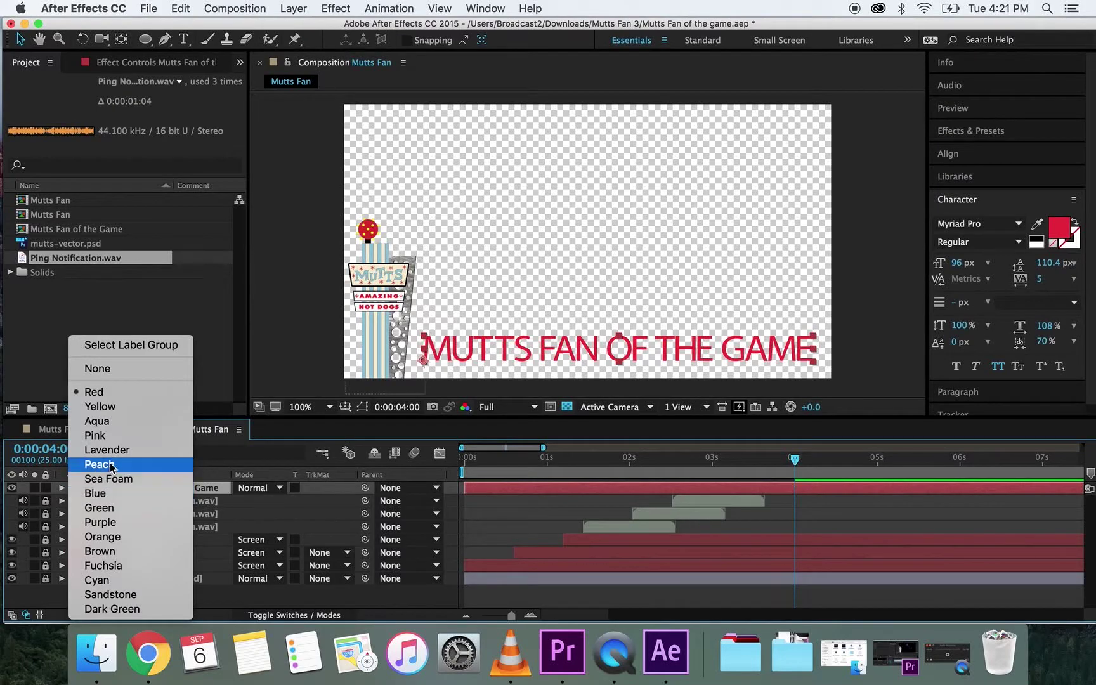
left_click(128, 580)
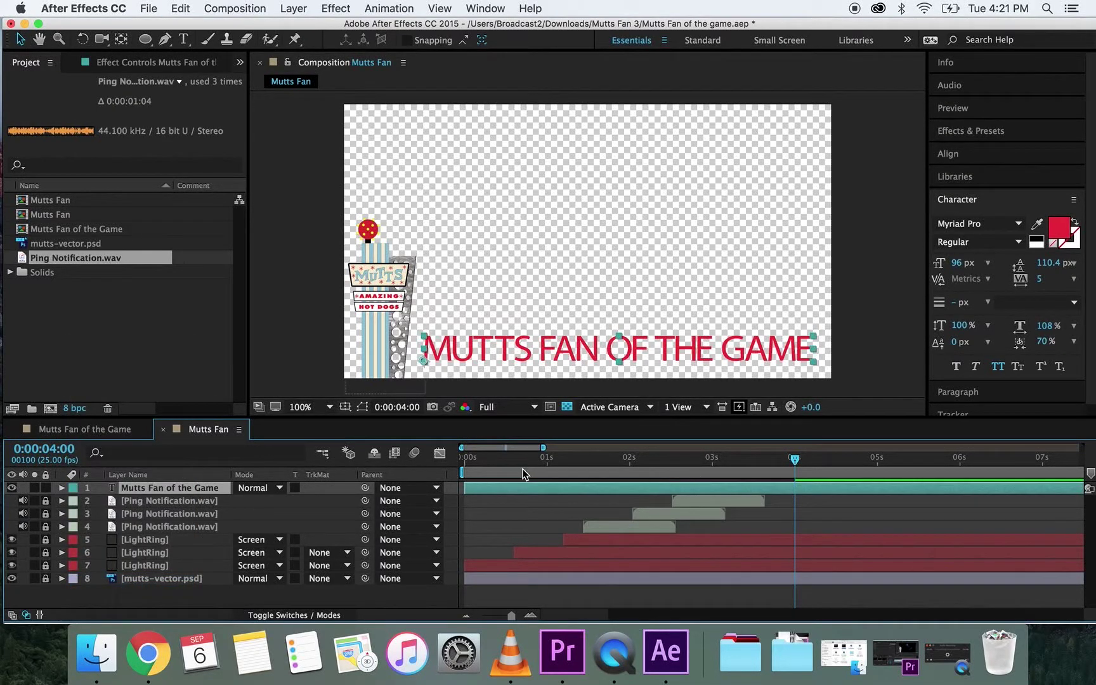
left_click(74, 489)
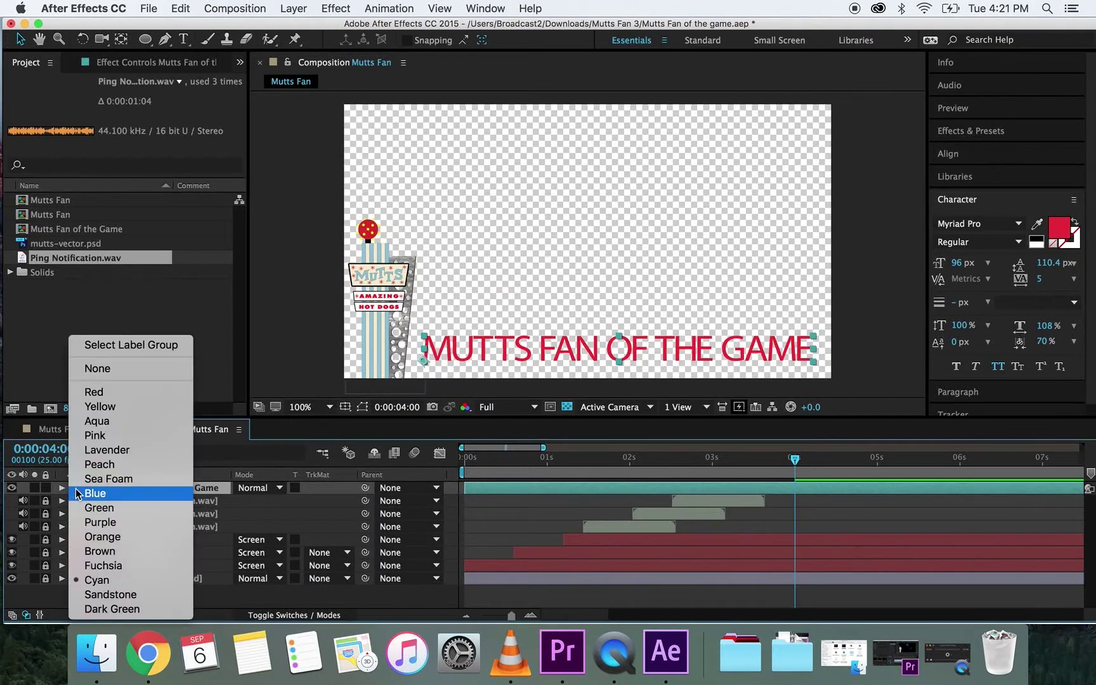
left_click(107, 609)
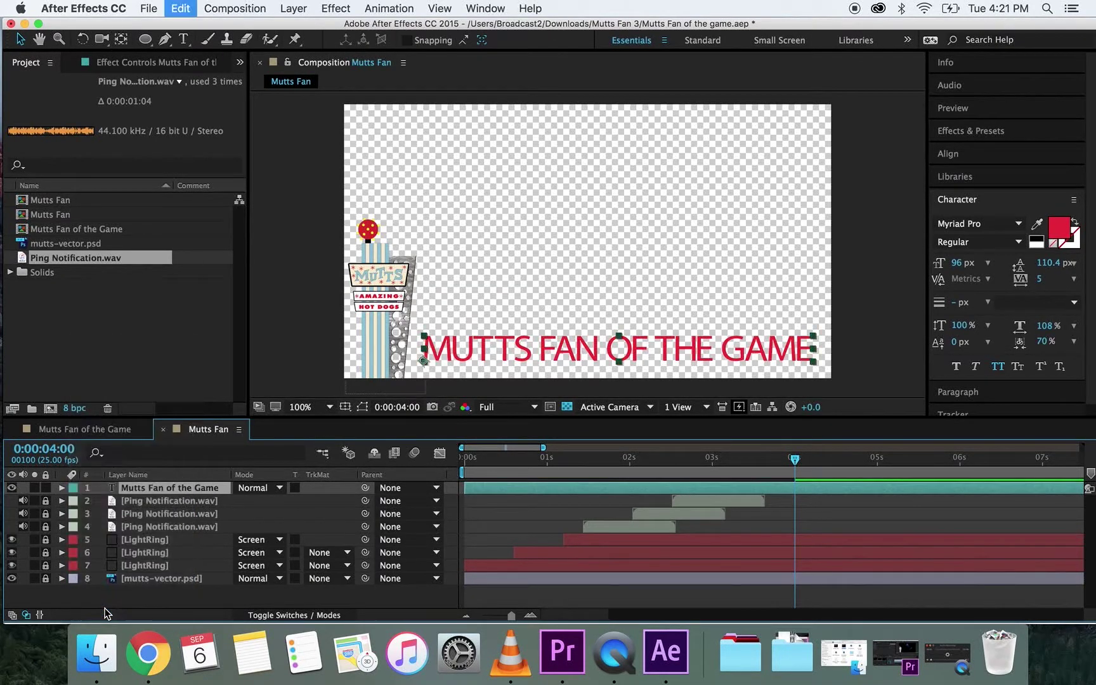
Set the Mutts Fan of the Game text layer's label color to Yellow.
left_click(73, 488)
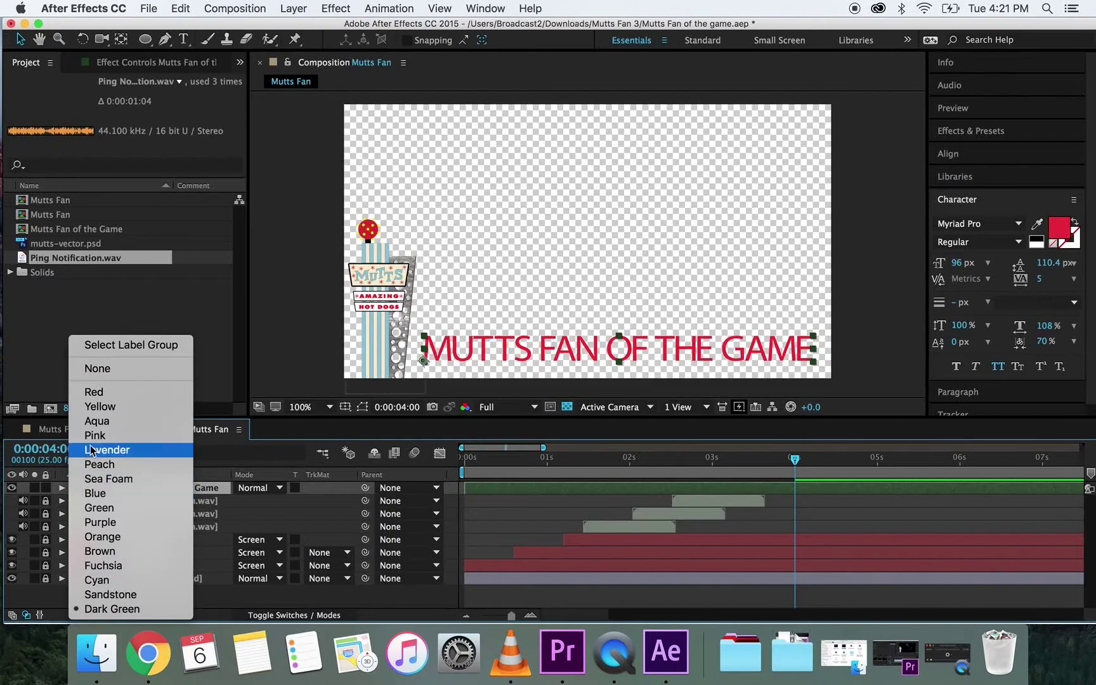
left_click(98, 406)
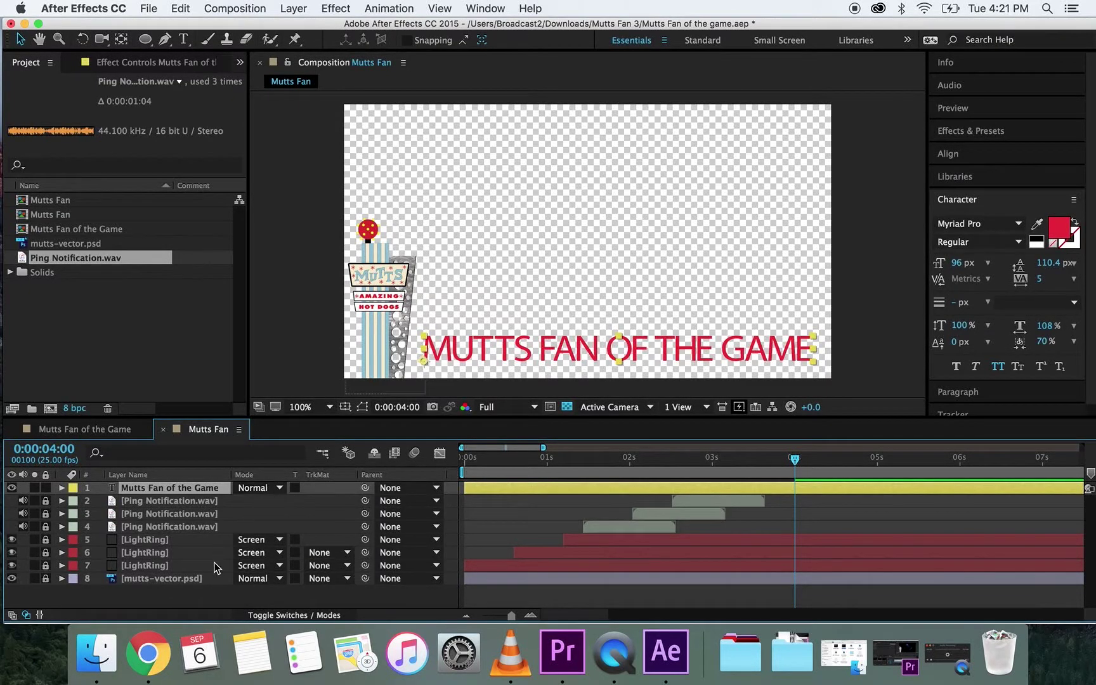
Add a 1280 × 720 px dark gray solid above the title layer, keeping its blending mode at Normal.
right_click(178, 600)
mouse_move(293, 479)
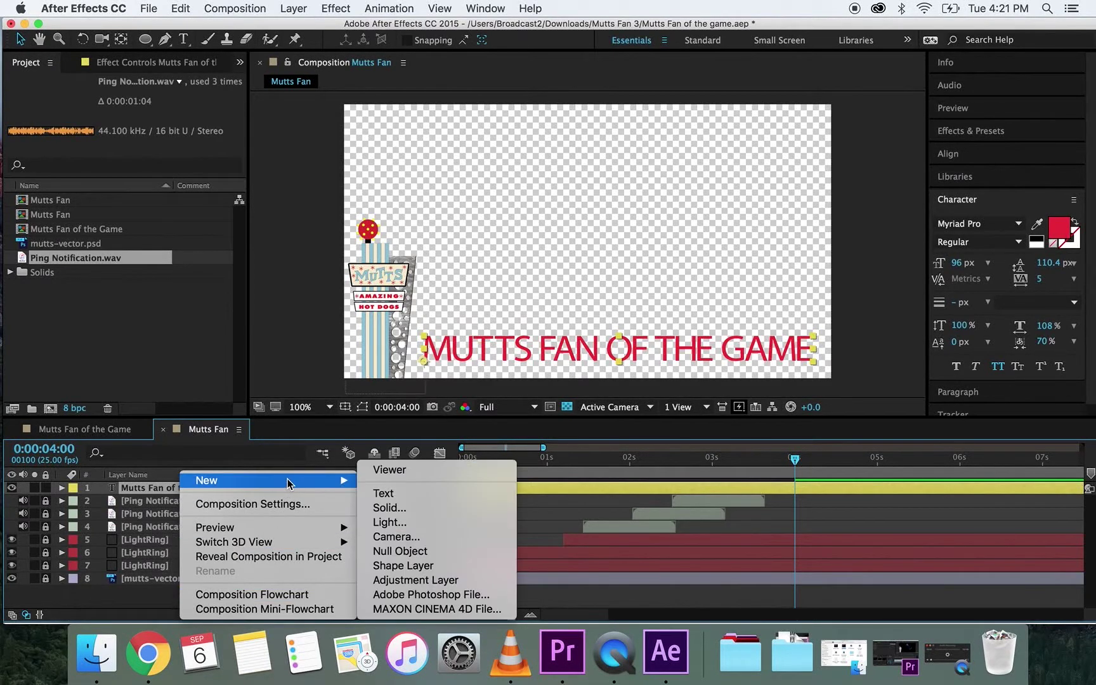
left_click(391, 509)
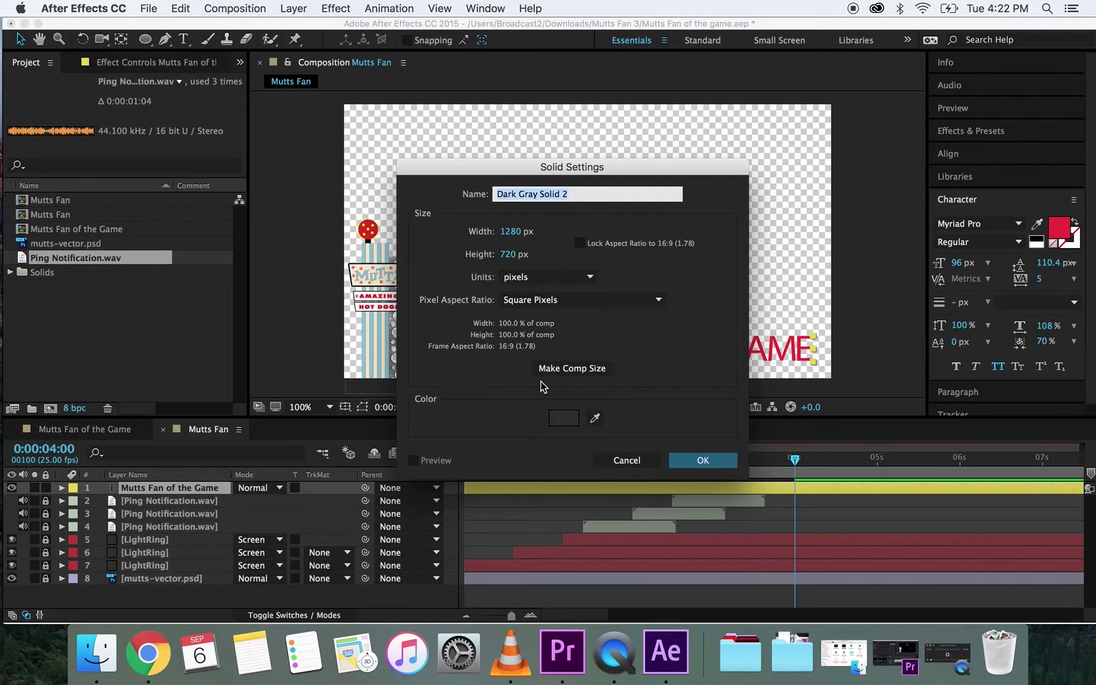
left_click(698, 460)
left_click(703, 460)
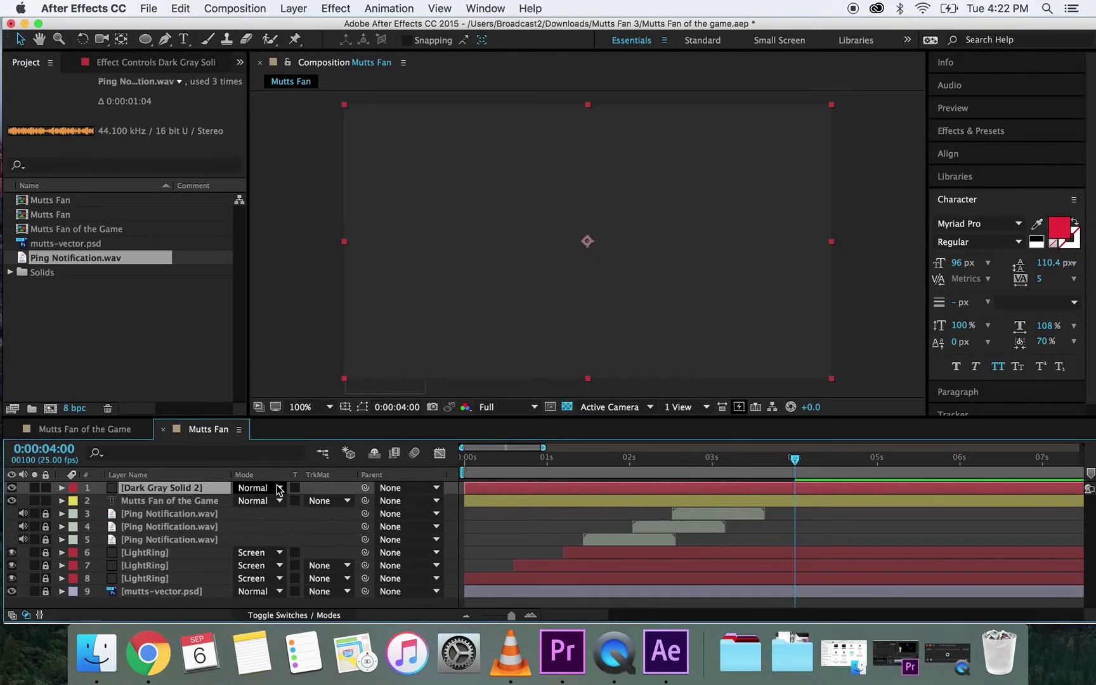
left_click(269, 489)
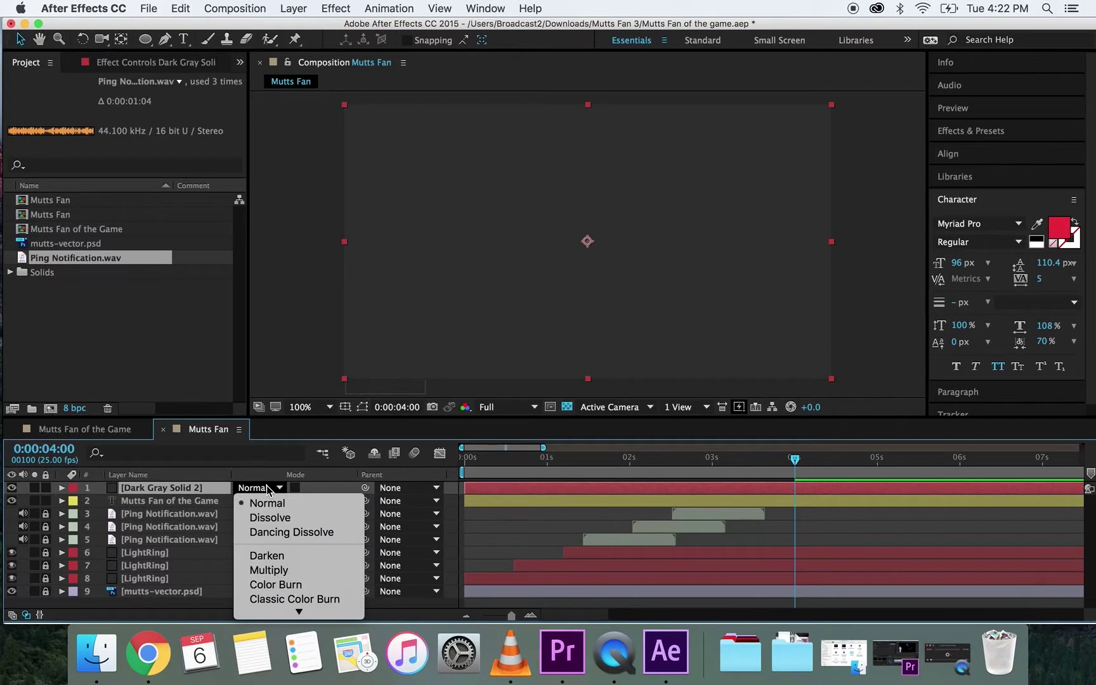
left_click(267, 502)
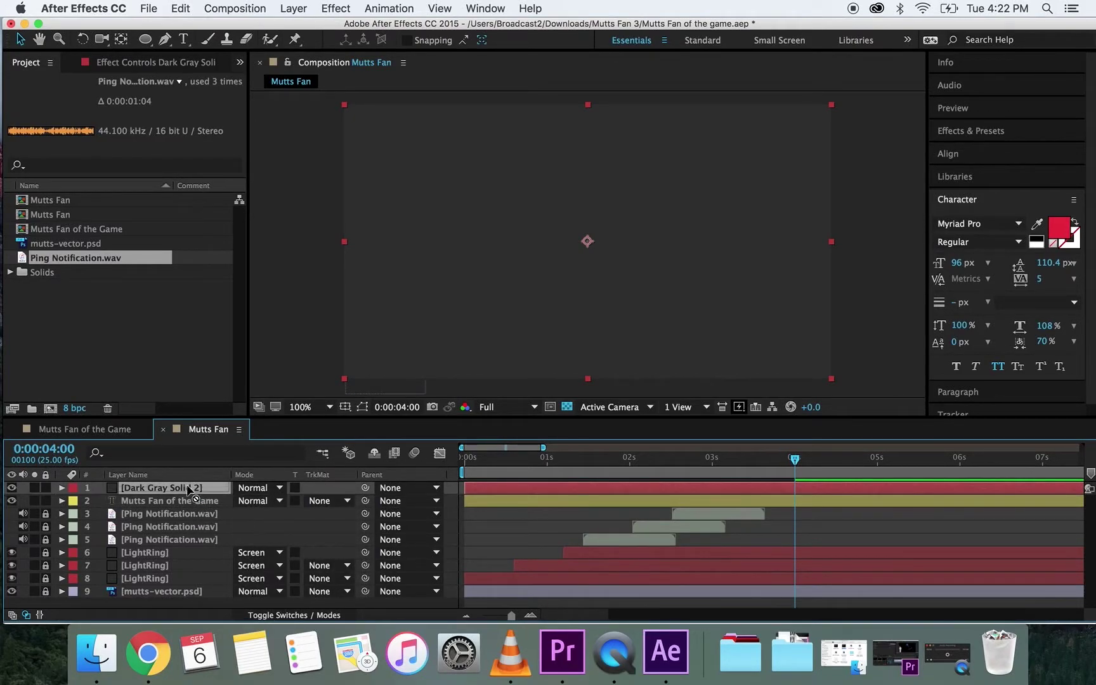
Move the dark gray solid beneath the title layer and mask it to a rectangle closely framing the title text.
left_click_drag(191, 492, 177, 512)
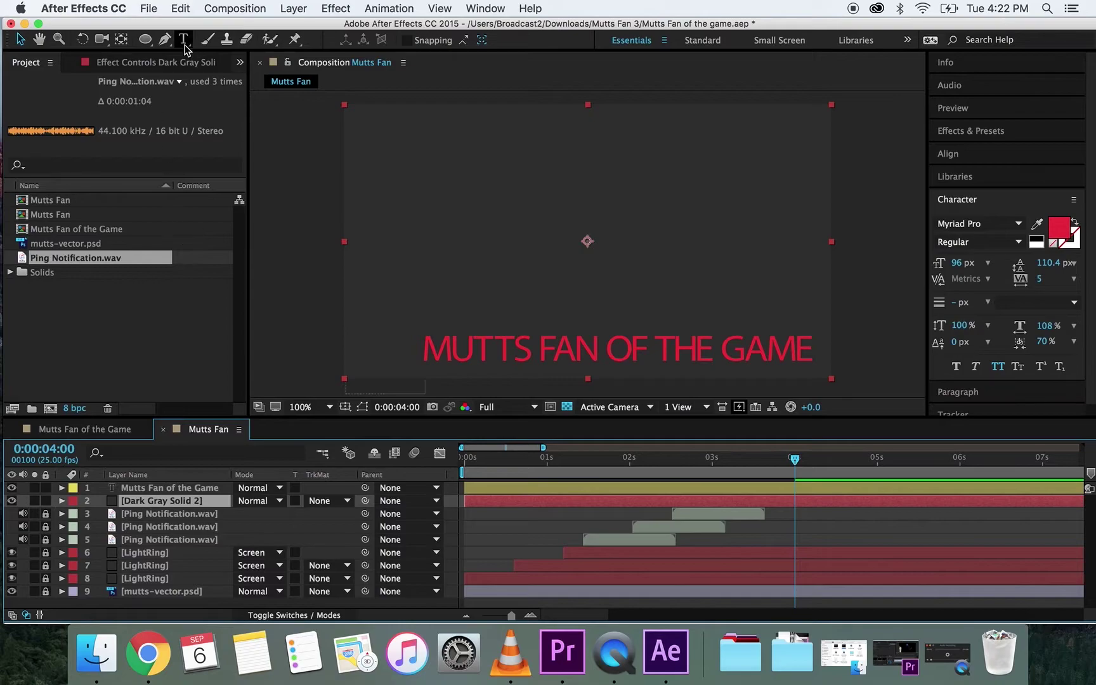
left_click(147, 41)
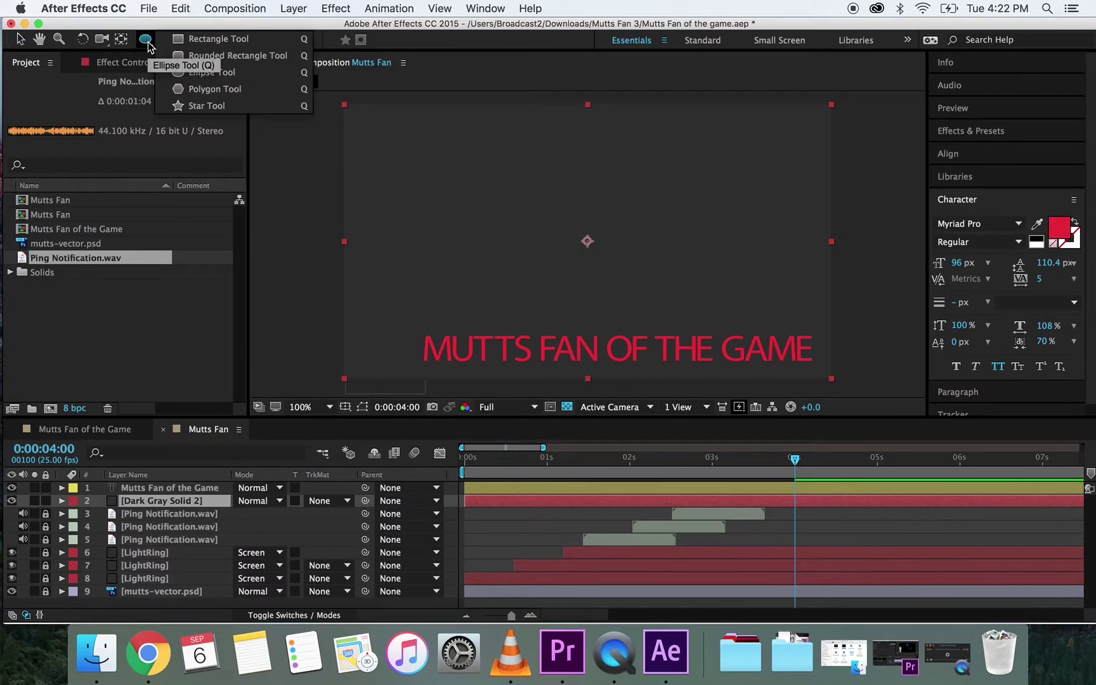
left_click(185, 40)
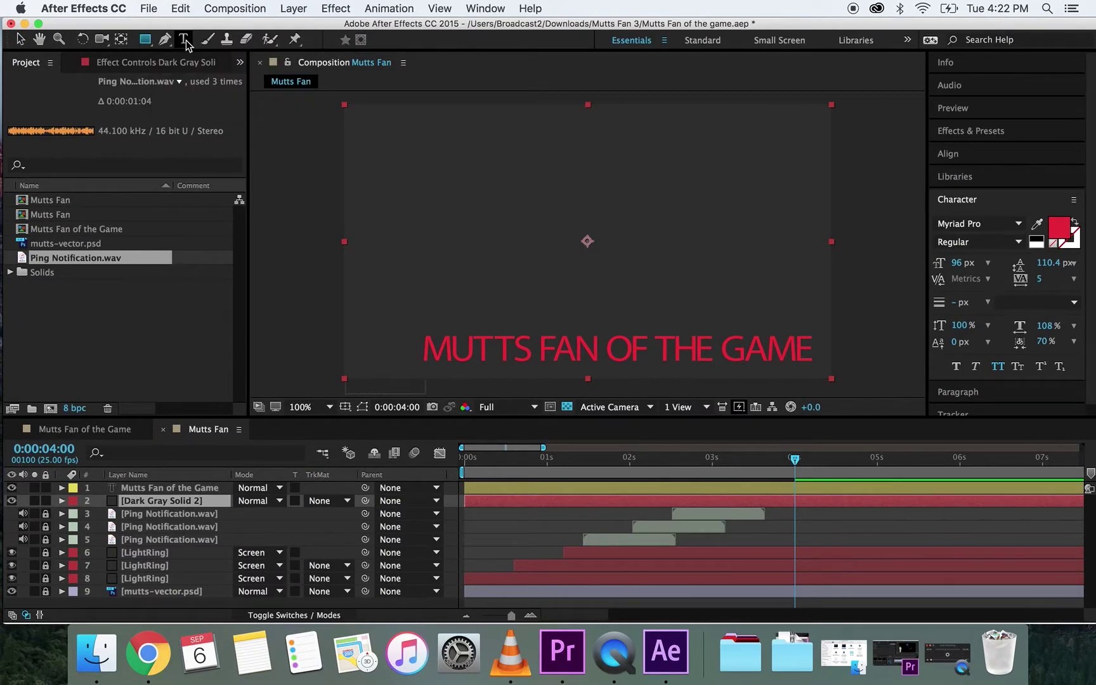
left_click_drag(418, 325, 817, 371)
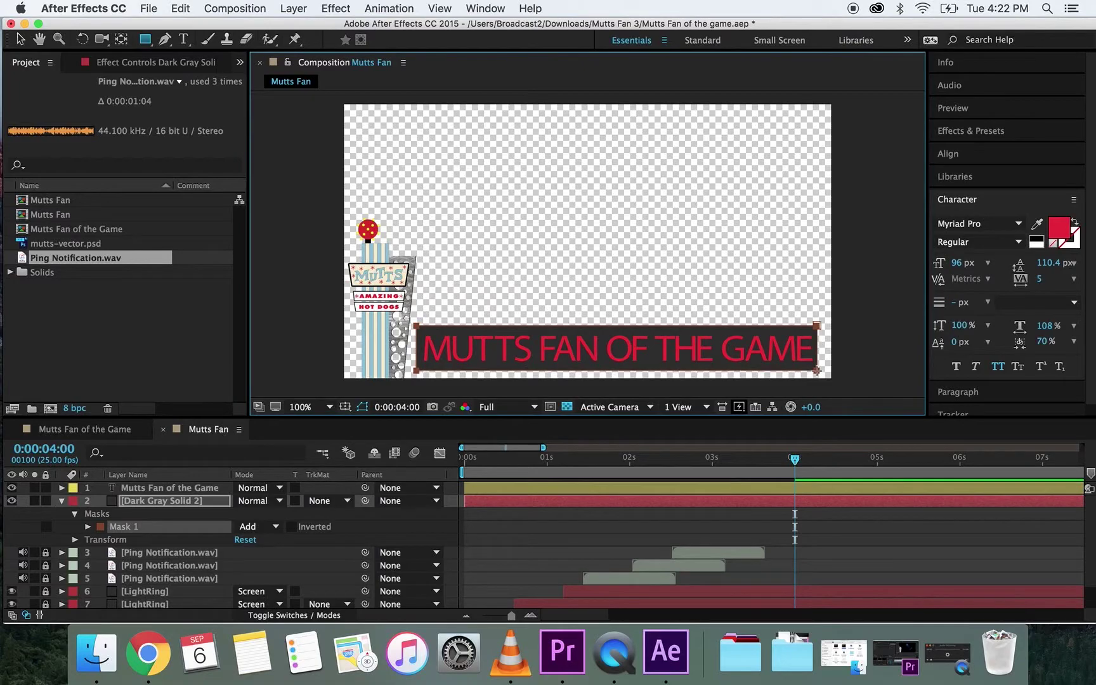
left_click(63, 501)
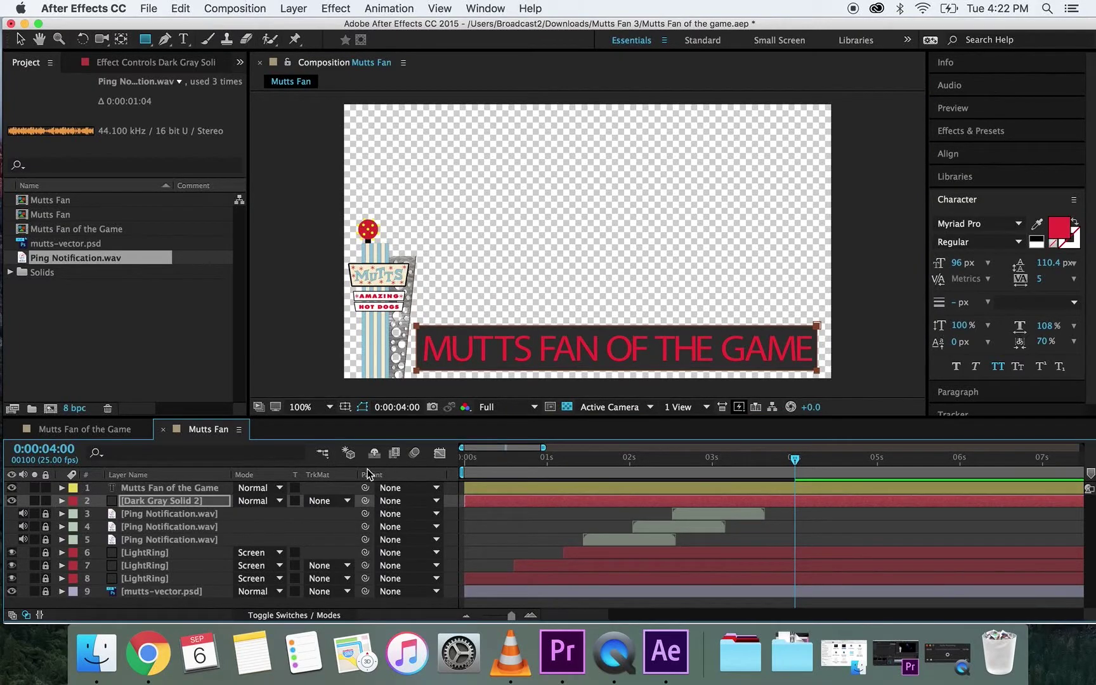
Reshape the solid's mask into a trapezoid by spreading its two lower corners slightly outward around the title.
left_click(18, 41)
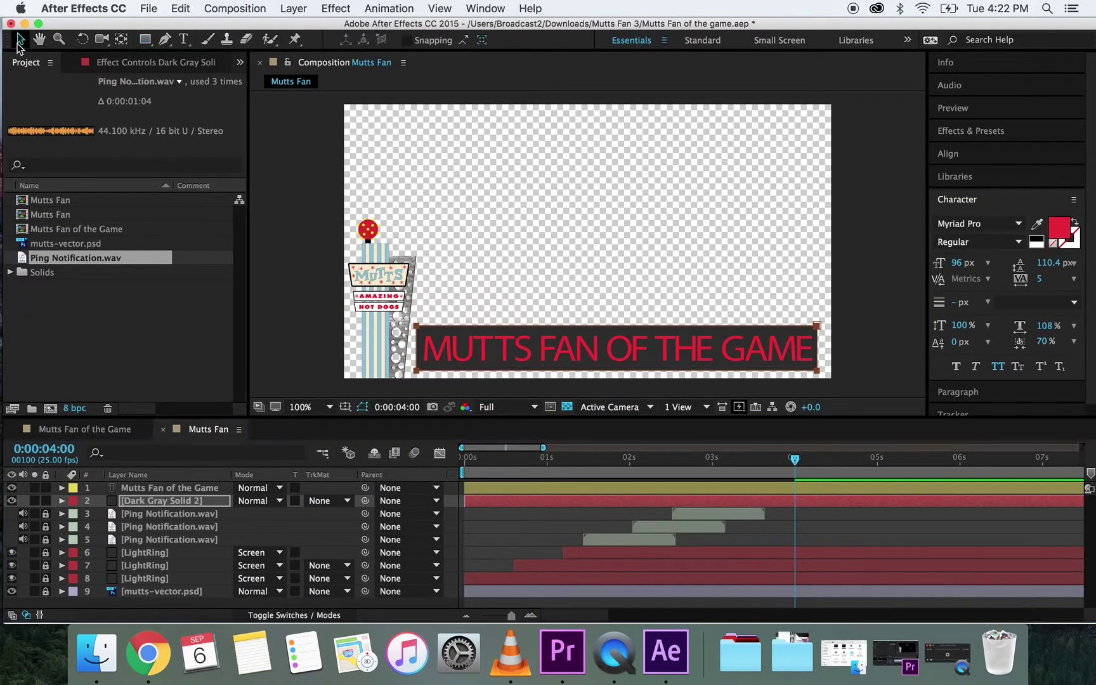
left_click(419, 371)
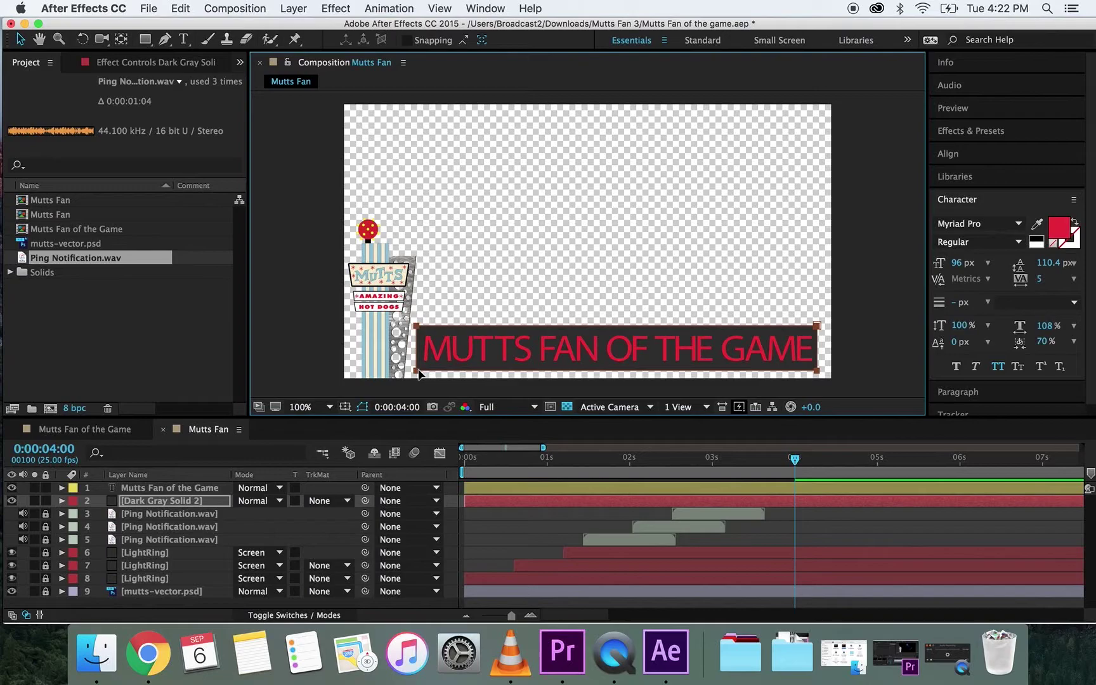
left_click_drag(416, 373, 418, 374)
left_click(426, 341)
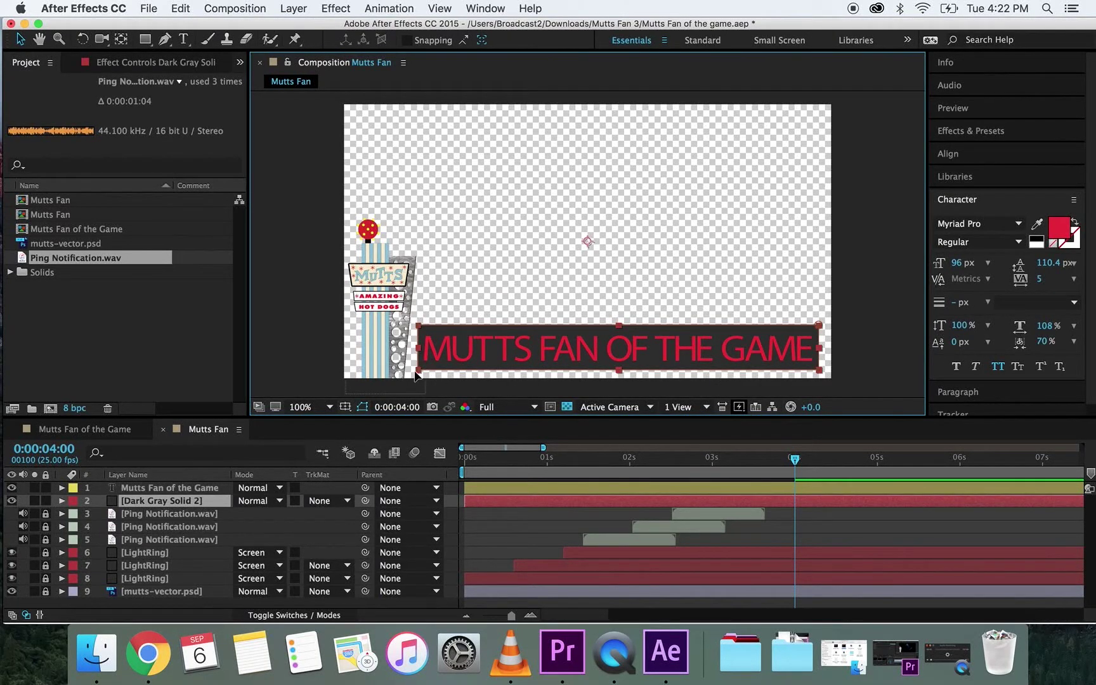
left_click_drag(417, 373, 412, 374)
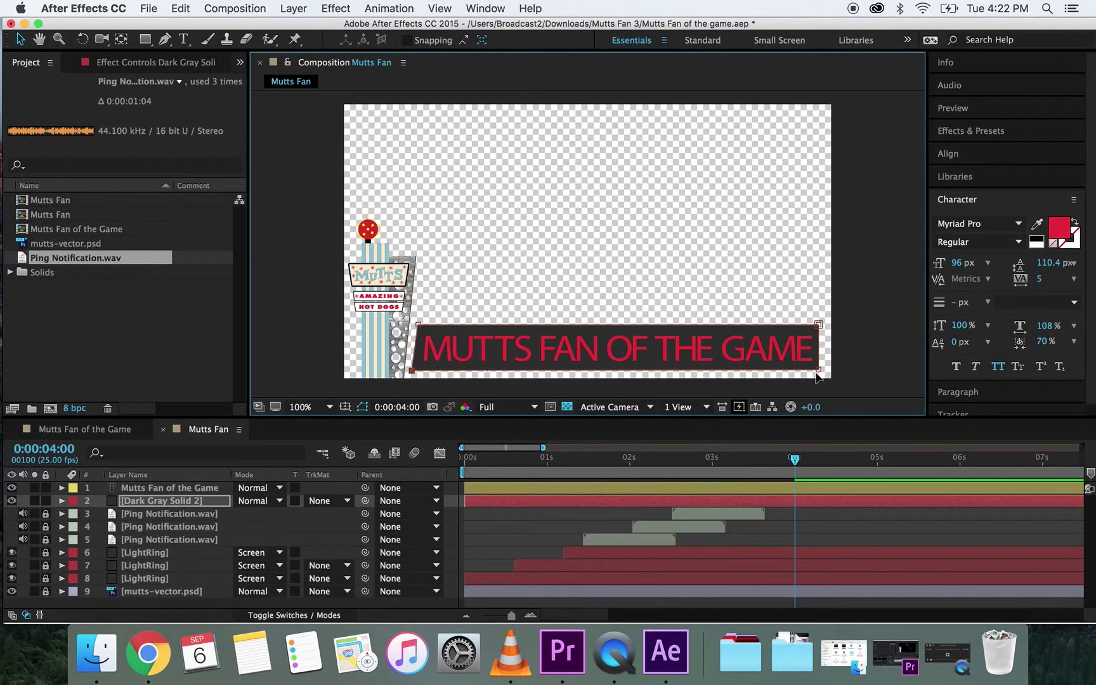
left_click_drag(818, 374, 826, 374)
left_click_drag(418, 326, 420, 325)
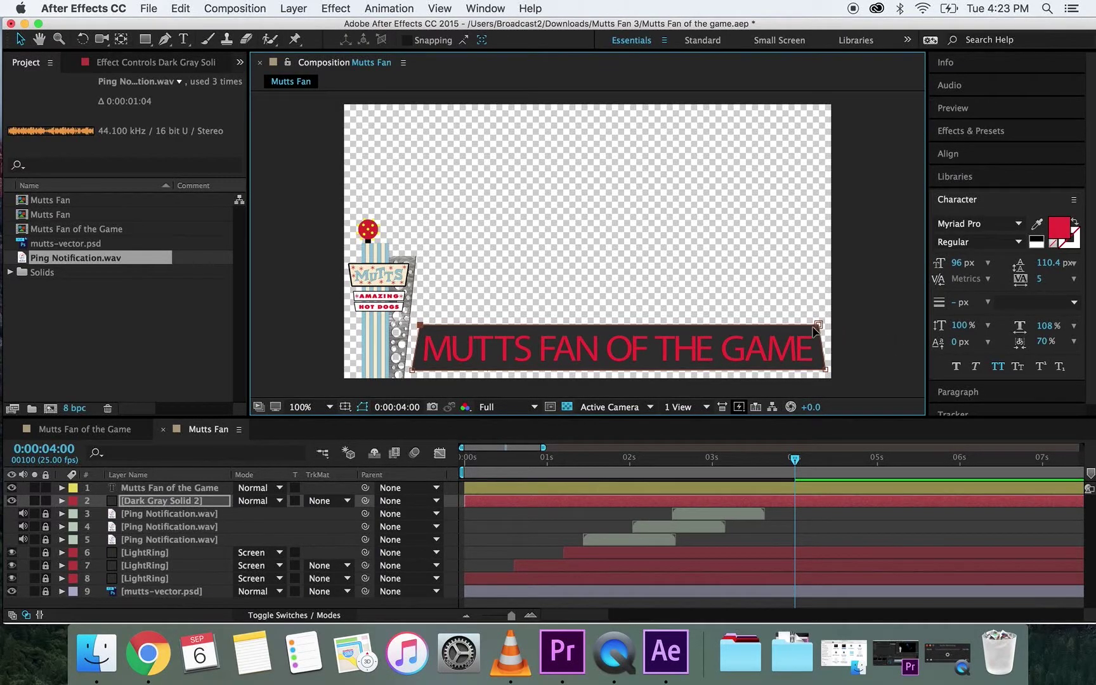
left_click_drag(819, 327, 819, 327)
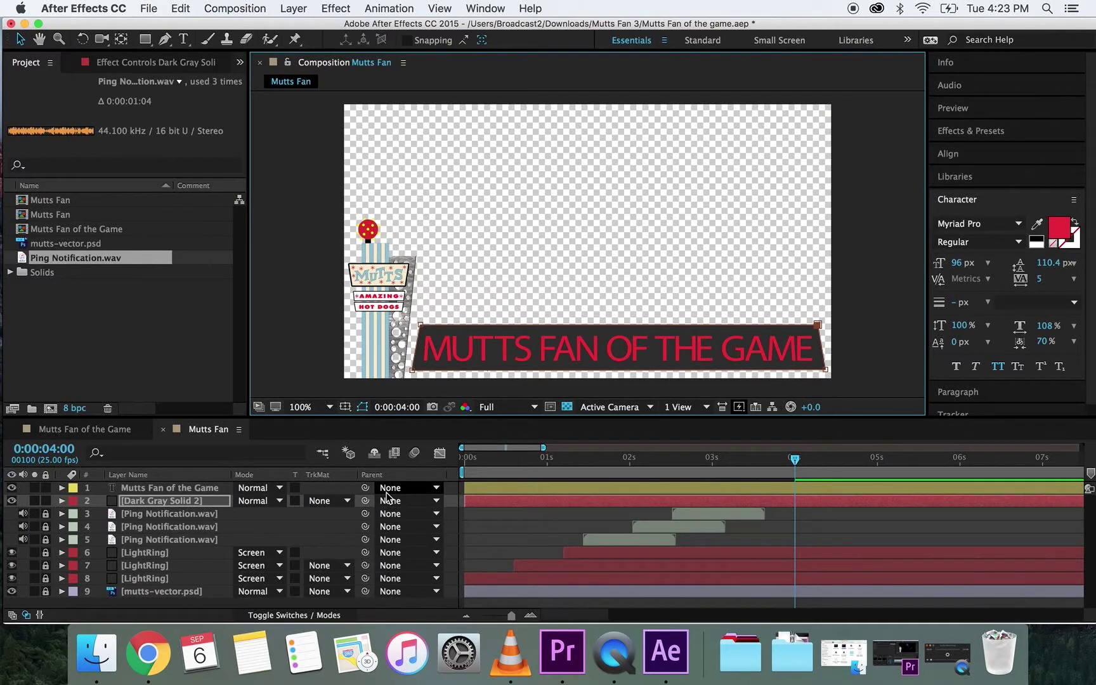
Set the Dark Gray Solid 2 layer's label color to Yellow and return the current time to 0:00:04:00.
left_click_drag(650, 463, 467, 472)
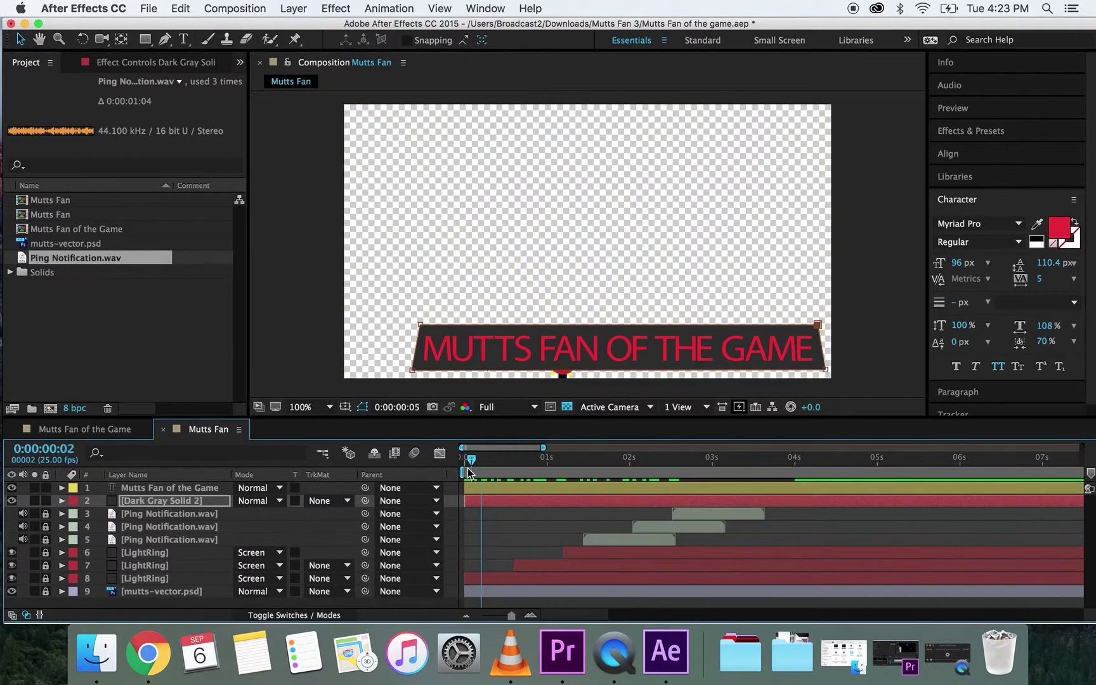
left_click(77, 502)
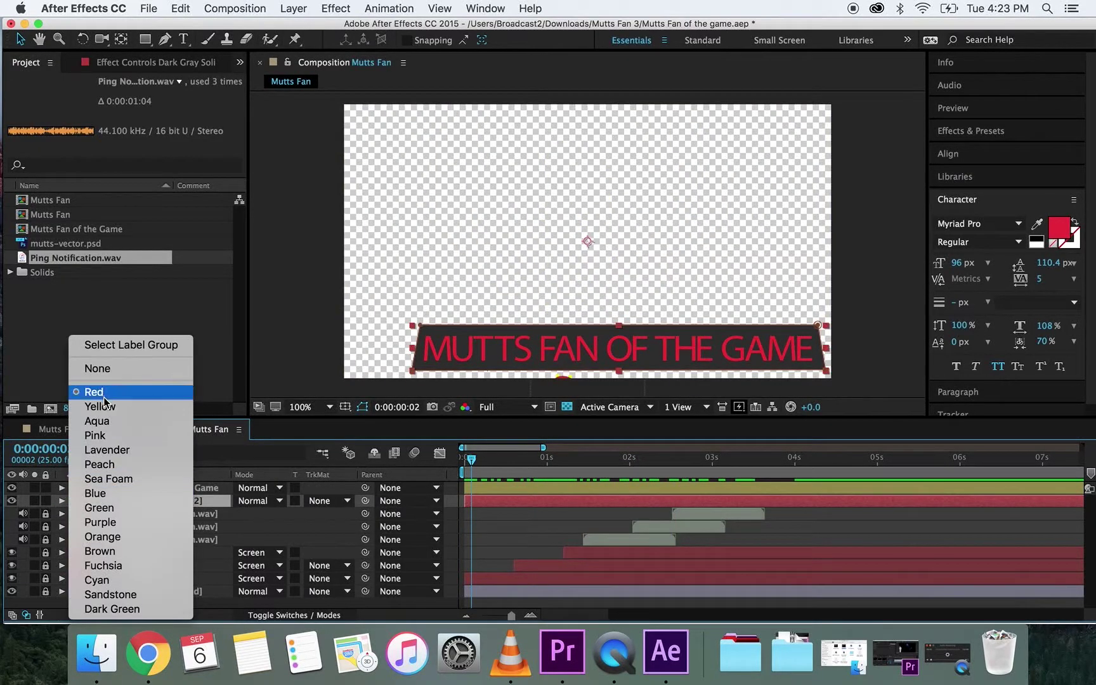
left_click(104, 407)
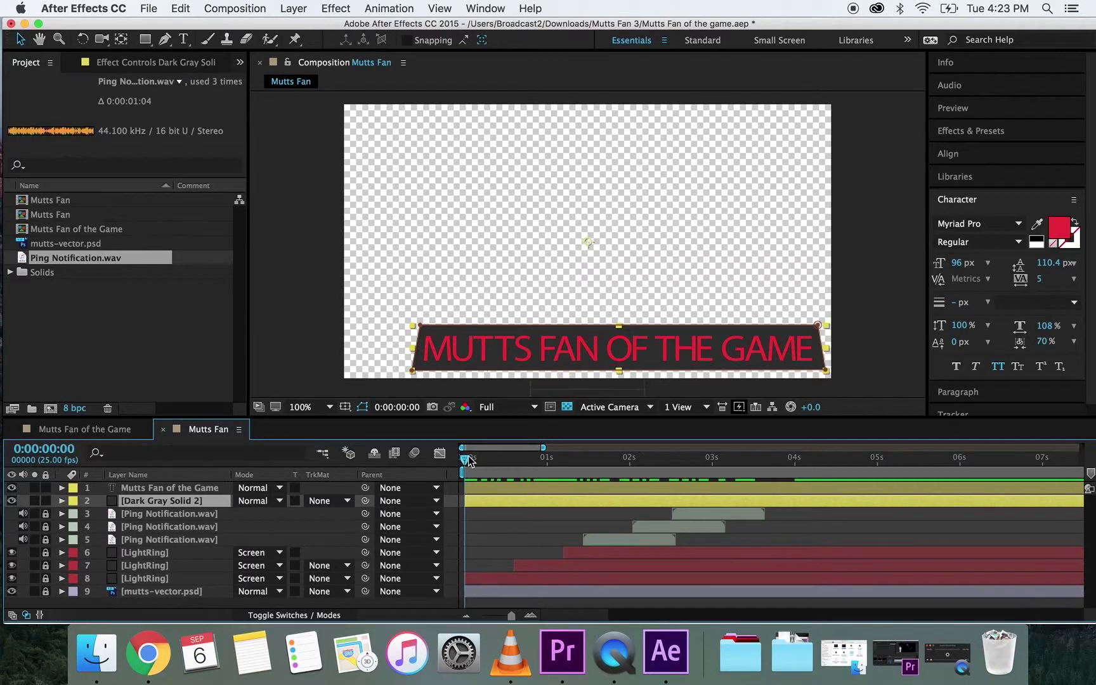
left_click_drag(472, 459, 794, 468)
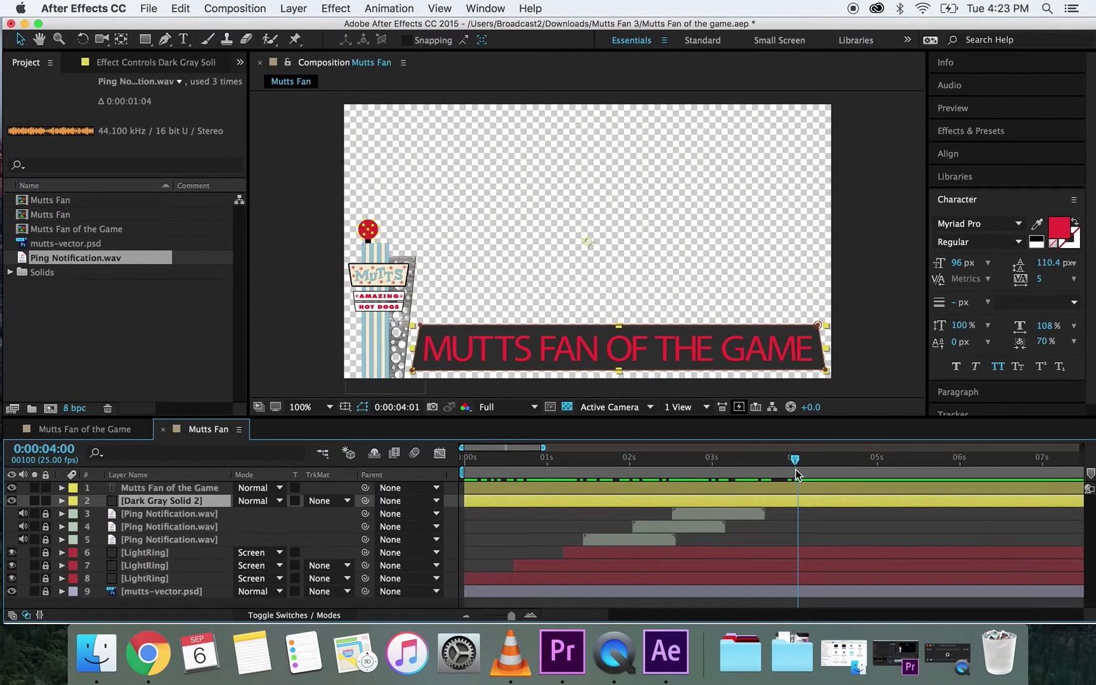
Parent the Mutts Fan of the Game text layer to the Dark Gray Solid 2 layer.
left_click(62, 501)
left_click(62, 487)
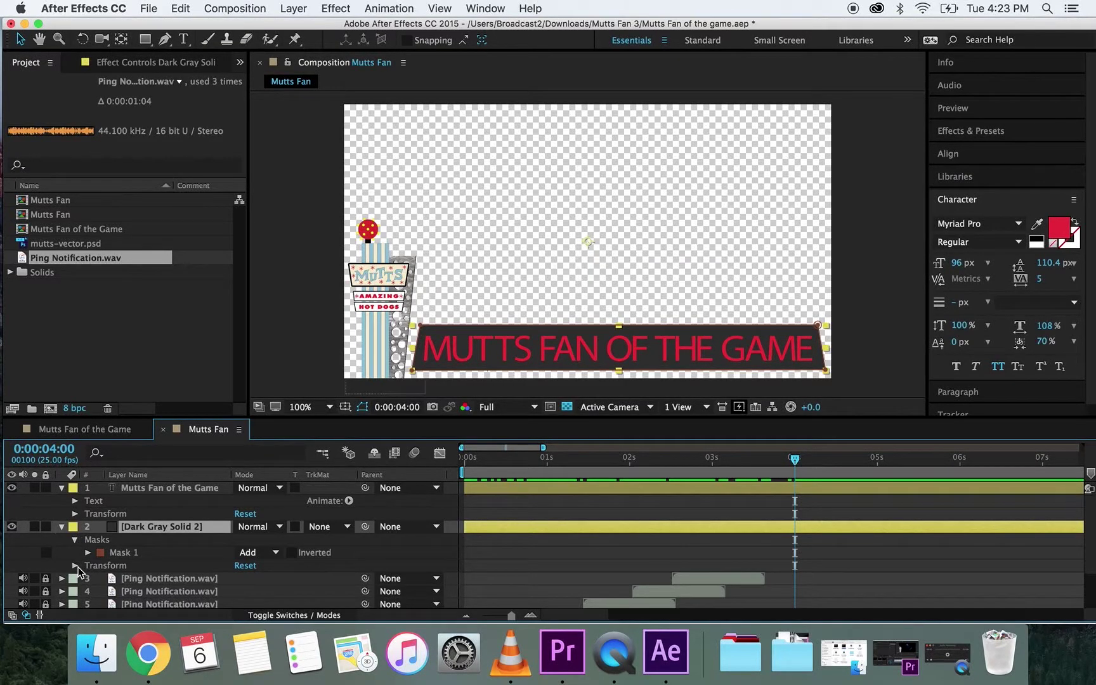
left_click(62, 487)
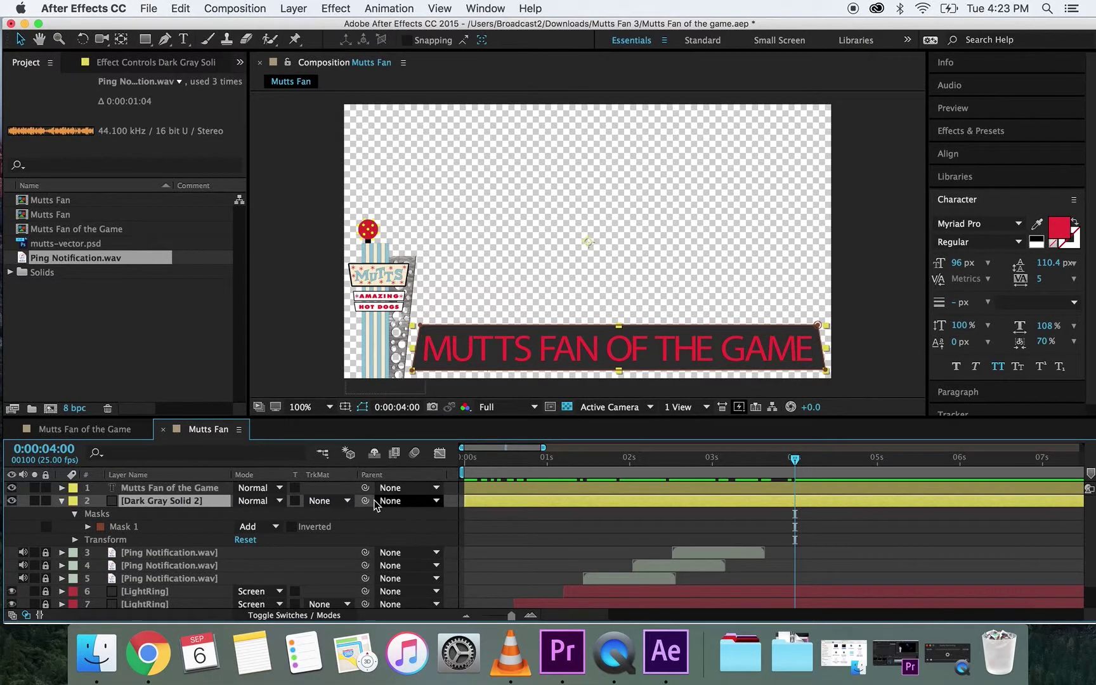
mouse_move(366, 500)
left_mouse_down()
mouse_move(380, 485)
mouse_move(367, 490)
left_mouse_up()
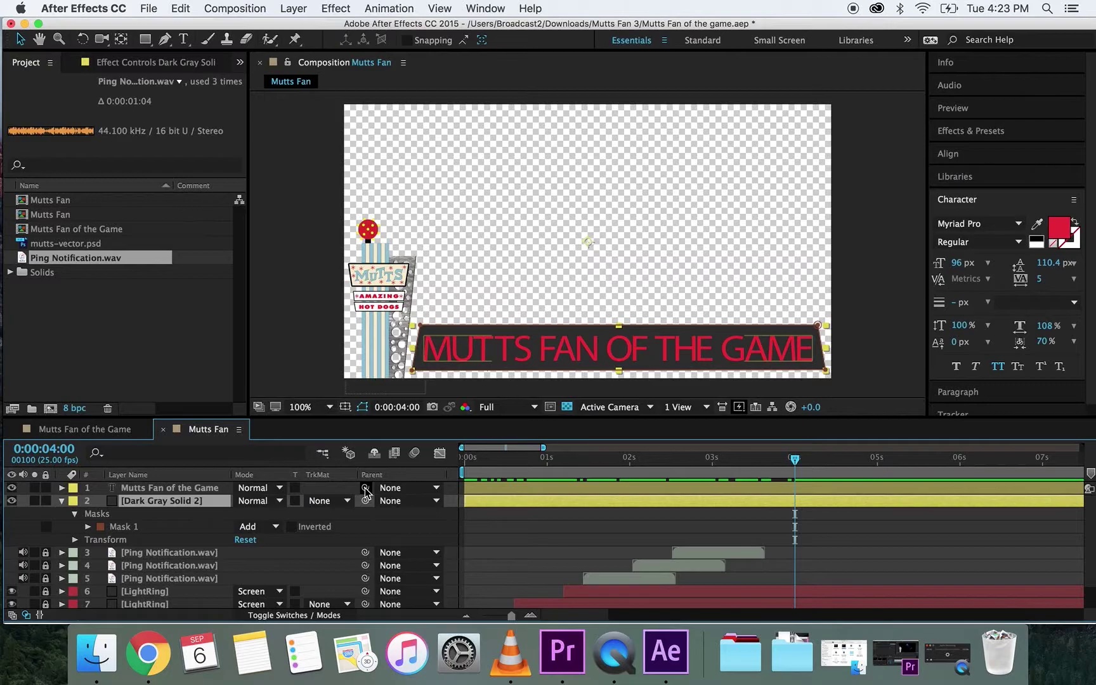
left_click_drag(366, 491, 147, 499)
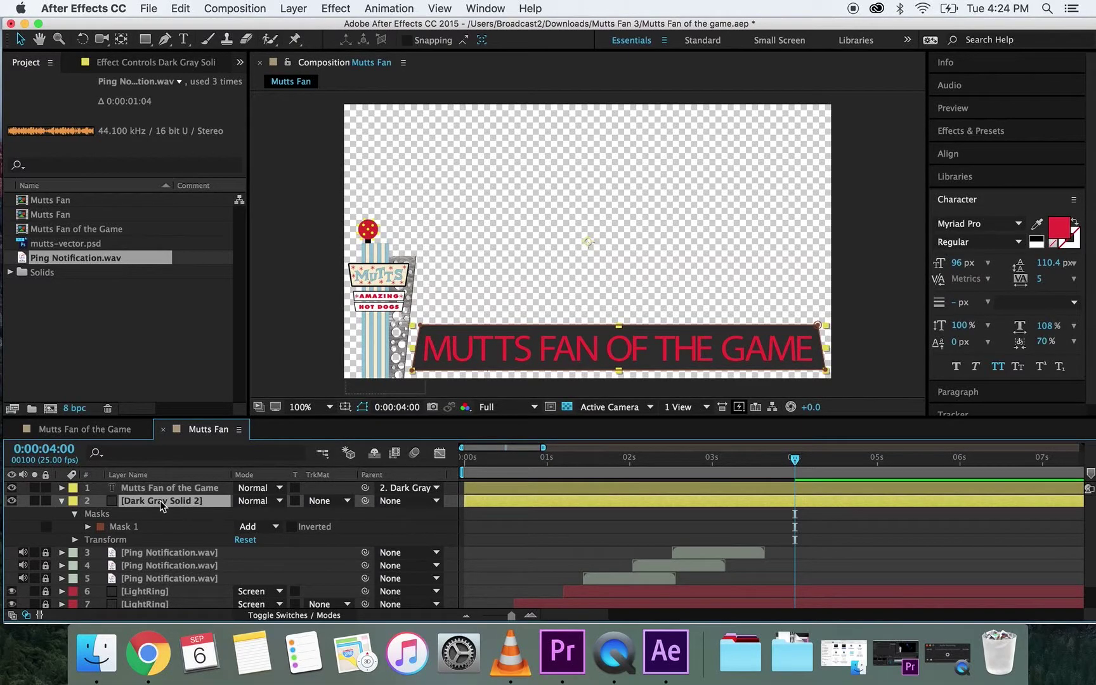
Rename the Dark Gray Solid 2 layer as Lower Third Background.
key("Return")
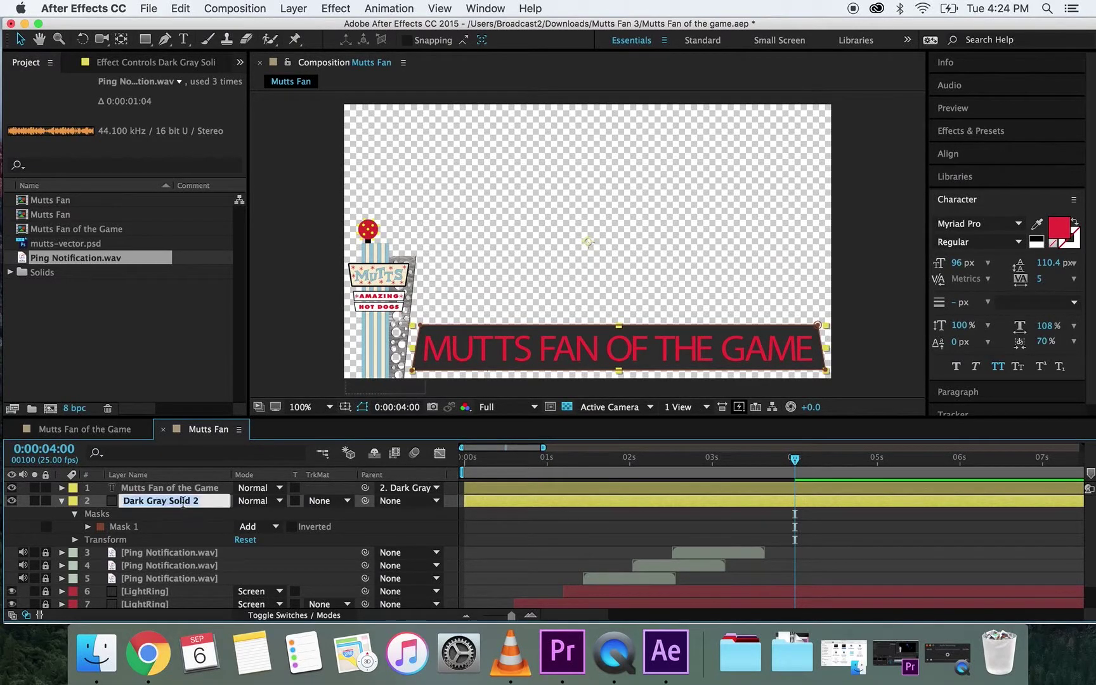
type("Lower Th")
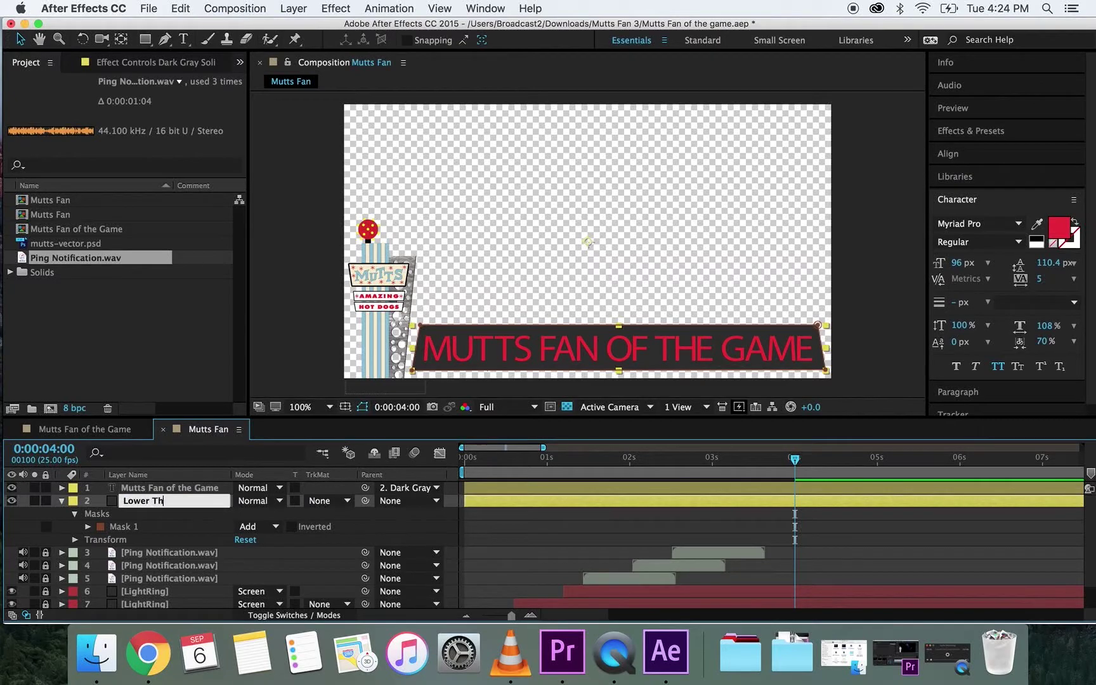
type("ird Background")
key("Return")
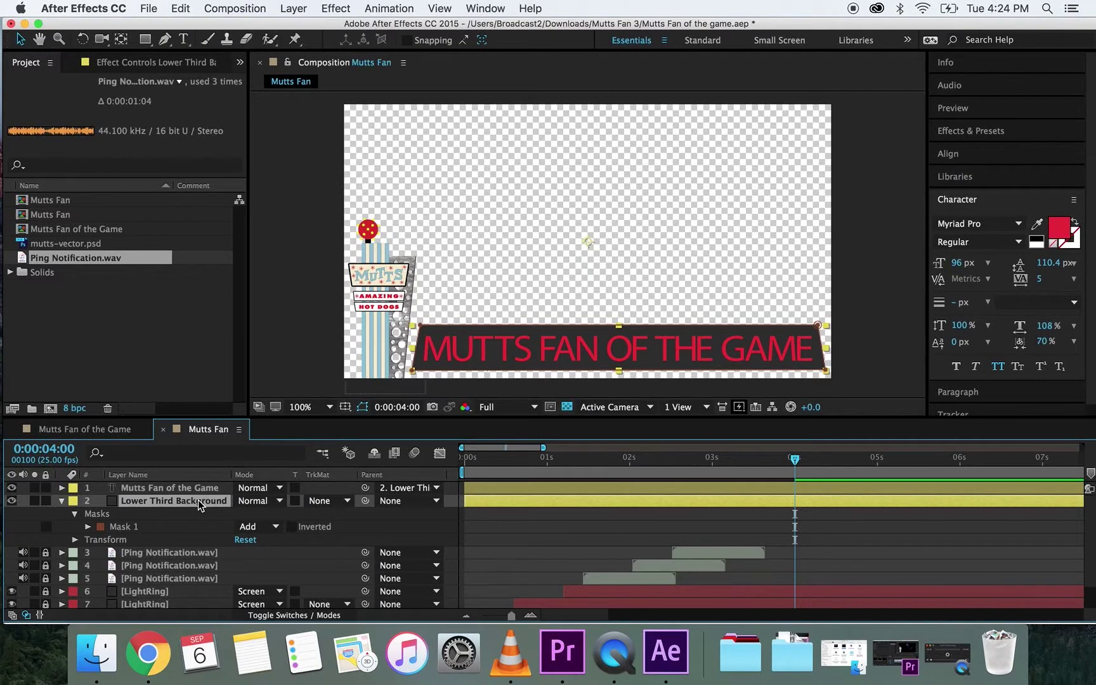
Try shifting the Lower Third Background out of the frame at 4 seconds with a Position X value of 1768.
left_click(76, 539)
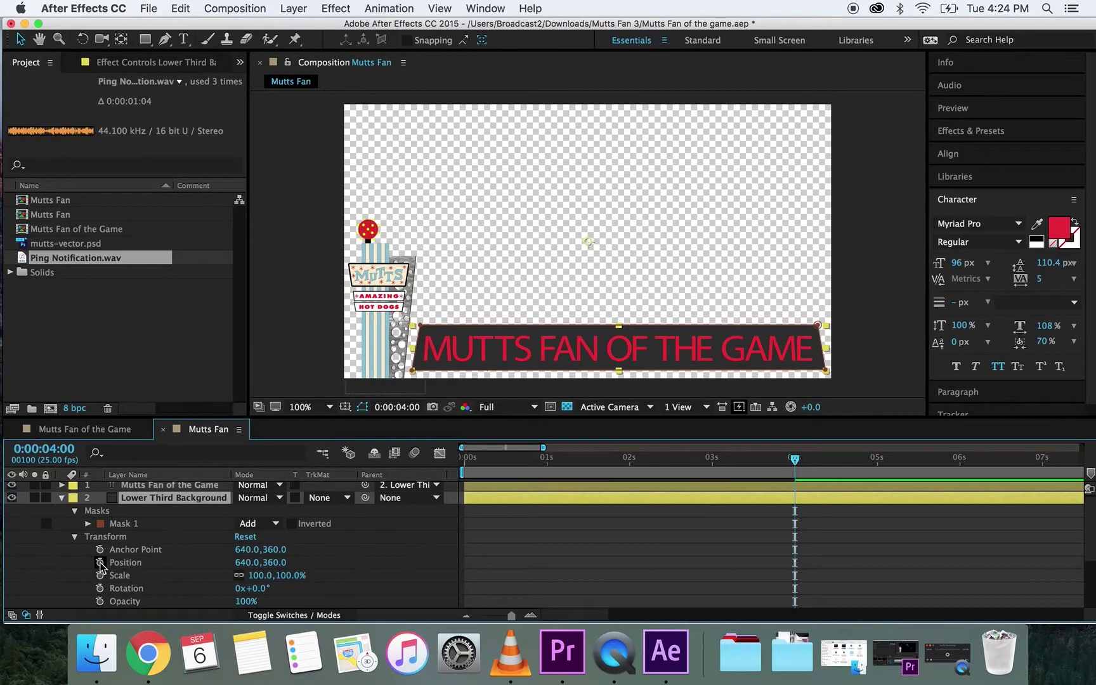
left_click_drag(272, 563, 307, 565)
key("super+z")
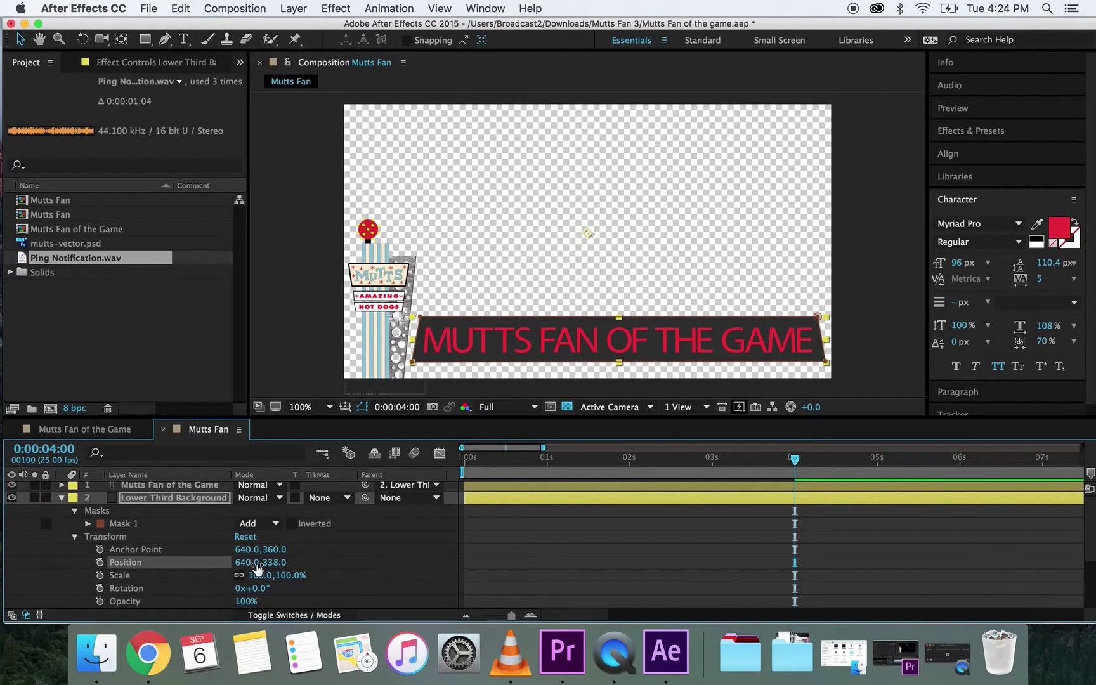
key("super+z")
left_click_drag(245, 563, 1094, 556)
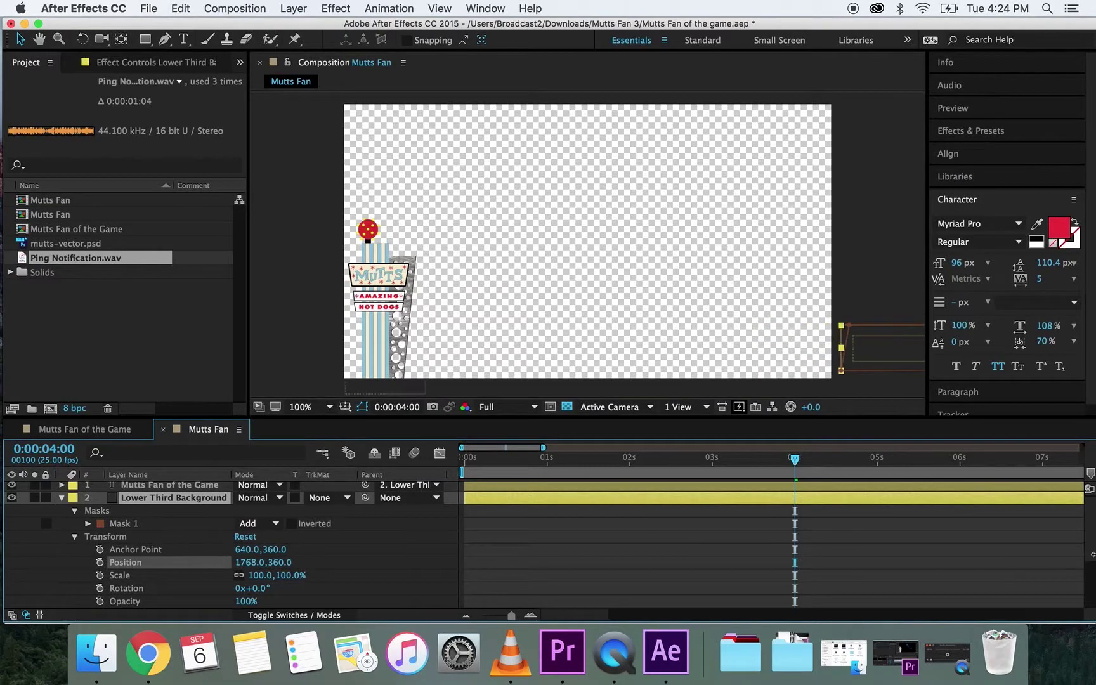
Try bringing the Lower Third Background back to Position X 642 at 5 seconds, and scrub through the timeline to check the motion.
left_click_drag(796, 461, 873, 470)
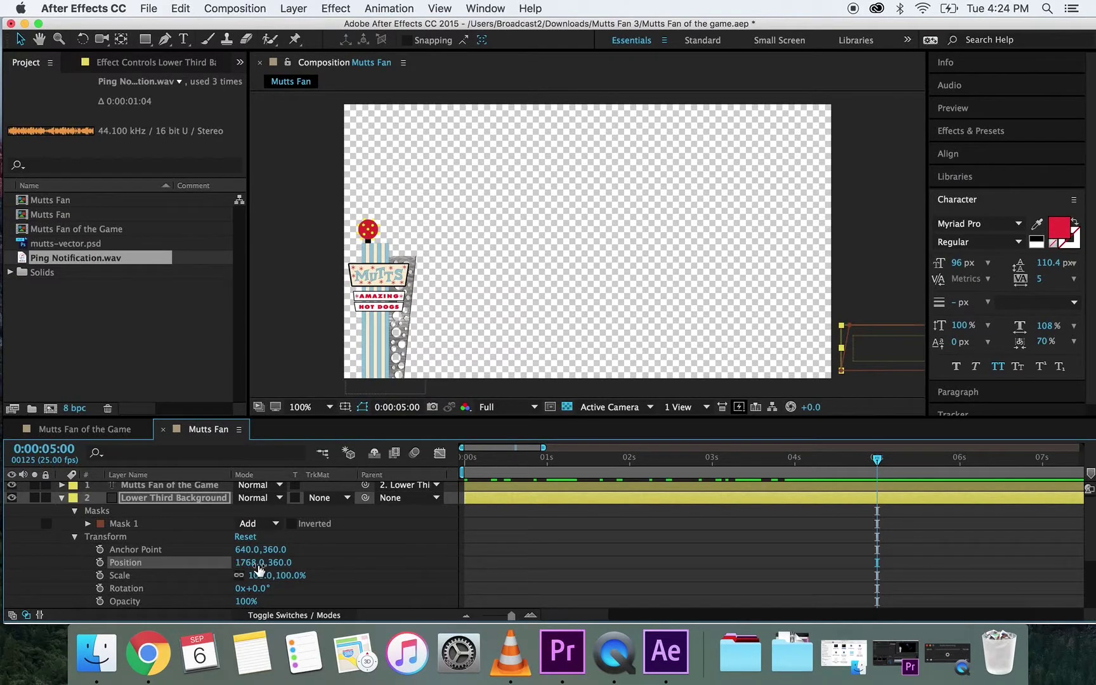
left_click_drag(254, 563, 55, 563)
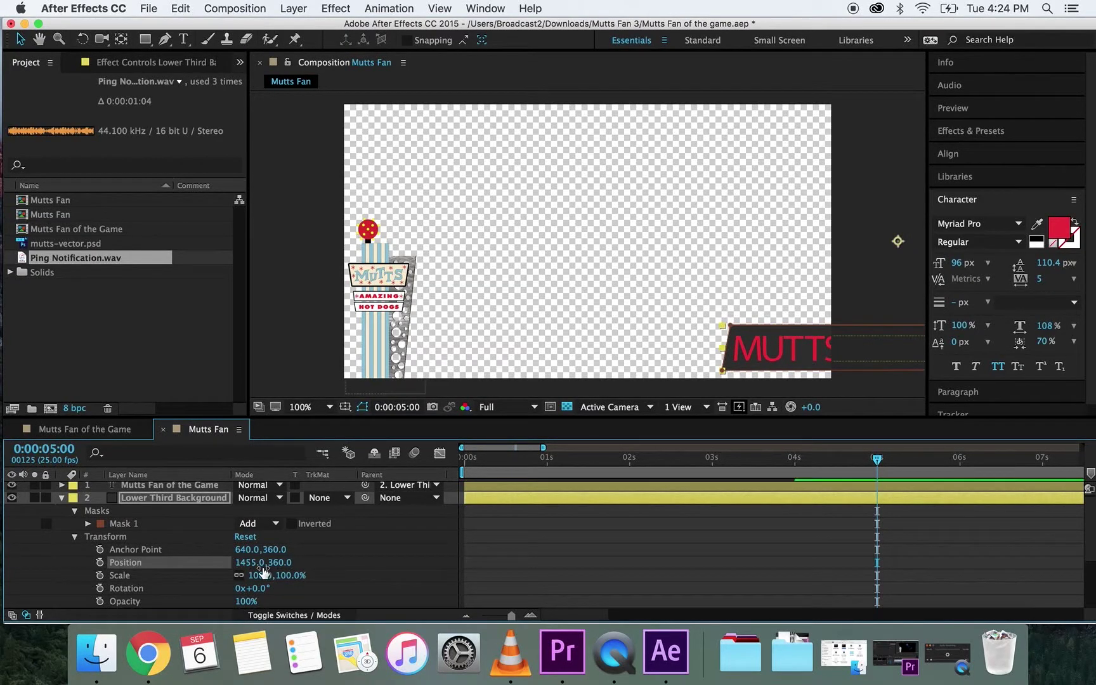
left_click_drag(257, 562, 127, 546)
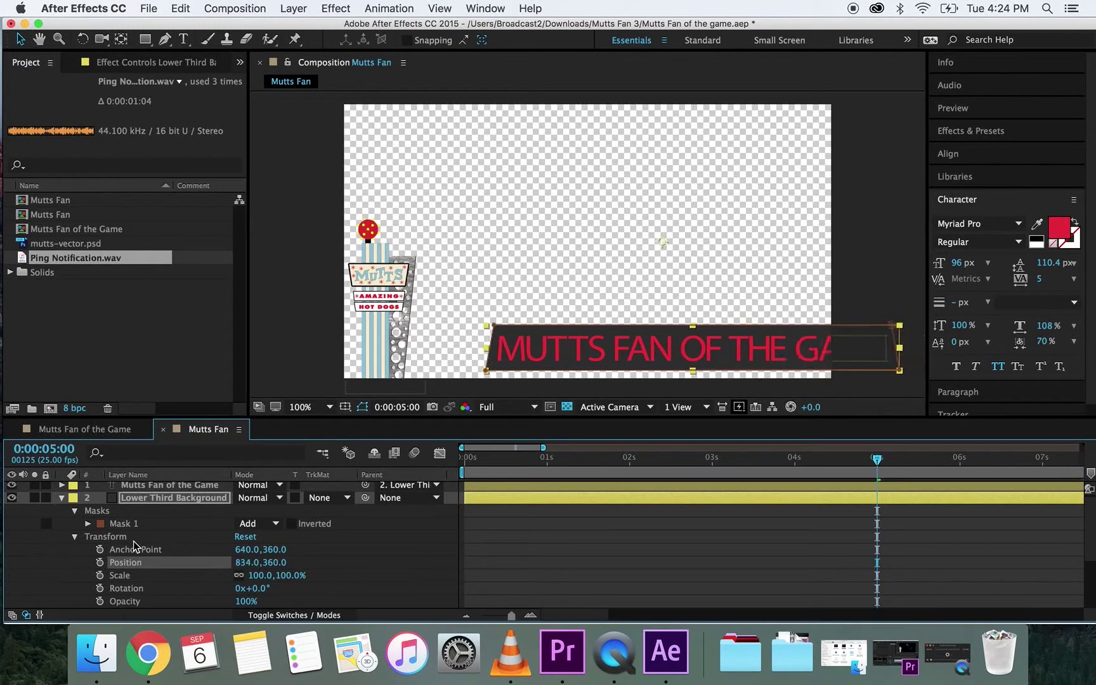
left_click_drag(250, 567, 91, 551)
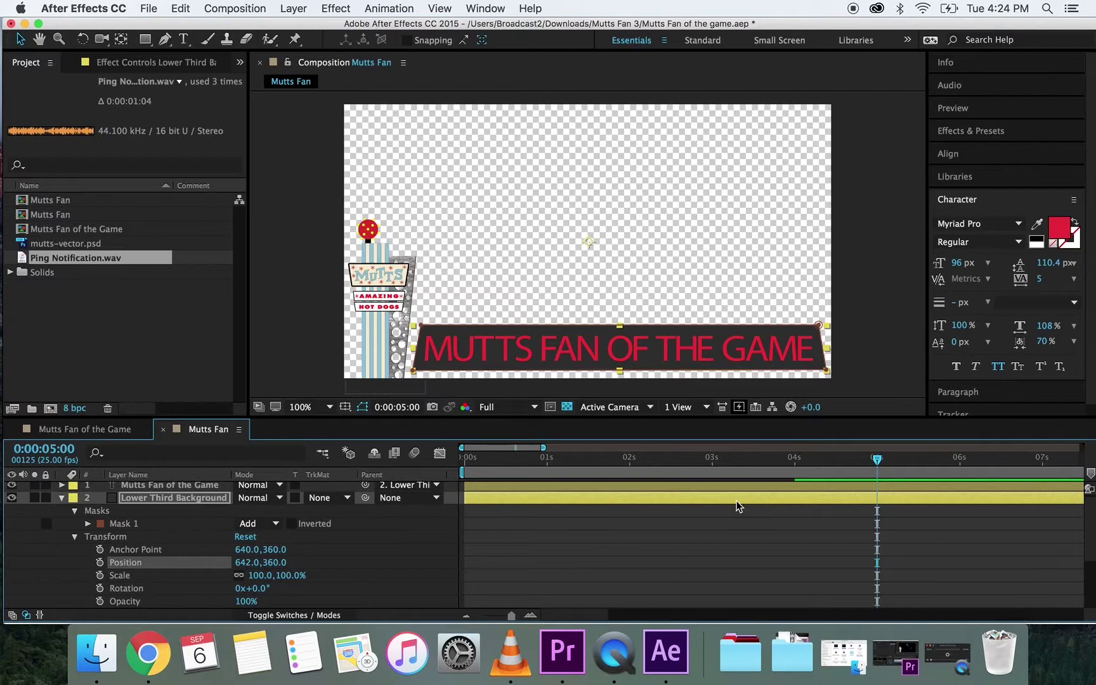
left_click_drag(877, 465, 404, 465)
left_click(491, 465)
left_click_drag(547, 465, 799, 492)
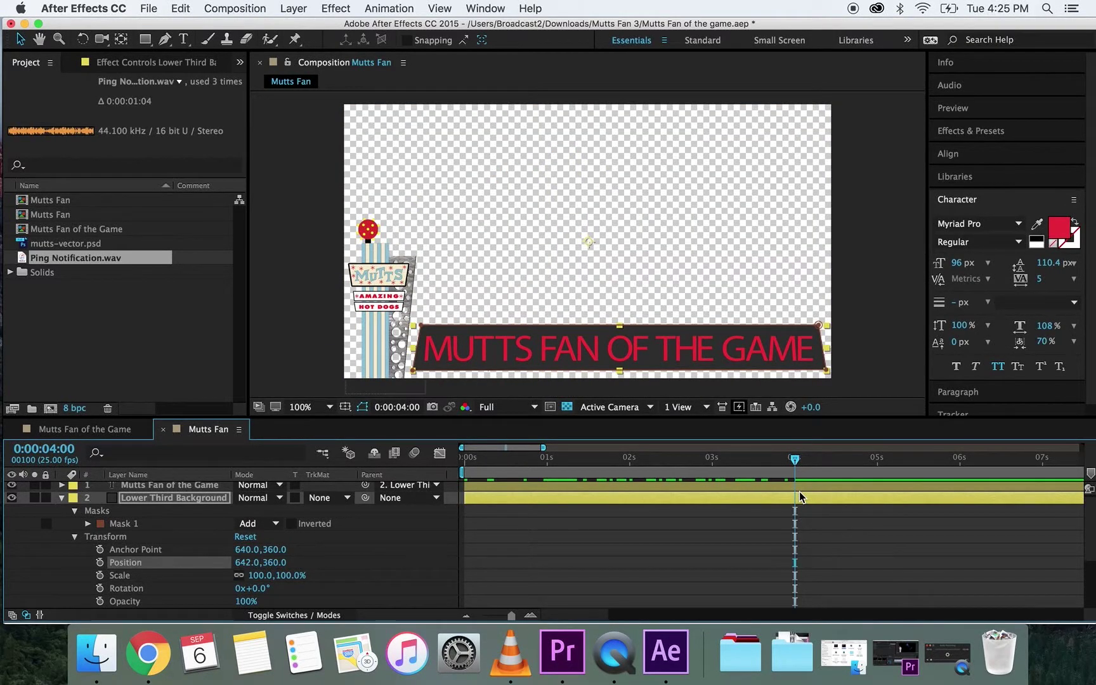
Set the Lower Third Background's Position X to 640, keyframe Position, and move that keyframe to about 5 seconds.
left_click(251, 564)
type("6")
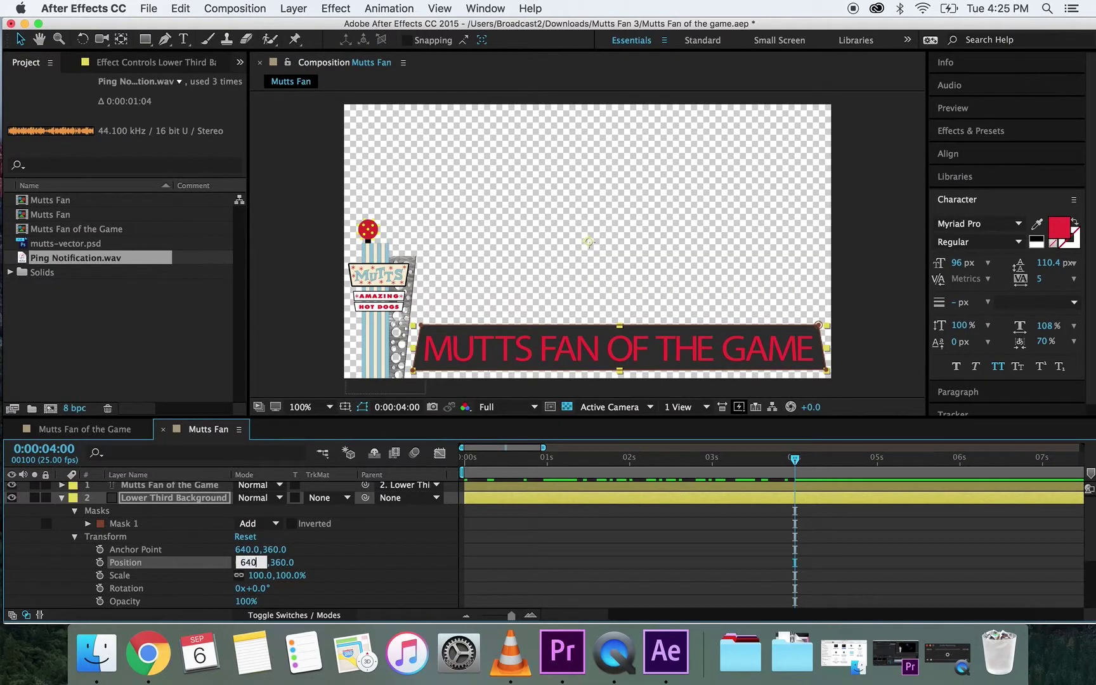
type("40")
key("Return")
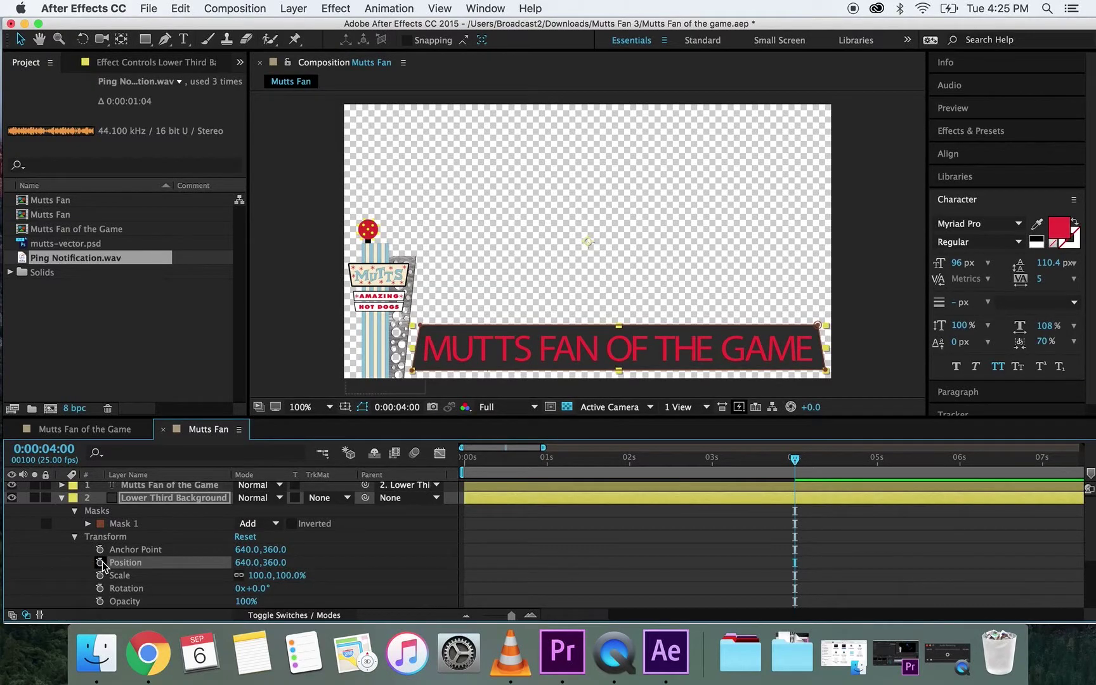
left_click(100, 562)
mouse_move(795, 561)
left_click_drag(795, 561, 882, 564)
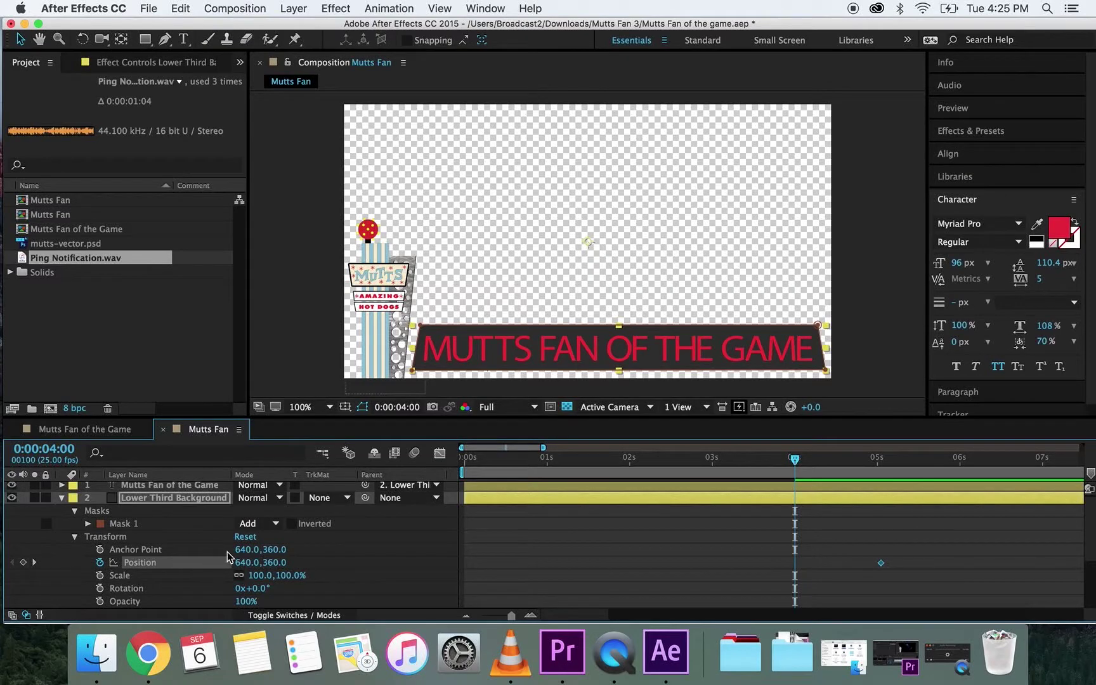
Keyframe the Lower Third Background off-screen at 4 seconds with Position X 1770, and scrub through the slide-in.
left_click(246, 561)
key("Return")
left_click(234, 567)
left_click_drag(239, 563, 336, 562)
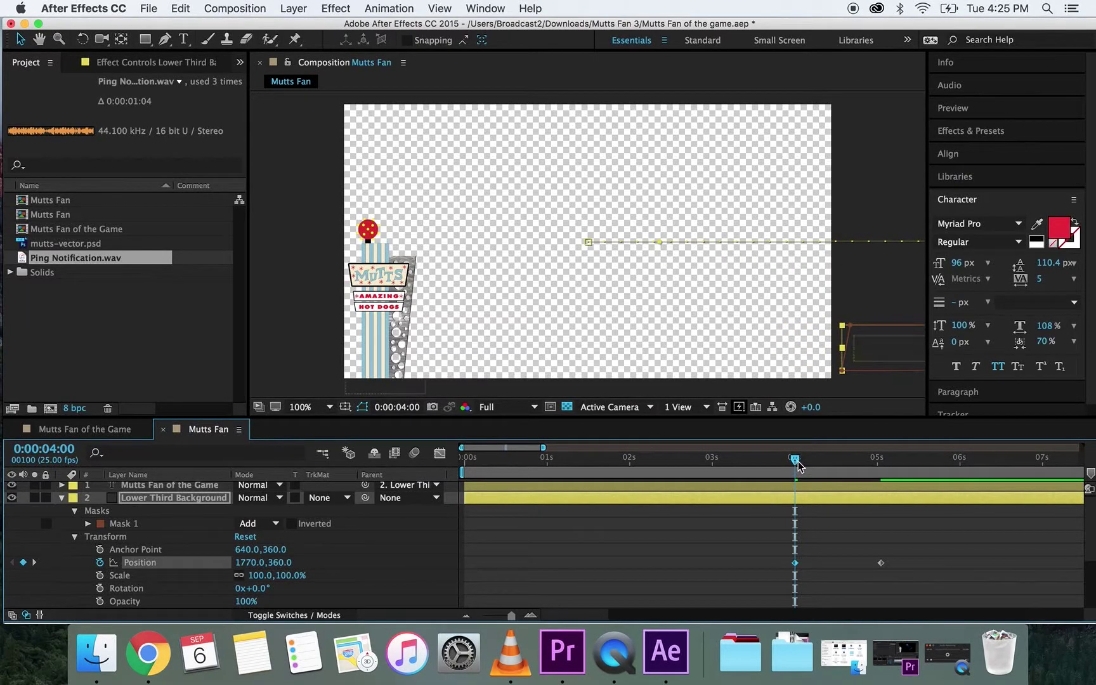
left_click_drag(795, 459, 403, 468)
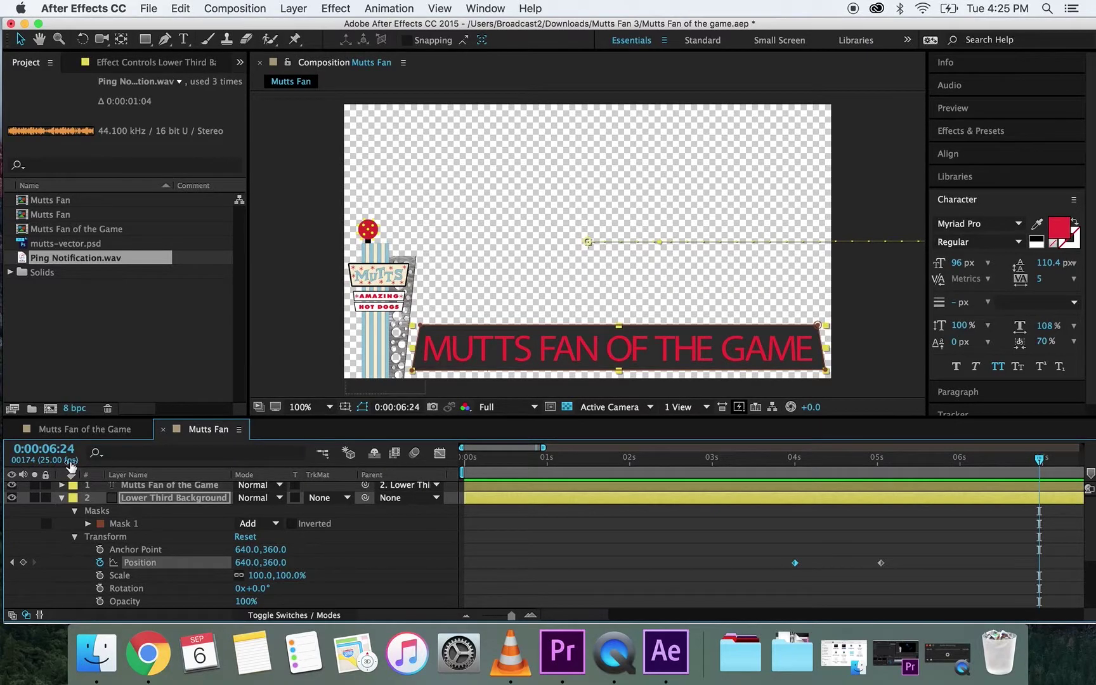
Toggle the composition's transparency grid off and on to check which areas around the Mutts graphic are transparent.
left_click(567, 407)
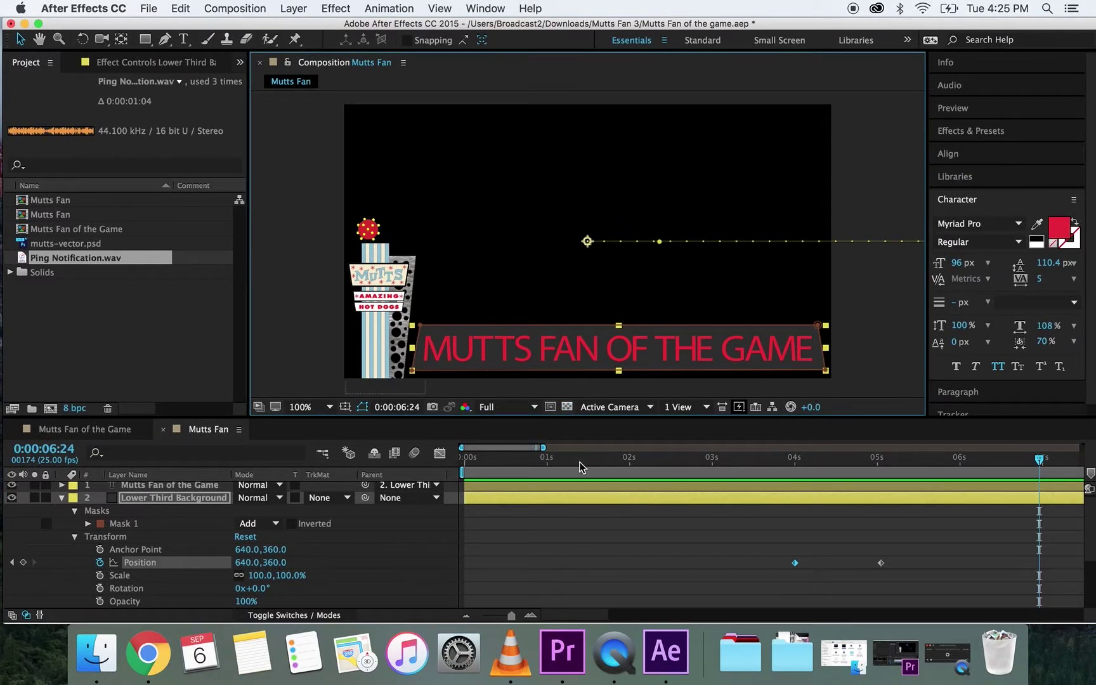
left_click(567, 406)
left_click(568, 407)
left_click(567, 408)
left_click(567, 407)
left_click(567, 407)
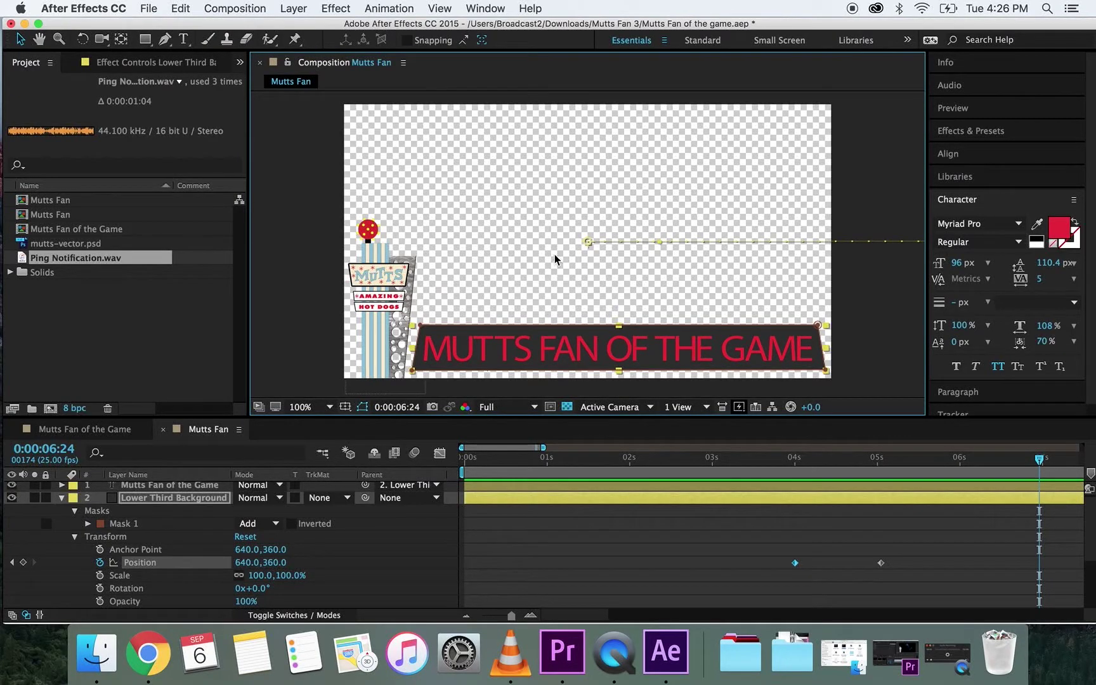
Add the Mutts Fan composition to the render queue and set its QuickTime output channels to RGB + Alpha.
left_click(229, 6)
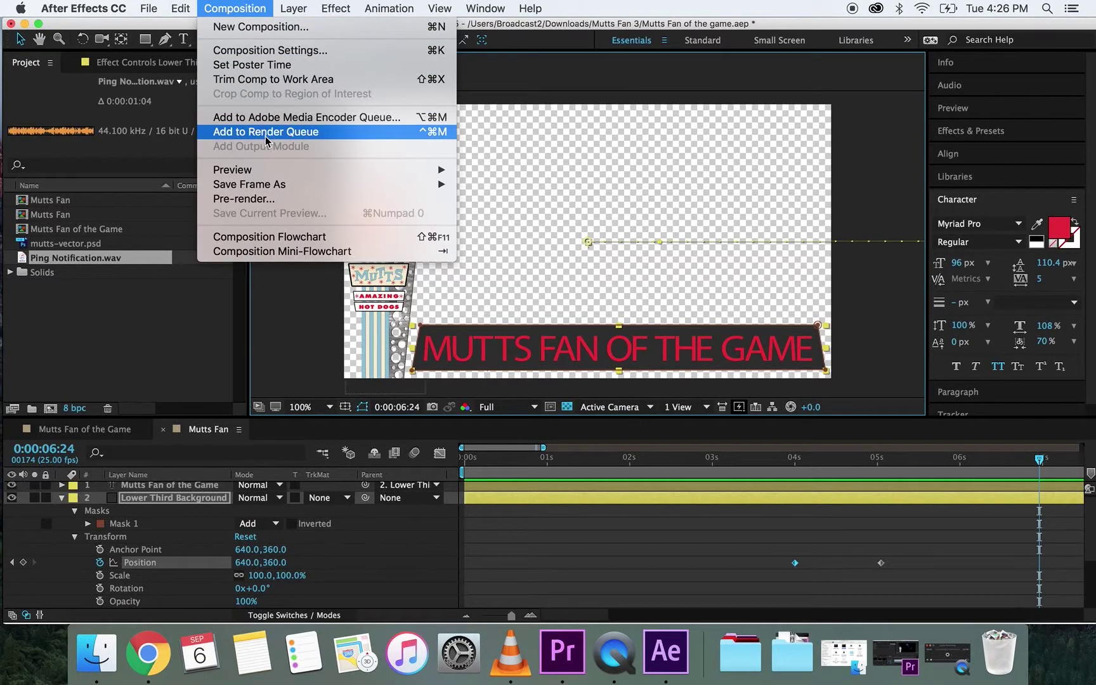
left_click(363, 133)
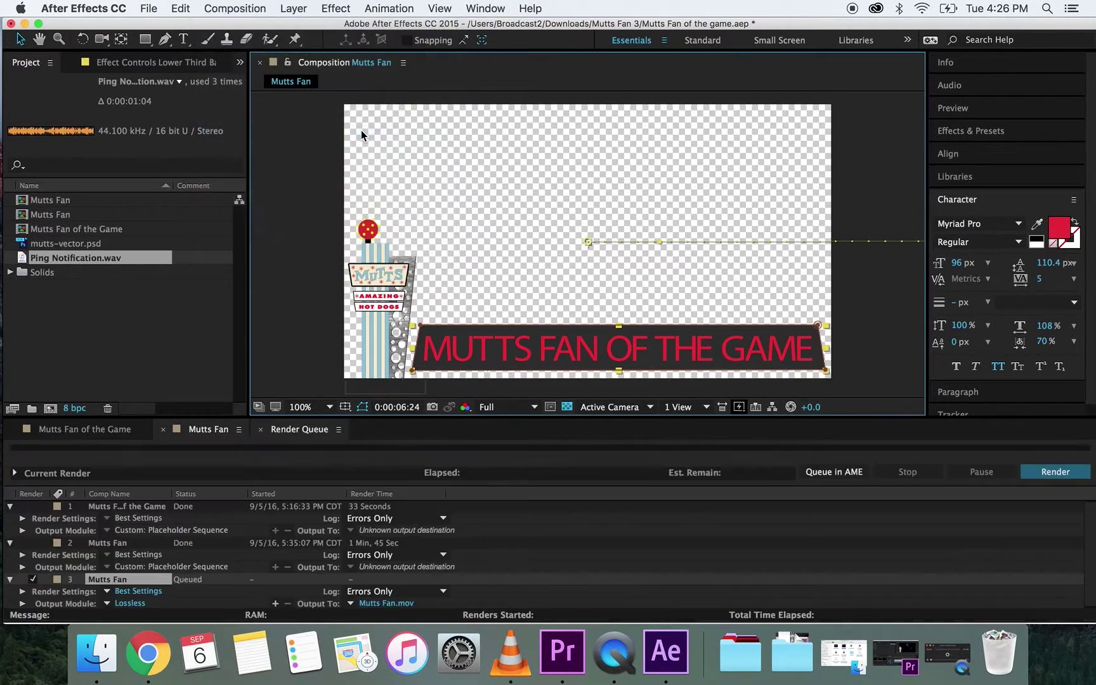
left_click(130, 603)
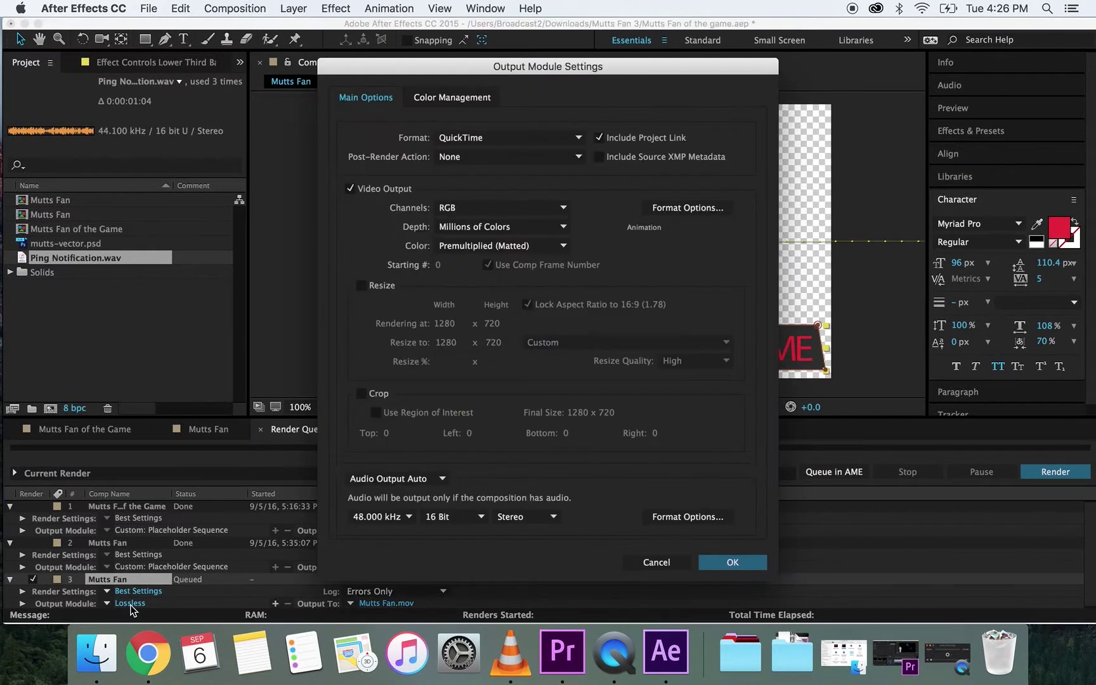
left_click(513, 203)
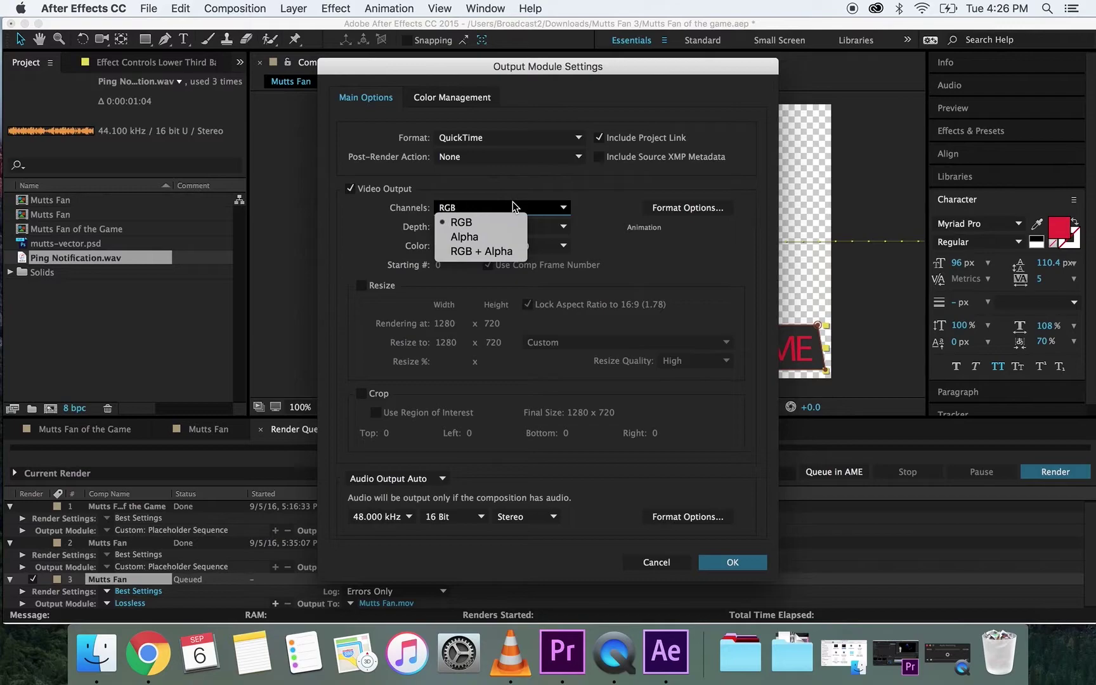
left_click(490, 251)
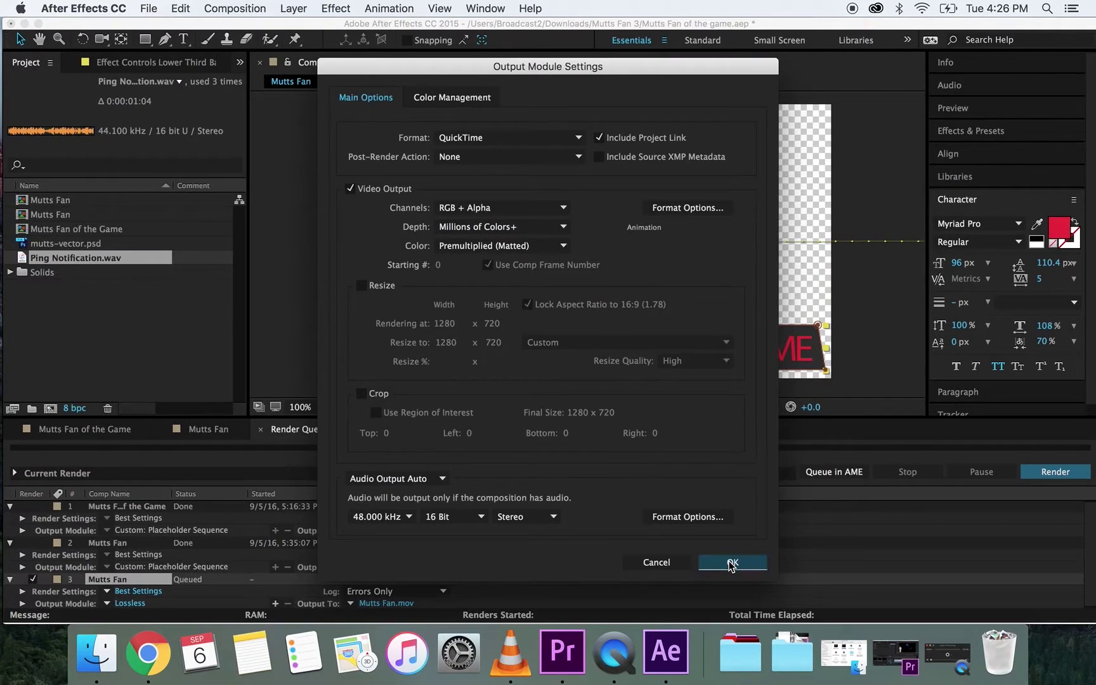
left_click(732, 563)
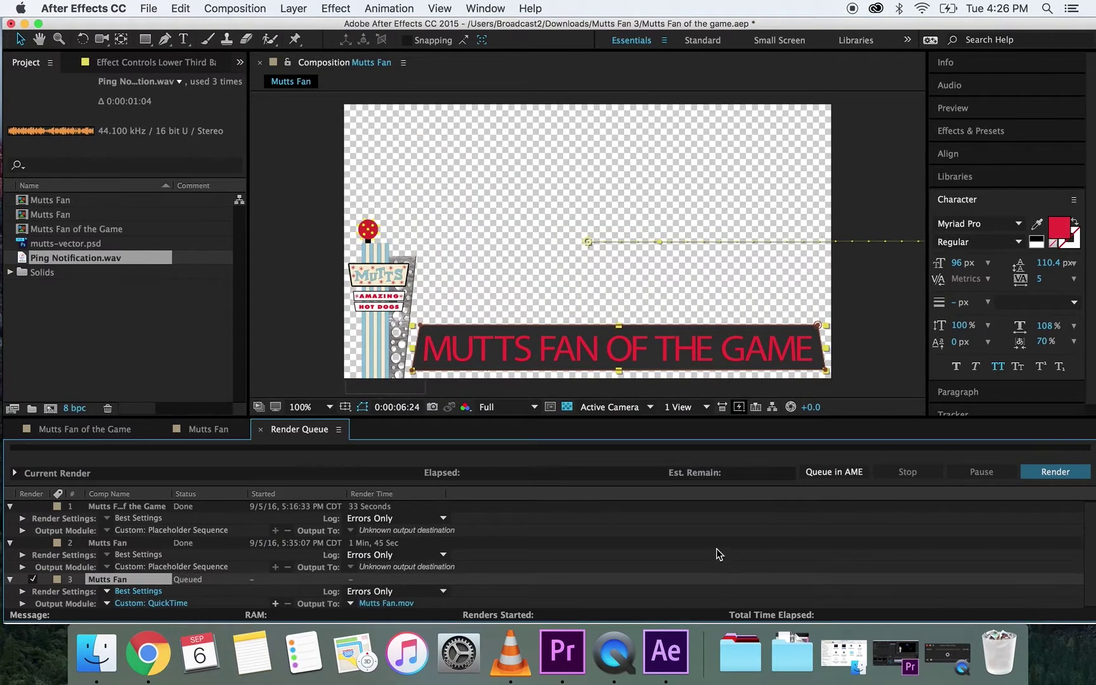
Compare the Mutts Fan composition with the transparency grid off and on, and return to the render queue.
left_click(567, 407)
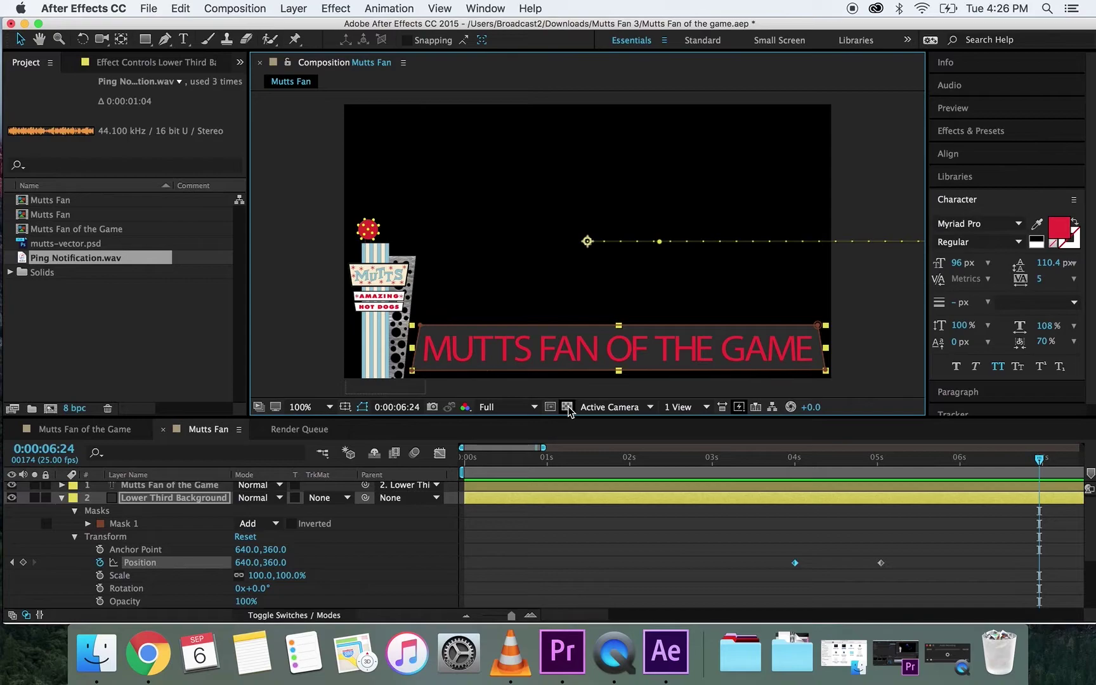
left_click(567, 407)
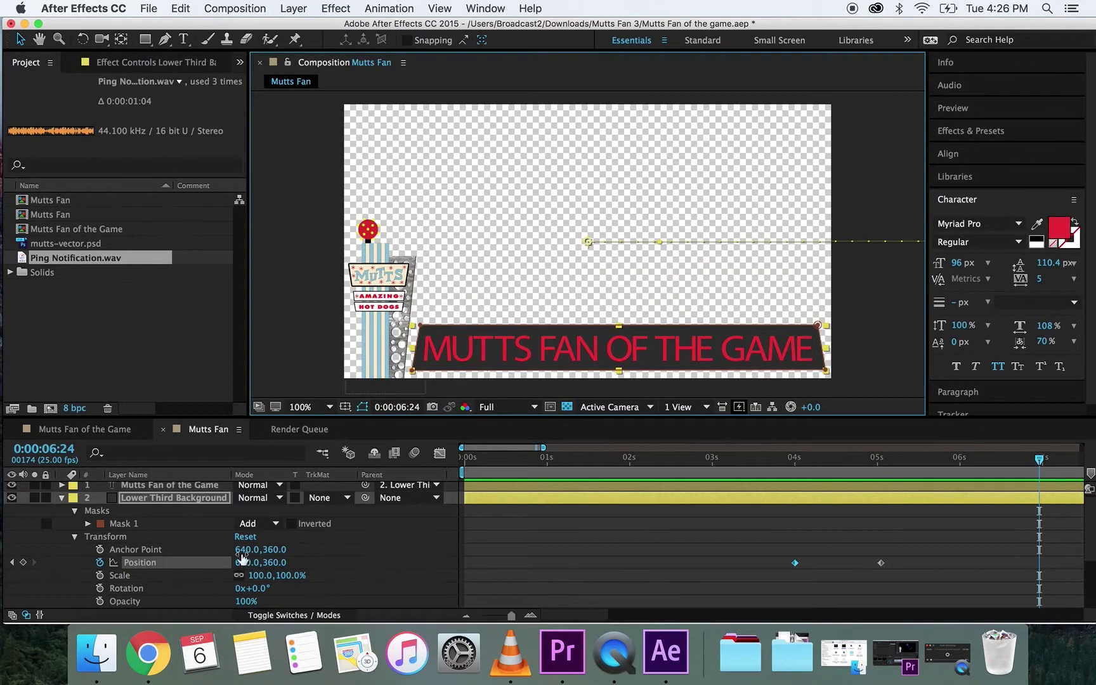
left_click(298, 429)
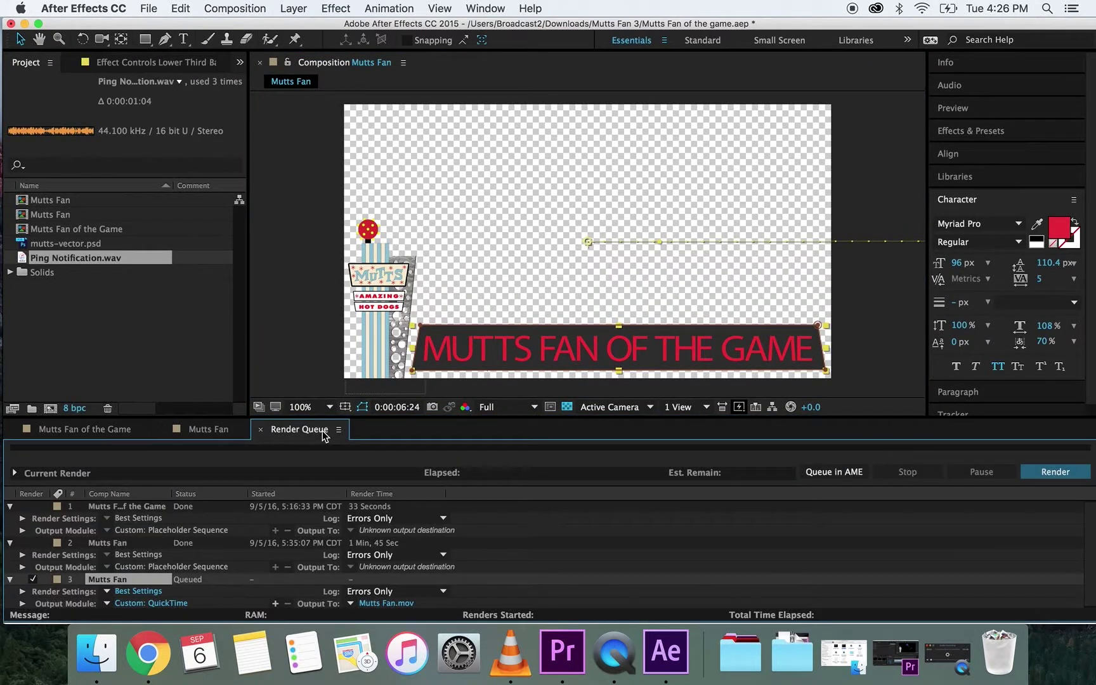
Set the queued Mutts Fan output to save as Mutts Fan on the Desktop in QuickTime format, and start the render.
scroll(236, 566, "down", 1)
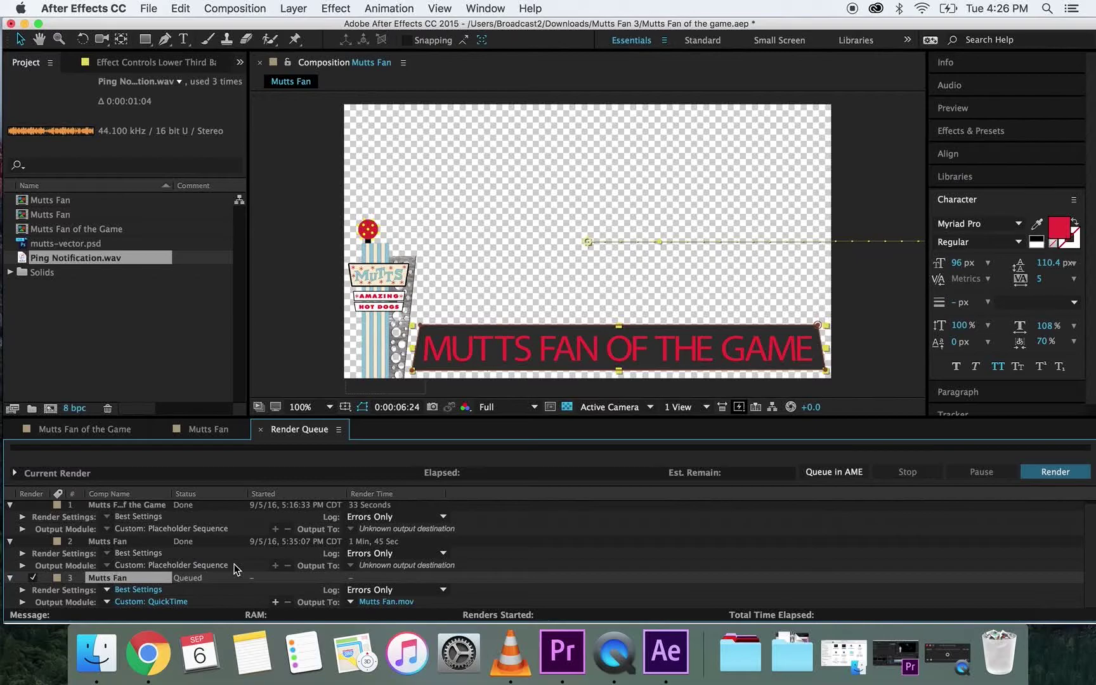
left_click(391, 601)
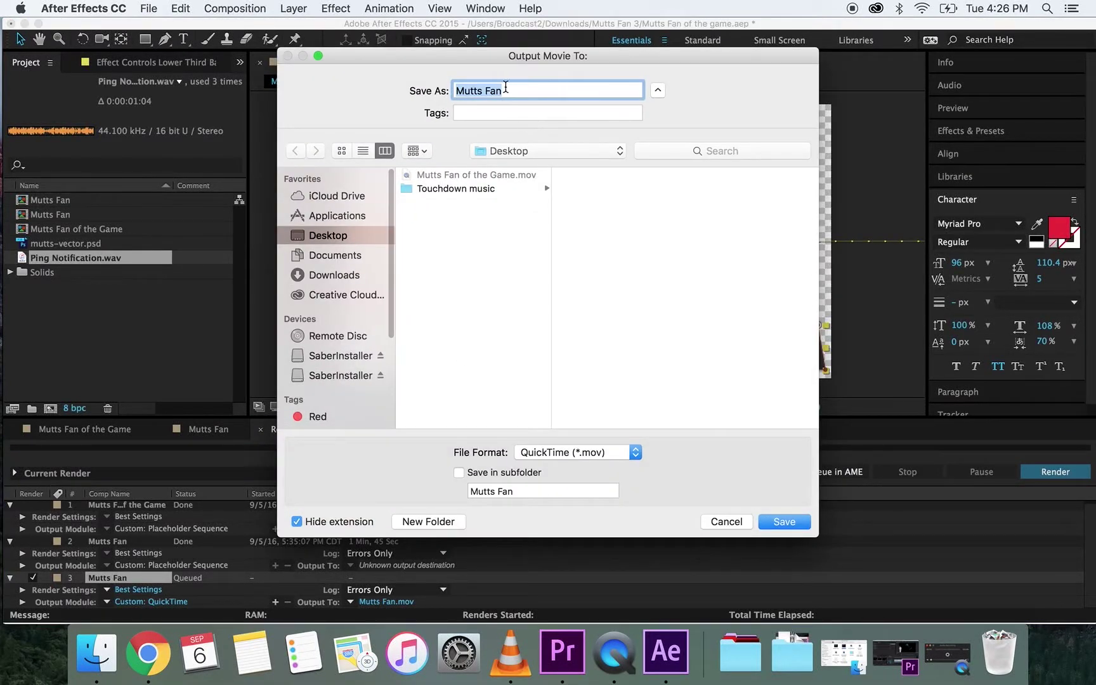
left_click(781, 522)
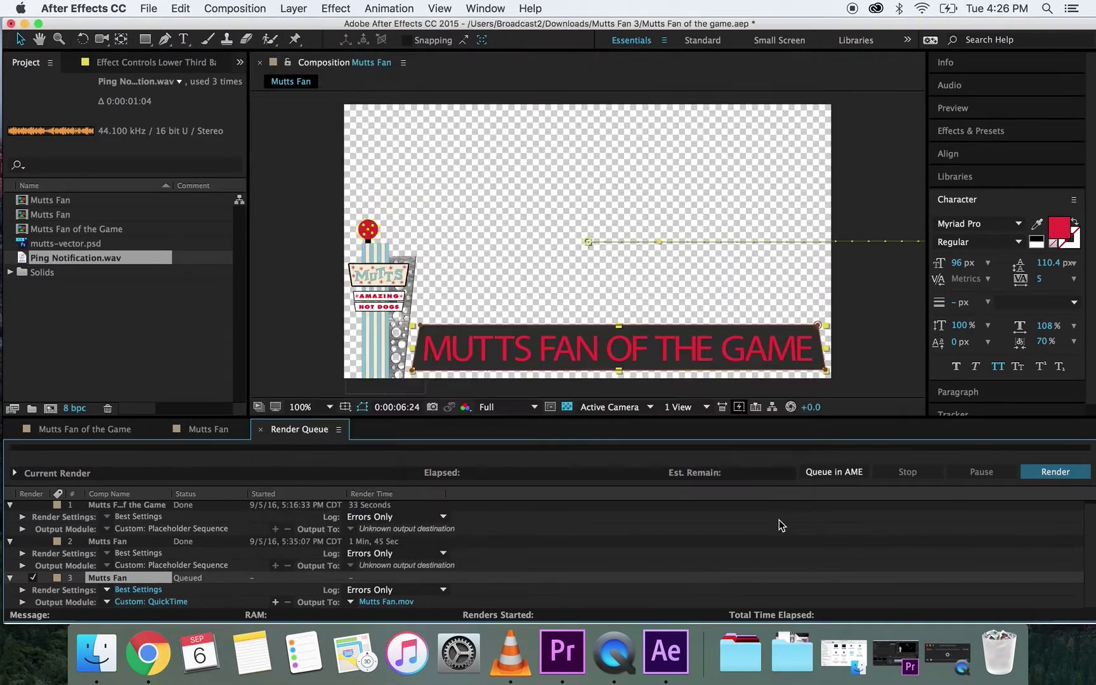
left_click(1046, 472)
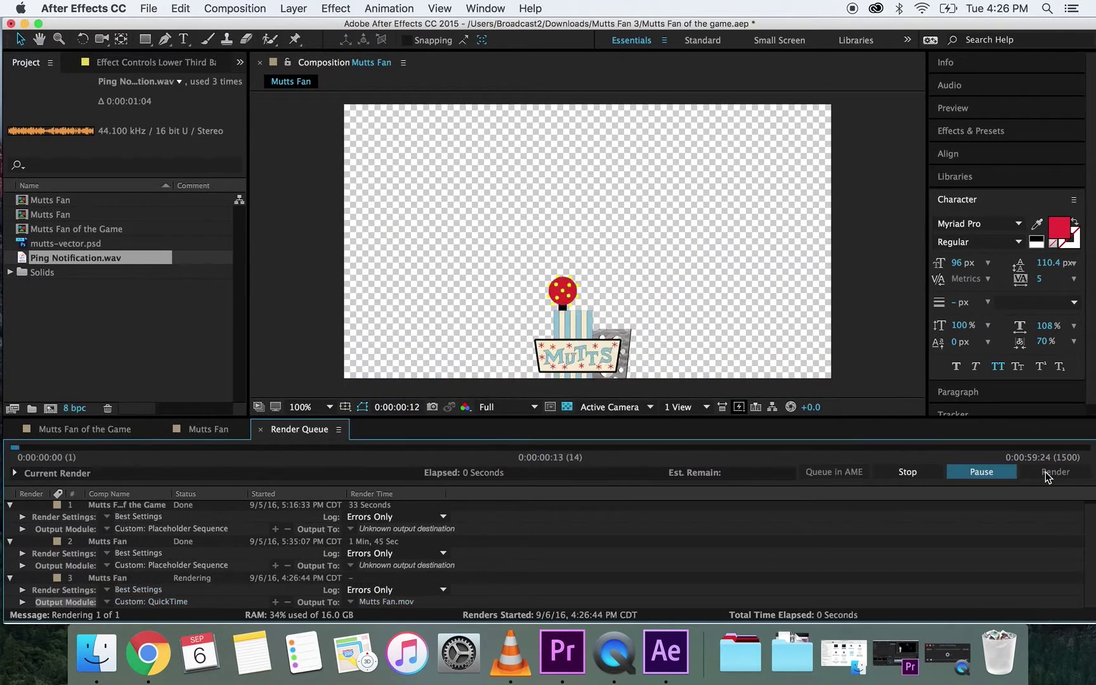